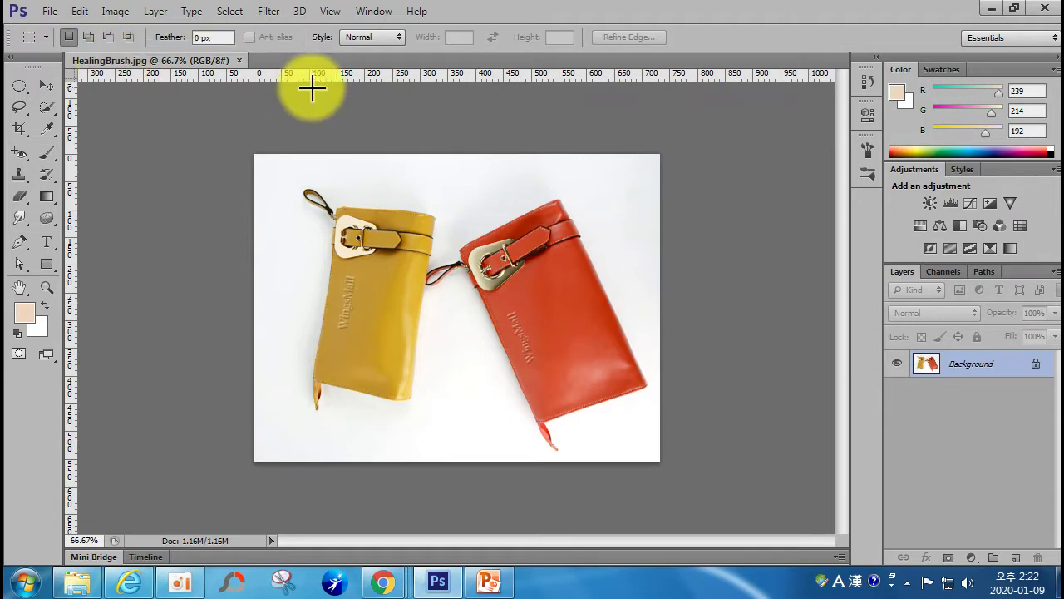
Step: Close HealingBrush.jpg and reopen it from the 0. 실전 포토샵 folder on the desktop
left_click(239, 60)
left_click(50, 11)
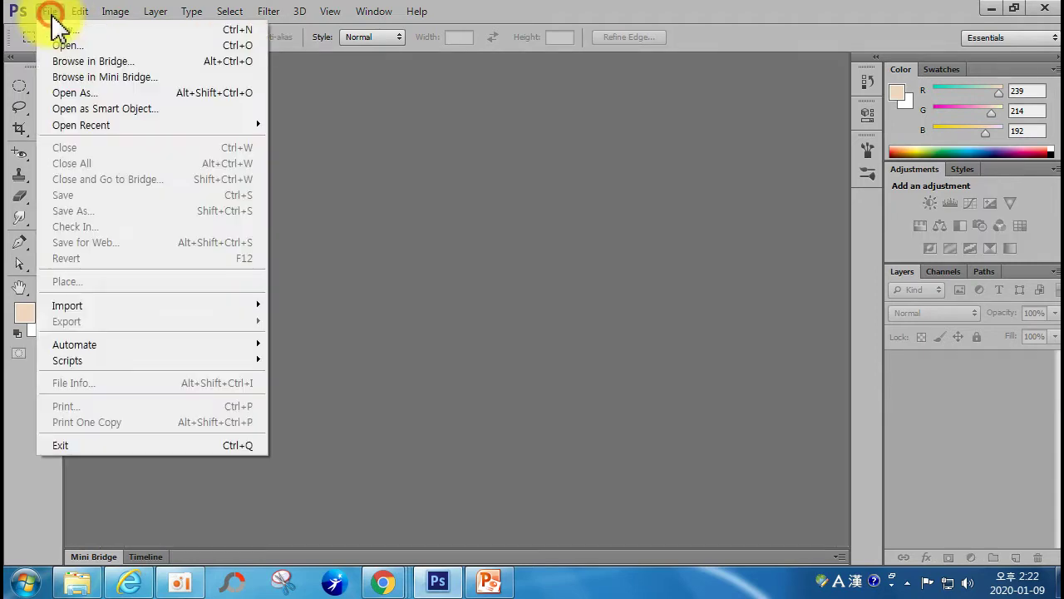
left_click(52, 42)
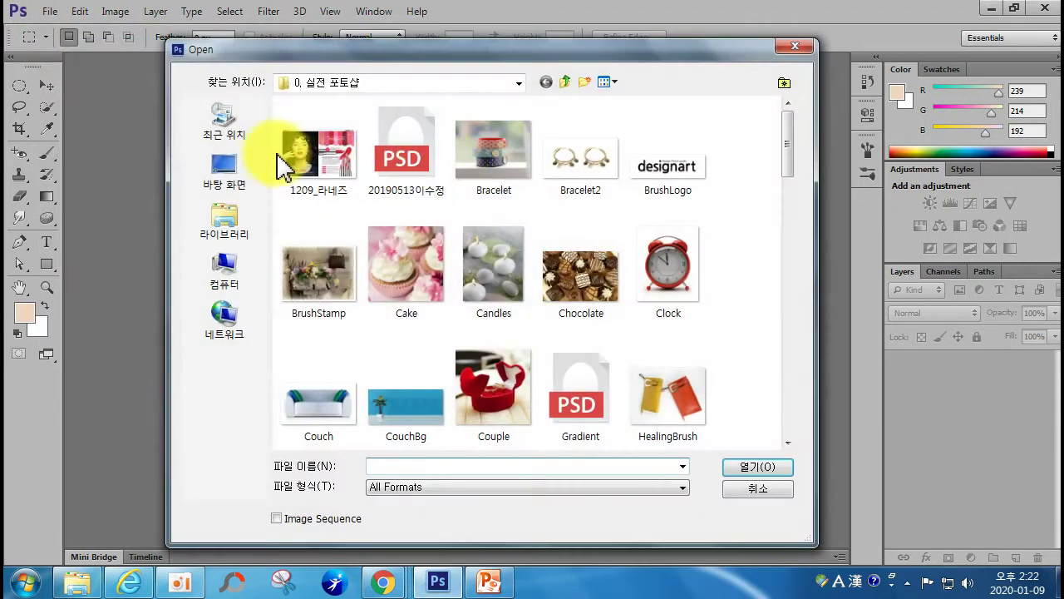
left_click(243, 177)
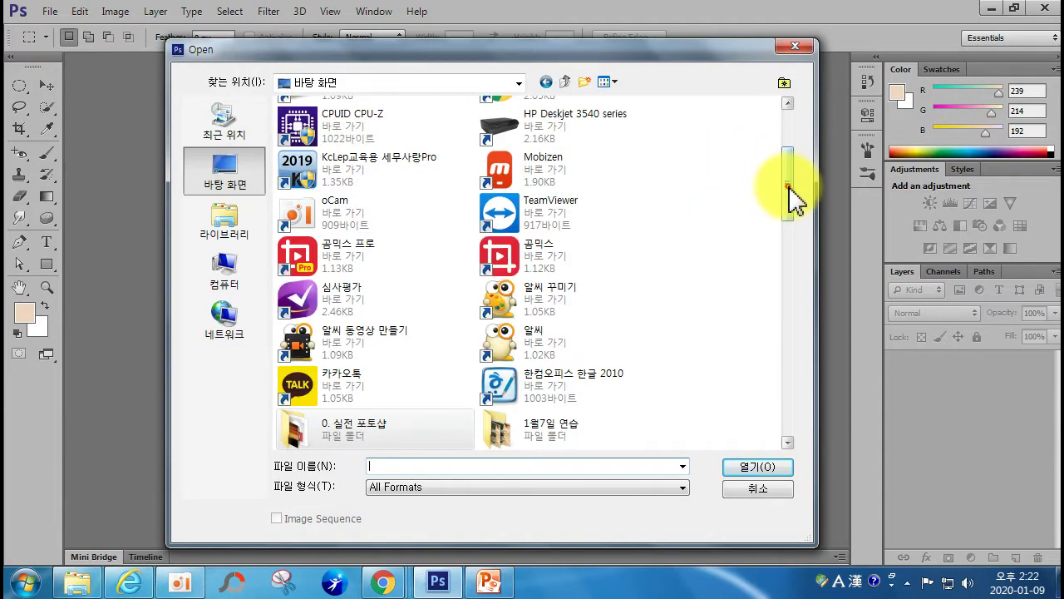
left_click_drag(790, 200, 789, 208)
double_click(375, 373)
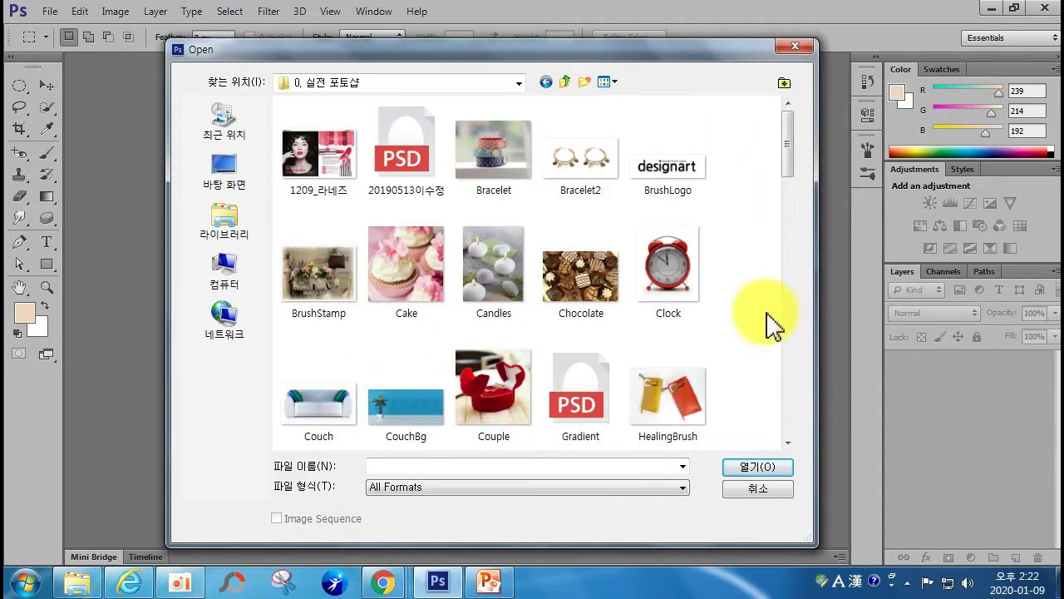
double_click(664, 409)
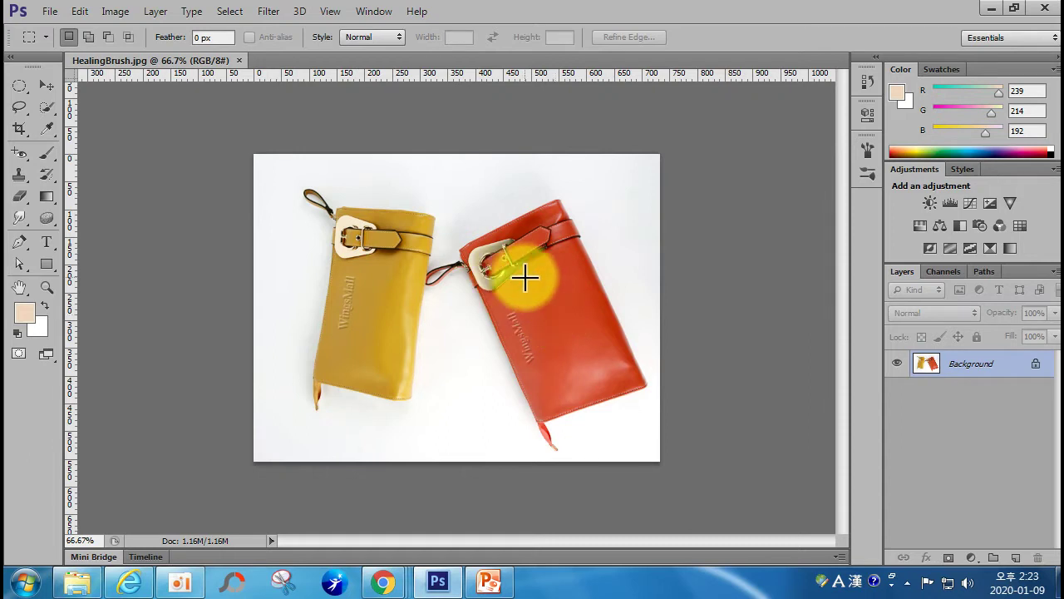
Step: Remove the embossed WingsMall lettering from the yellow and red wallets with the Healing Brush Tool, sampling clean leather on each wallet
left_click(19, 158)
left_click(20, 162)
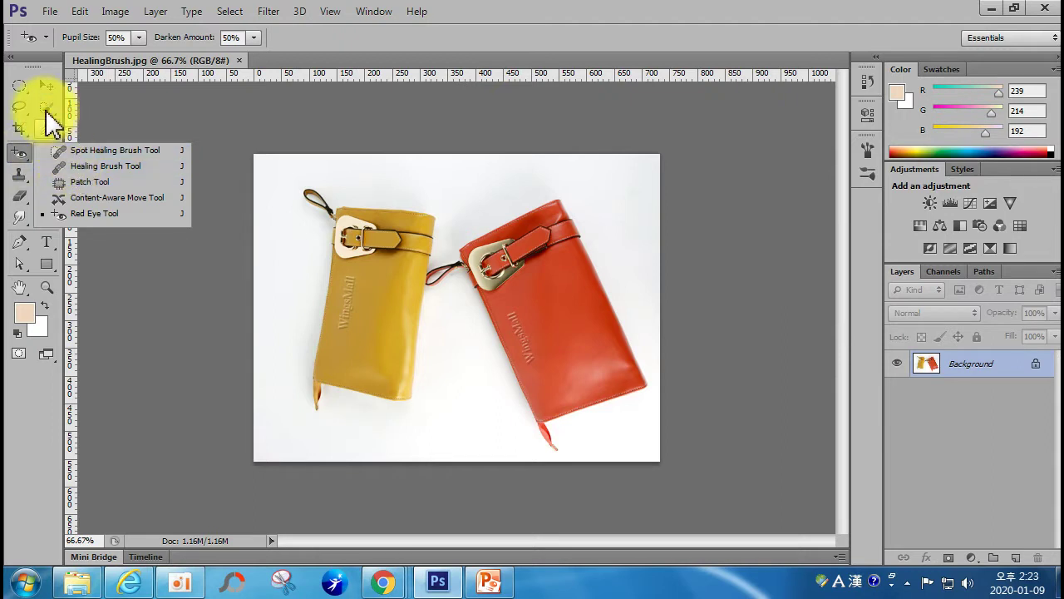
left_click(34, 378)
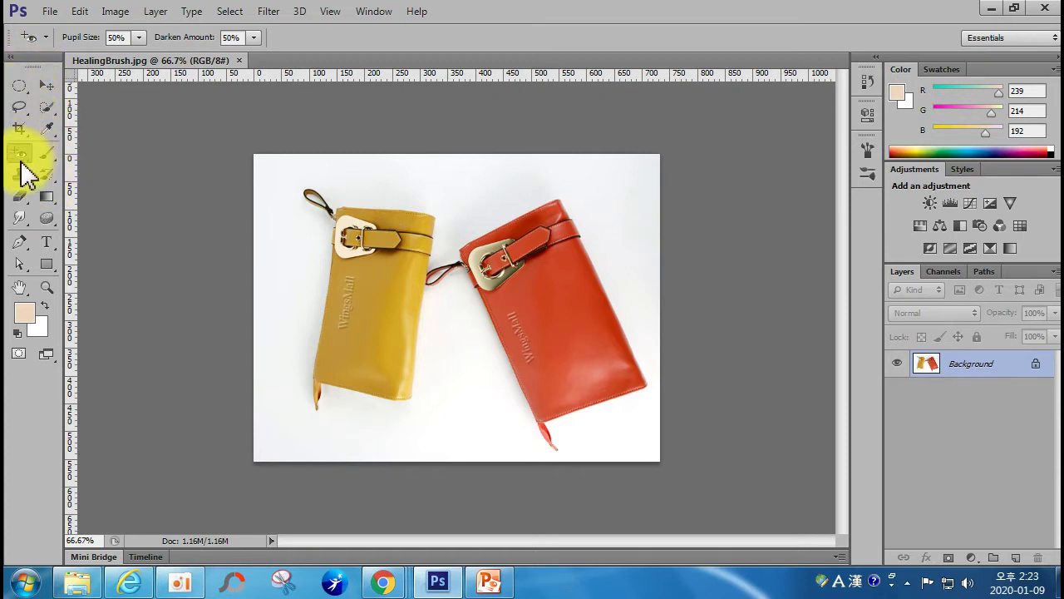
left_click_drag(21, 160, 64, 173)
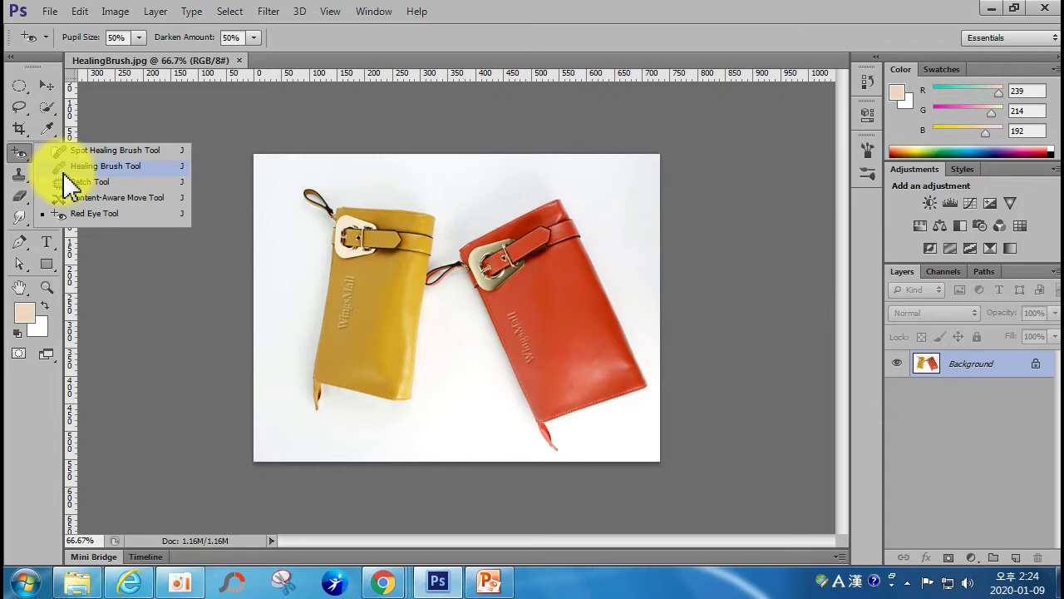
left_click_drag(64, 173, 65, 175)
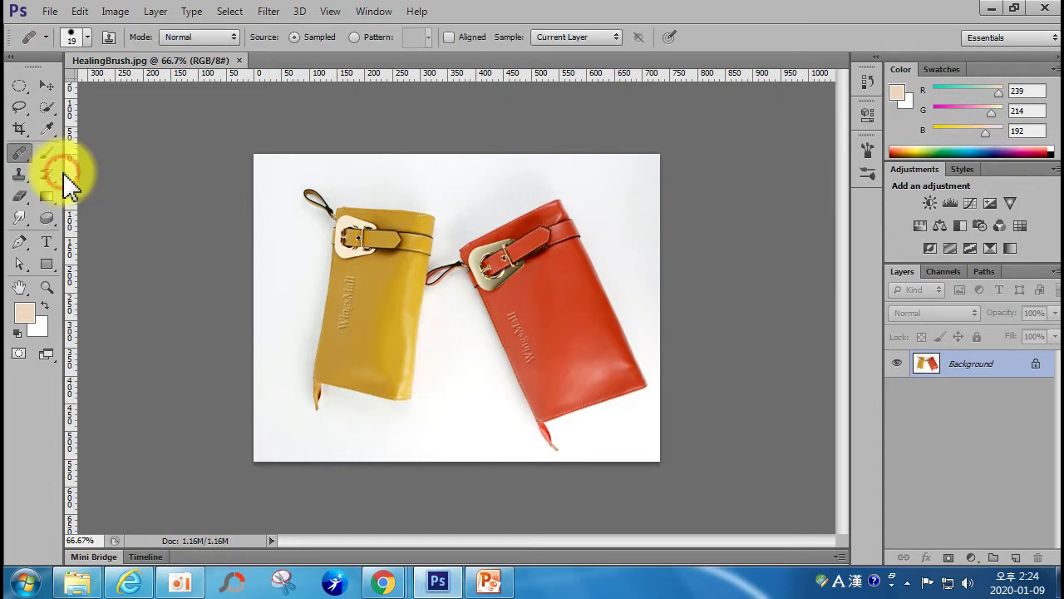
left_click(376, 281)
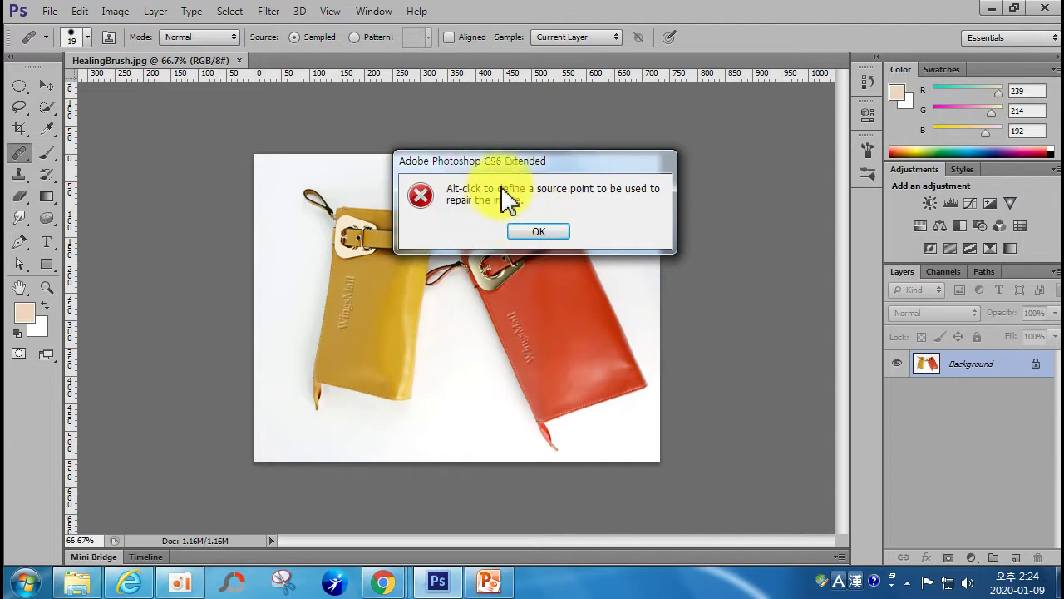
left_click(534, 231)
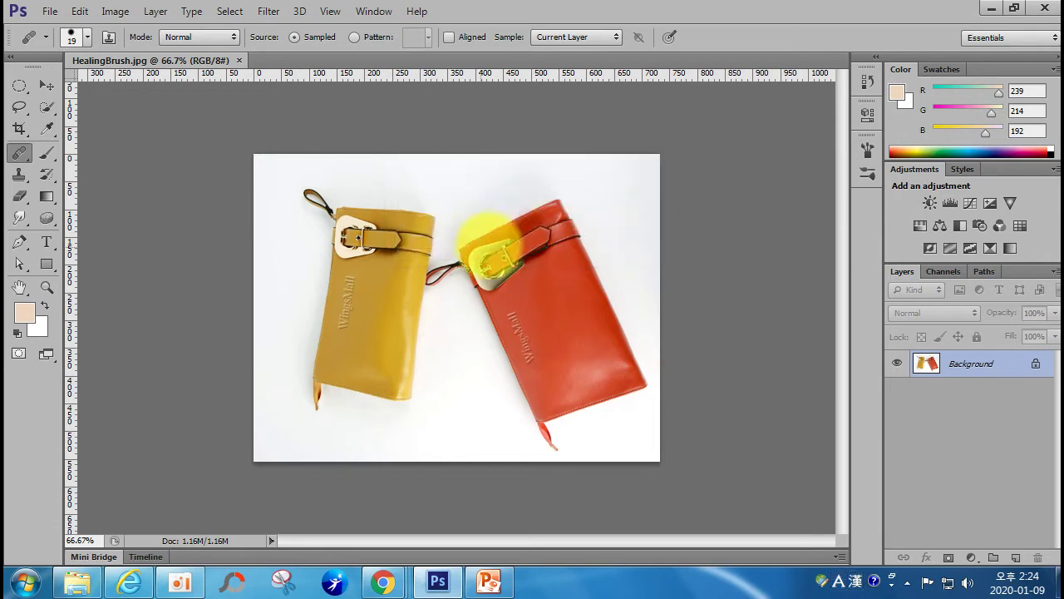
left_click(381, 272, "alt")
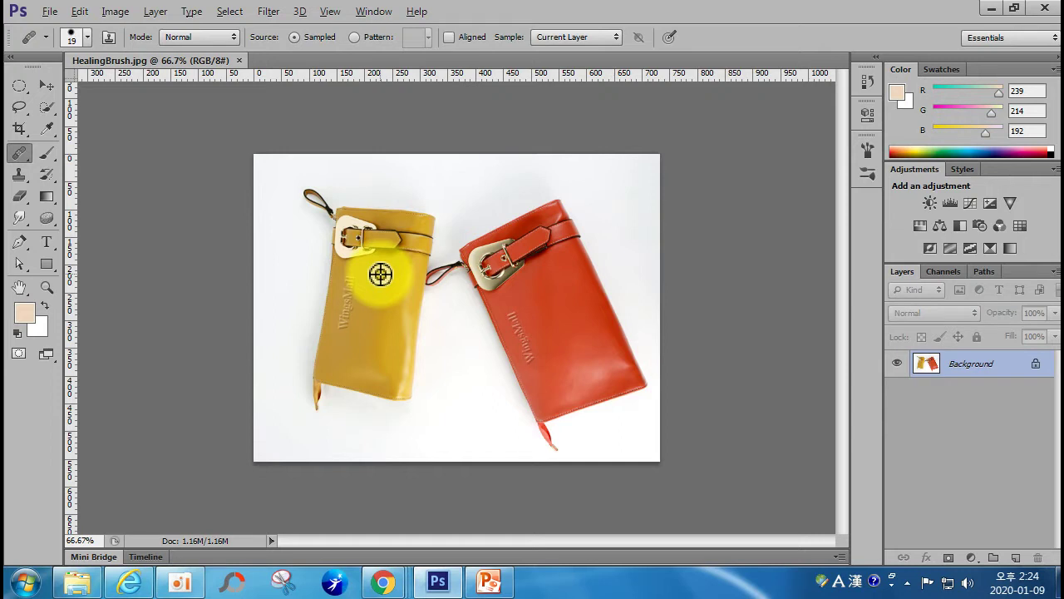
left_click(381, 274, "alt")
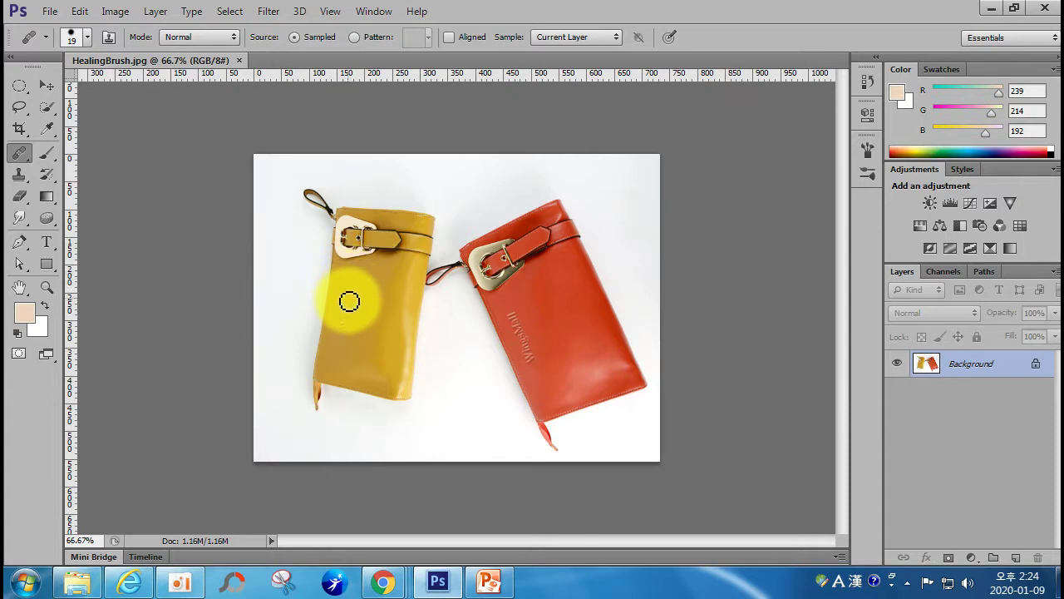
left_click_drag(344, 307, 340, 327)
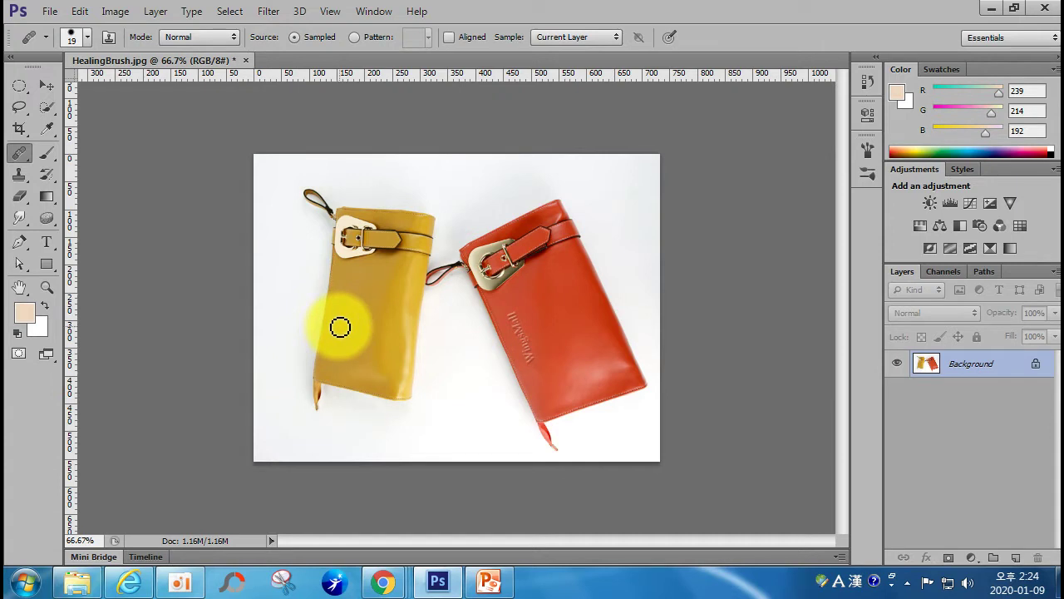
left_click(547, 287, "alt")
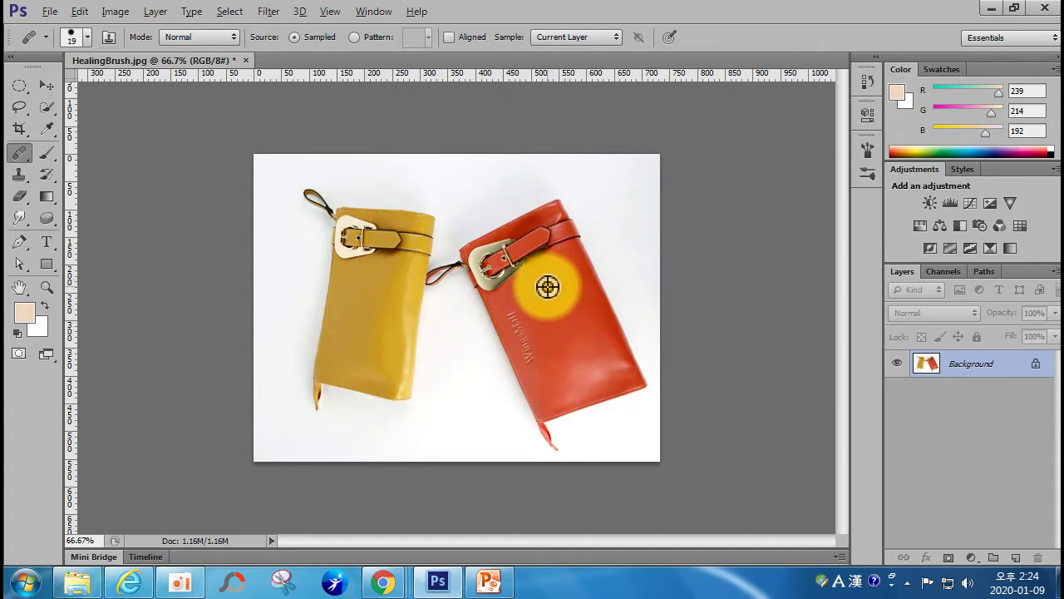
mouse_move(507, 313)
left_mouse_down()
mouse_move(518, 325)
mouse_move(506, 344)
mouse_move(518, 335)
mouse_move(530, 359)
mouse_move(524, 348)
mouse_move(567, 378)
left_mouse_up()
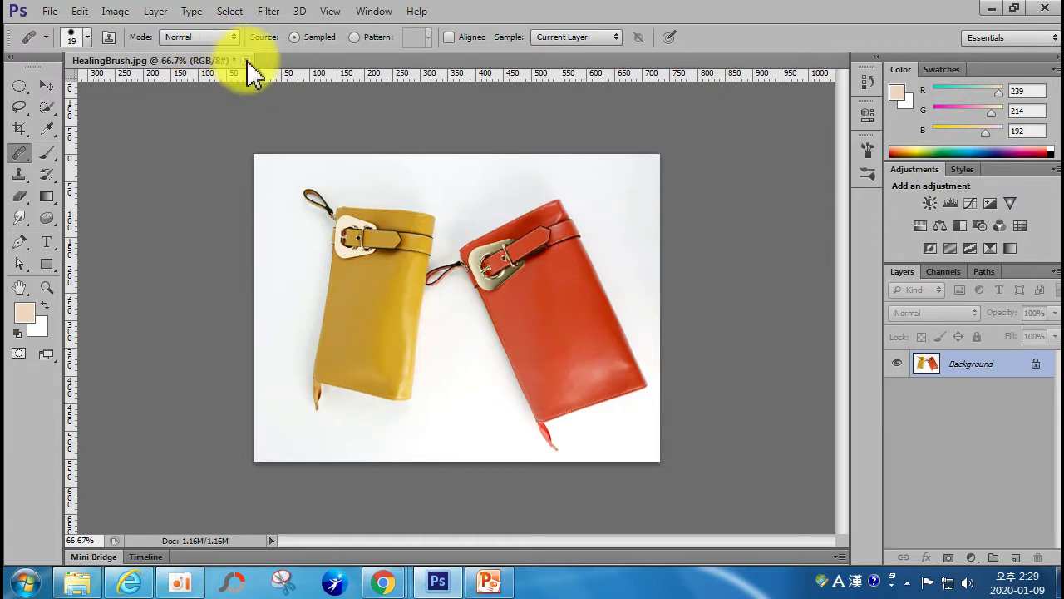
Step: Switch to the Move Tool and close HealingBrush.jpg without saving the changes
left_click(46, 85)
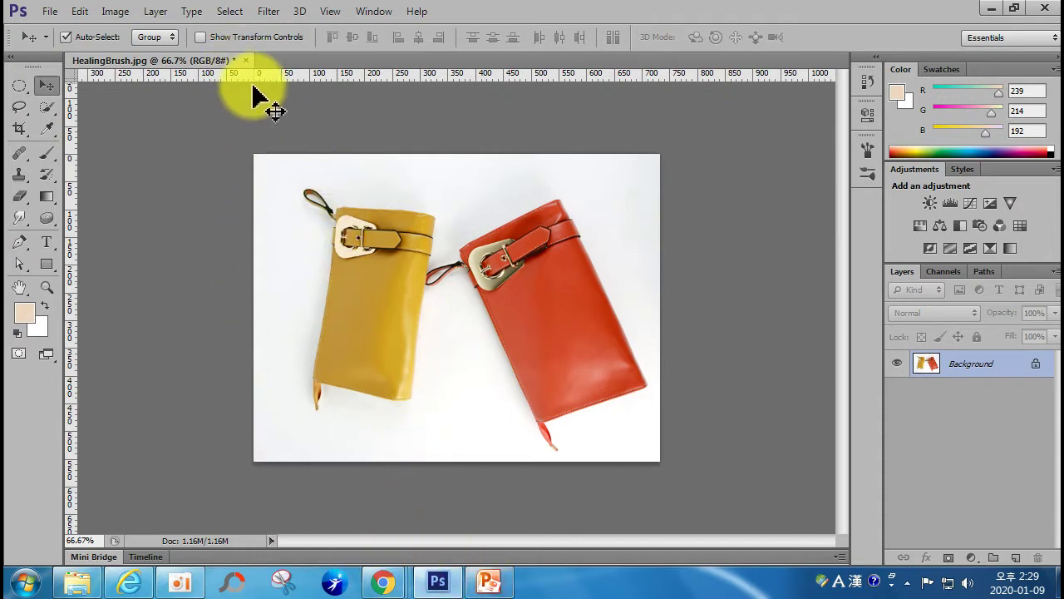
left_click(246, 60)
left_click(542, 232)
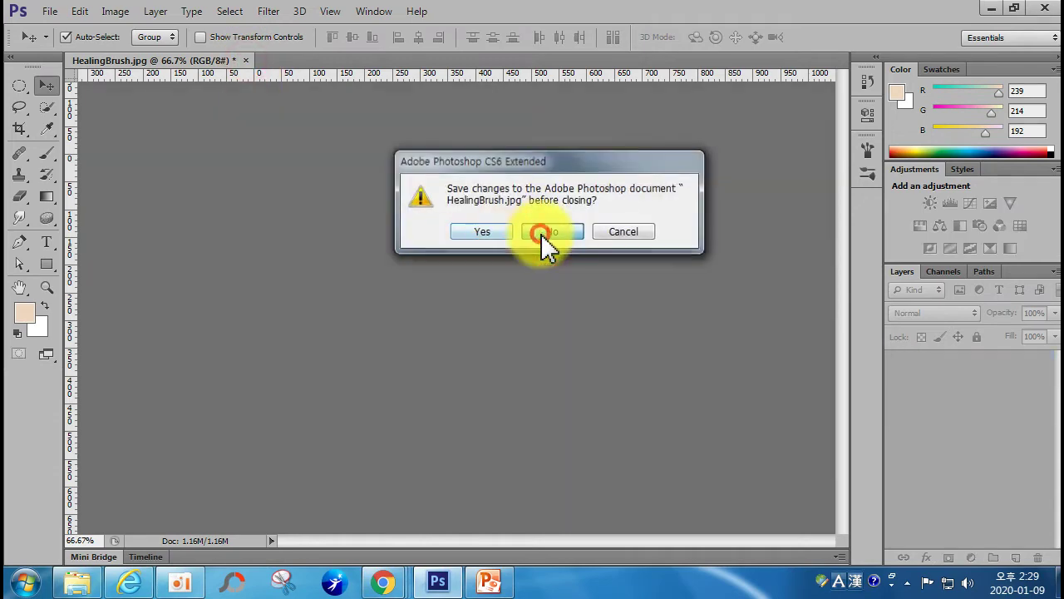
Step: Open the portrait 전지현_보정전 from the 0. 실전 포토샵 folder, checking the before-and-after face slide in PowerPoint before loading it
double_click(411, 327)
left_click_drag(788, 152, 784, 427)
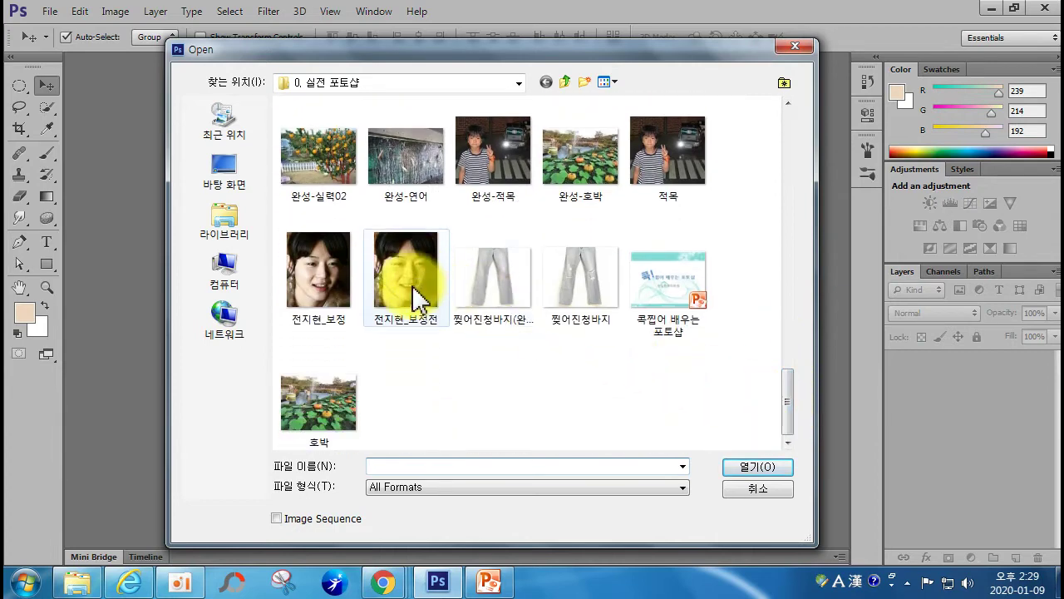
left_click(411, 299)
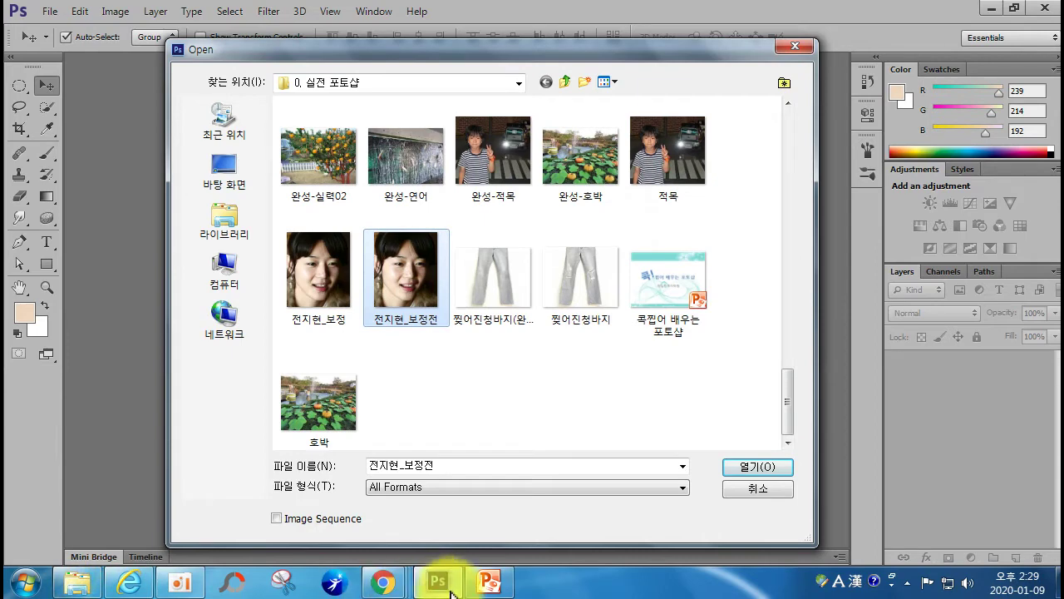
left_click(488, 582)
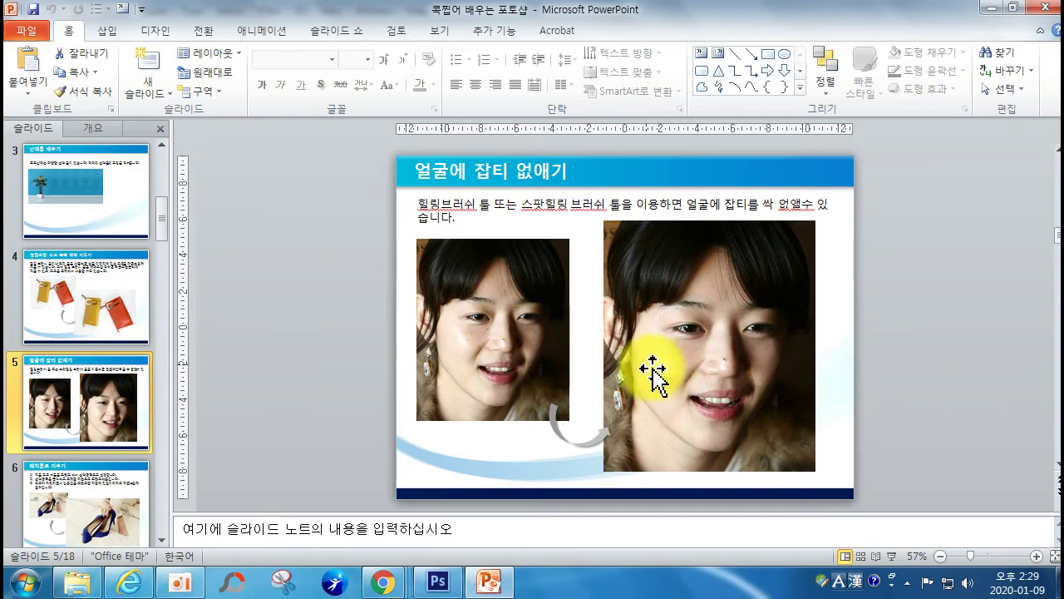
left_click(440, 585)
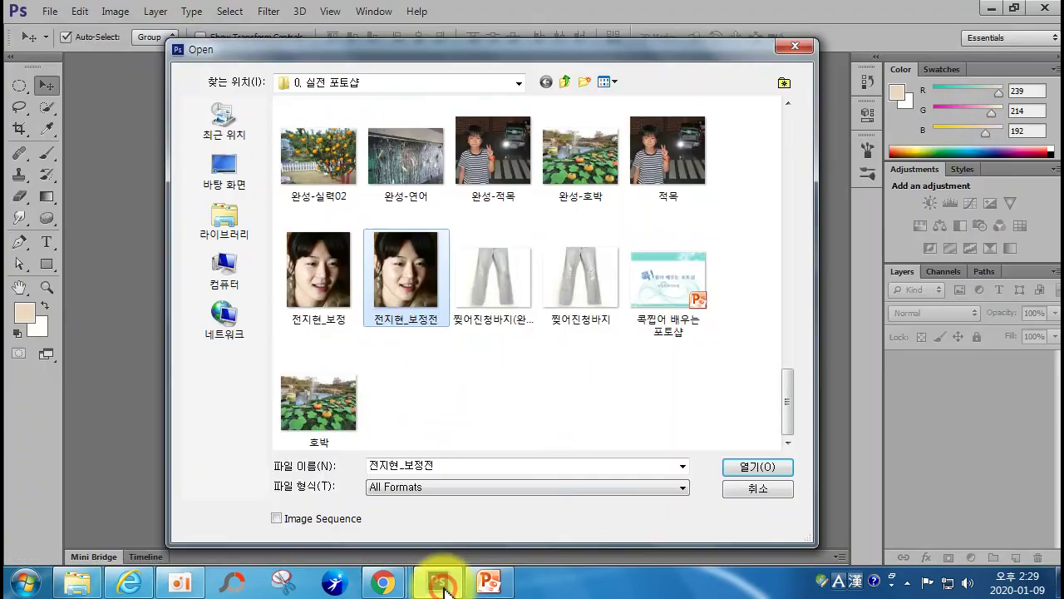
double_click(406, 306)
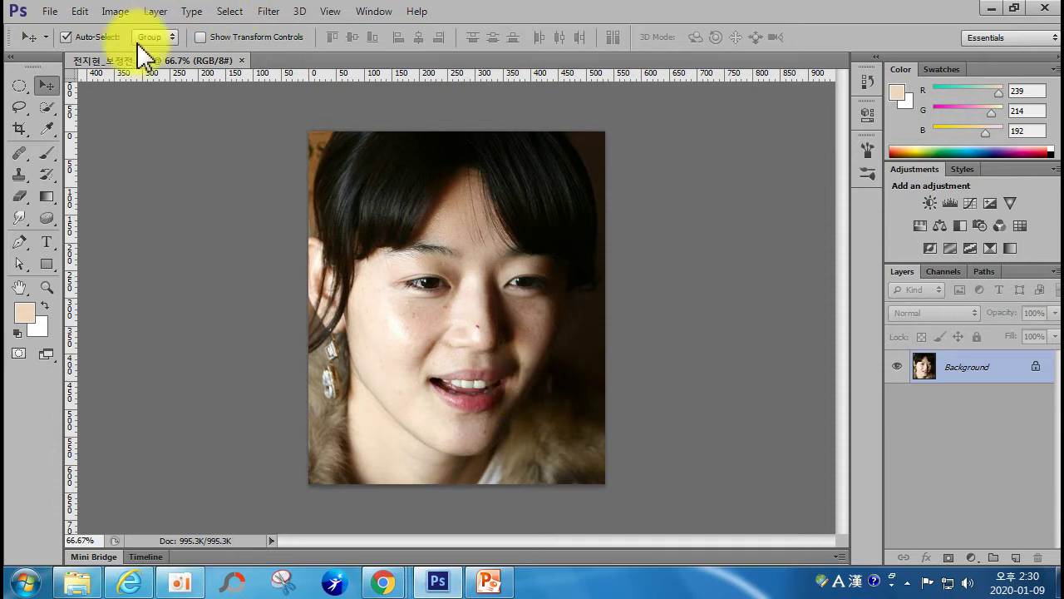
Step: Activate the Spot Healing Brush Tool for the face and reduce its brush size to 15
left_click(25, 153)
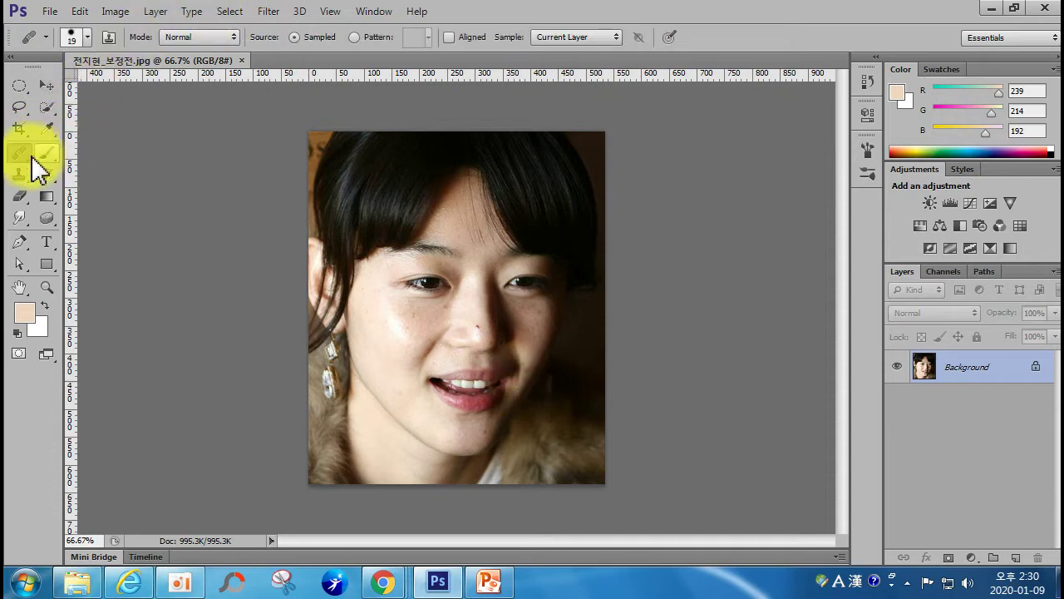
left_click(15, 154)
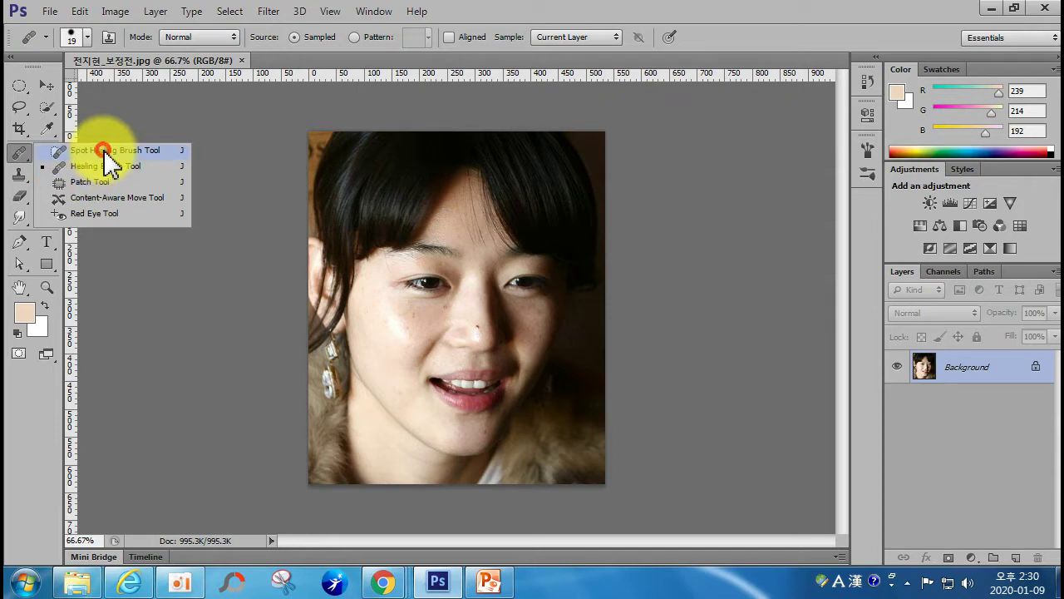
left_click(108, 150)
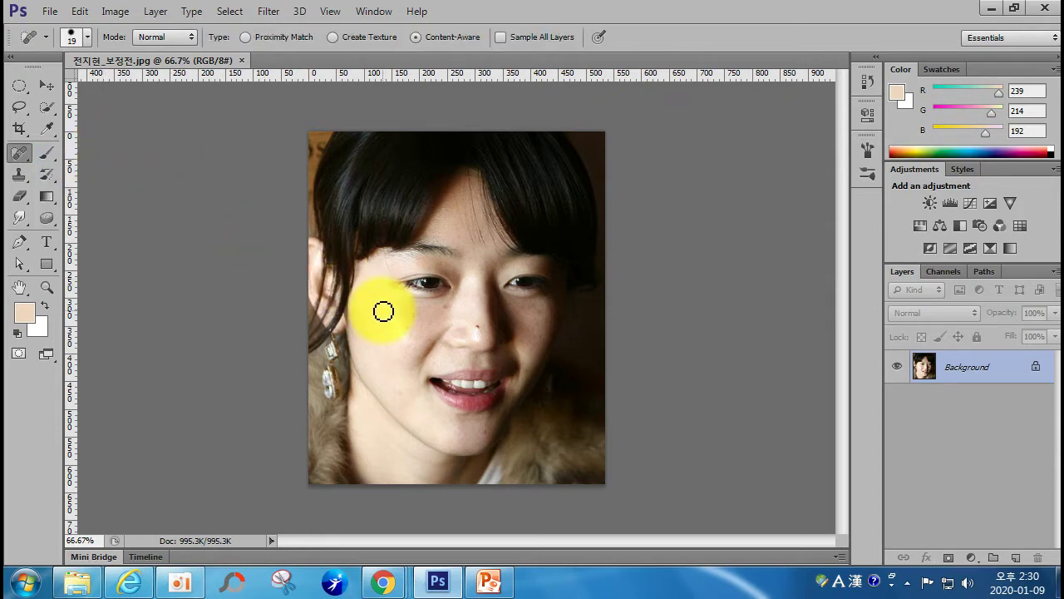
key("ctrl+plus")
key("ctrl+plus")
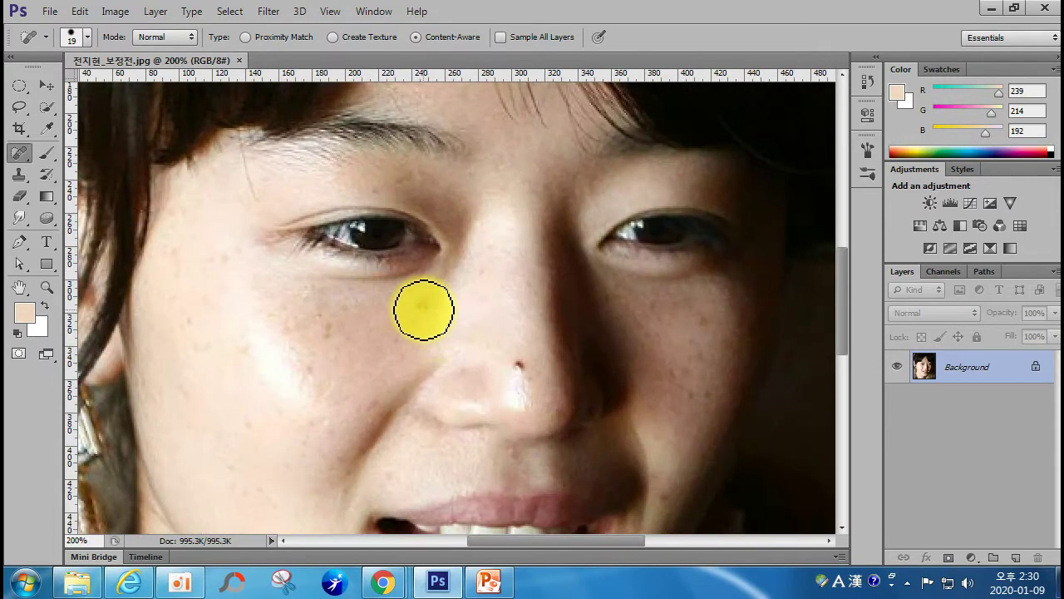
key("bracketleft")
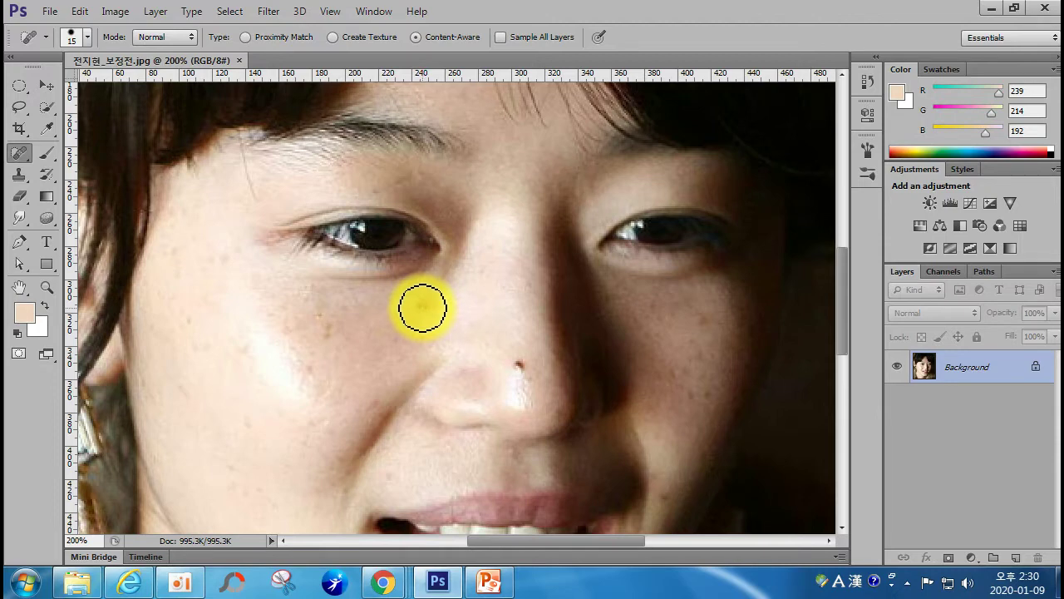
Step: Spot-heal the freckles and blemishes on the cheek beneath the image-left eye with the size 15 brush
left_click(327, 330)
left_click(316, 319)
left_click(305, 302)
left_click(311, 302)
left_click(314, 291)
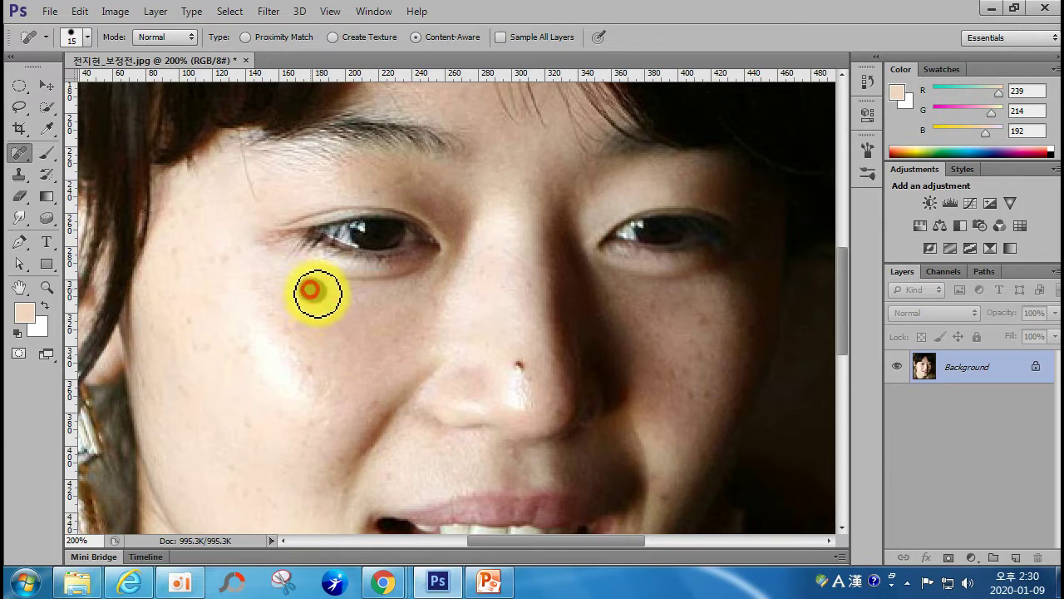
left_click(292, 325)
left_click(311, 380)
left_click(290, 334)
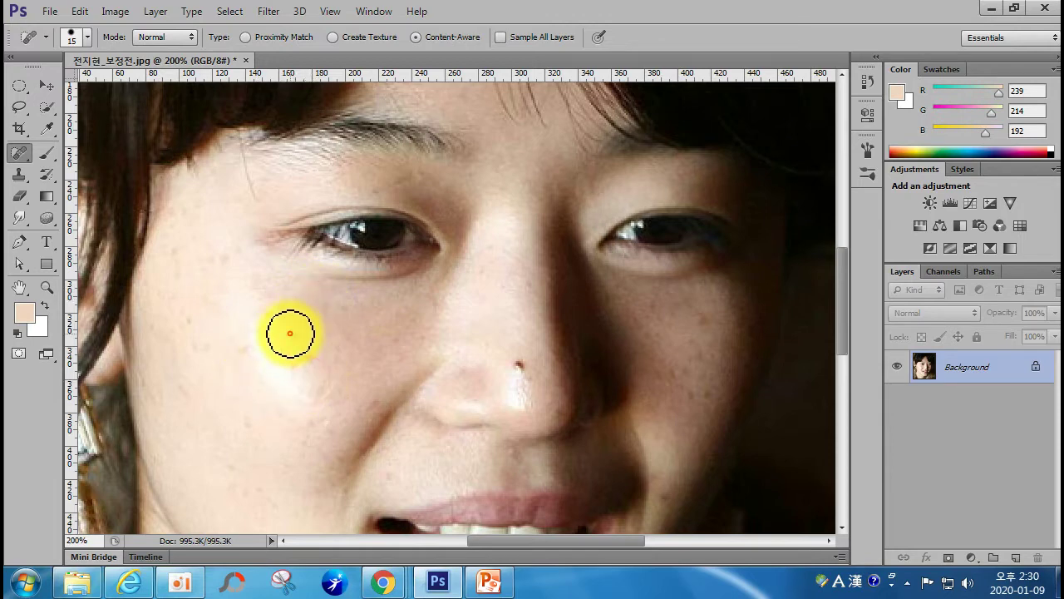
left_click(310, 351)
Step: Spot-heal the remaining freckles on the outer part of the same cheek, from mid-cheek up toward the temple
left_click(240, 344)
left_click(185, 317)
left_click(192, 346)
left_click(198, 324)
left_click(204, 280)
left_click(212, 264)
left_click(209, 305)
left_click(183, 266)
left_click(180, 244)
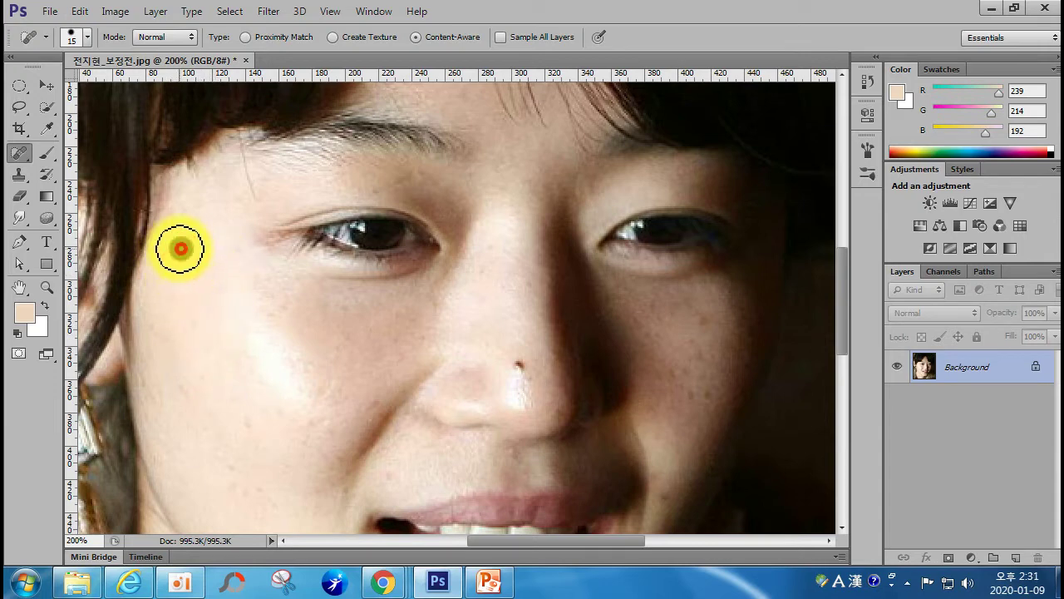
left_click(276, 309)
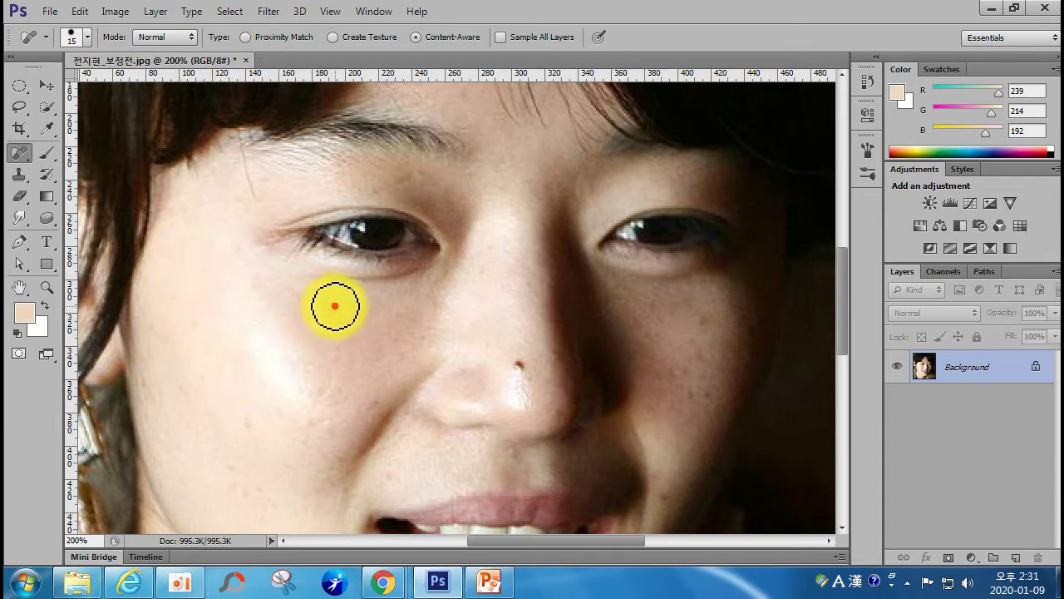
Step: Shrink the healing brush to size 7 and then 5, healing the outer part of the crease beneath the image-left eye
key("bracketleft")
key("bracketleft")
key("bracketleft")
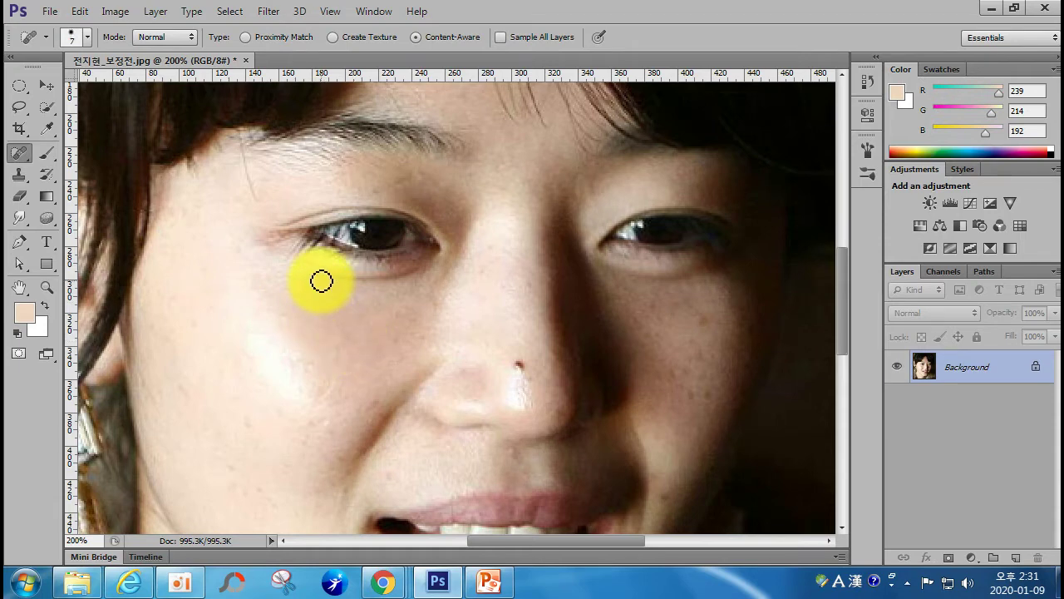
left_click(337, 280)
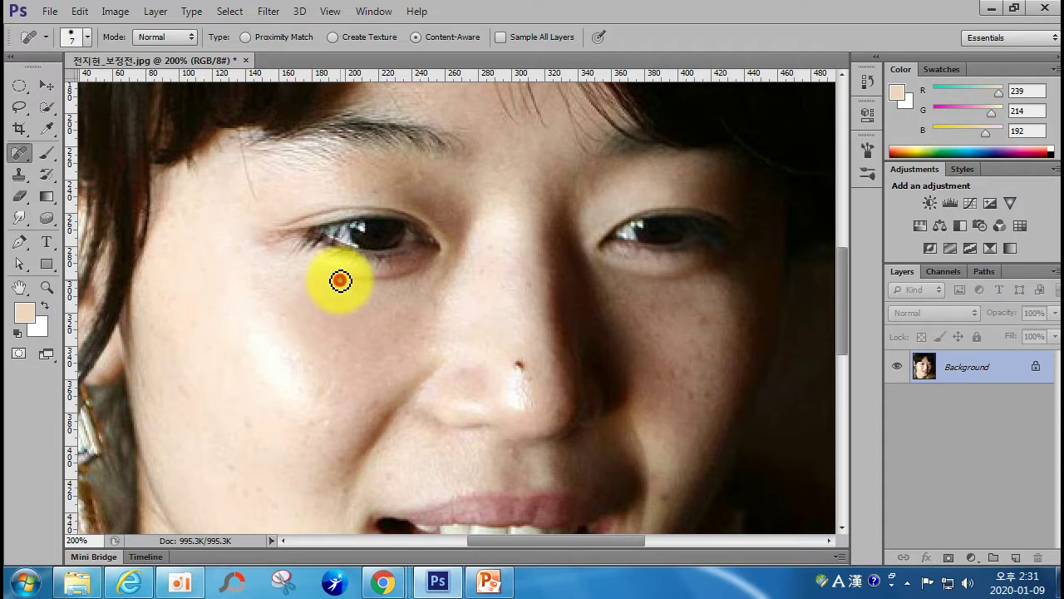
key("bracketleft")
key("bracketleft")
left_click(353, 280)
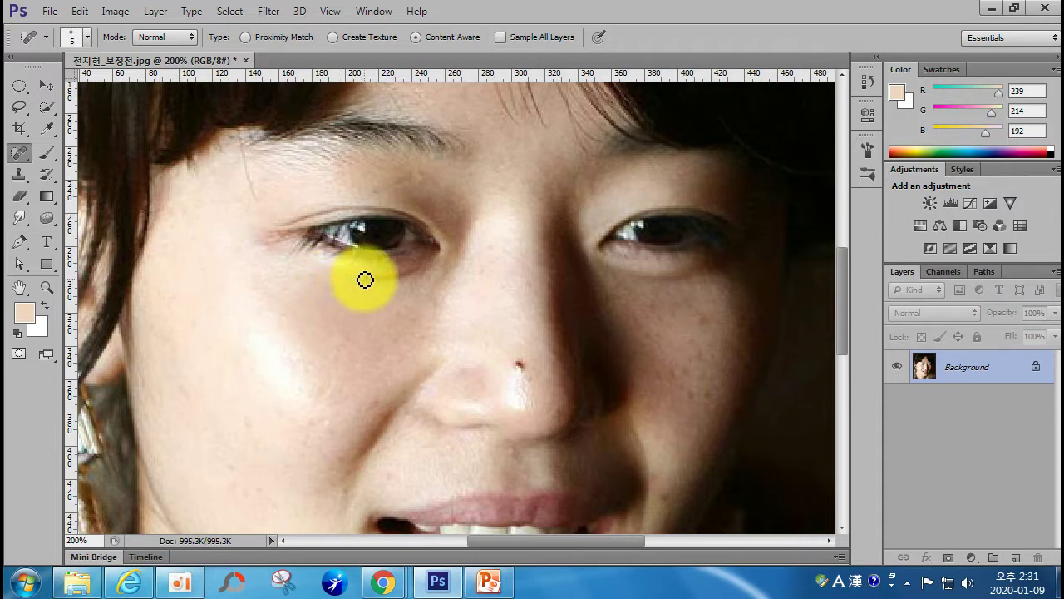
Step: Spot-heal the inner part of the crease beneath the image-left eye, using brush size 4 and then 6
key("bracketleft")
key("bracketleft")
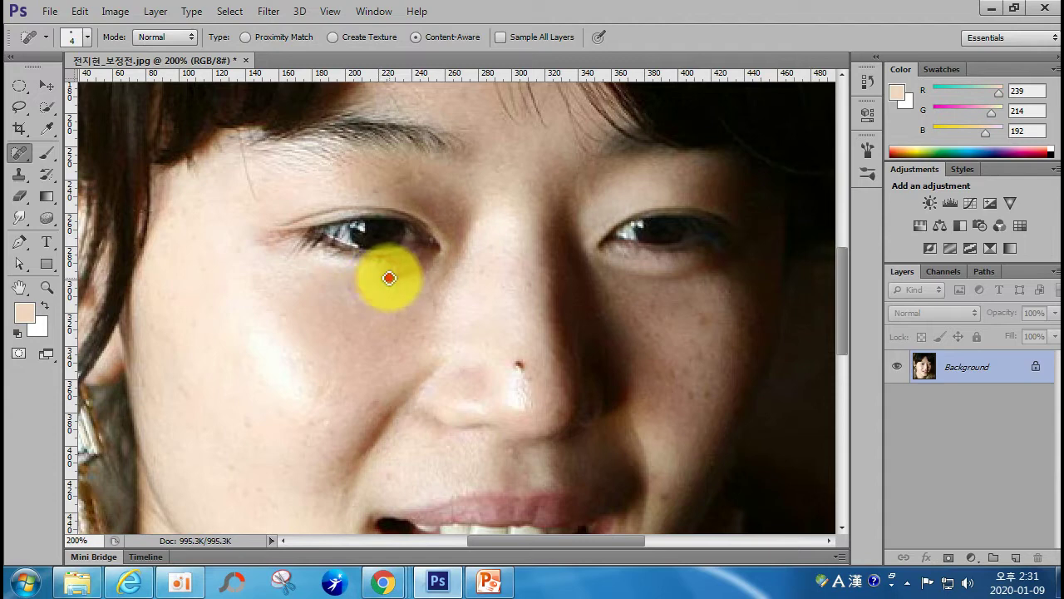
left_click(384, 280)
left_click(396, 276)
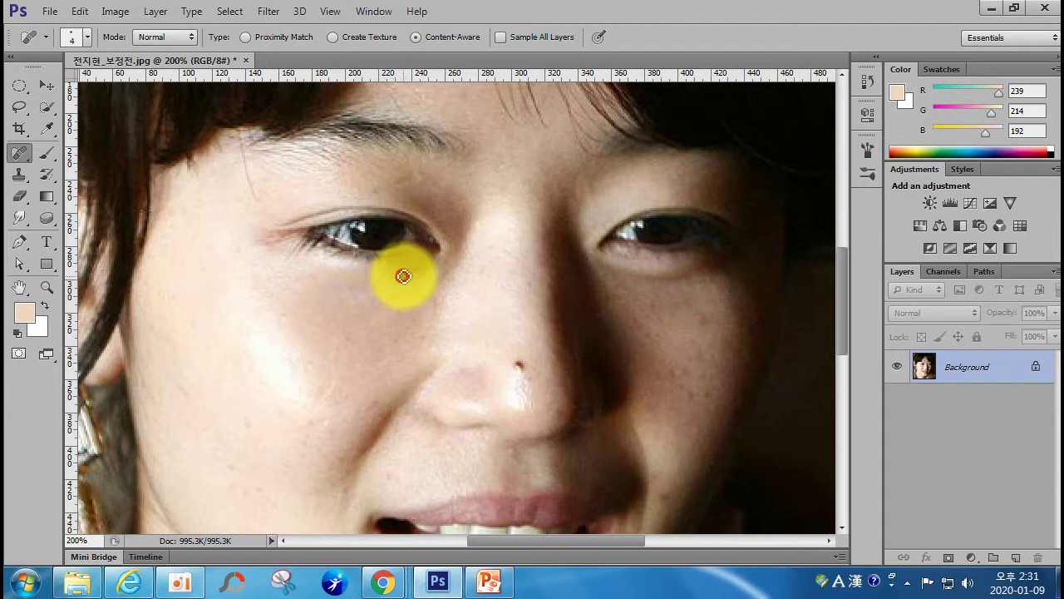
left_click(407, 275)
left_click(391, 275)
key("bracketright")
left_click(408, 273)
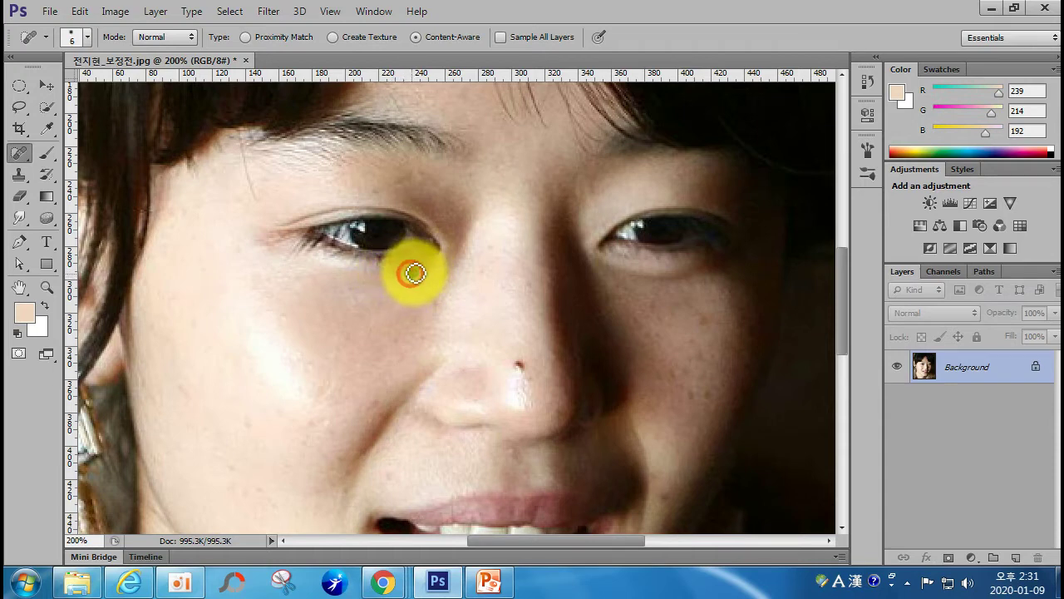
left_click(425, 270)
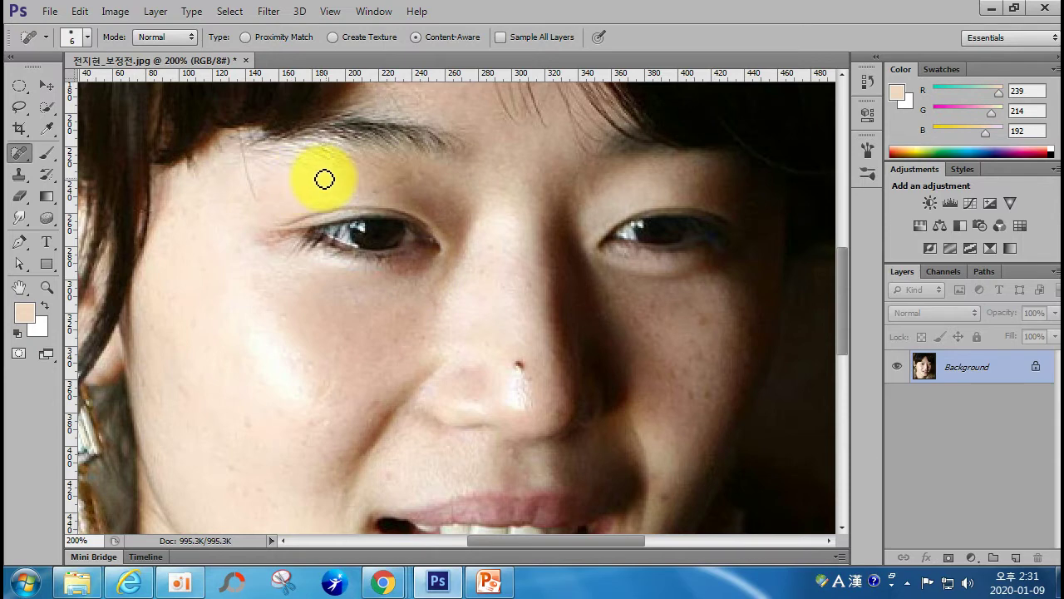
Step: Spot-heal the marks on the image-left upper eyelid and the dark mole near the nose tip with the size 6 brush
left_click(375, 188)
left_click(417, 174)
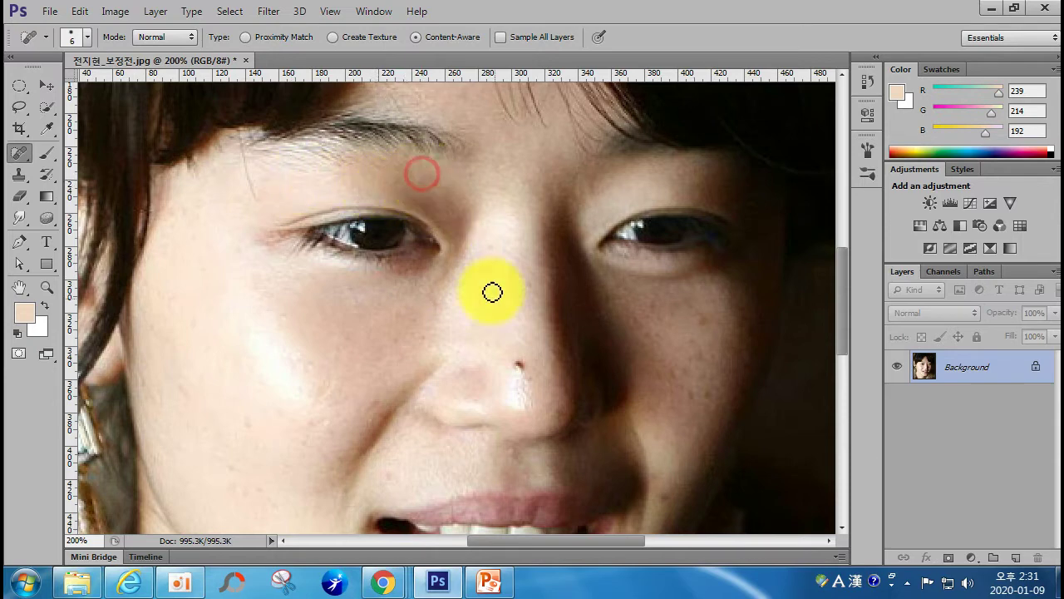
left_click(522, 365)
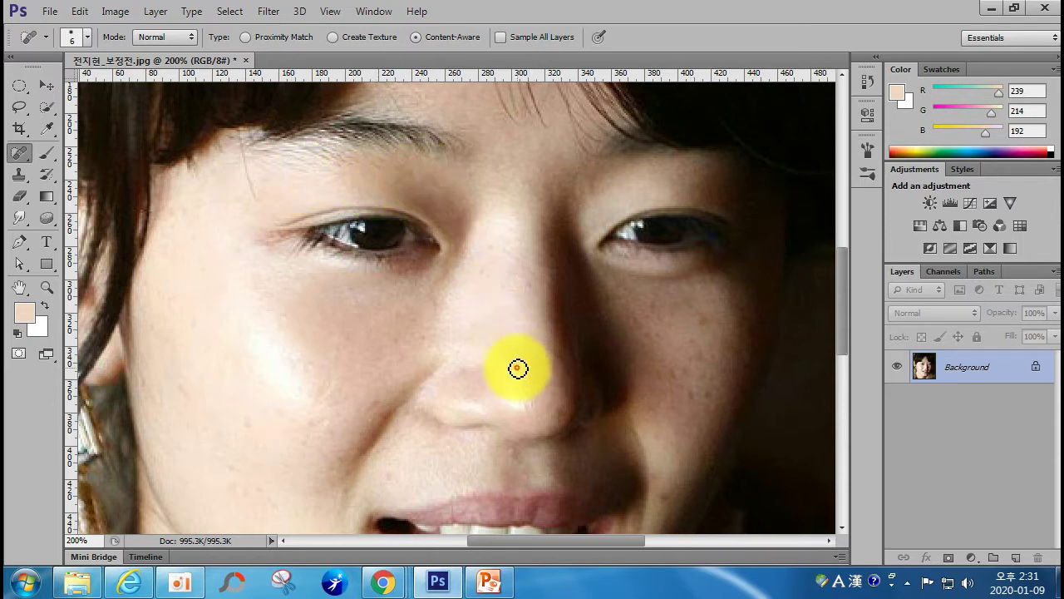
left_click(524, 364)
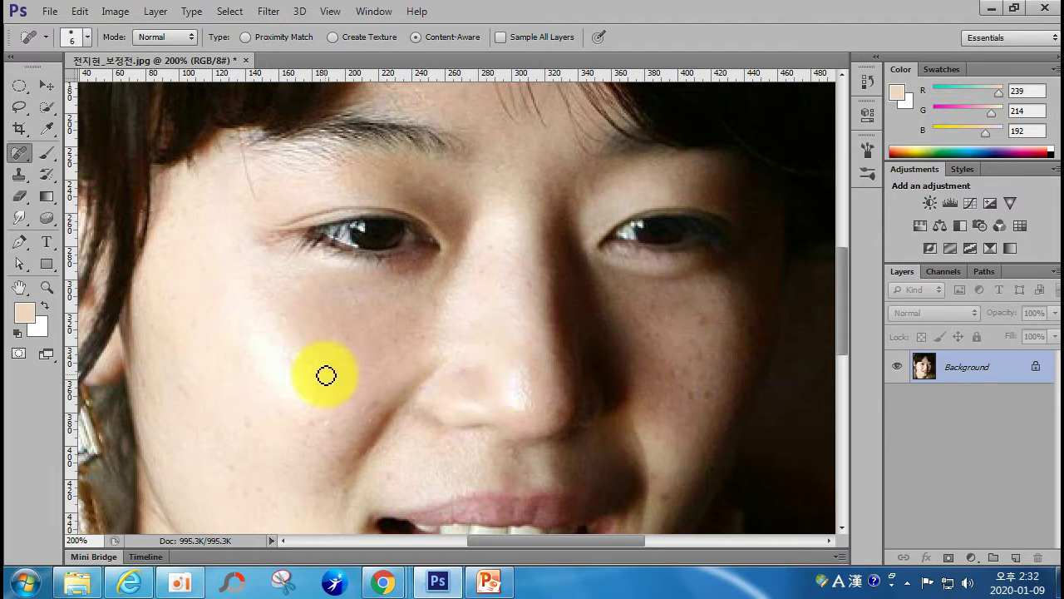
Step: Spot-heal the skin below the outer corner of the image-left eye and the marks on the neck, using brush size 8 for the neck
left_click_drag(501, 373, 485, 266)
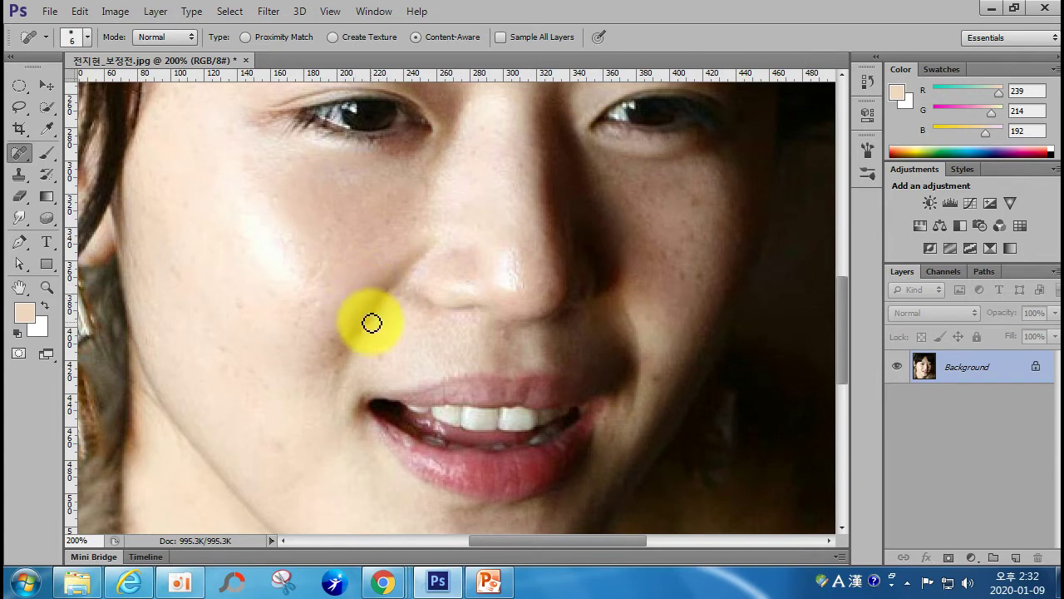
key("ctrl+minus")
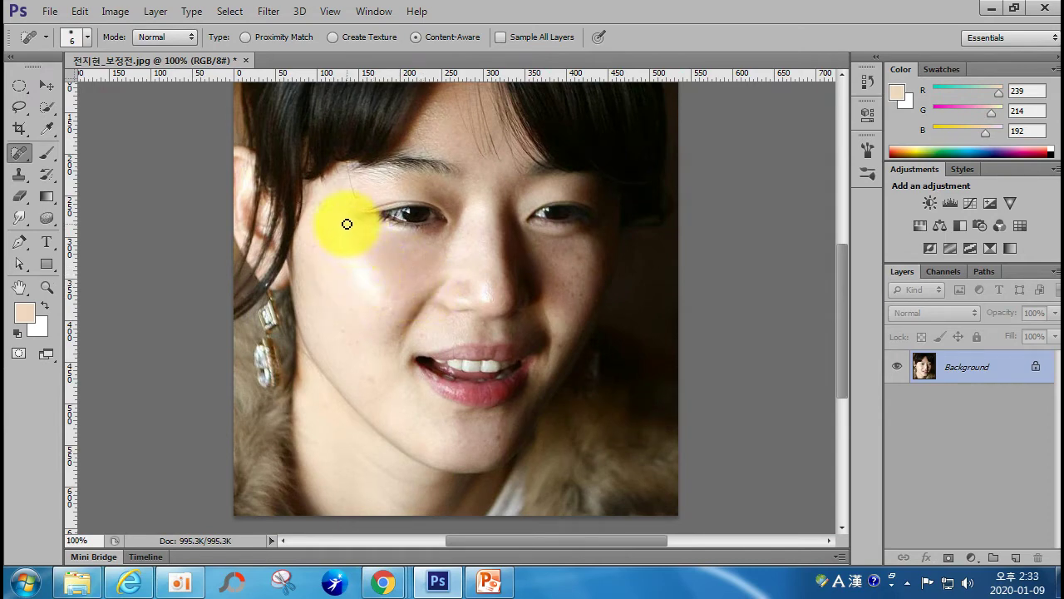
left_click_drag(357, 234, 359, 240)
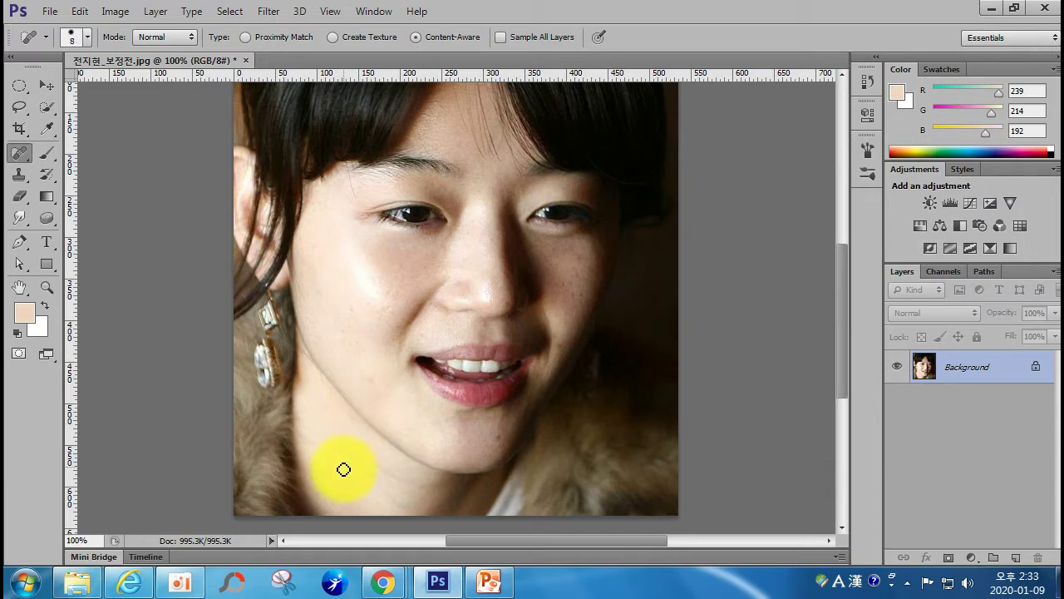
left_click_drag(337, 430, 423, 487)
left_click(369, 492)
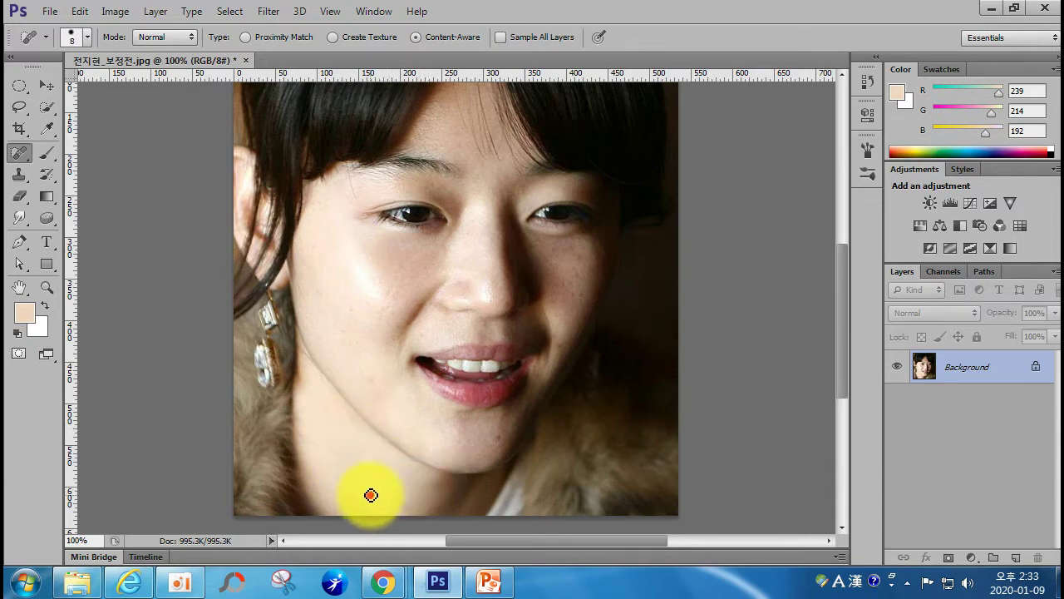
left_click(383, 473)
Step: Spot-heal the mole on the chin and the leftover spots across the image-left cheek with the size 8 brush
left_click(497, 434)
left_click(496, 442)
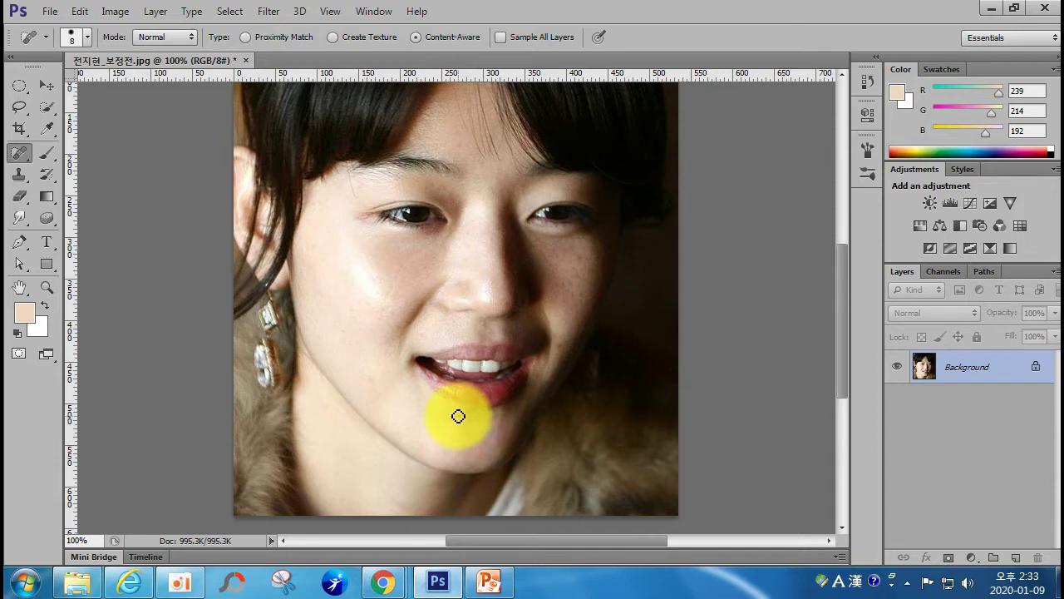
left_click(415, 335)
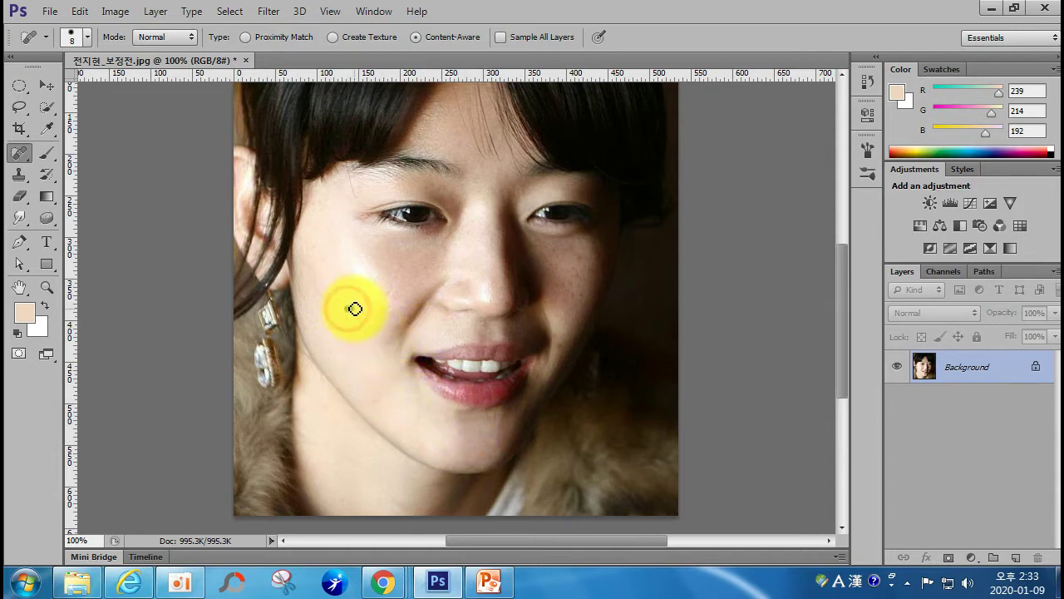
left_click(385, 304)
left_click(390, 305)
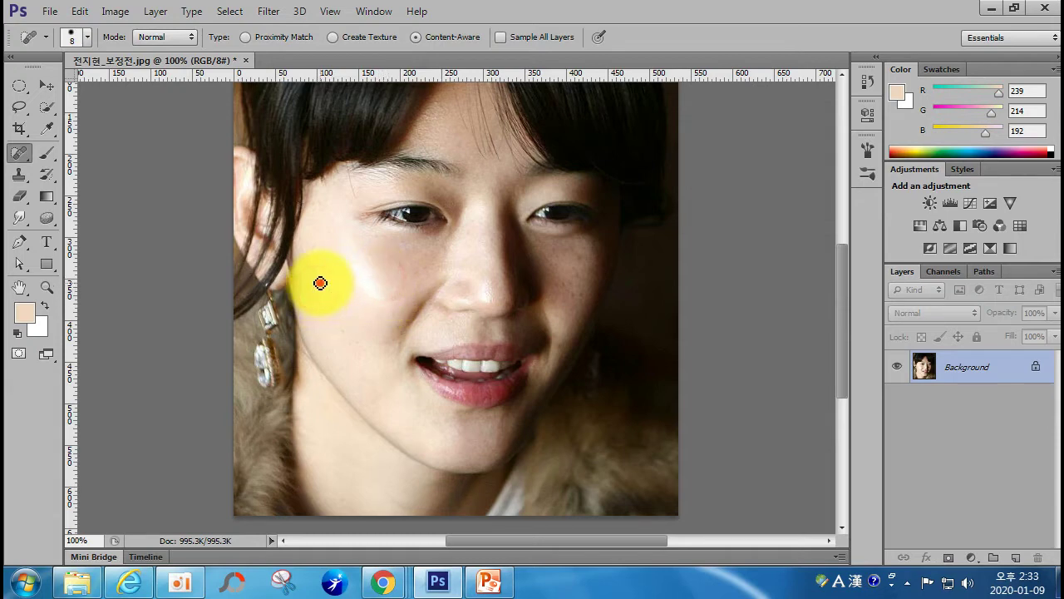
left_click(321, 255)
Step: Spot-heal the freckles on the shaded cheek beneath the image-right eye with the size 8 brush
left_click(570, 292)
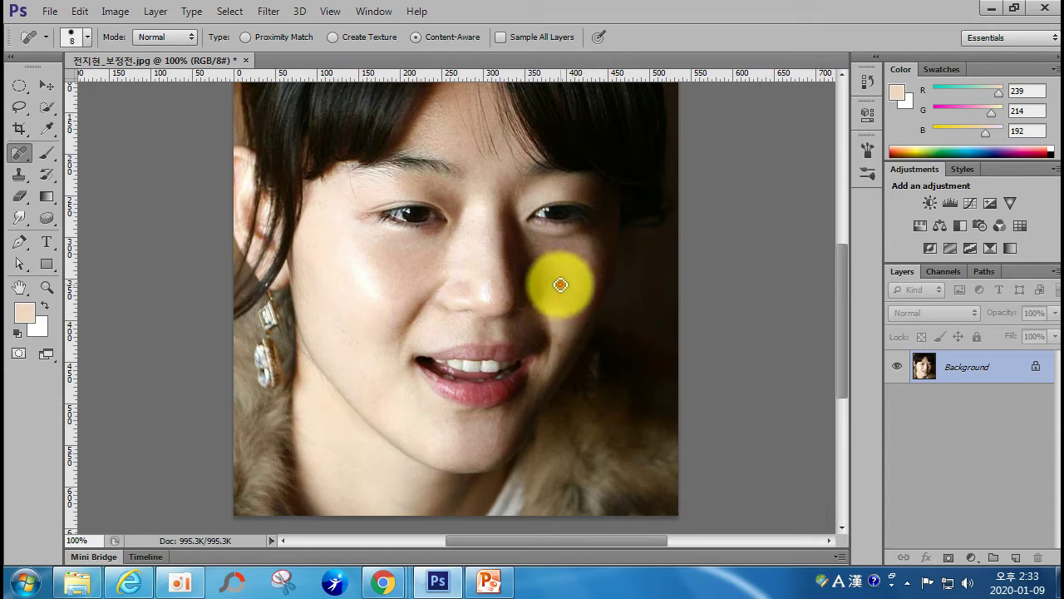
left_click(572, 275)
left_click(570, 264)
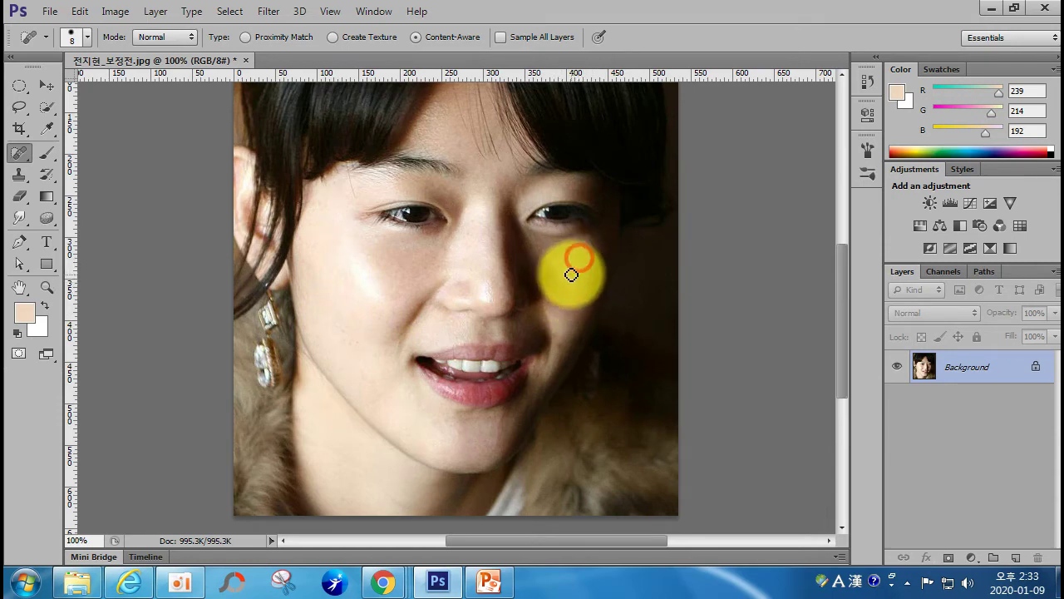
left_click(563, 266)
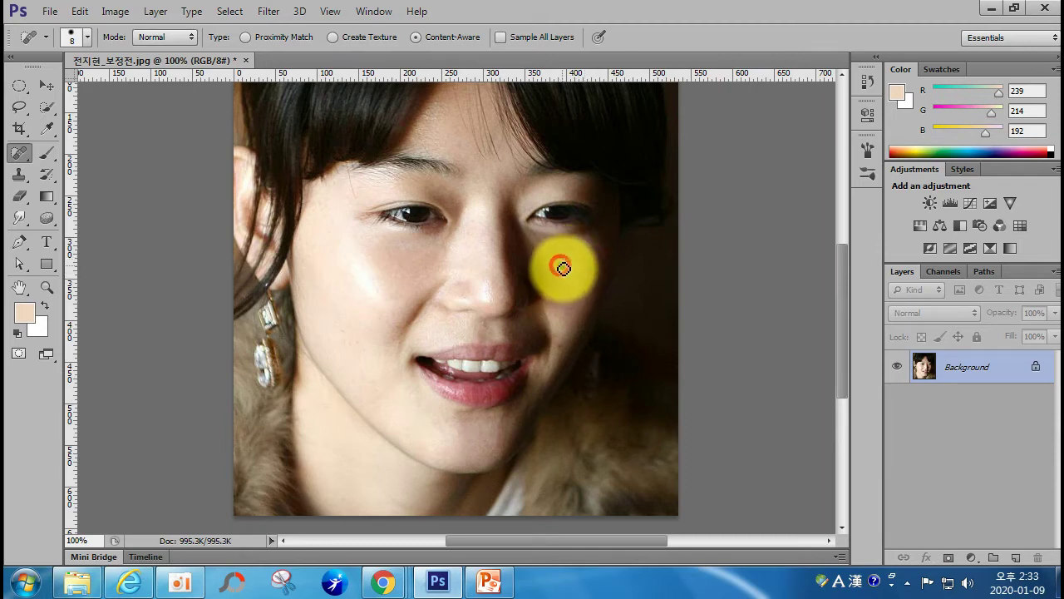
left_click(567, 252)
left_click_drag(567, 252, 572, 242)
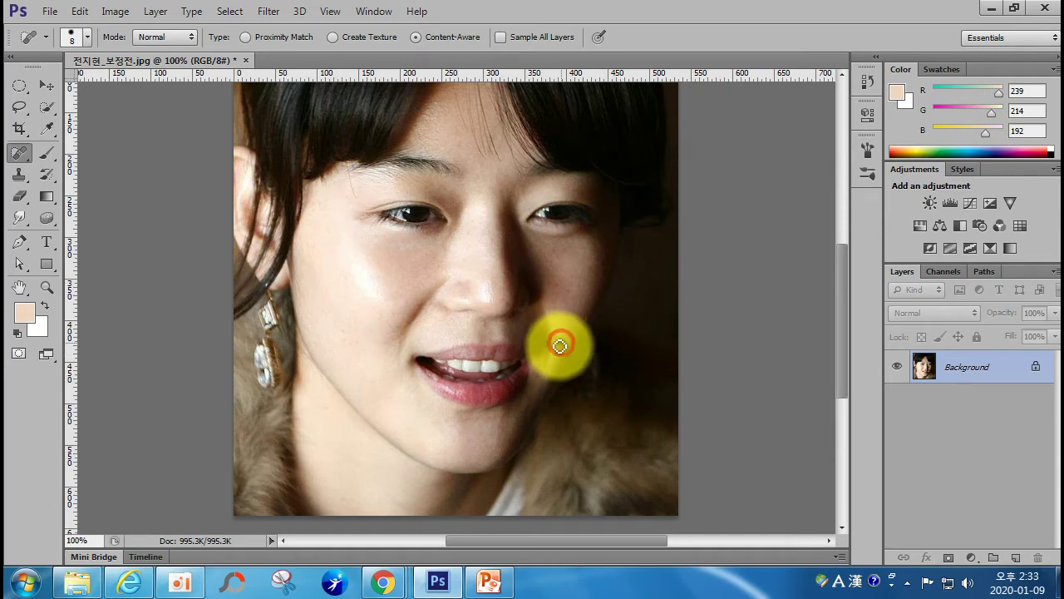
Step: Increase the healing brush size to 9 and heal the remaining blemishes on the shaded side of the chin
key("bracketright")
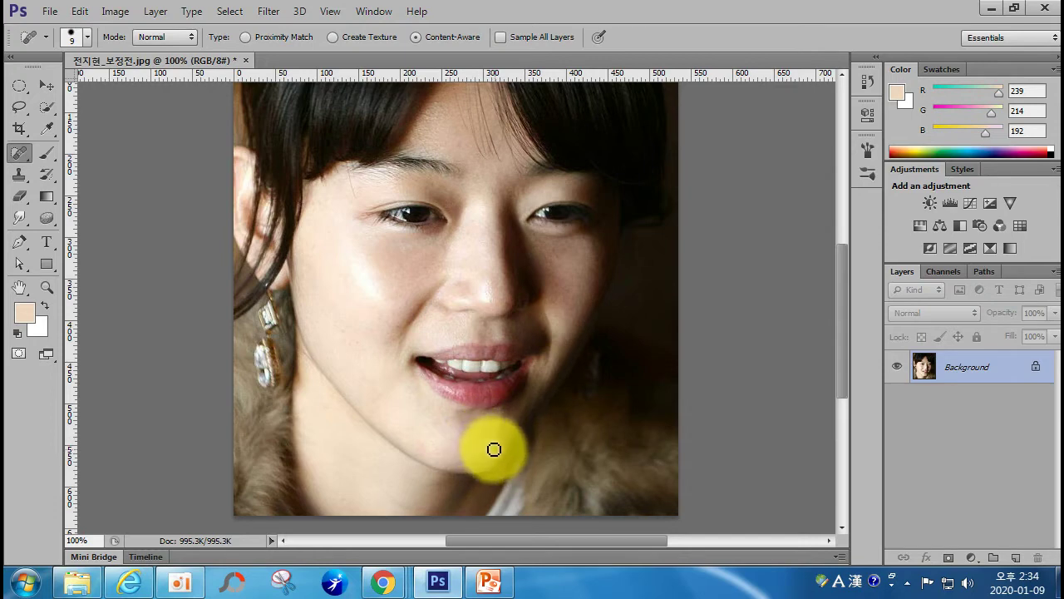
left_click(496, 442)
left_click(494, 435)
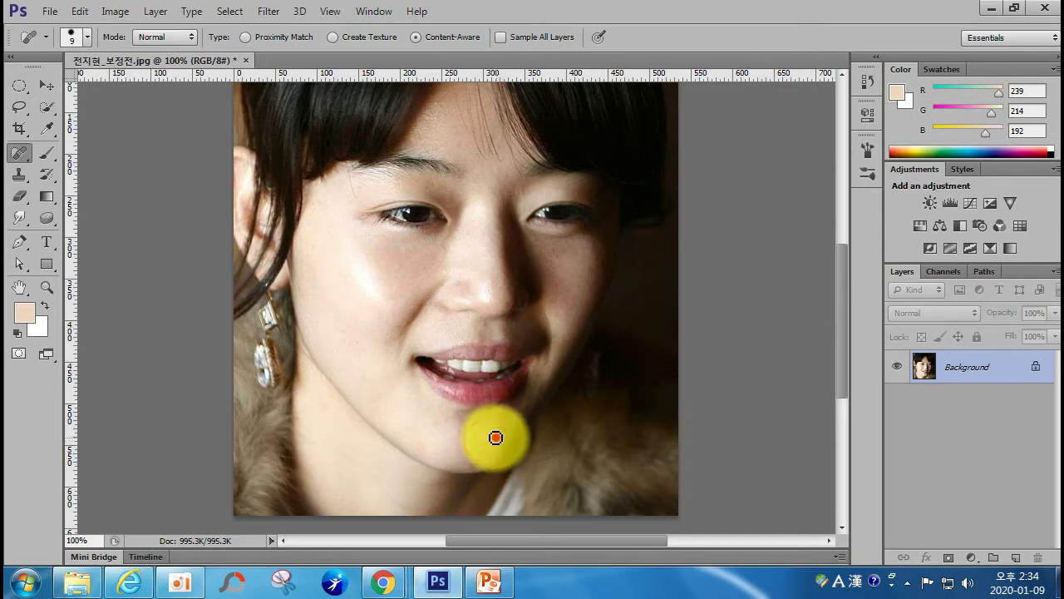
left_click(499, 429)
left_click(493, 433)
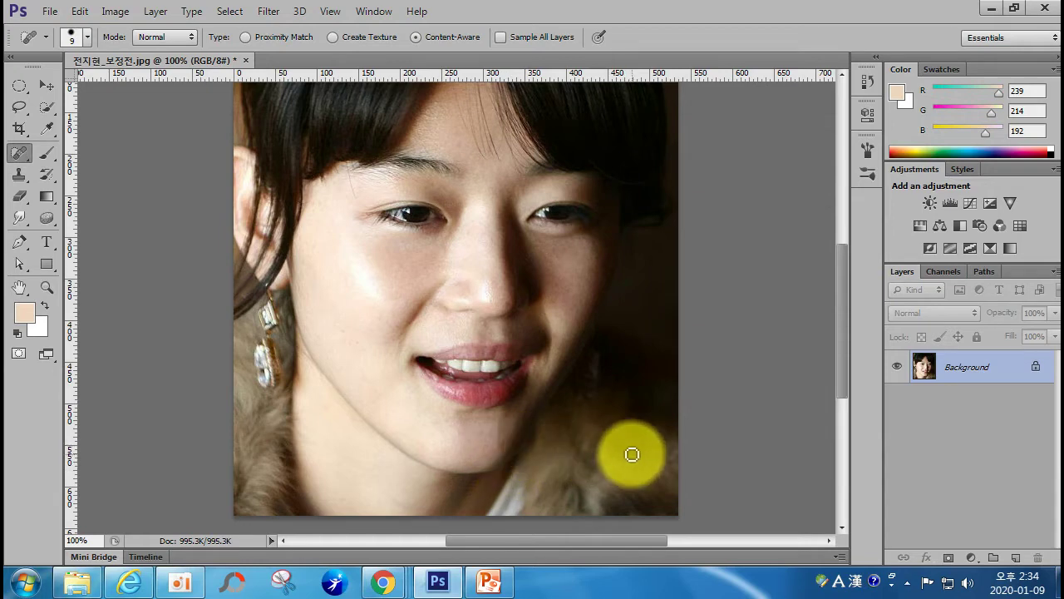
Step: Spot-heal the small marks on the image-left temple, along the nose, and beneath the inner corner of the image-left eye
left_click(312, 219)
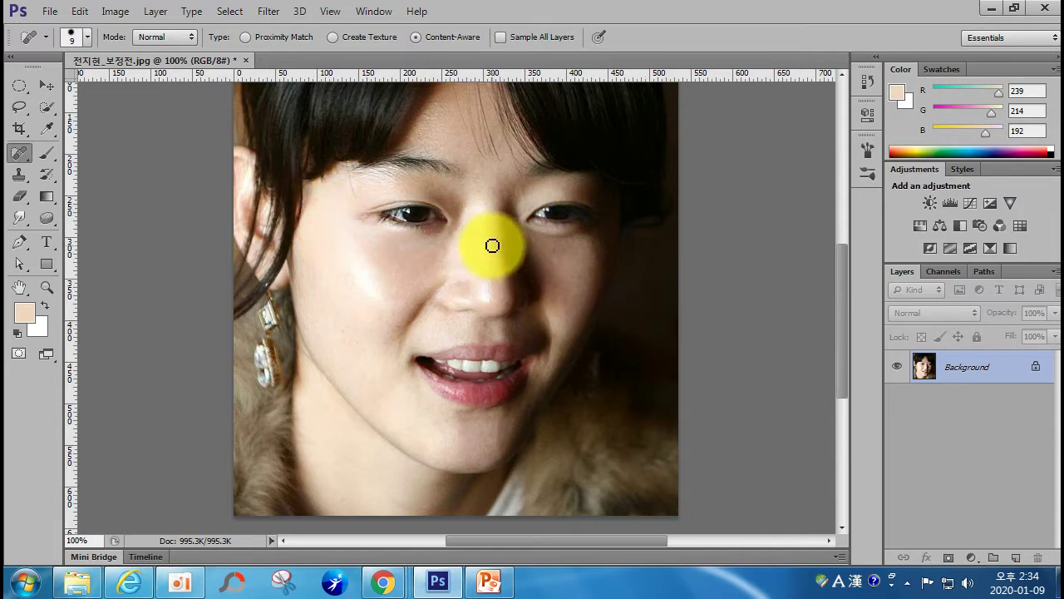
left_click(473, 223)
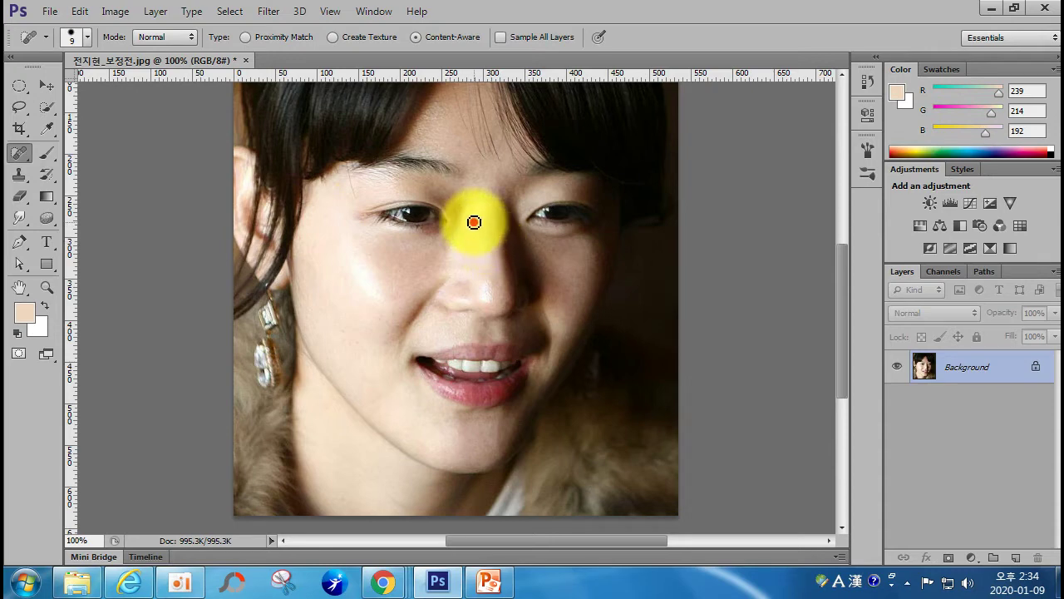
left_click(503, 301)
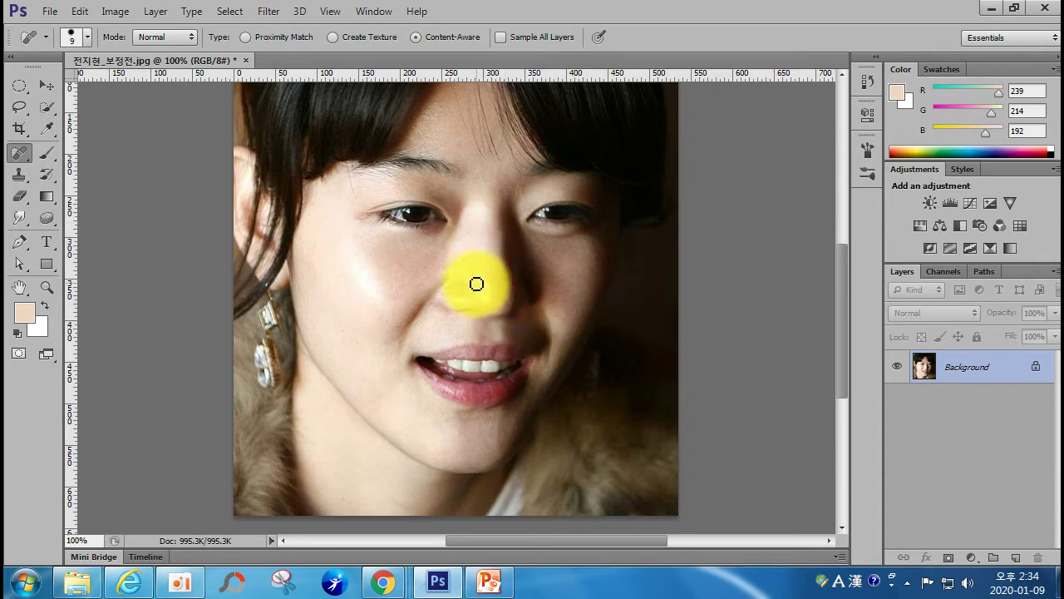
left_click(469, 233)
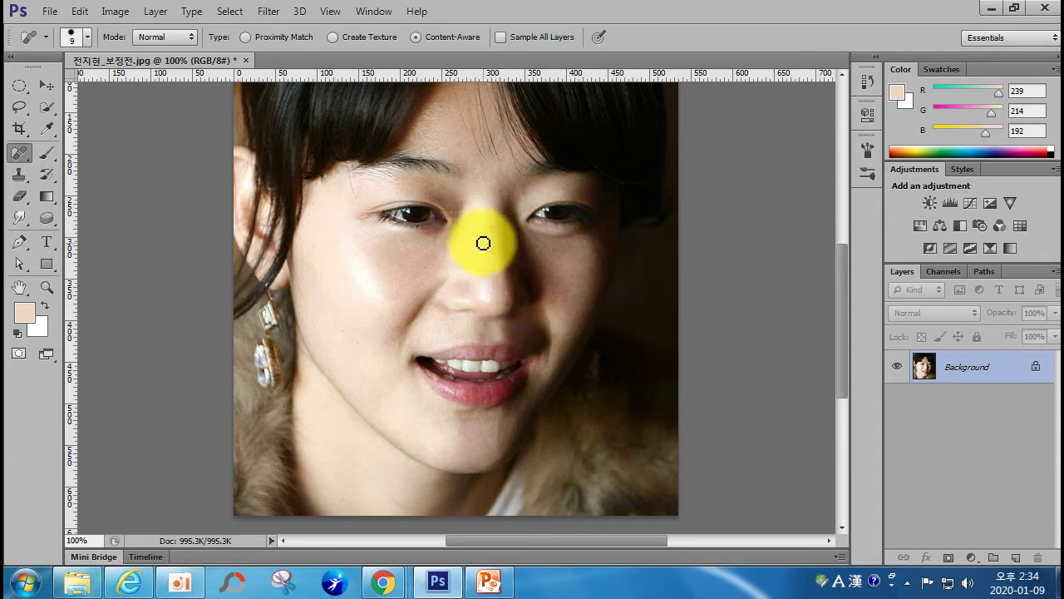
left_click(422, 263)
left_click(428, 254)
left_click(438, 249)
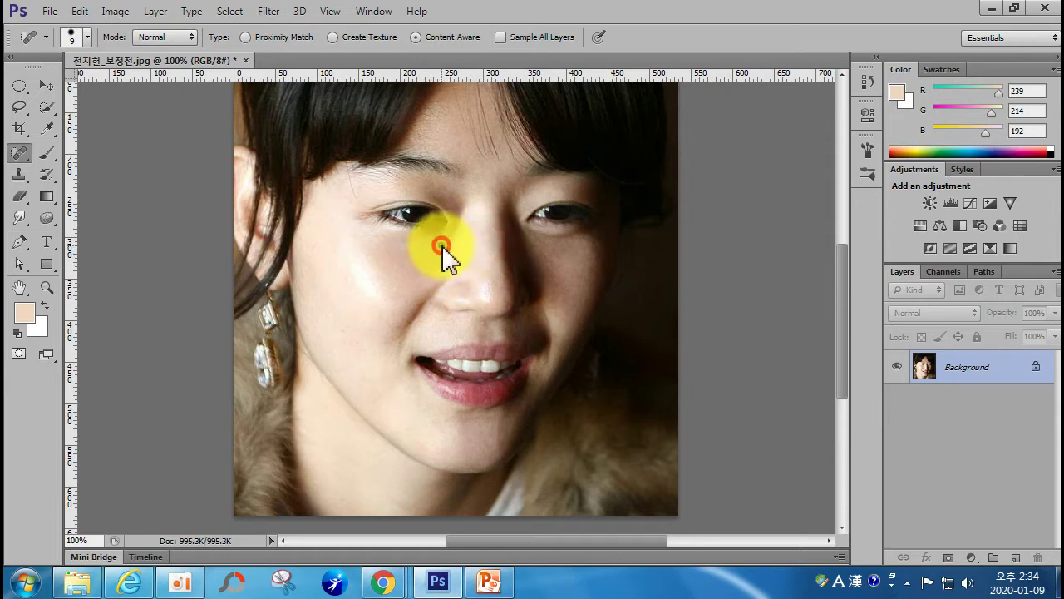
Step: Spot-heal the last faint spots on the lower image-left cheek beside the mouth with the size 9 brush
left_click(352, 342)
left_click(391, 325)
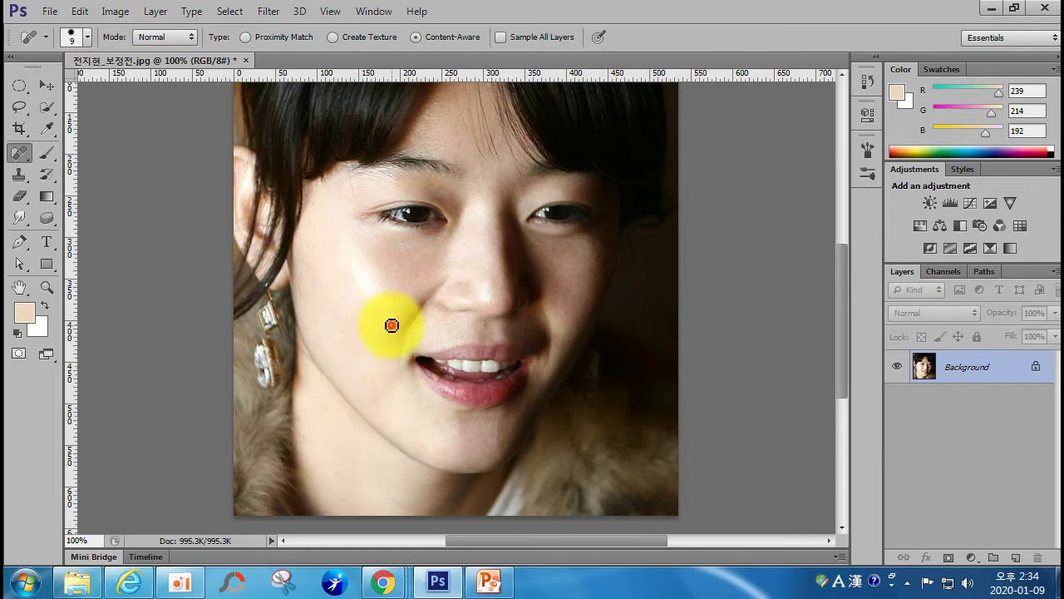
left_click(393, 315)
left_click(373, 304)
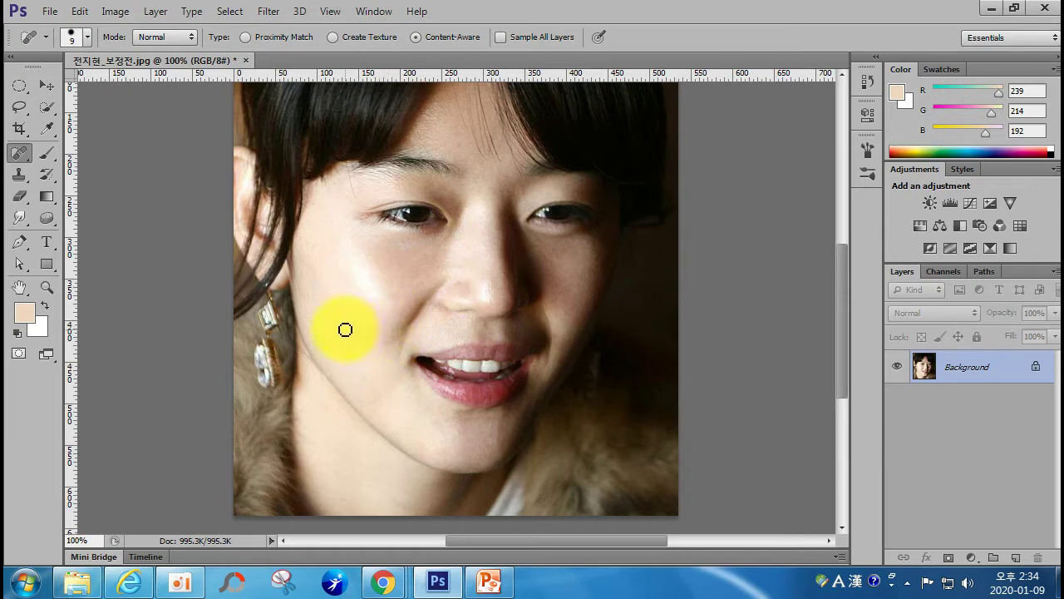
Step: Spot-heal the remaining marks on the neck below the jawline and touch up the chin
mouse_move(377, 493)
left_mouse_down()
mouse_move(396, 505)
mouse_move(380, 505)
left_mouse_up()
left_click(394, 489)
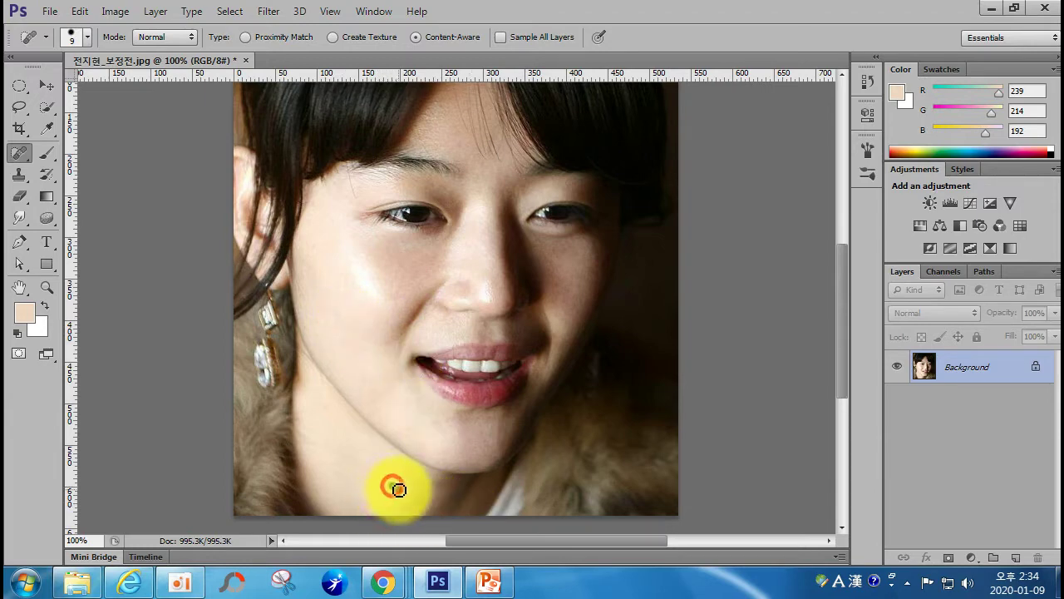
left_click(492, 439)
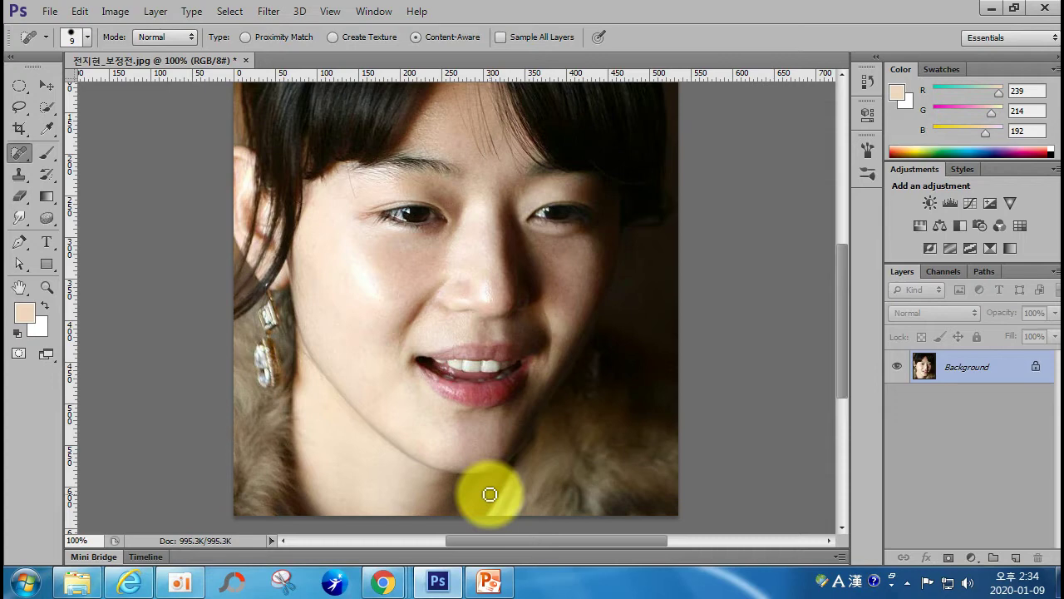
Step: Show the group of healing tools, then restore the maximized Photoshop window to its smaller size
left_click(18, 161)
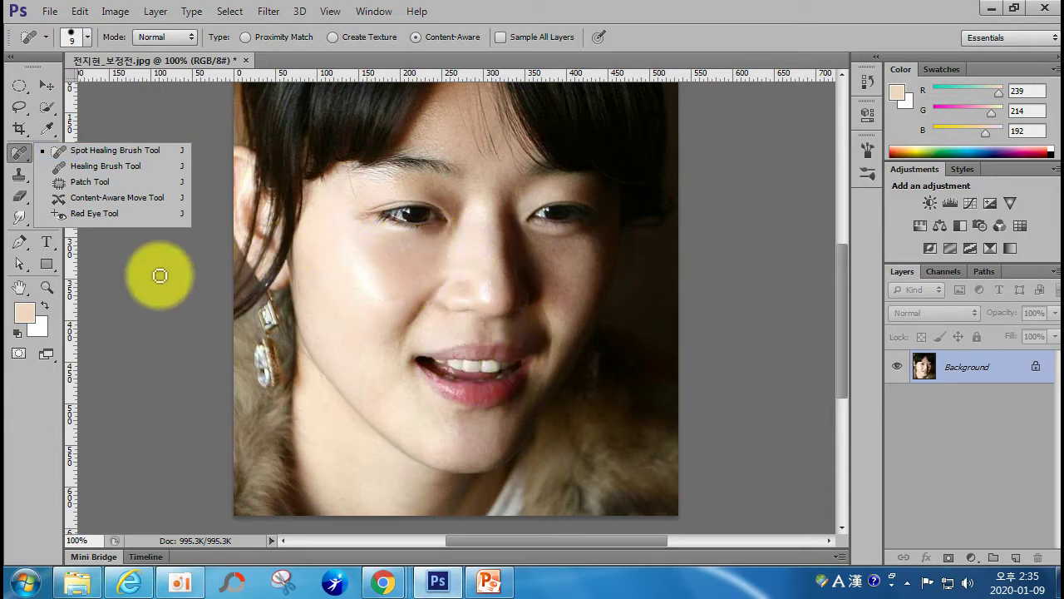
double_click(475, 12)
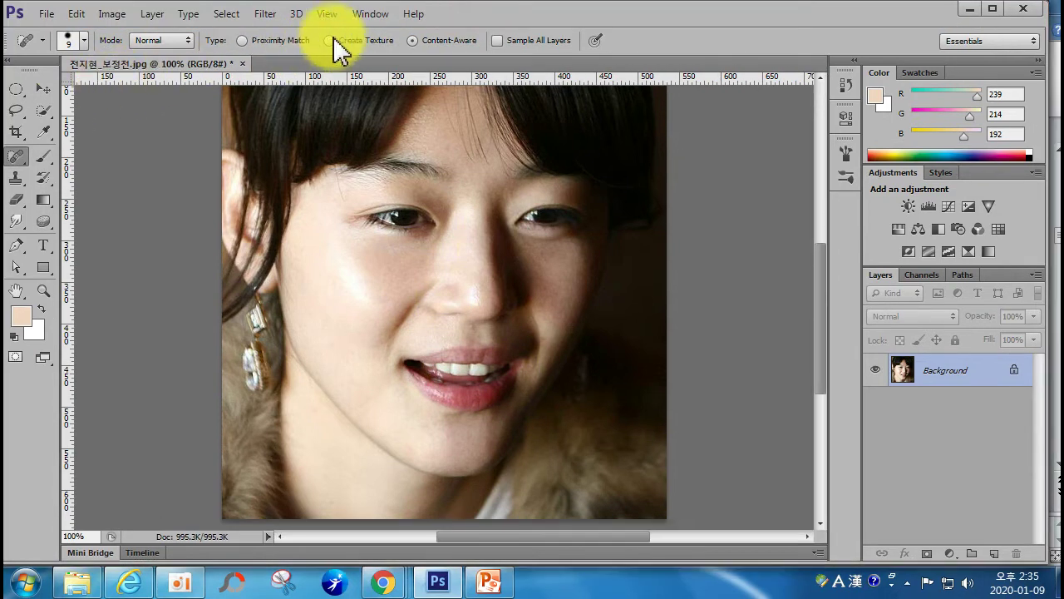
Step: Maximize the window, then reduce the Blur tool's brush to size 50 and soften the centre of the forehead down to the nose bridge
left_click(993, 9)
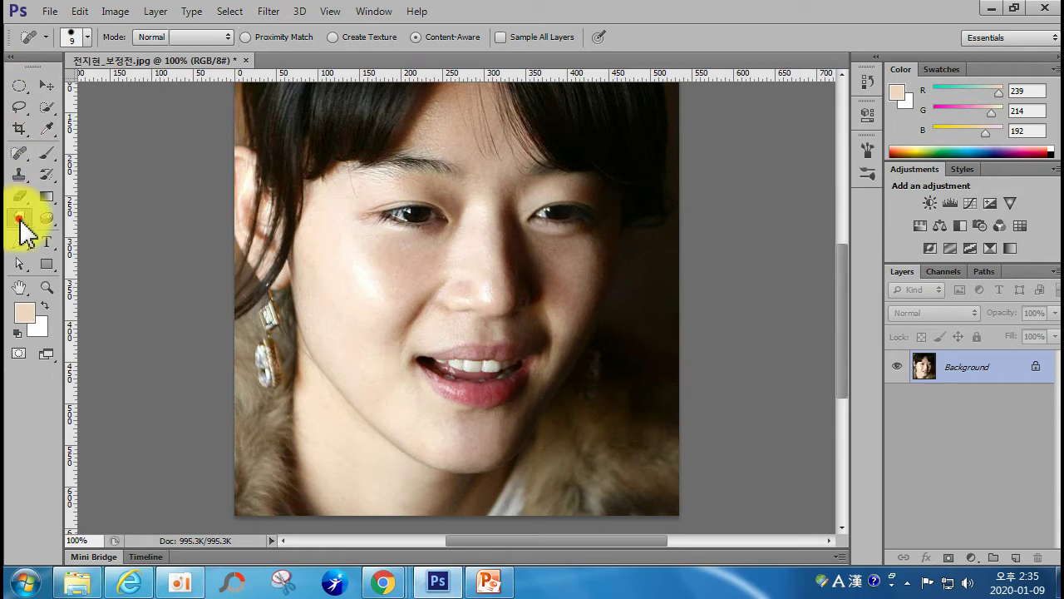
left_click(21, 223)
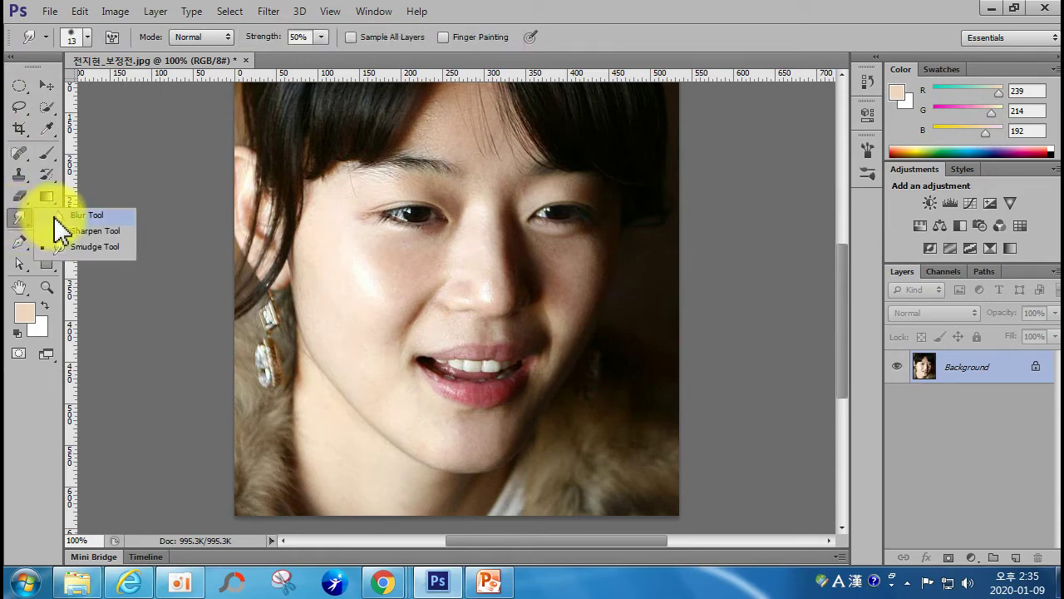
left_click(55, 216)
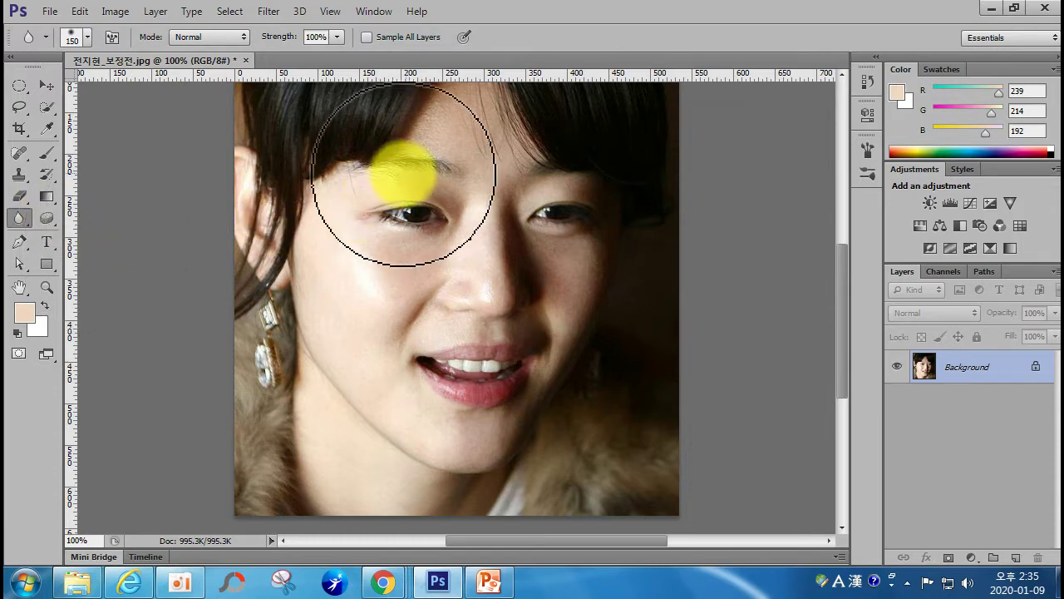
left_click_drag(453, 125, 441, 136)
key("bracketleft")
key("bracketleft")
key("bracketleft")
key("bracketleft")
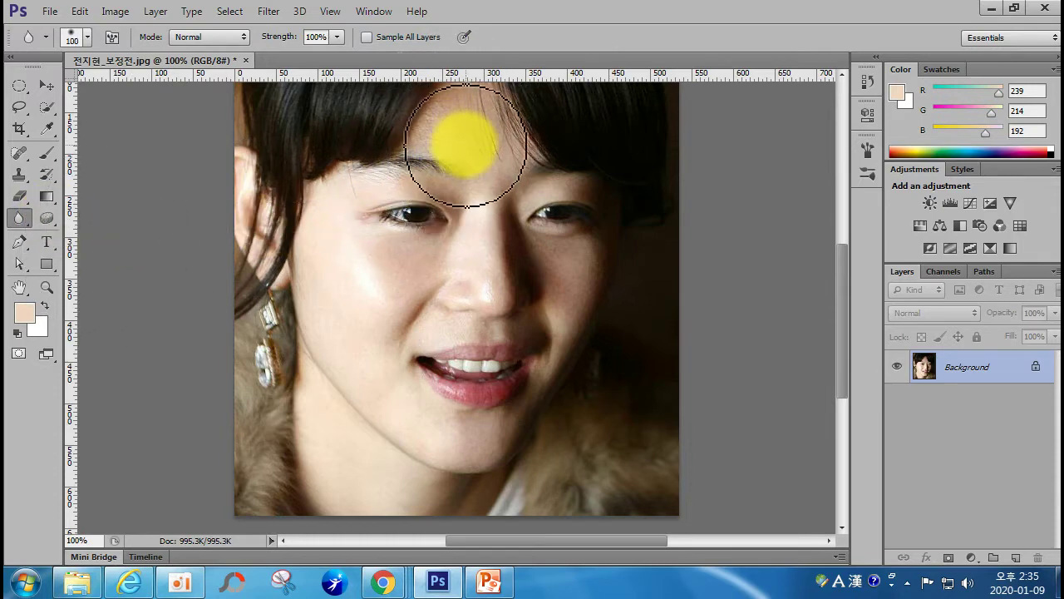
key("bracketleft")
key("bracketleft")
key("bracketleft")
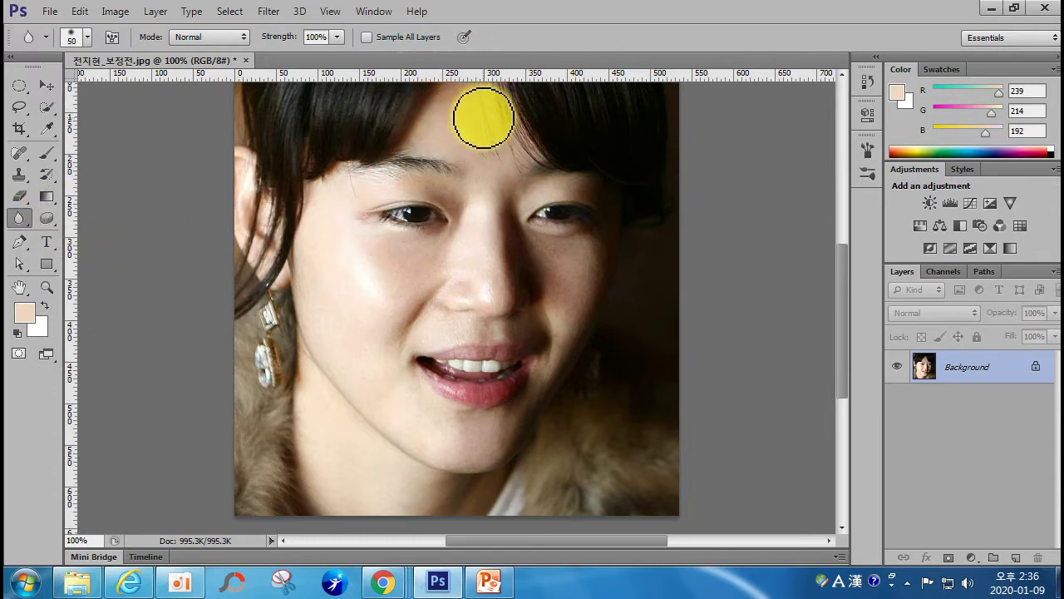
left_click_drag(488, 151, 482, 209)
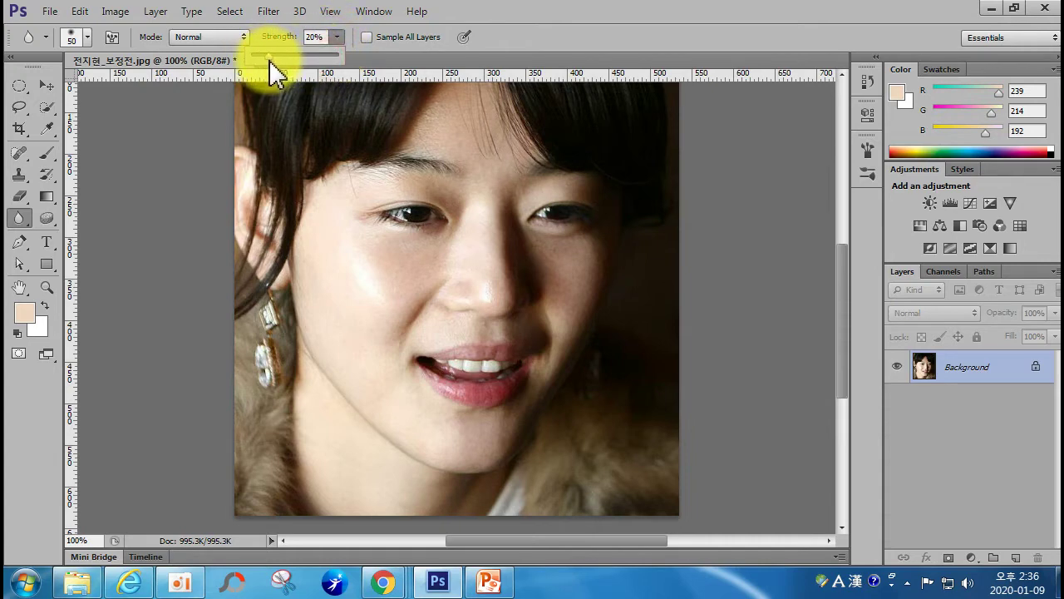
Step: Set the Blur strength to 20% and soften the skin from the forehead over both cheeks, above the upper lip and on the chin
left_click(519, 35)
mouse_move(450, 97)
left_mouse_down()
mouse_move(415, 142)
mouse_move(464, 122)
mouse_move(485, 150)
mouse_move(497, 202)
mouse_move(489, 297)
mouse_move(484, 288)
mouse_move(390, 285)
mouse_move(410, 298)
left_mouse_up()
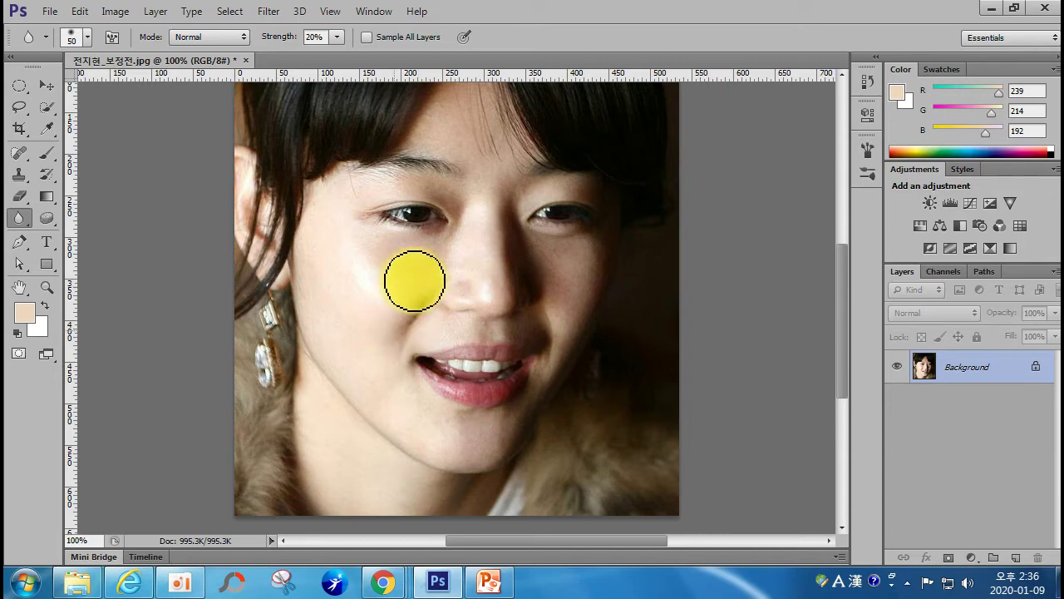
mouse_move(385, 261)
left_mouse_down()
mouse_move(428, 251)
mouse_move(367, 244)
mouse_move(429, 249)
mouse_move(359, 231)
left_mouse_up()
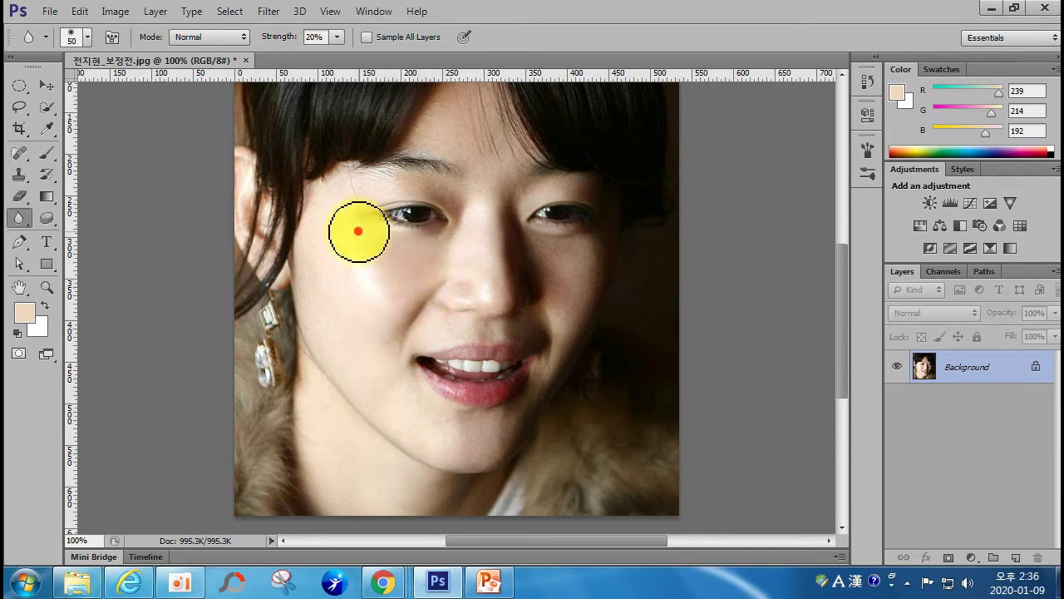
mouse_move(532, 261)
left_mouse_down()
mouse_move(548, 283)
mouse_move(561, 269)
mouse_move(543, 242)
mouse_move(581, 248)
left_mouse_up()
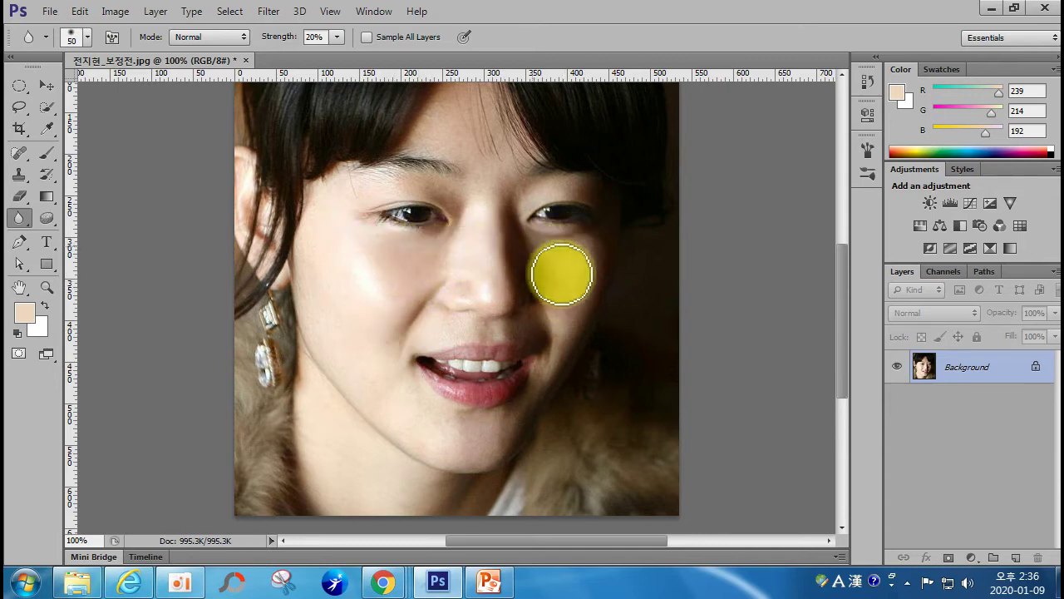
left_click_drag(437, 328, 475, 324)
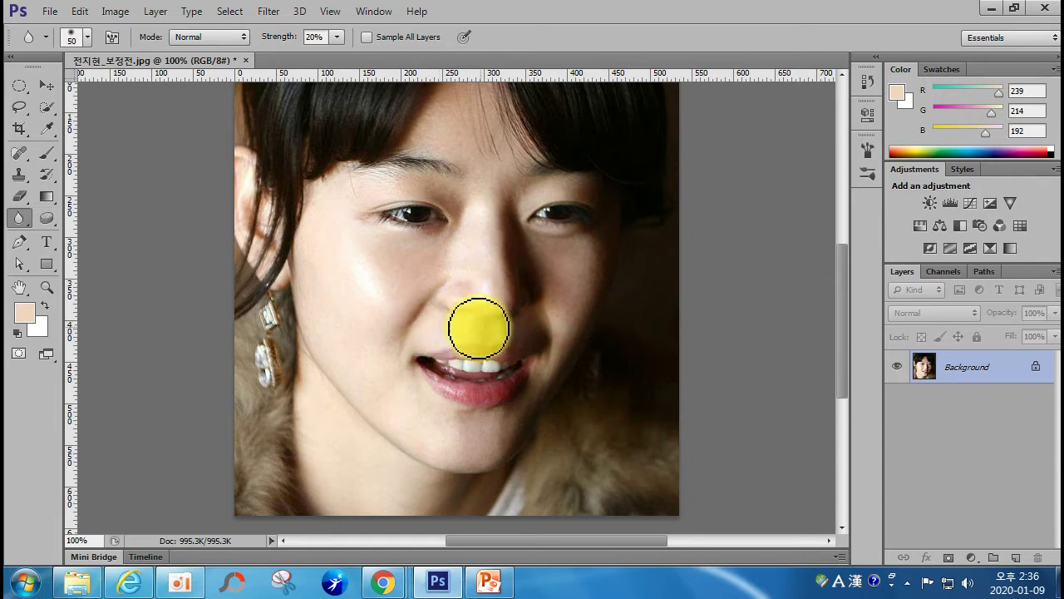
left_click_drag(407, 400, 480, 434)
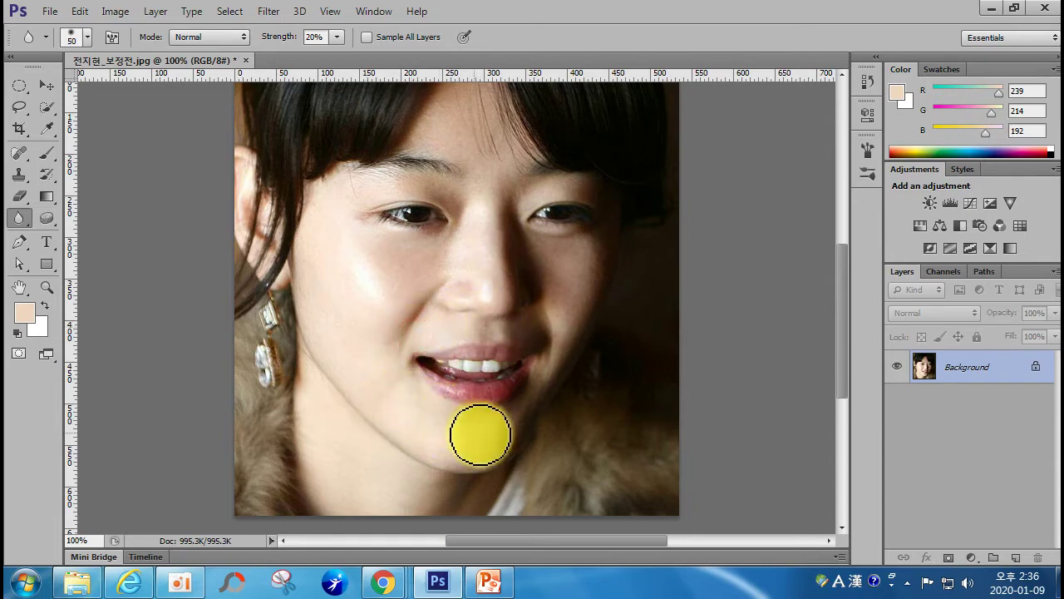
Step: Make another Blur pass over both cheeks, the nose, the forehead and the chin with the size 50 brush
mouse_move(366, 301)
left_mouse_down()
mouse_move(368, 337)
mouse_move(357, 240)
mouse_move(382, 252)
mouse_move(422, 241)
left_mouse_up()
left_click(451, 214)
left_click_drag(536, 253, 572, 246)
mouse_move(477, 268)
left_mouse_down()
mouse_move(507, 272)
mouse_move(488, 291)
mouse_move(449, 290)
mouse_move(462, 294)
mouse_move(419, 330)
mouse_move(443, 305)
mouse_move(434, 323)
mouse_move(489, 334)
mouse_move(557, 325)
left_mouse_up()
left_click(441, 240)
left_click(447, 189)
left_click(432, 128)
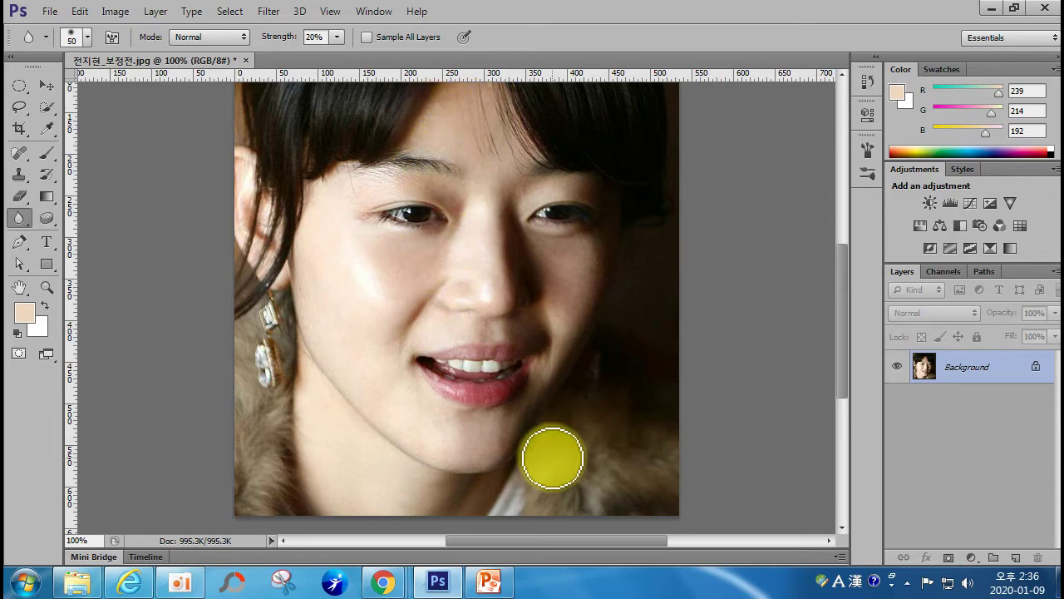
left_click(349, 357)
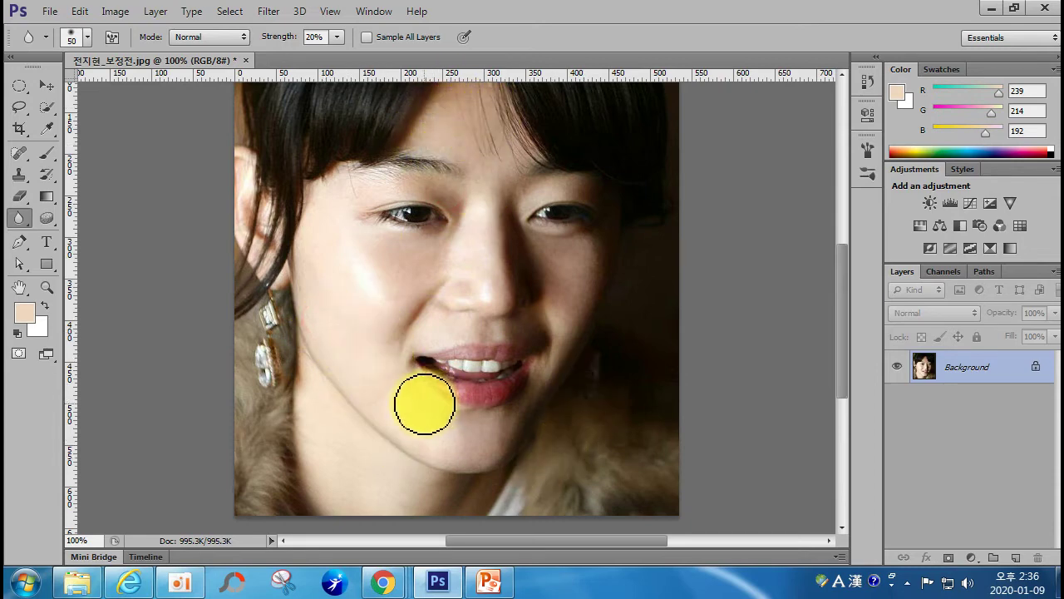
left_click(441, 430)
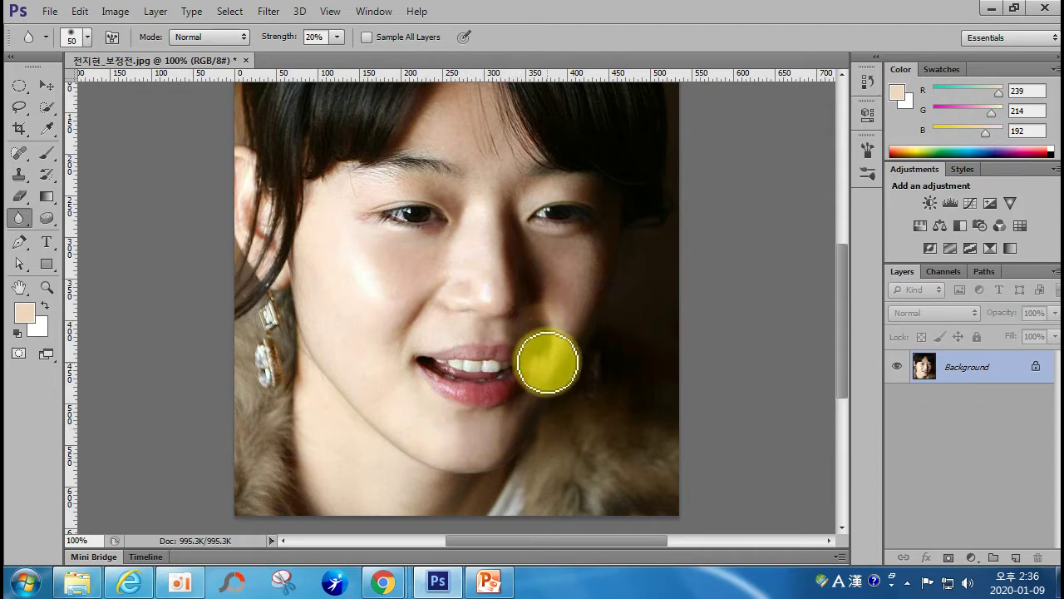
Step: Reduce the Blur brush to size 35 and soften the skin around both eyes and on the image-right cheek
key("bracketleft")
key("bracketleft")
key("bracketleft")
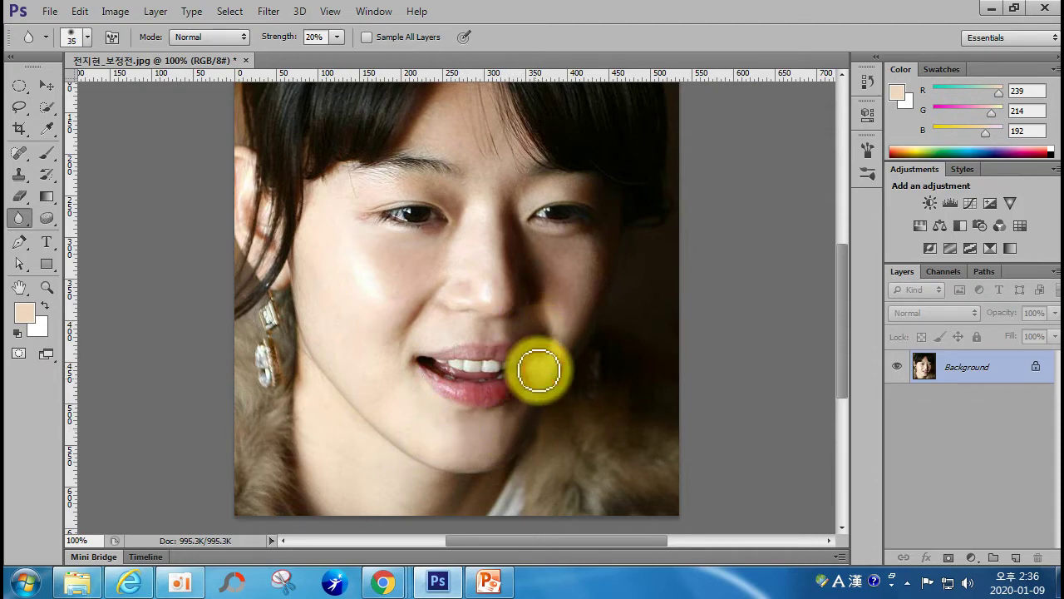
mouse_move(432, 226)
left_mouse_down()
mouse_move(397, 188)
mouse_move(450, 200)
mouse_move(369, 183)
left_mouse_up()
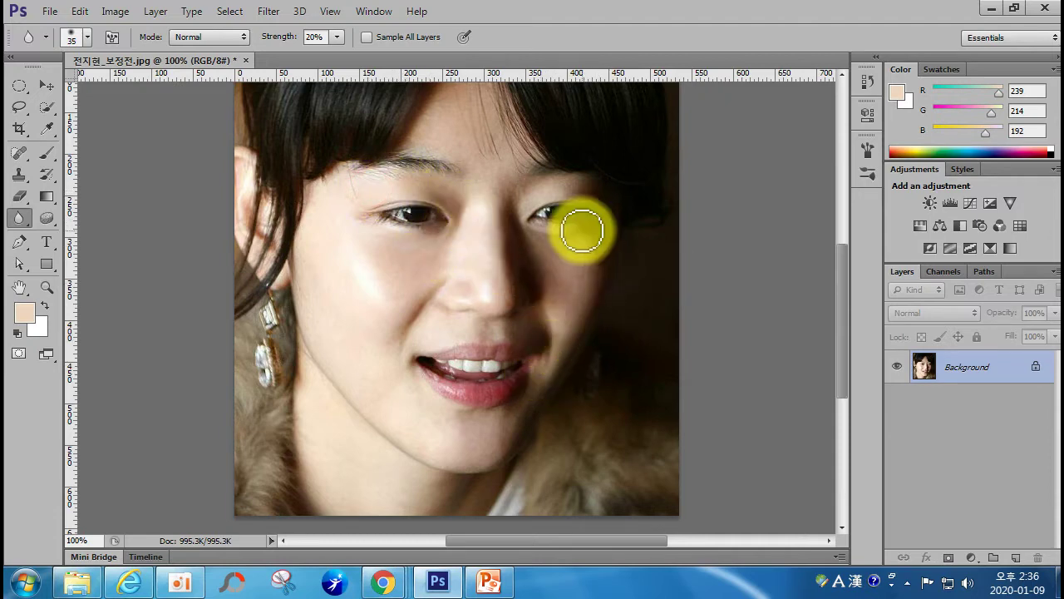
mouse_move(553, 189)
left_mouse_down()
mouse_move(577, 188)
mouse_move(558, 266)
mouse_move(553, 245)
mouse_move(587, 242)
mouse_move(580, 285)
left_mouse_up()
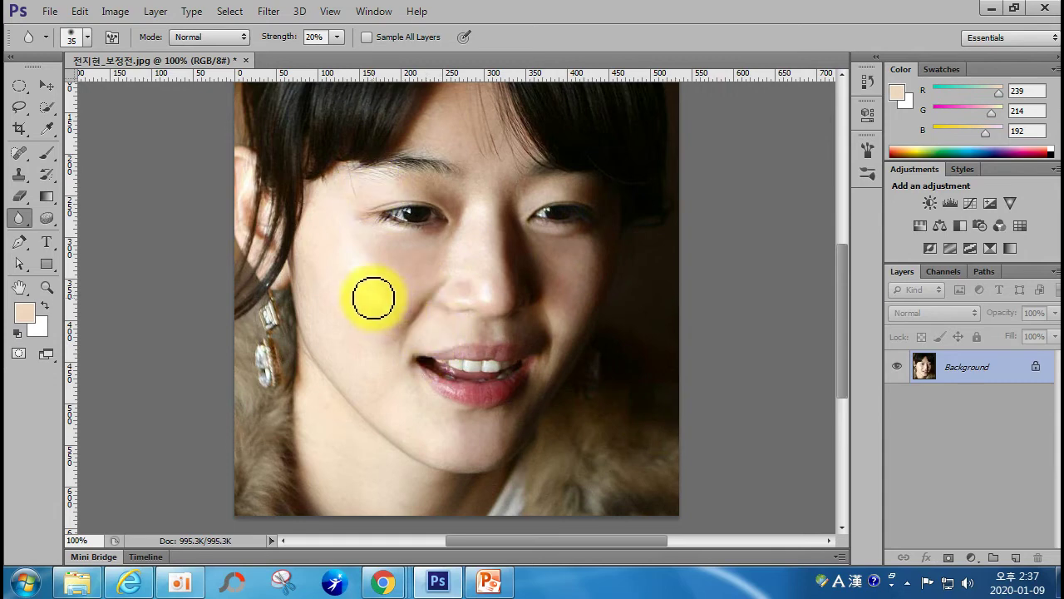
Step: Sharpen the image-right eye with the Sharpen tool at brush size 13 and 50% strength
right_click(21, 221)
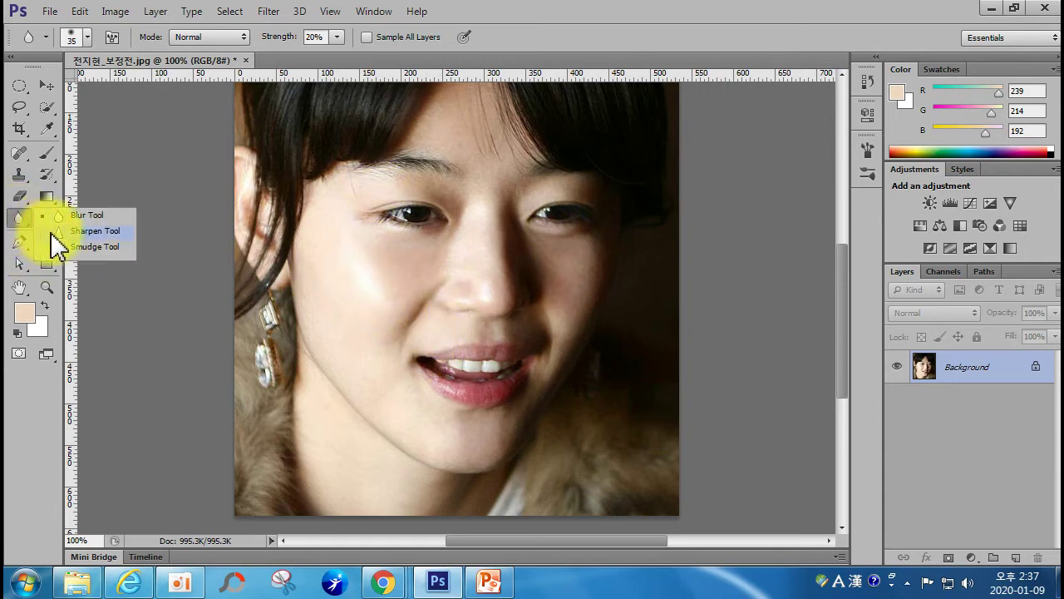
left_click(52, 232)
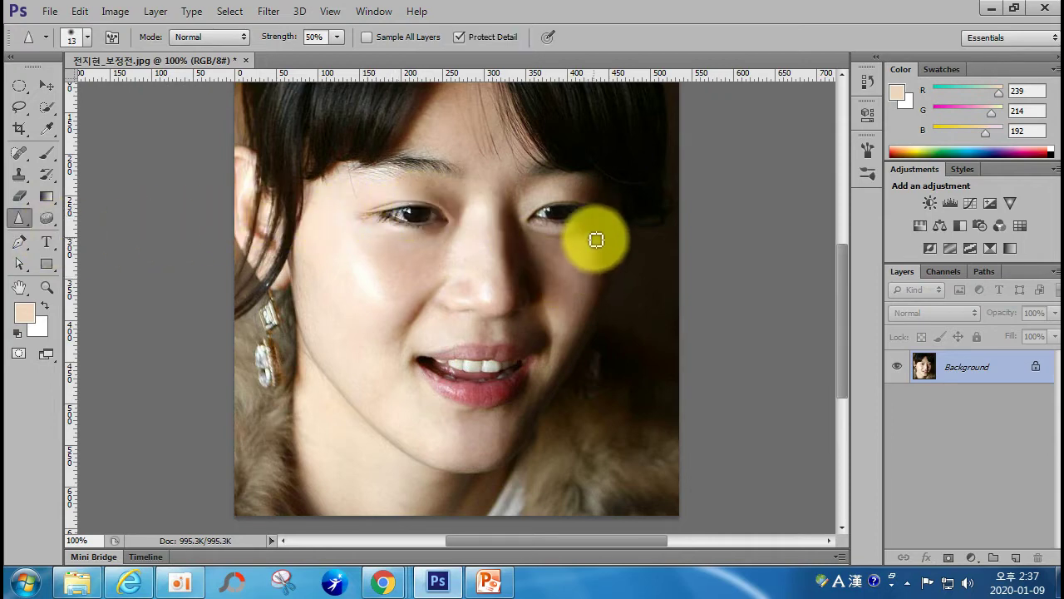
left_click(554, 207)
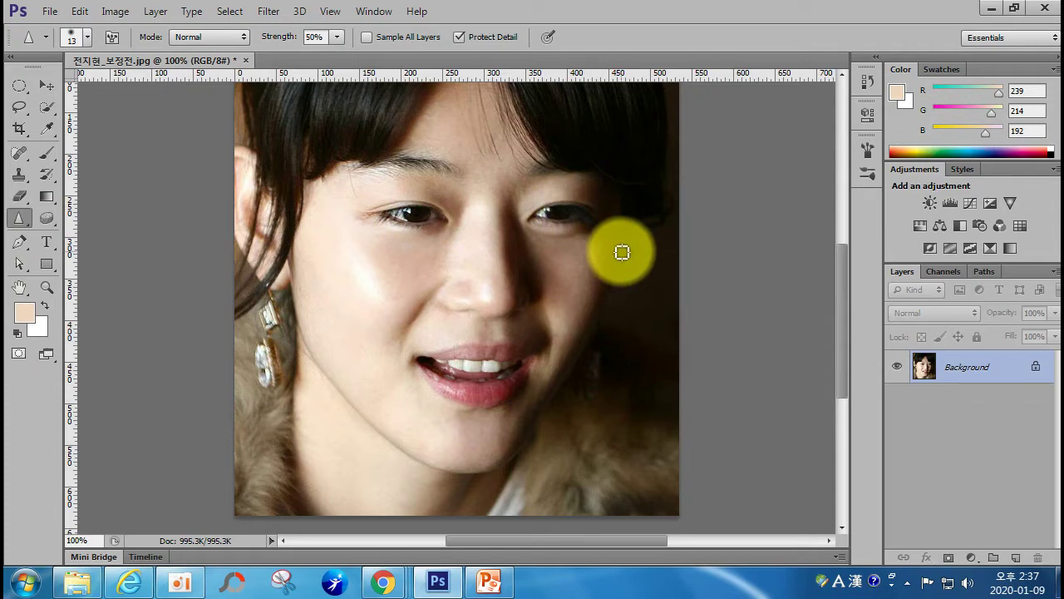
Step: Brighten the forehead and upper image-left cheek with the Dodge tool, using an enlarged brush on midtones at 24% exposure
left_click(52, 223)
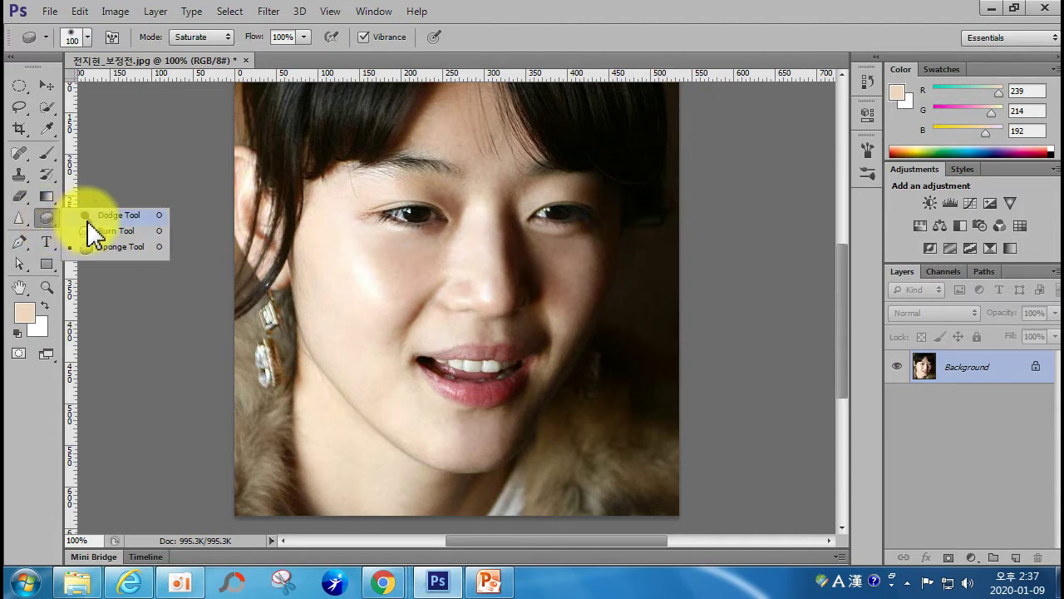
left_click(90, 216)
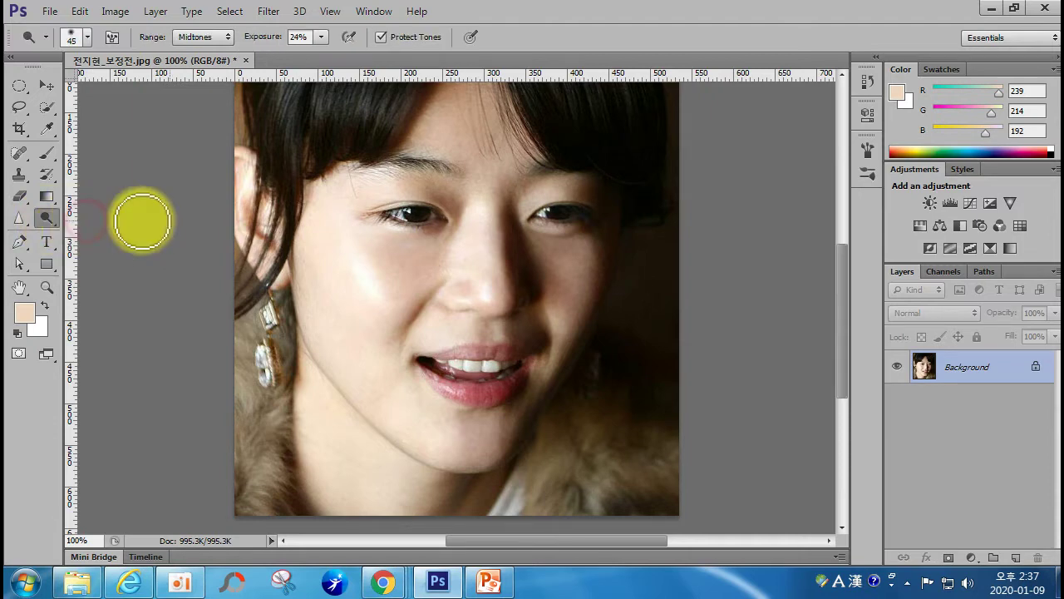
key("bracketright")
key("bracketright")
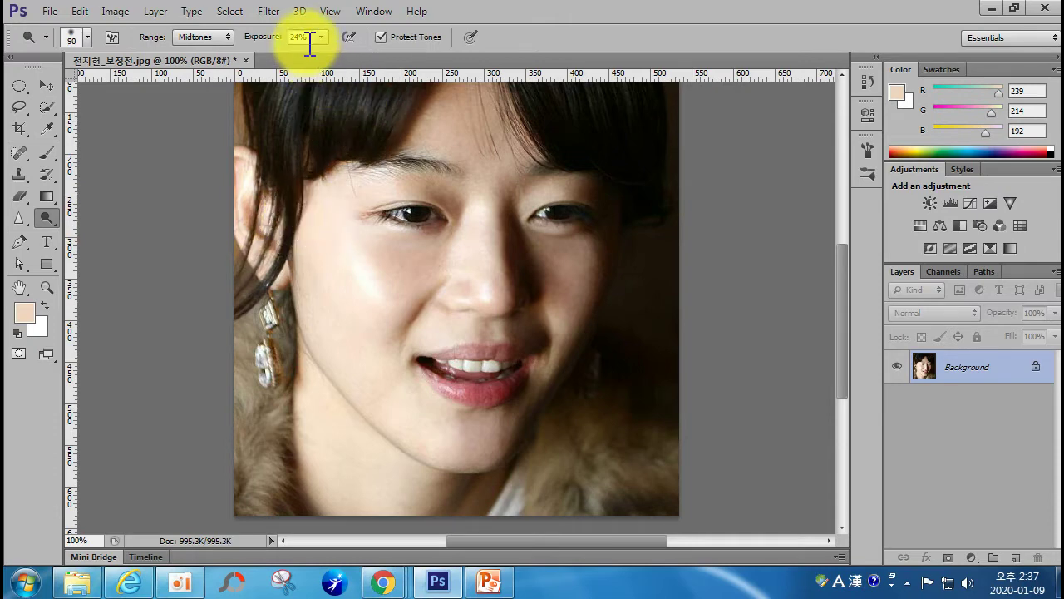
left_click_drag(305, 36, 295, 37)
key("bracketright")
key("bracketright")
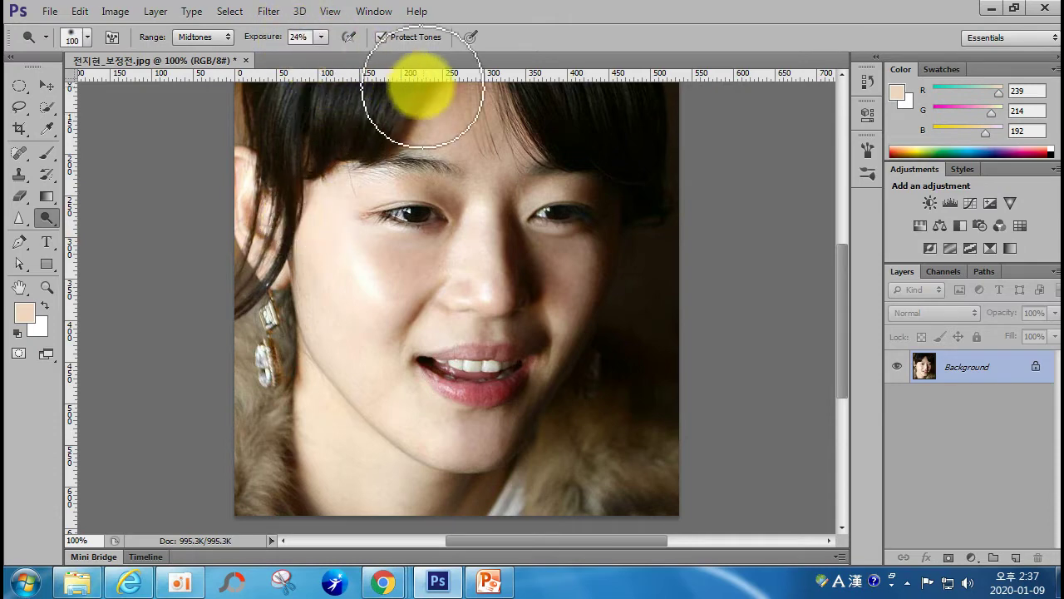
key("bracketleft")
mouse_move(469, 109)
left_mouse_down()
mouse_move(448, 127)
mouse_move(462, 110)
mouse_move(467, 125)
left_mouse_up()
left_click(364, 240)
Step: Reduce the Dodge brush to size 25 and brighten the skin beneath the inner corner of the image-left eye
key("bracketleft")
key("bracketleft")
key("bracketleft")
key("bracketleft")
left_click(431, 234)
key("bracketleft")
key("bracketleft")
key("bracketleft")
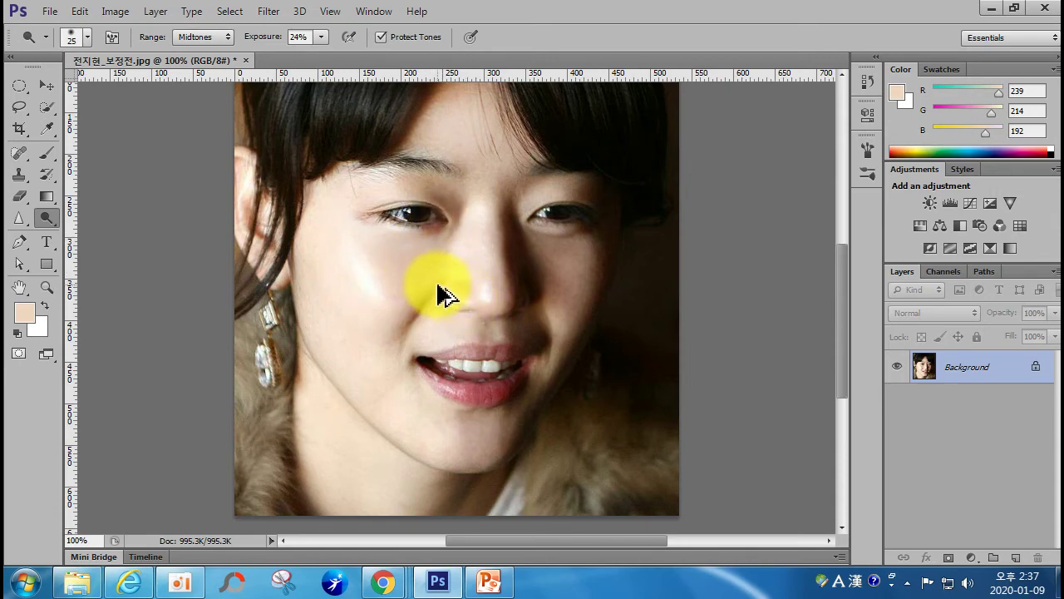
Step: Enlarge the Dodge brush, settling on size 60, and brighten both cheeks, the nose and the chin
key("bracketright")
key("bracketright")
key("bracketright")
key("bracketright")
key("bracketright")
left_click(341, 335)
left_click(489, 281)
key("bracketleft")
left_click(573, 268)
left_click(444, 423)
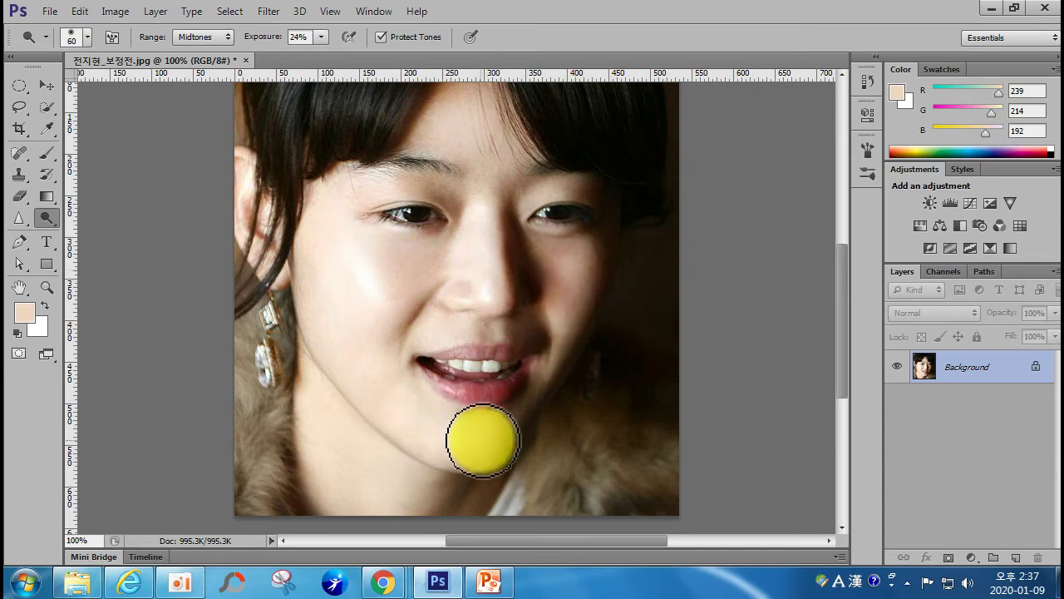
Step: Darken the image-left edge of the face with the Burn tool at 50% exposure, bringing the brush to size 60
left_click(44, 218)
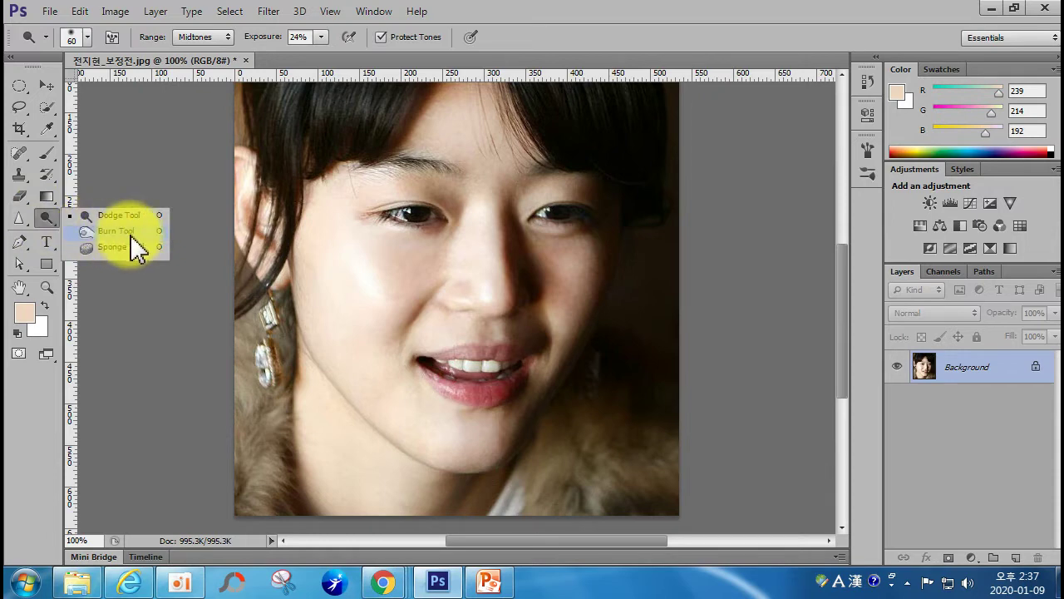
left_click(112, 232)
key("bracketright")
key("bracketright")
key("bracketright")
key("bracketright")
key("bracketright")
key("bracketright")
key("bracketright")
key("bracketright")
key("bracketleft")
key("bracketleft")
key("bracketleft")
key("bracketleft")
key("bracketleft")
key("bracketleft")
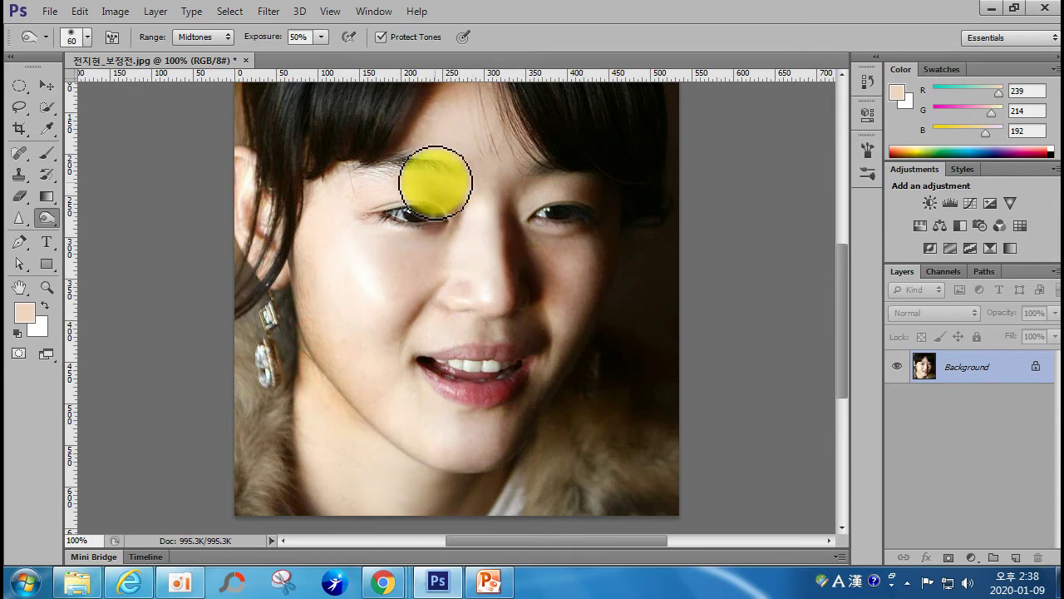
Step: Adjust the Burn brush size and deepen the shading between the nose and the image-right brow
key("bracketright")
key("bracketright")
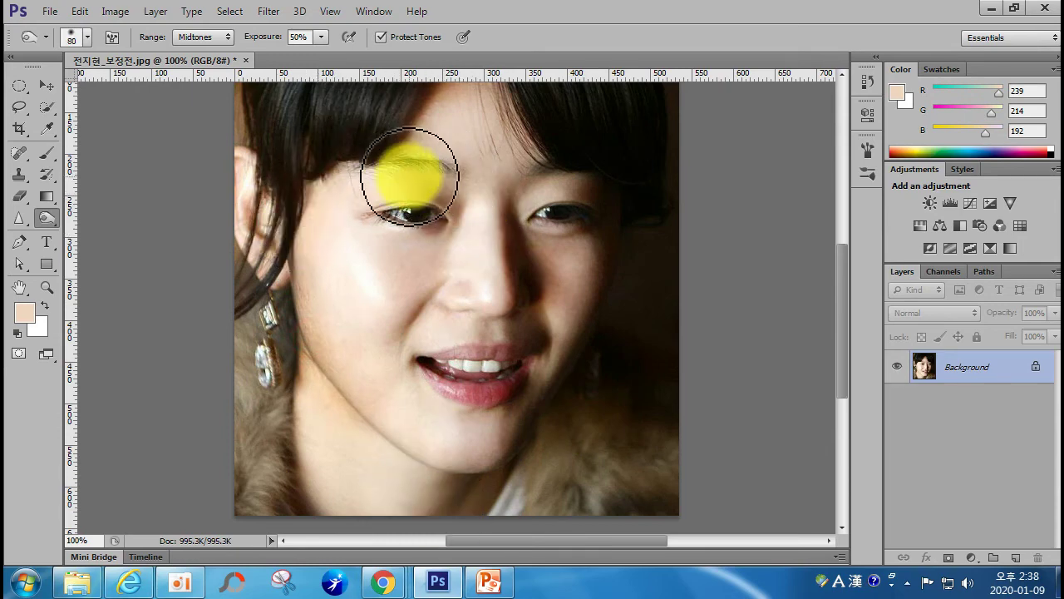
key("bracketleft")
mouse_move(459, 268)
left_mouse_down()
mouse_move(471, 266)
mouse_move(495, 301)
mouse_move(523, 207)
mouse_move(589, 245)
mouse_move(546, 178)
left_mouse_up()
Step: Try burning the image-left side of the face at 100% exposure with the brush enlarged to size 175
mouse_move(286, 43)
left_mouse_down()
mouse_move(325, 33)
mouse_move(416, 83)
left_mouse_up()
left_click(336, 256)
key("bracketright")
key("bracketright")
key("bracketright")
key("bracketright")
key("bracketright")
key("bracketright")
key("bracketright")
key("bracketright")
mouse_move(336, 255)
left_mouse_down()
mouse_move(280, 257)
mouse_move(417, 454)
mouse_move(297, 356)
left_mouse_up()
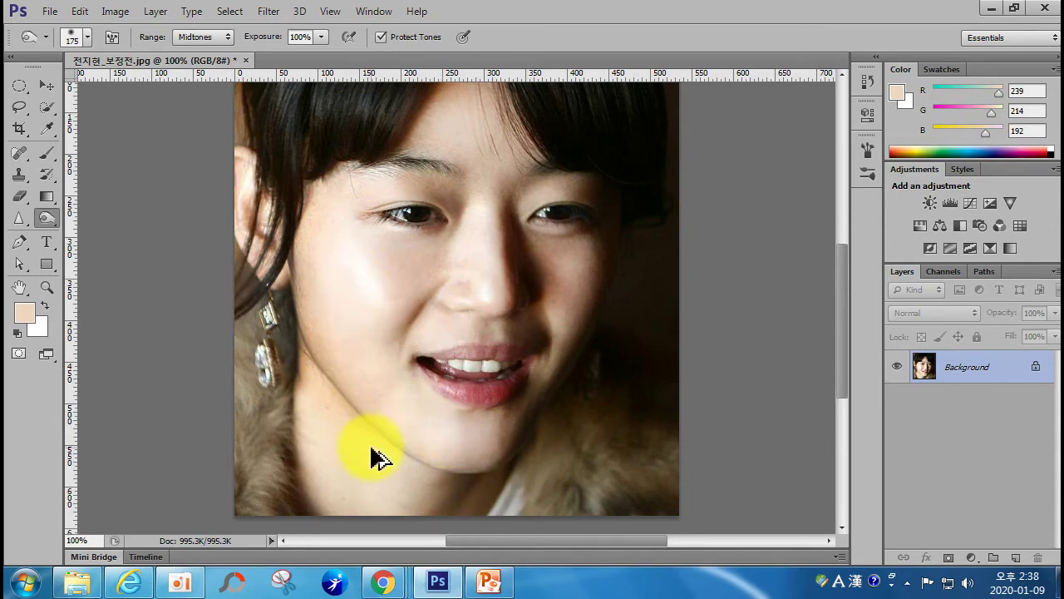
Step: Set the Burn exposure to 18% and the brush size to 90, and darken the image-left temple and outer image-right brow
left_click(321, 37)
left_click_drag(320, 41, 257, 55)
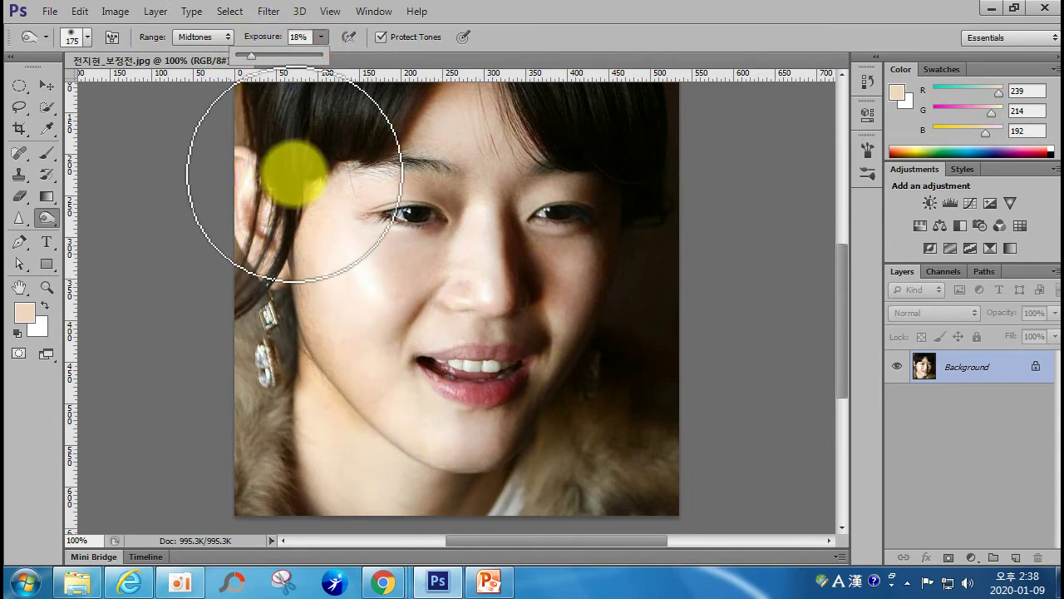
key("bracketleft")
key("bracketleft")
key("bracketleft")
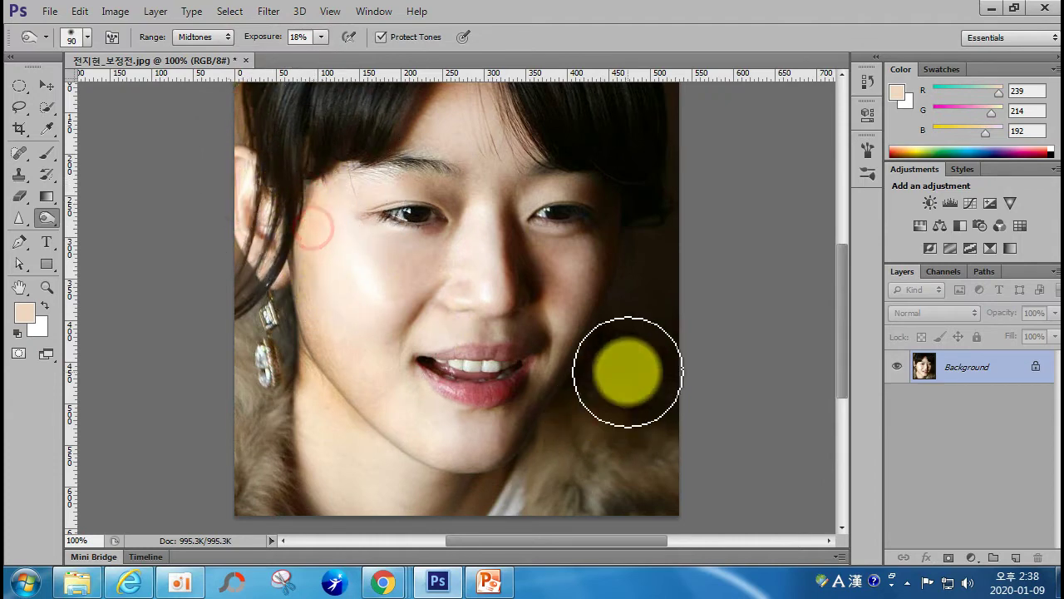
key("bracketleft")
left_click(593, 171)
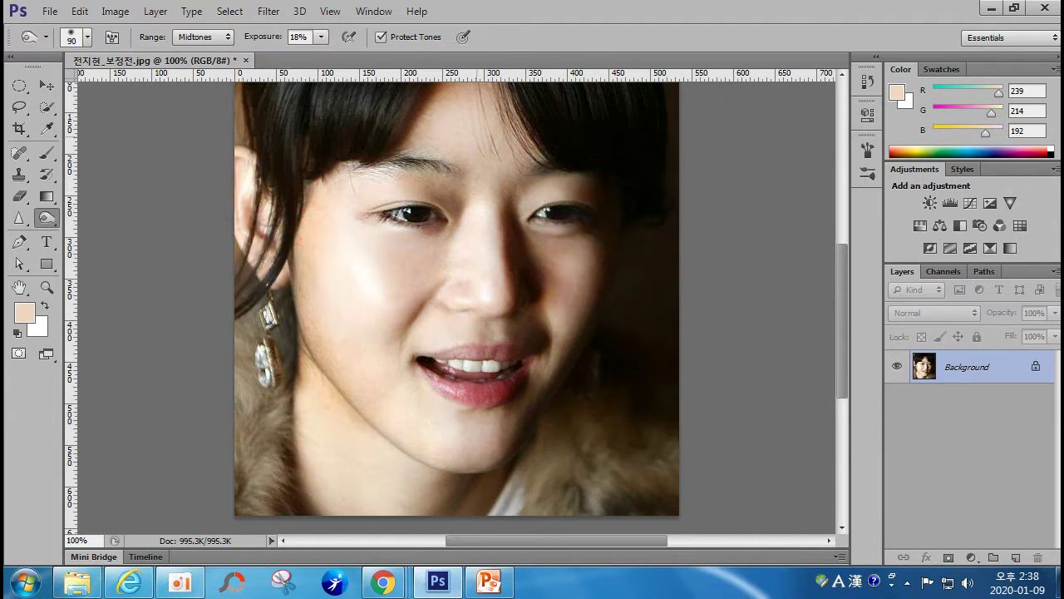
Step: Burn beside the inner image-left brow, then reduce the brush to size 50 and darken the image-left side of the nose
left_click(450, 181)
key("bracketleft")
key("bracketleft")
key("bracketleft")
key("bracketleft")
left_click(457, 264)
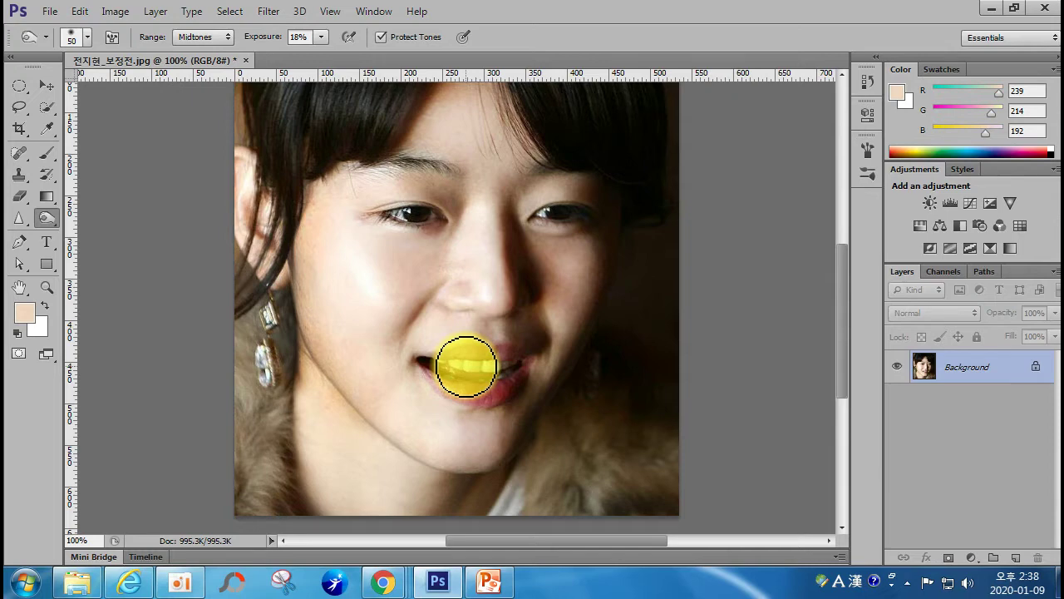
Step: Saturate the lips with the Sponge tool in Saturate mode at 28% flow, reducing the brush size from 80 to 40
right_click(43, 219)
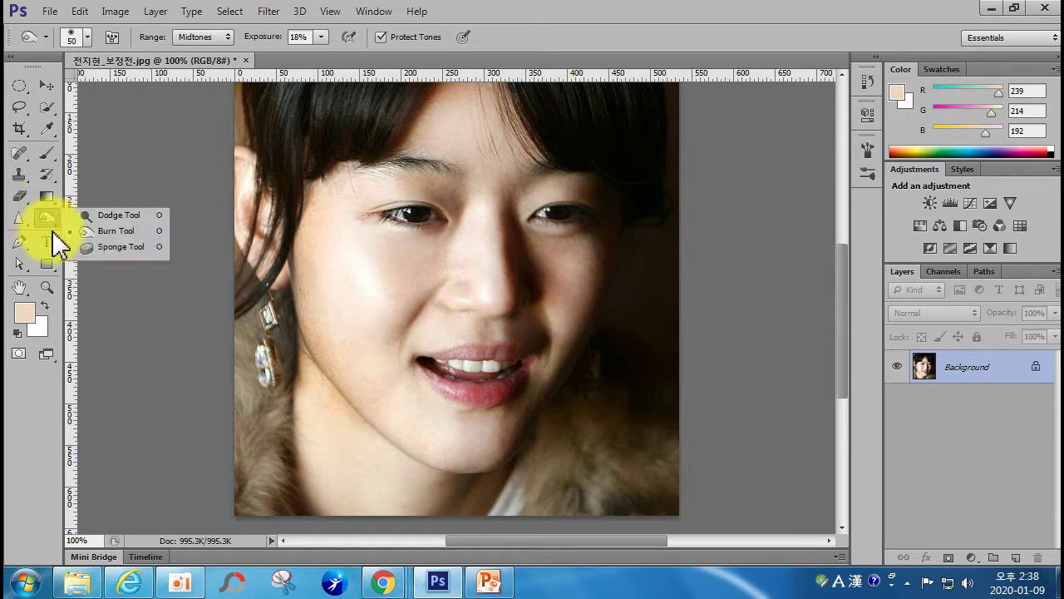
left_click(84, 246)
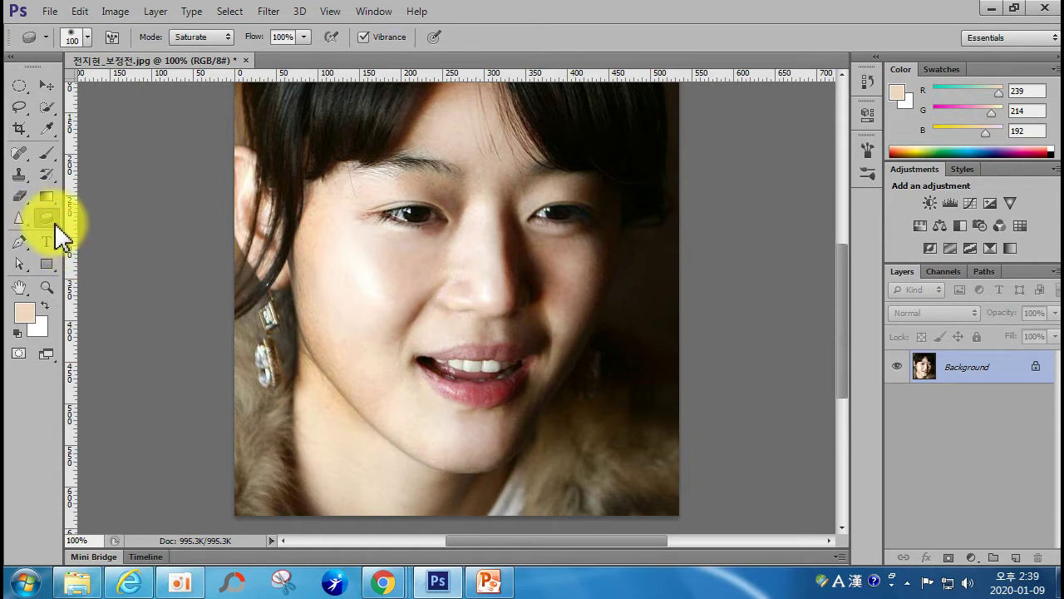
left_click(186, 38)
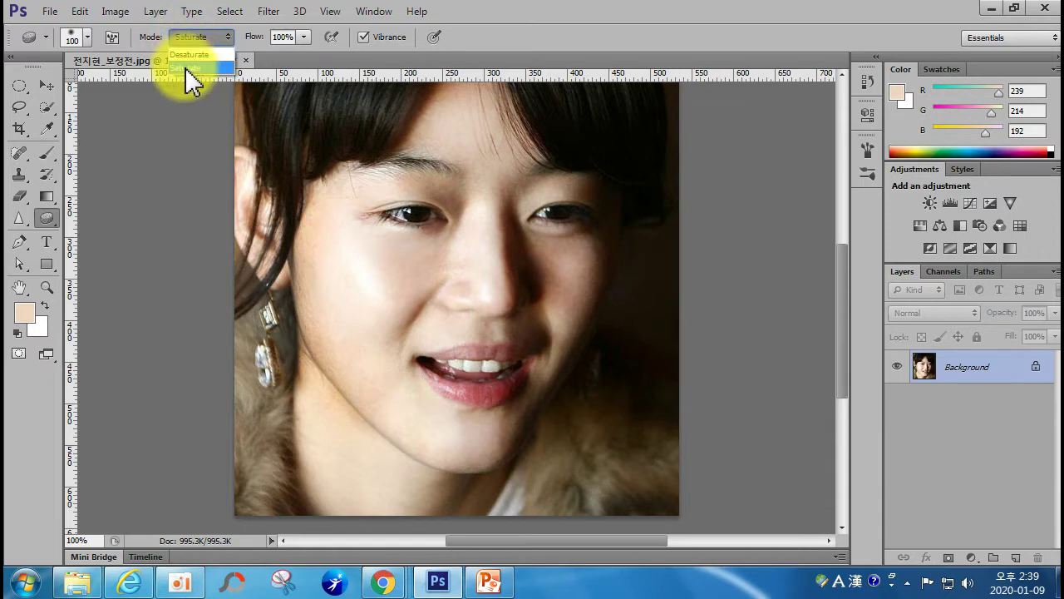
left_click(184, 67)
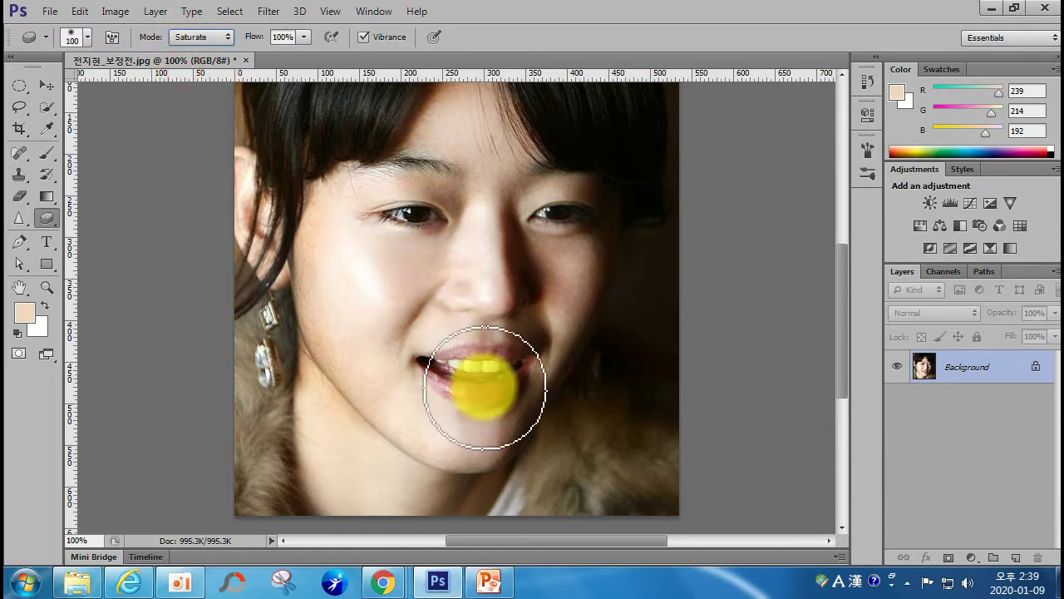
left_click(304, 37)
left_click_drag(289, 52, 243, 57)
key("bracketleft")
key("bracketleft")
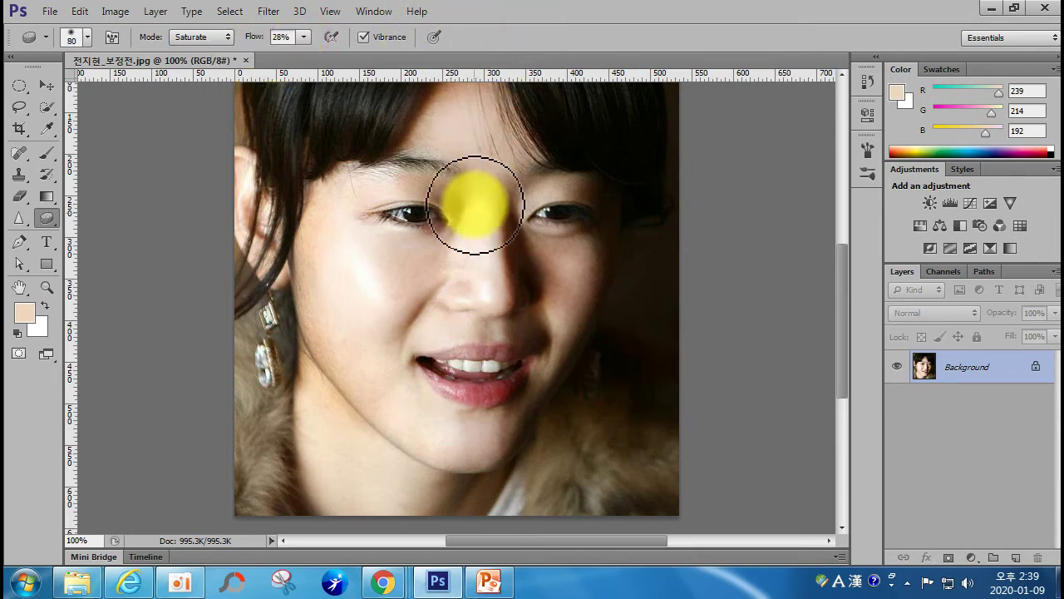
key("bracketleft")
key("bracketleft")
mouse_move(473, 388)
left_mouse_down()
mouse_move(513, 384)
mouse_move(474, 351)
mouse_move(461, 359)
mouse_move(510, 348)
mouse_move(456, 350)
mouse_move(499, 347)
left_mouse_up()
key("bracketleft")
key("bracketleft")
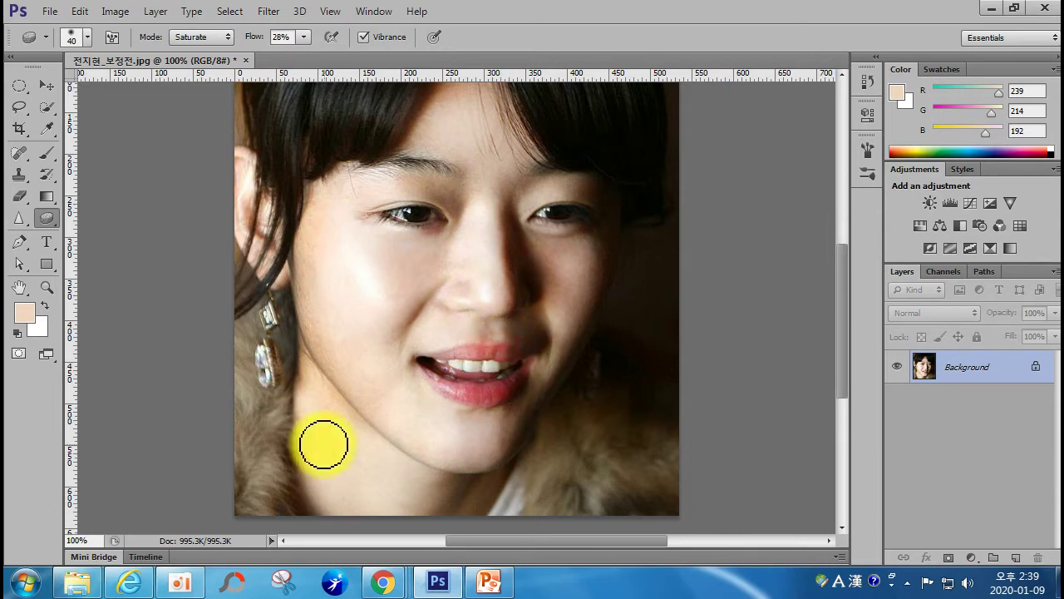
Step: Try saturating the image-left side of the face at 100% flow with the brush enlarged to size 200, and undo it
key("bracketright")
key("bracketright")
key("bracketright")
key("bracketright")
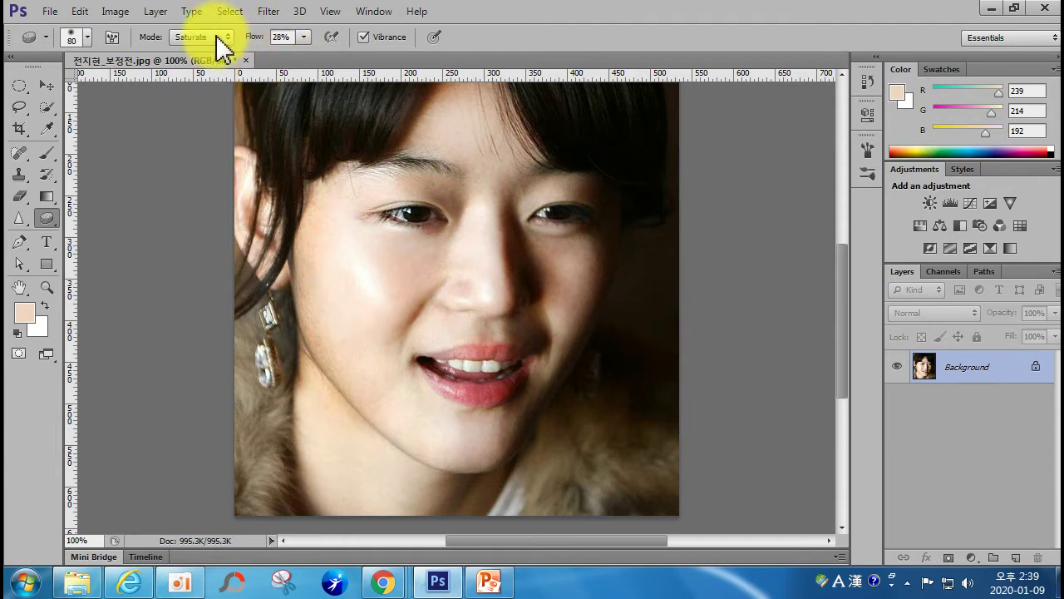
key("bracketright")
key("bracketright")
key("bracketright")
key("bracketright")
key("bracketright")
key("bracketright")
key("bracketright")
key("bracketright")
key("bracketleft")
key("bracketleft")
left_click_drag(304, 56, 423, 77)
mouse_move(382, 264)
left_mouse_down()
mouse_move(391, 266)
mouse_move(373, 290)
mouse_move(400, 313)
mouse_move(389, 303)
mouse_move(442, 518)
left_mouse_up()
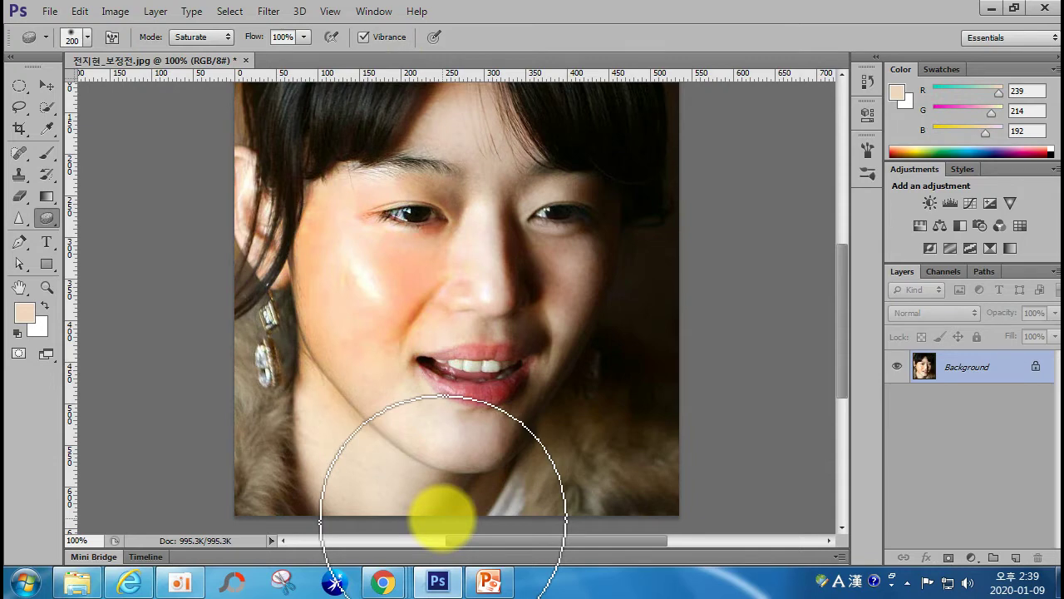
key("ctrl+z")
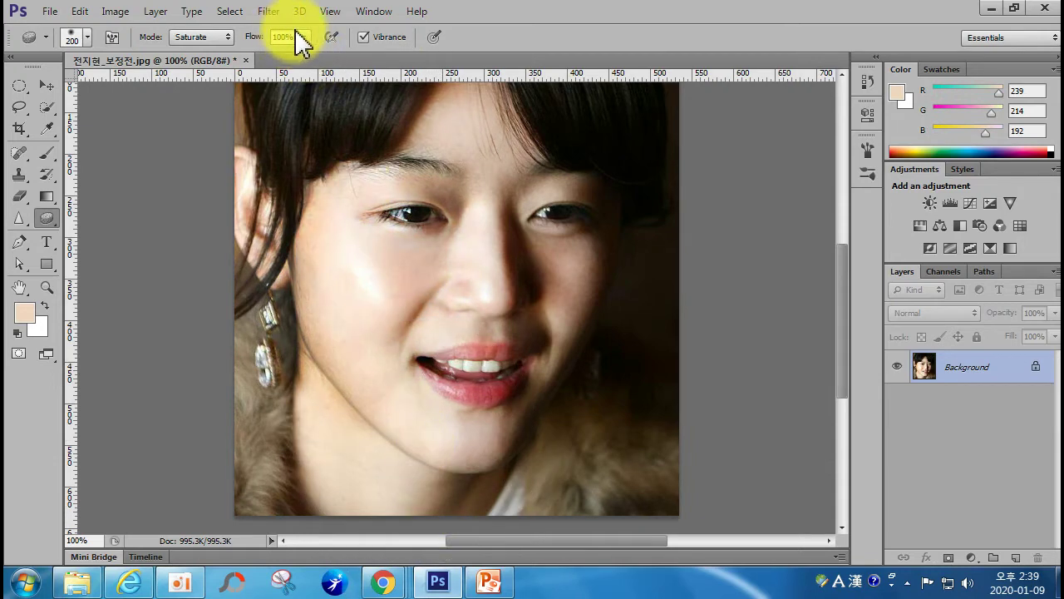
Step: Try desaturating the whole face with the Sponge in Desaturate mode, and take the strokes back
left_click(202, 39)
left_click(201, 55)
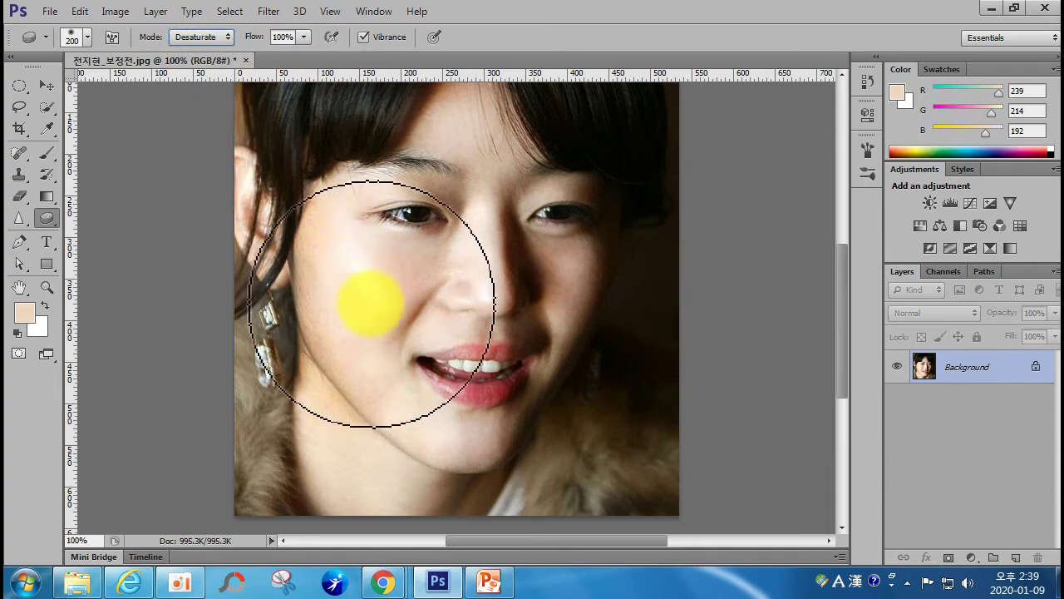
mouse_move(424, 265)
left_mouse_down()
mouse_move(446, 261)
mouse_move(387, 266)
mouse_move(379, 226)
mouse_move(532, 310)
mouse_move(470, 366)
left_mouse_up()
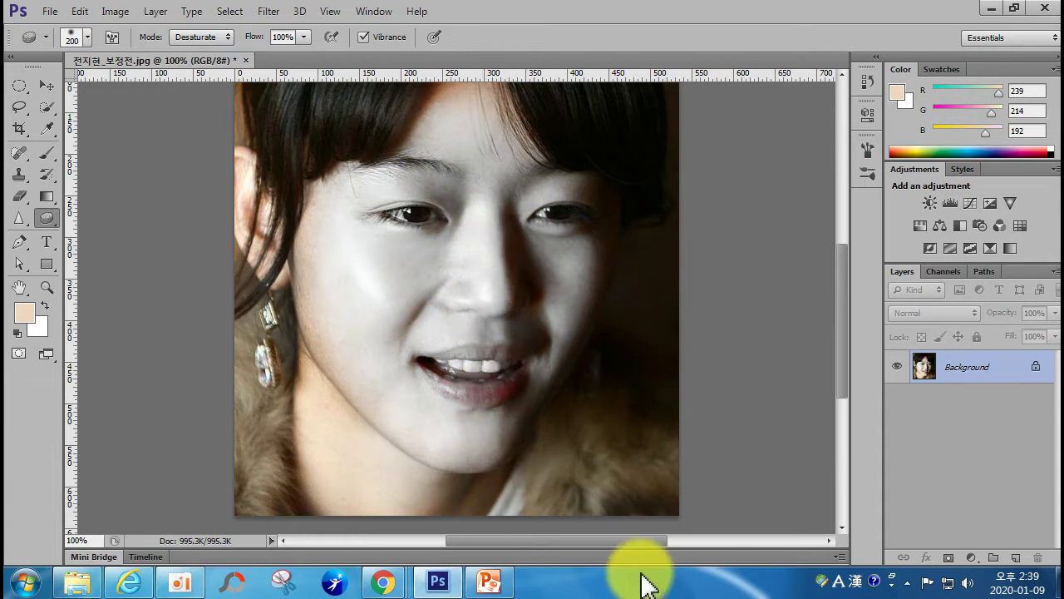
key("F12")
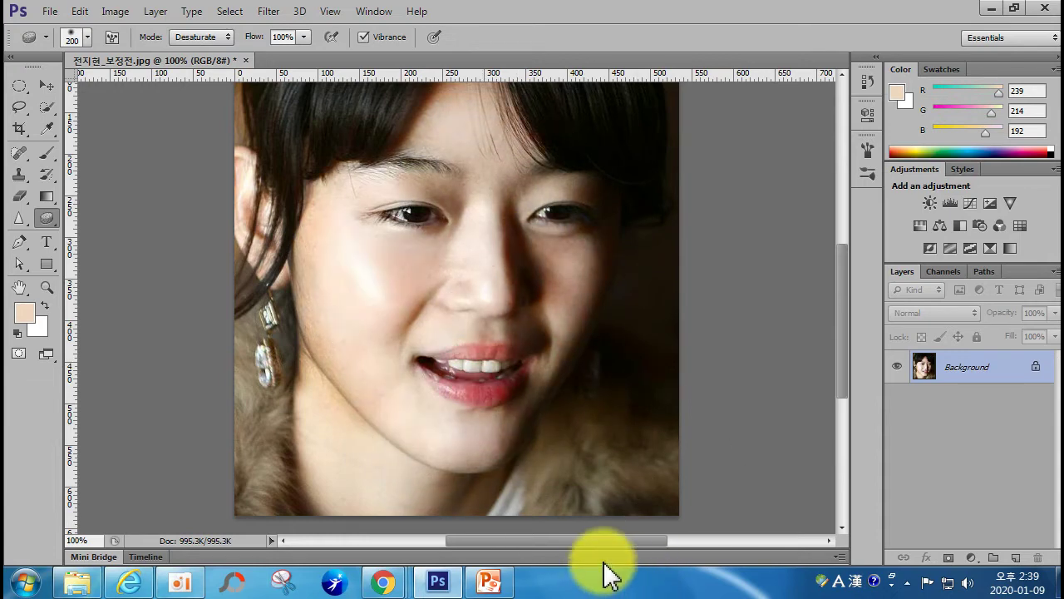
left_click(226, 39)
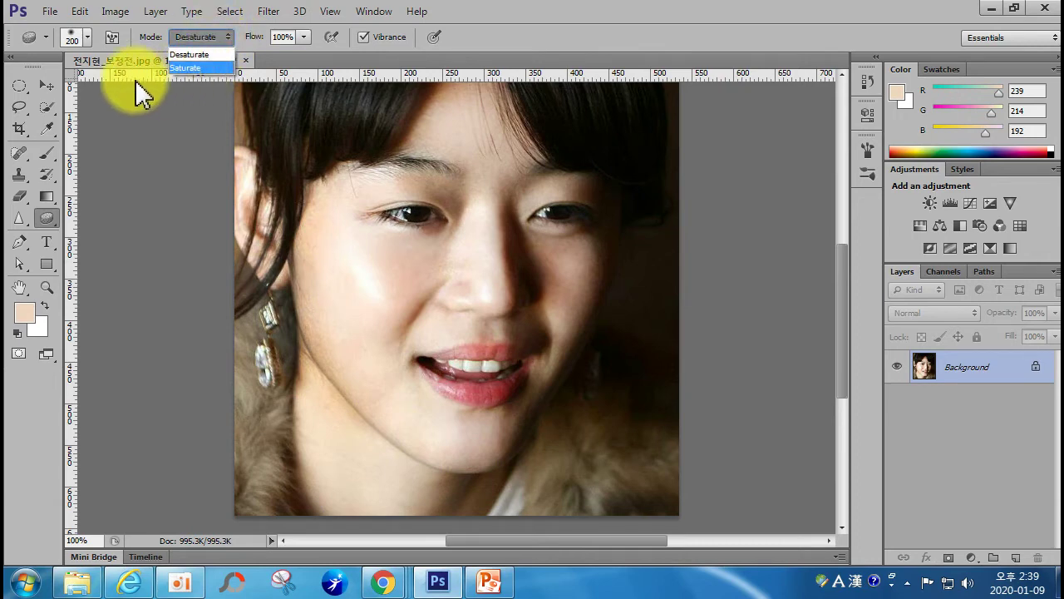
left_click(41, 220)
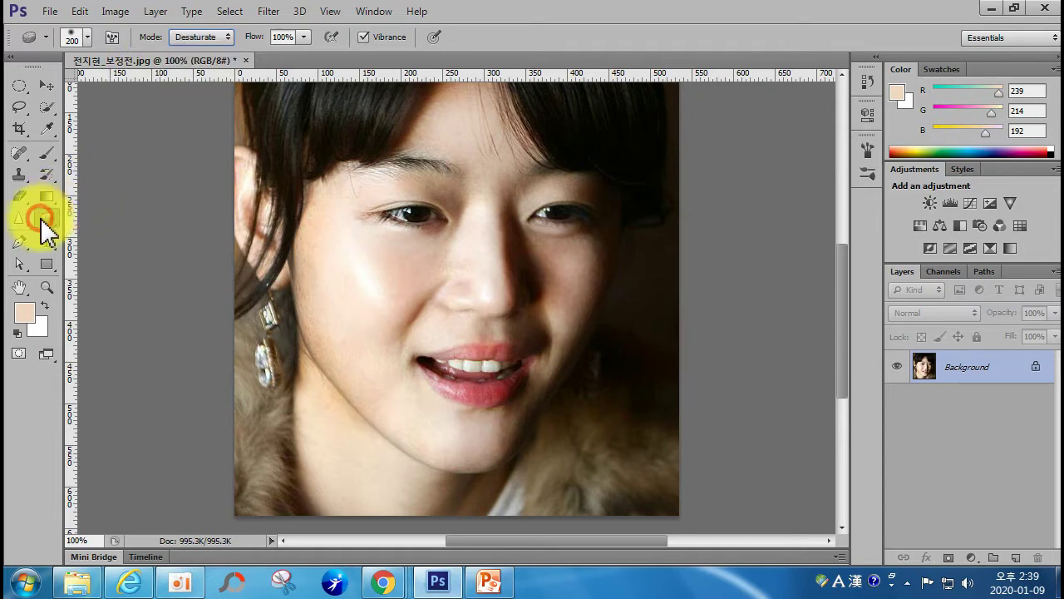
left_click(46, 218)
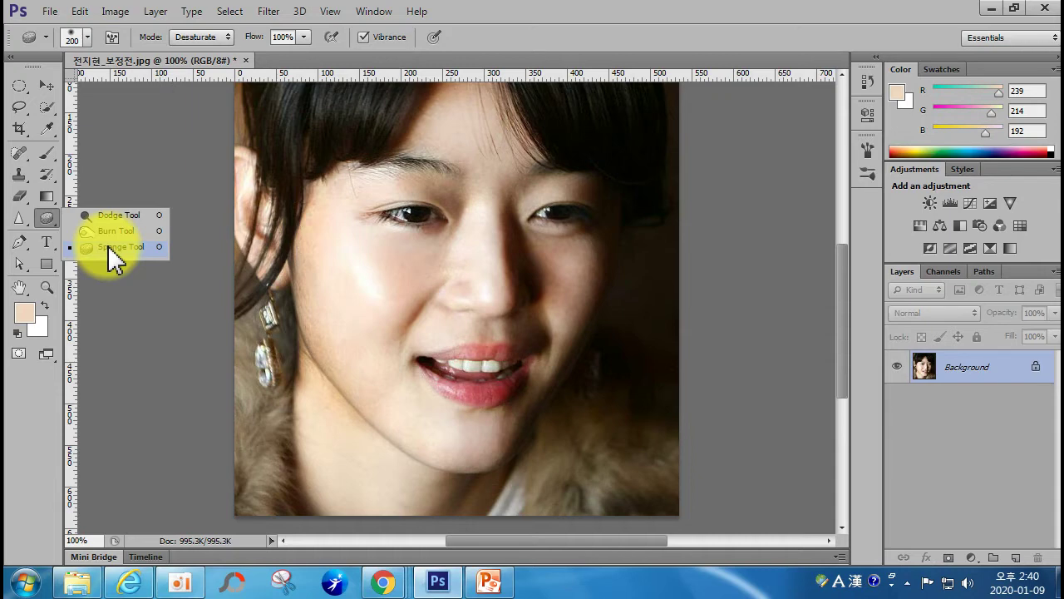
left_click(147, 232)
Step: Revert the portrait to its saved version, and return to the last Sponge Tool state in the history
key("F12")
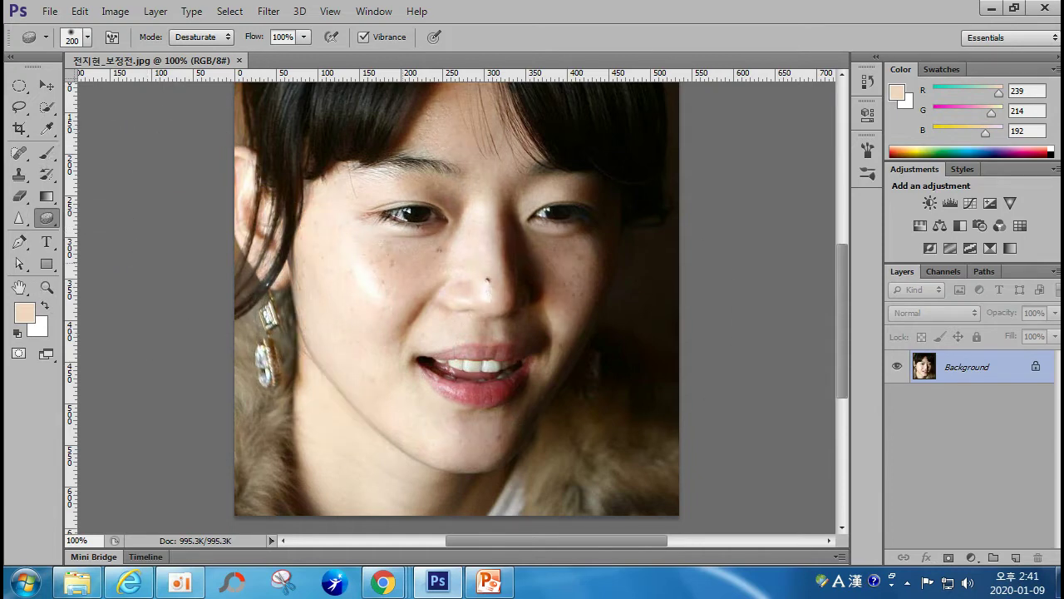
left_click(366, 12)
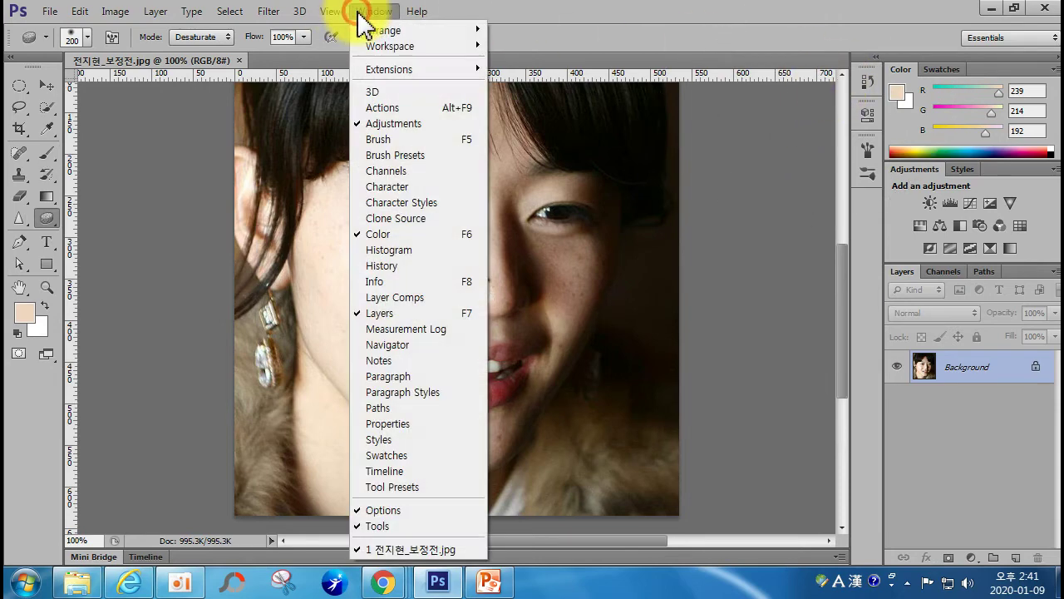
left_click(382, 266)
left_click_drag(779, 162, 766, 291)
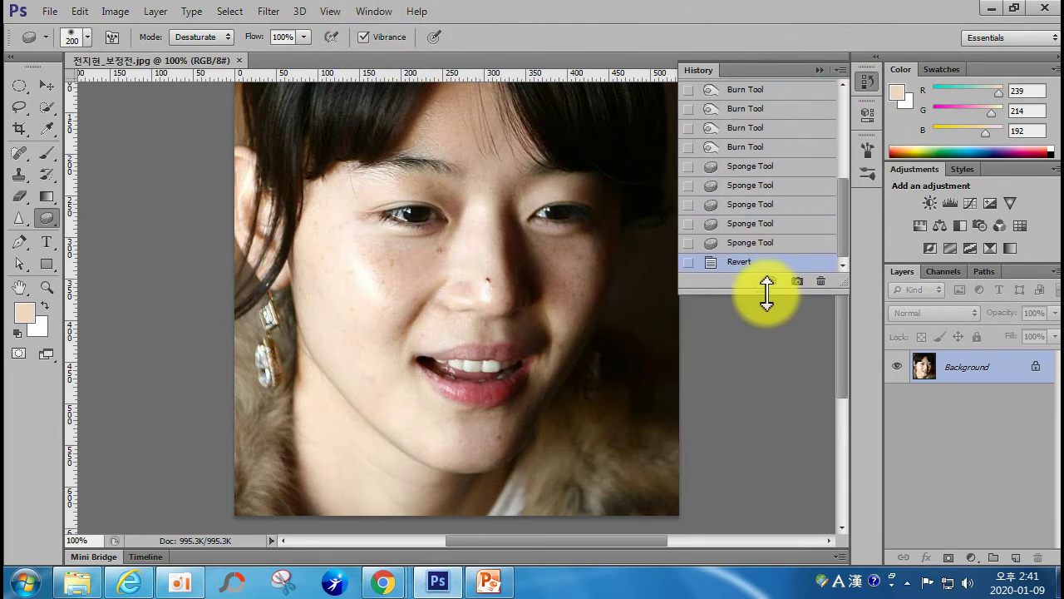
left_click(737, 250)
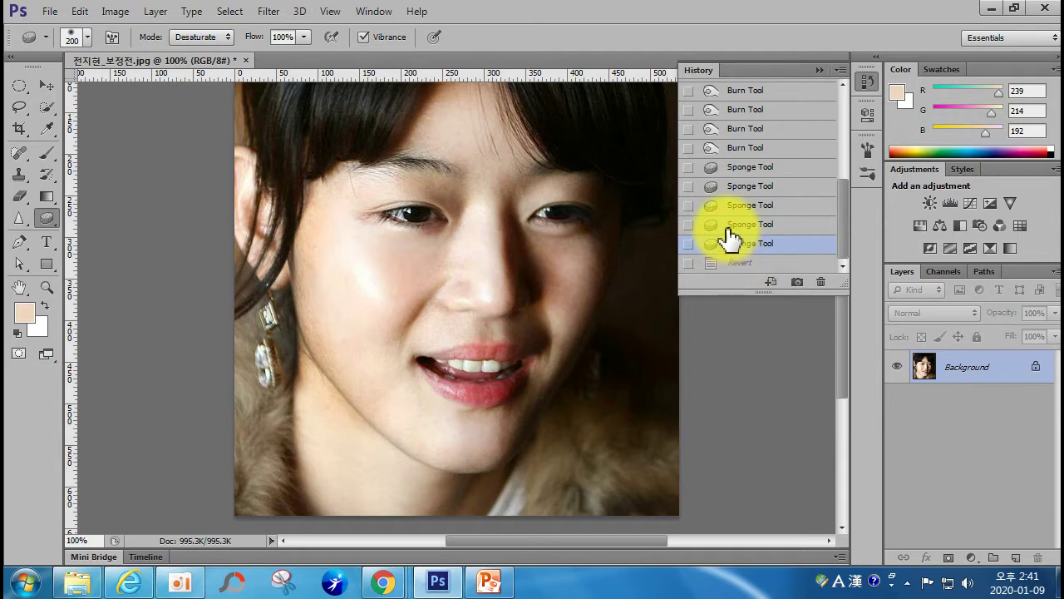
Step: Examine the earliest recorded history states up to the opening snapshot, and collapse the history list
left_click(375, 12)
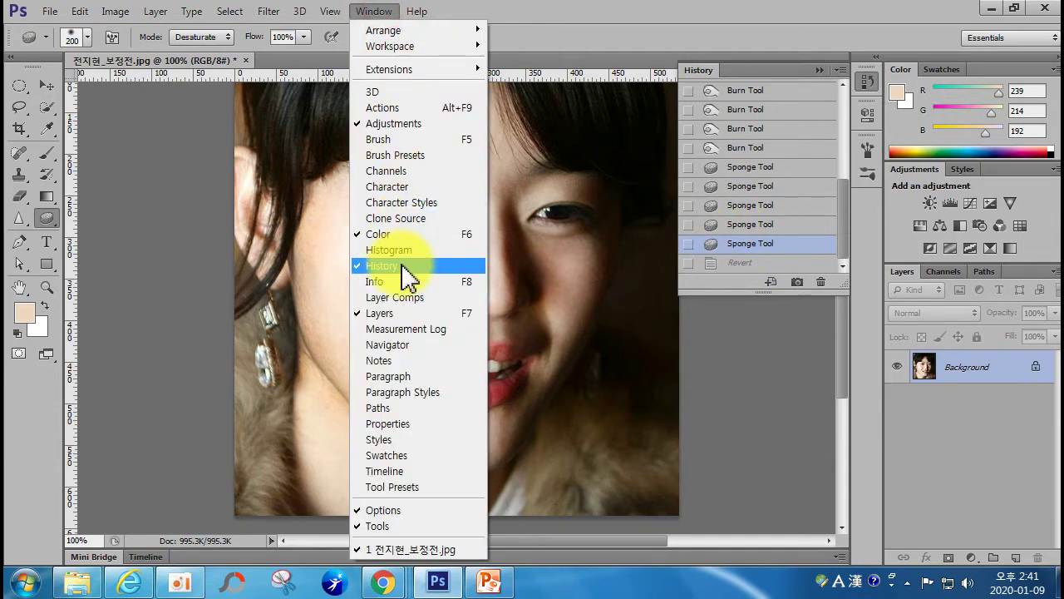
left_click(841, 188)
mouse_move(840, 188)
left_mouse_down()
mouse_move(848, 96)
mouse_move(843, 238)
mouse_move(834, 205)
mouse_move(848, 81)
left_mouse_up()
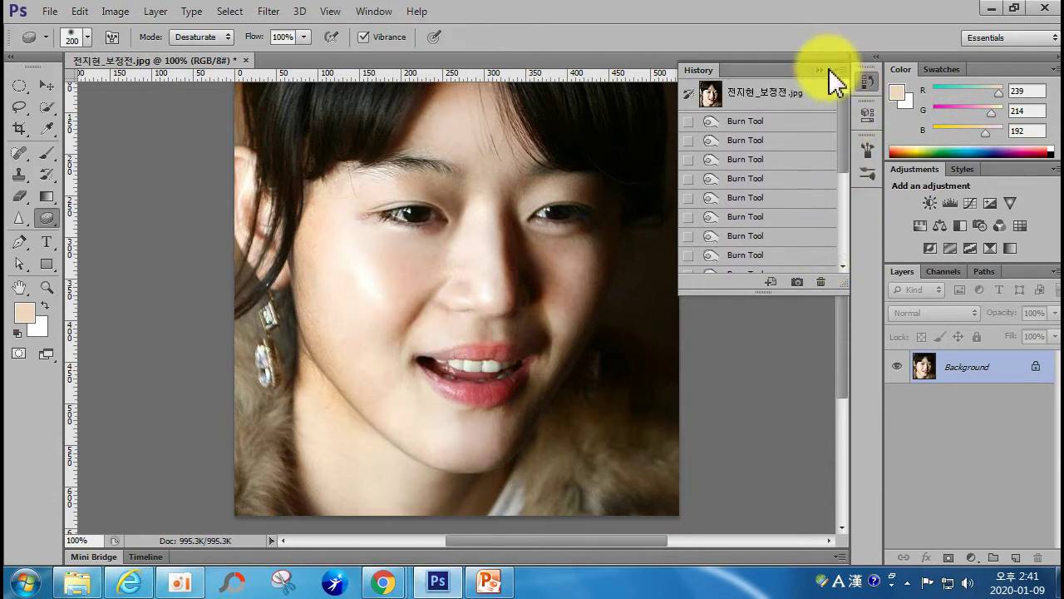
left_click(822, 70)
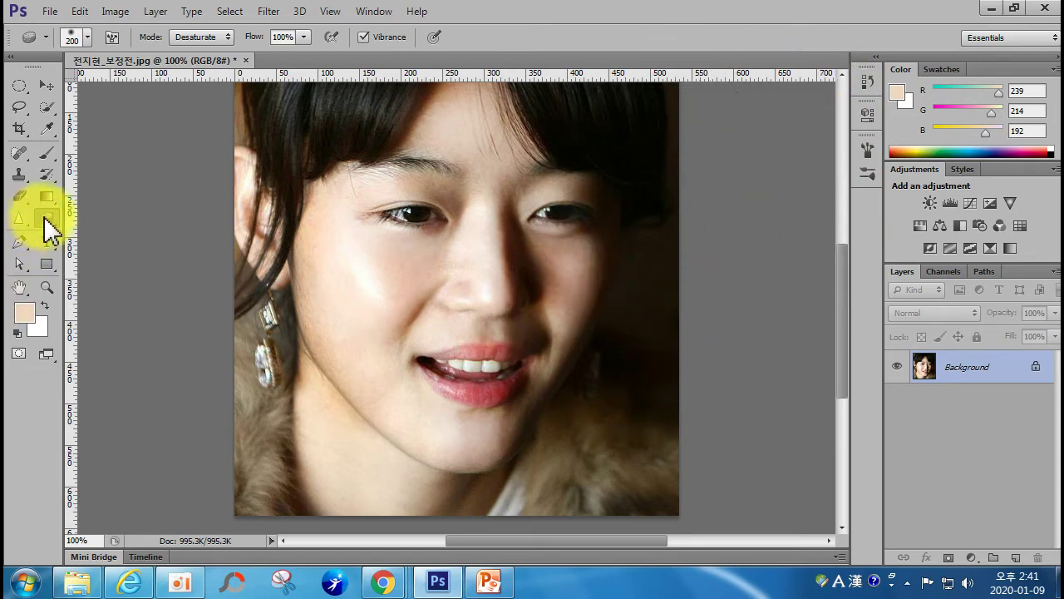
Step: Try desaturating the image-right side of the face, and step back to the preceding Sponge Tool state in the history
mouse_move(279, 223)
left_mouse_down()
mouse_move(543, 281)
mouse_move(560, 240)
mouse_move(599, 249)
left_mouse_up()
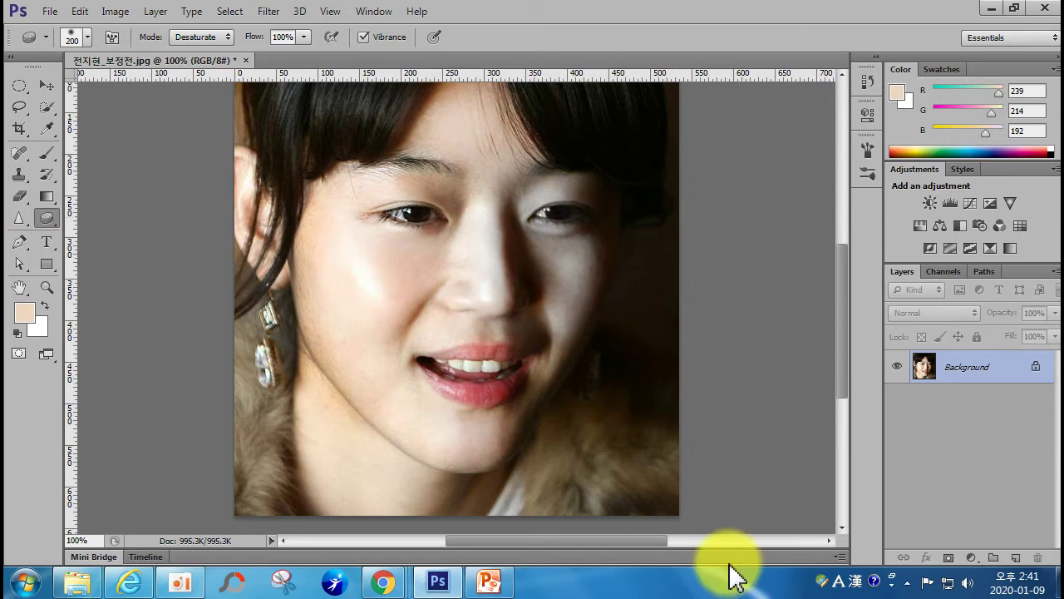
left_click(330, 12)
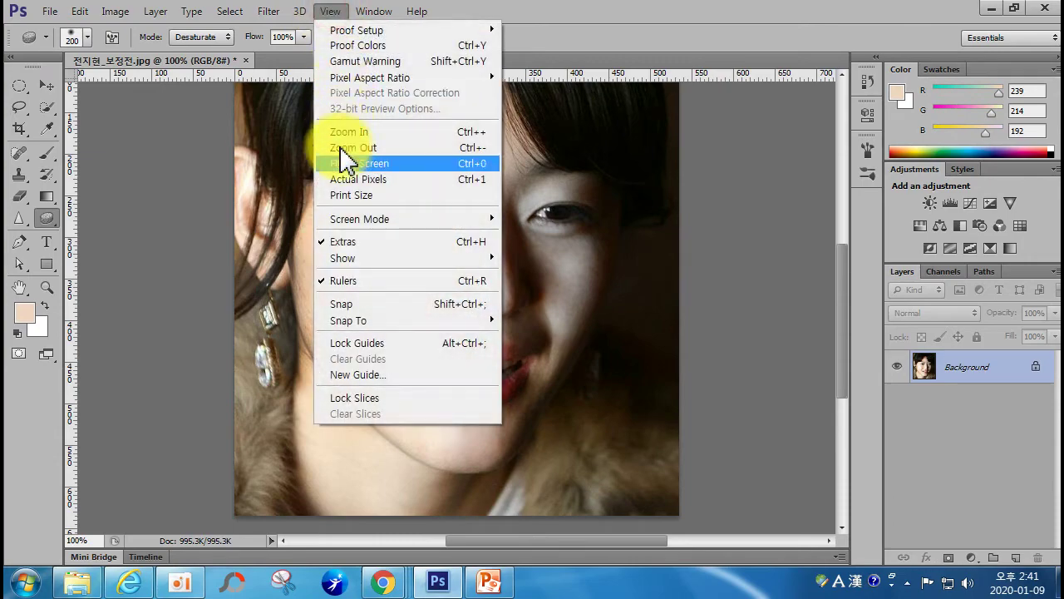
mouse_move(368, 12)
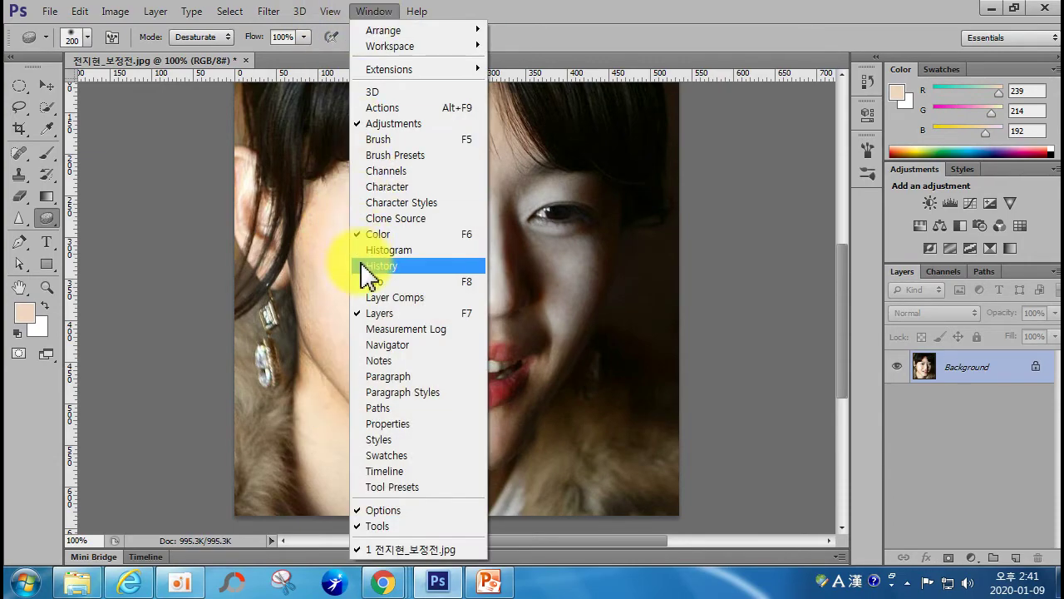
left_click(363, 267)
left_click(772, 243)
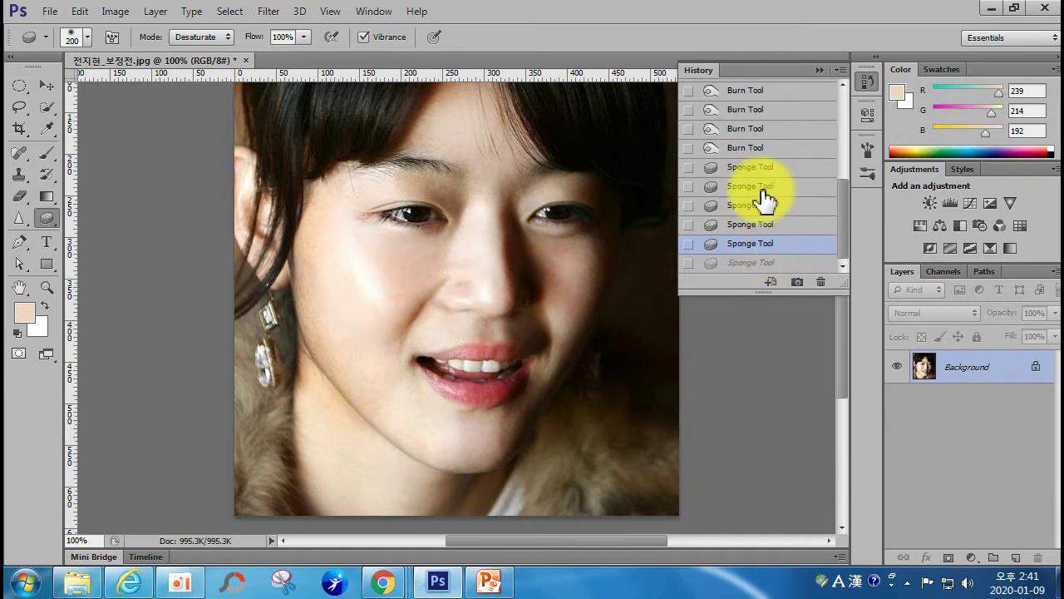
left_click(819, 70)
Step: Desaturate the mouth and chin with the Sponge, and paint over them with the History Brush enlarged to size 60 to restore their colour
mouse_move(497, 308)
left_mouse_down()
mouse_move(289, 339)
mouse_move(413, 390)
mouse_move(448, 389)
mouse_move(419, 377)
mouse_move(485, 382)
mouse_move(471, 406)
left_mouse_up()
mouse_move(490, 582)
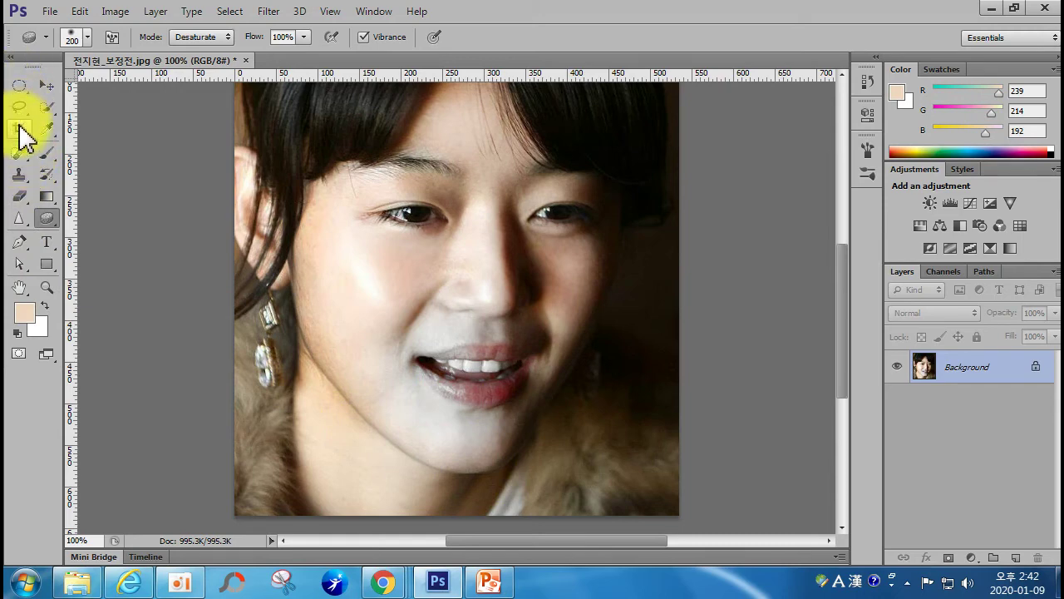
left_click(49, 173)
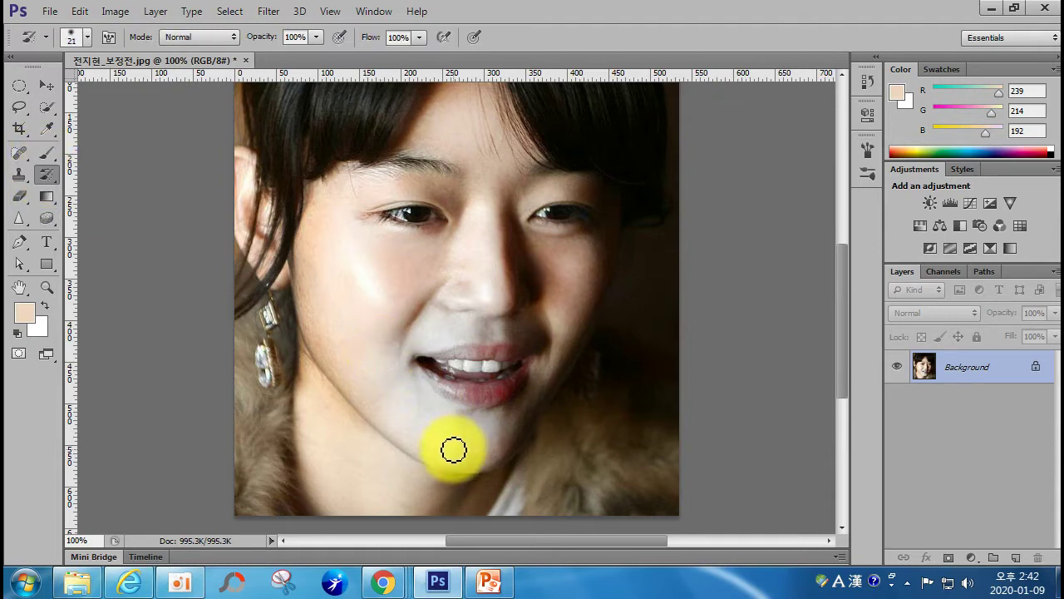
key("bracketright")
key("bracketright")
key("bracketright")
key("bracketright")
key("bracketright")
key("bracketright")
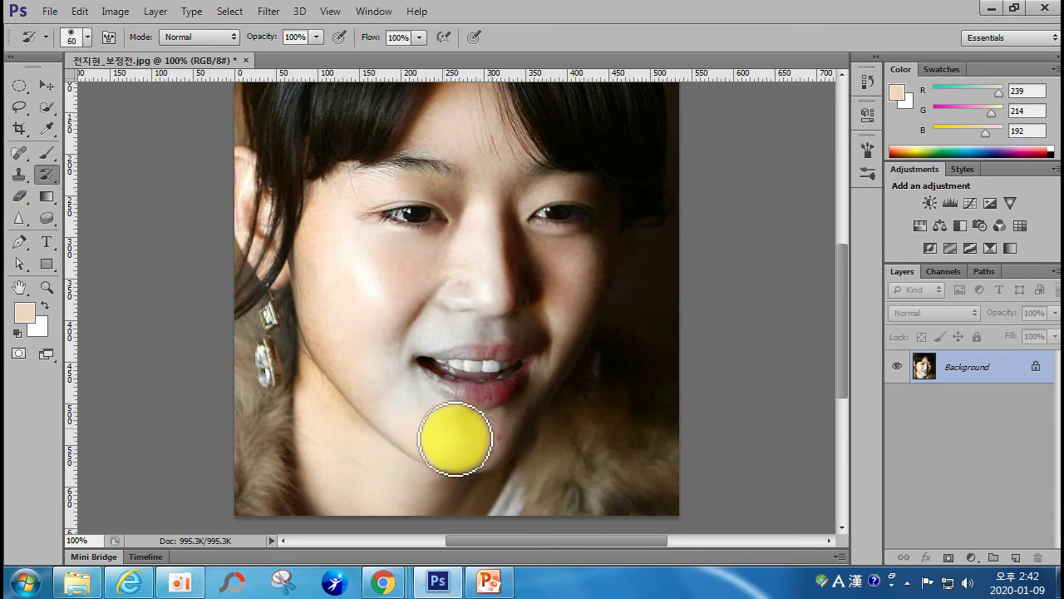
mouse_move(415, 390)
left_mouse_down()
mouse_move(439, 419)
mouse_move(448, 356)
mouse_move(388, 402)
mouse_move(401, 350)
mouse_move(422, 374)
mouse_move(453, 325)
mouse_move(503, 348)
mouse_move(453, 302)
mouse_move(495, 303)
mouse_move(518, 323)
mouse_move(467, 304)
mouse_move(425, 335)
mouse_move(413, 391)
mouse_move(472, 432)
mouse_move(528, 390)
mouse_move(498, 344)
mouse_move(421, 339)
mouse_move(399, 387)
mouse_move(418, 433)
mouse_move(478, 452)
mouse_move(535, 429)
left_mouse_up()
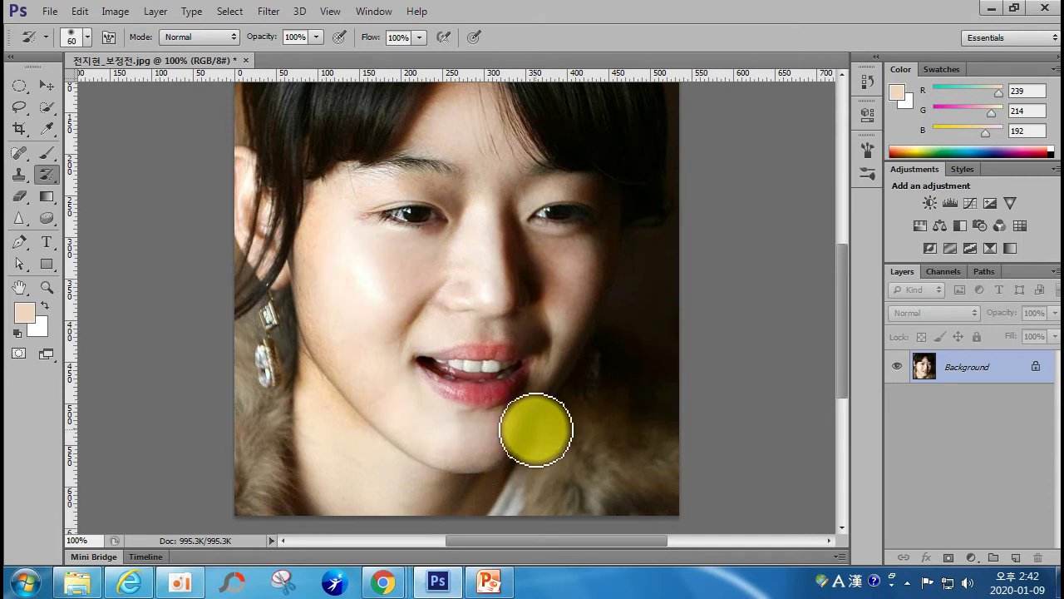
Step: Open the Liquify filter on the portrait, and switch Advanced Mode off and back on to compare the available tools
left_click(45, 181)
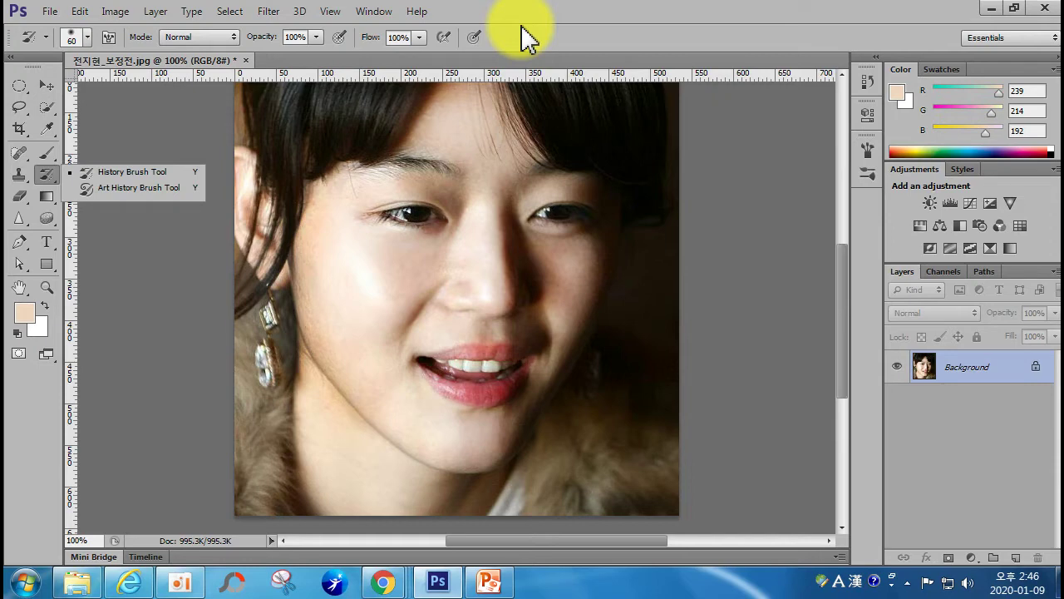
left_click(274, 14)
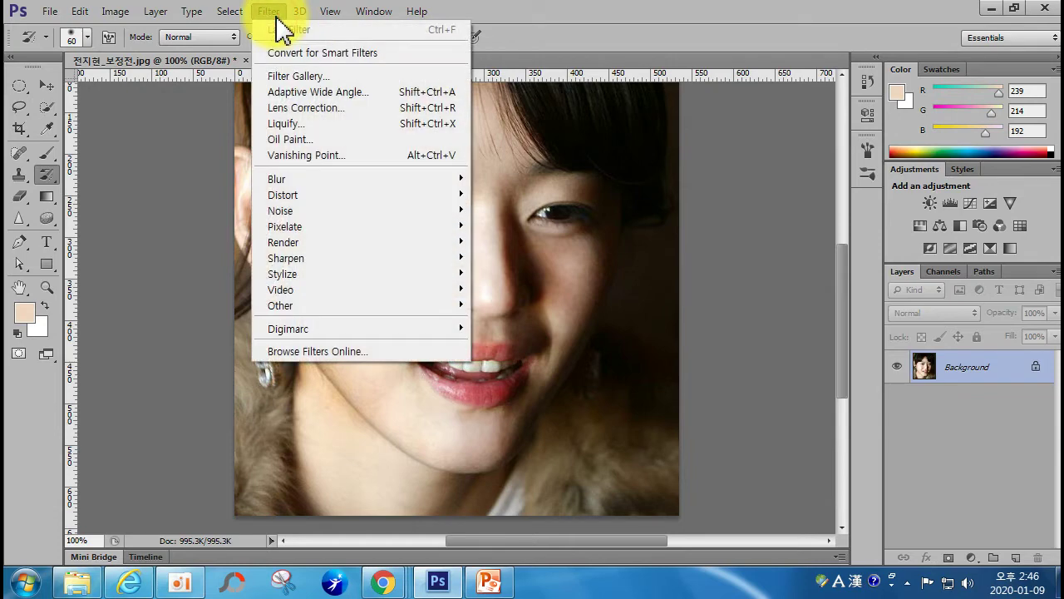
left_click(280, 127)
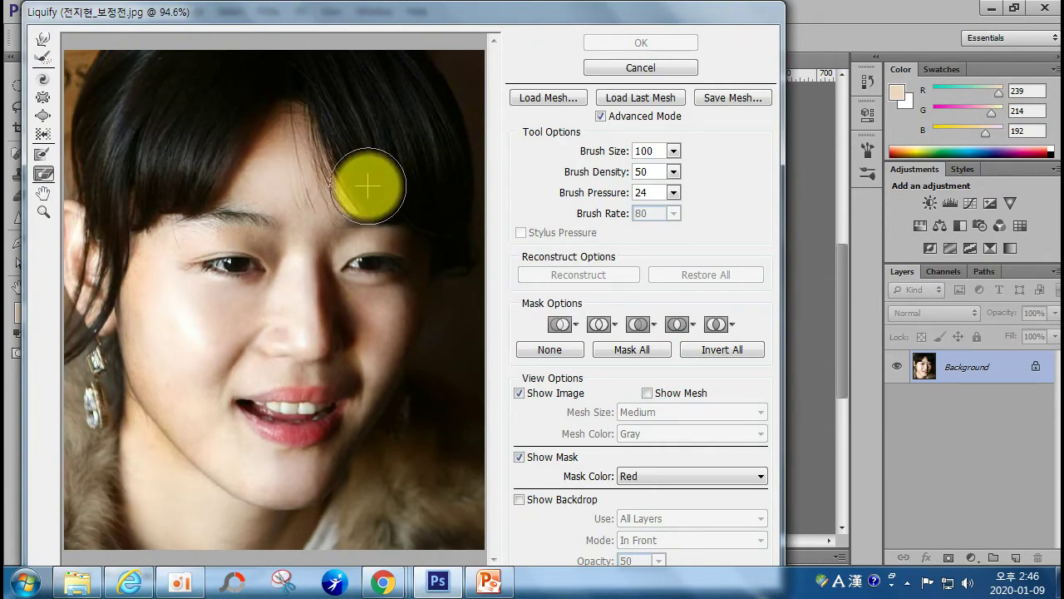
left_click(601, 116)
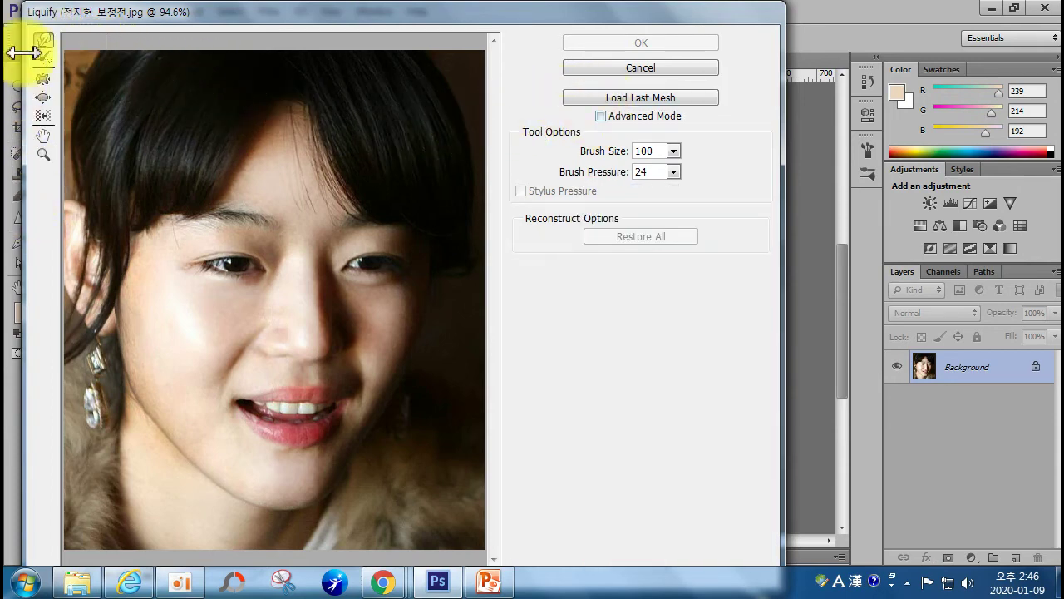
left_click(611, 117)
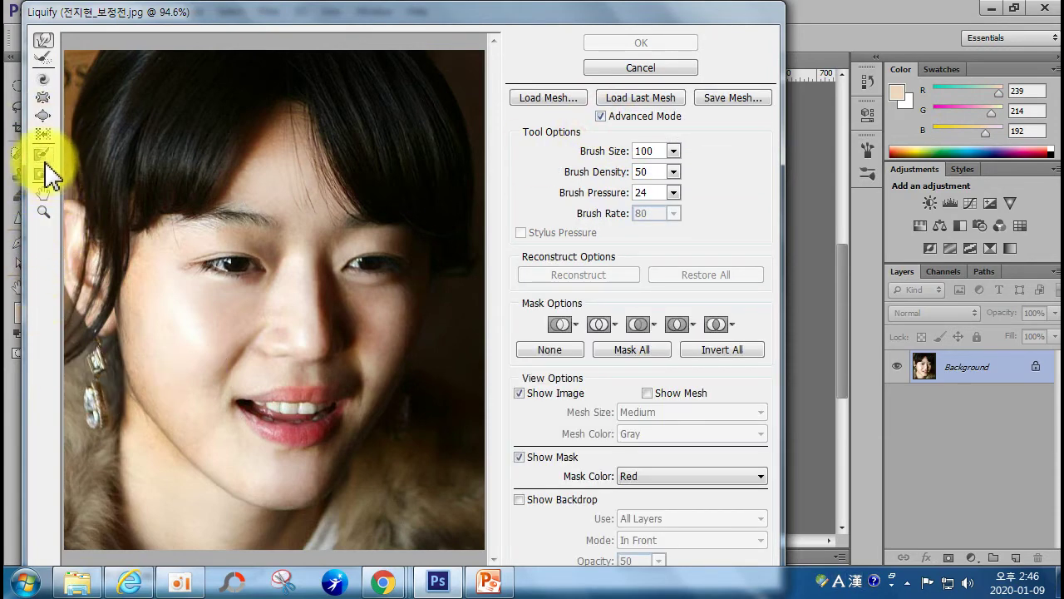
Step: Widen the Liquify window and freeze the image-left cheek, the mouth and the earring area with the Freeze Mask tool
left_click_drag(783, 162, 1034, 159)
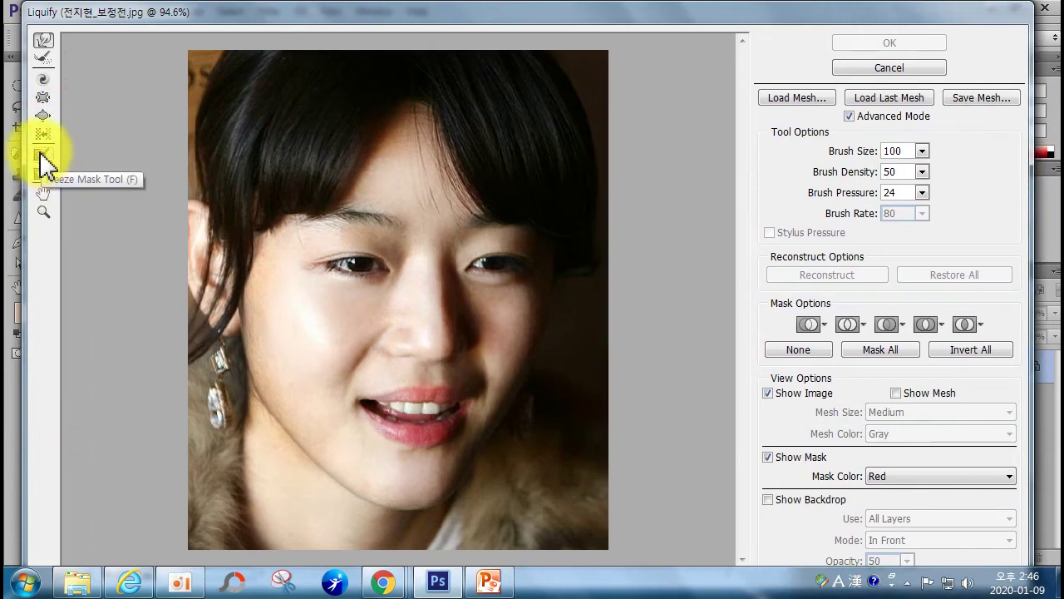
left_click(41, 154)
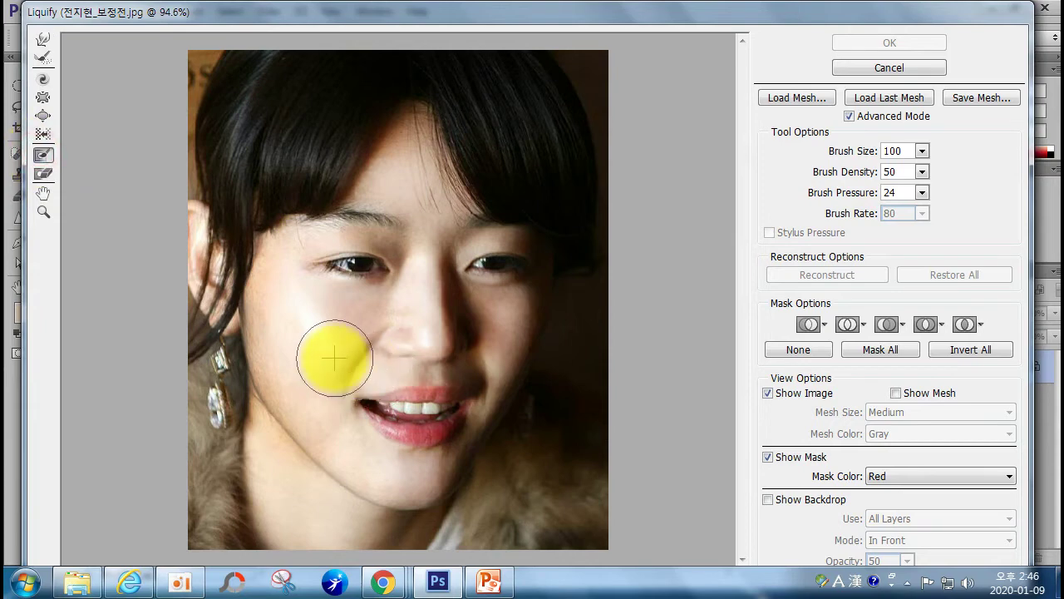
mouse_move(287, 315)
left_mouse_down()
mouse_move(316, 369)
mouse_move(405, 431)
mouse_move(430, 400)
mouse_move(404, 385)
left_mouse_up()
mouse_move(218, 363)
left_mouse_down()
mouse_move(198, 439)
mouse_move(197, 377)
mouse_move(200, 424)
mouse_move(197, 383)
mouse_move(199, 421)
left_mouse_up()
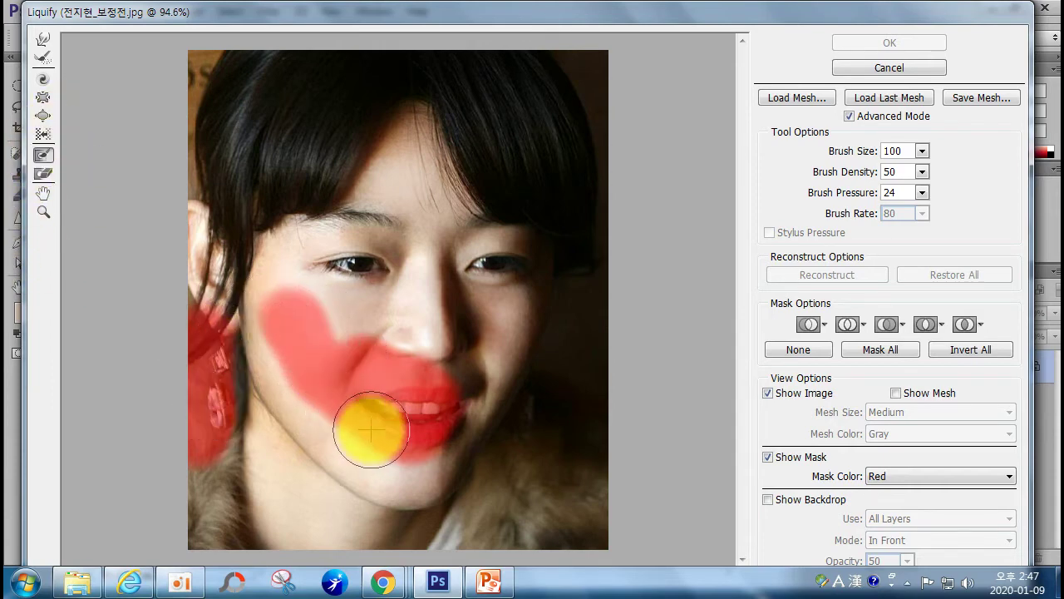
Step: Try Forward Warp on the image-left jawline, first at brush pressure 24 and again at pressure 100
left_click(42, 42)
mouse_move(254, 387)
left_mouse_down()
mouse_move(261, 356)
mouse_move(294, 430)
mouse_move(357, 468)
mouse_move(340, 461)
left_mouse_up()
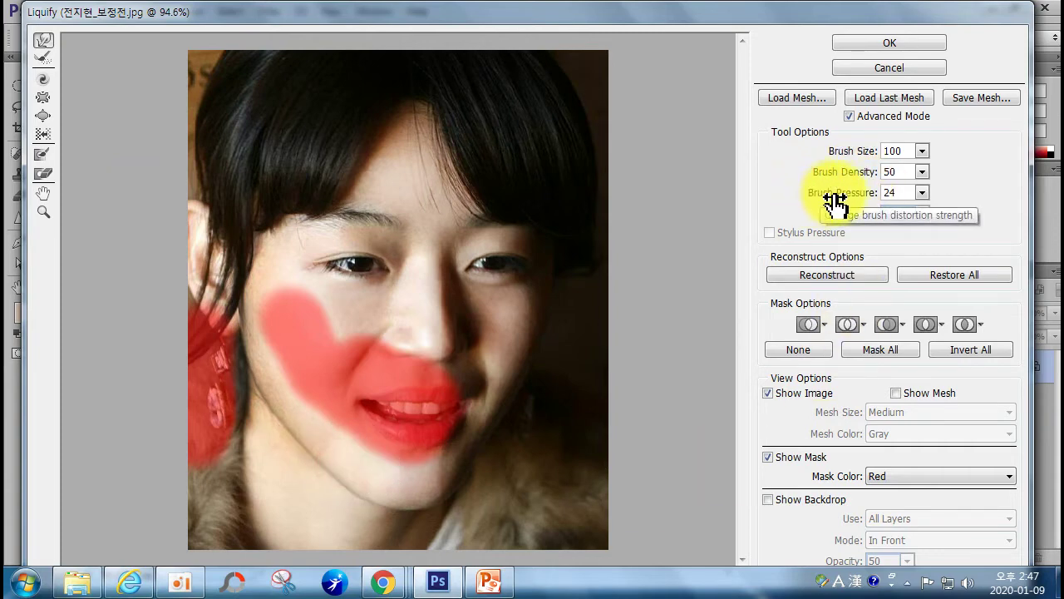
left_click(923, 193)
left_click_drag(879, 214, 932, 216)
left_click_drag(274, 425, 395, 338)
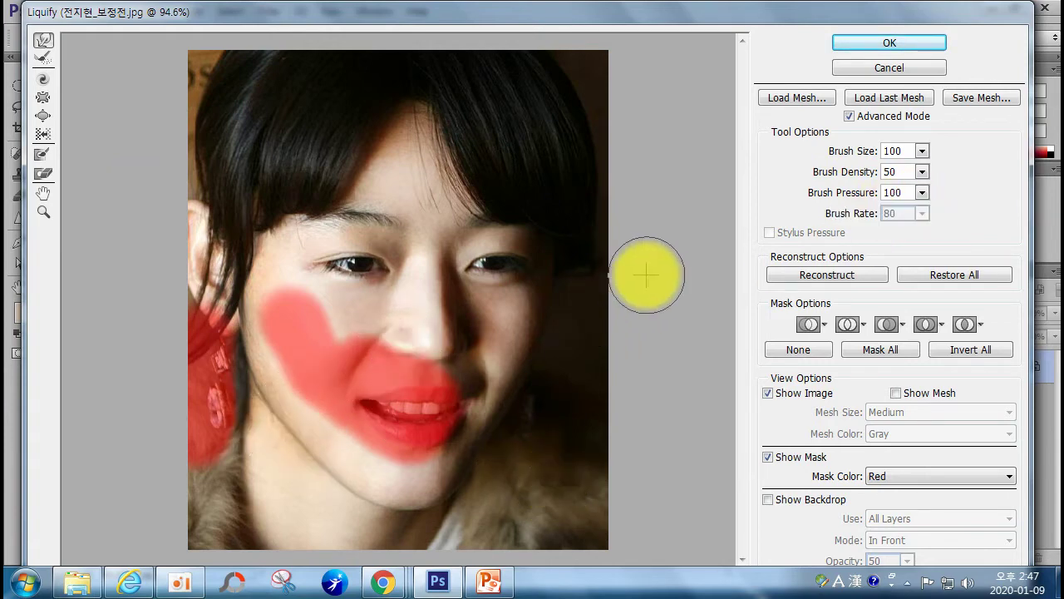
Step: Lower the brush pressure to 16 and push the image-left jawline gently with Forward Warp strokes from the ear to the chin
left_click(922, 192)
left_click_drag(922, 213, 852, 215)
left_click(239, 371)
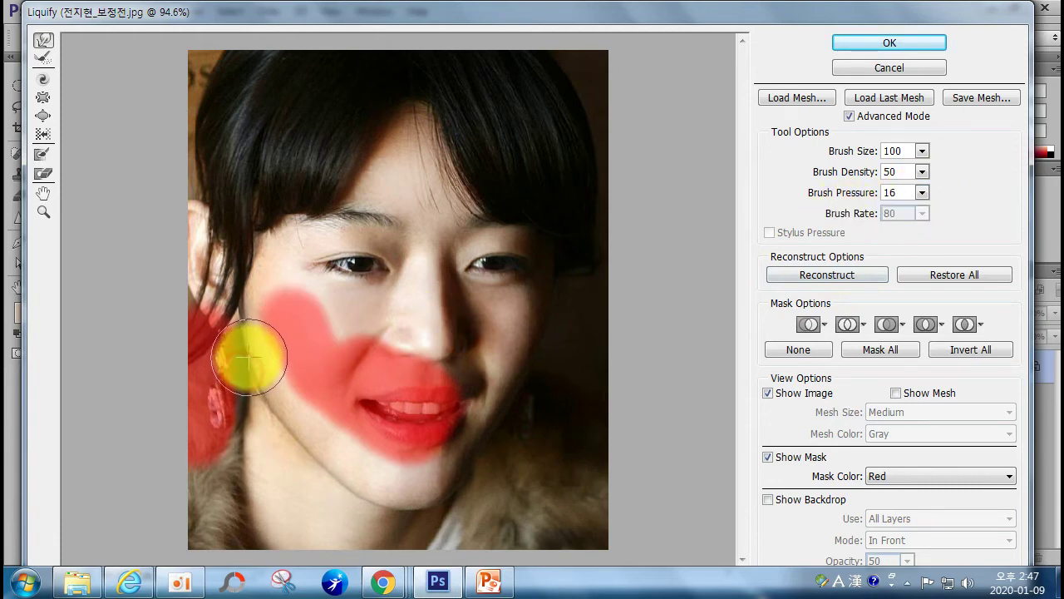
mouse_move(275, 392)
left_mouse_down()
mouse_move(281, 385)
mouse_move(268, 382)
mouse_move(281, 383)
left_mouse_up()
mouse_move(287, 420)
left_mouse_down()
mouse_move(311, 445)
mouse_move(342, 460)
mouse_move(357, 483)
mouse_move(423, 494)
mouse_move(435, 486)
mouse_move(427, 480)
mouse_move(447, 478)
mouse_move(368, 496)
mouse_move(316, 436)
mouse_move(315, 457)
mouse_move(357, 478)
mouse_move(360, 467)
mouse_move(446, 501)
mouse_move(463, 481)
left_mouse_up()
mouse_move(256, 301)
left_mouse_down()
mouse_move(244, 310)
mouse_move(238, 301)
mouse_move(256, 361)
mouse_move(130, 304)
mouse_move(112, 259)
mouse_move(210, 472)
left_mouse_up()
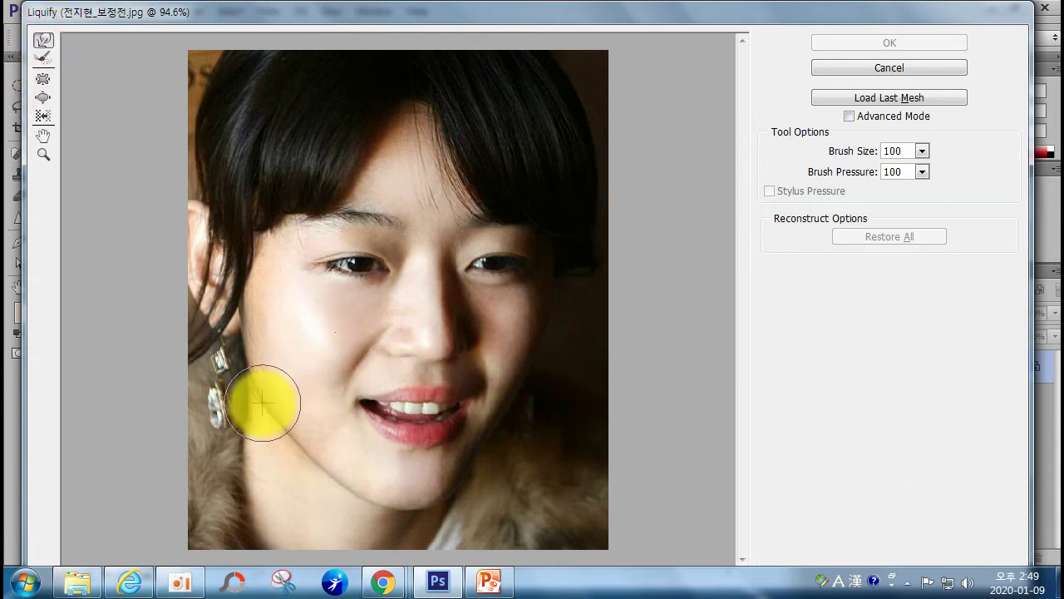
Step: Try long Forward Warp strokes across the face at brush pressure 100, restoring the whole image after each stroke
left_click_drag(261, 404, 696, 162)
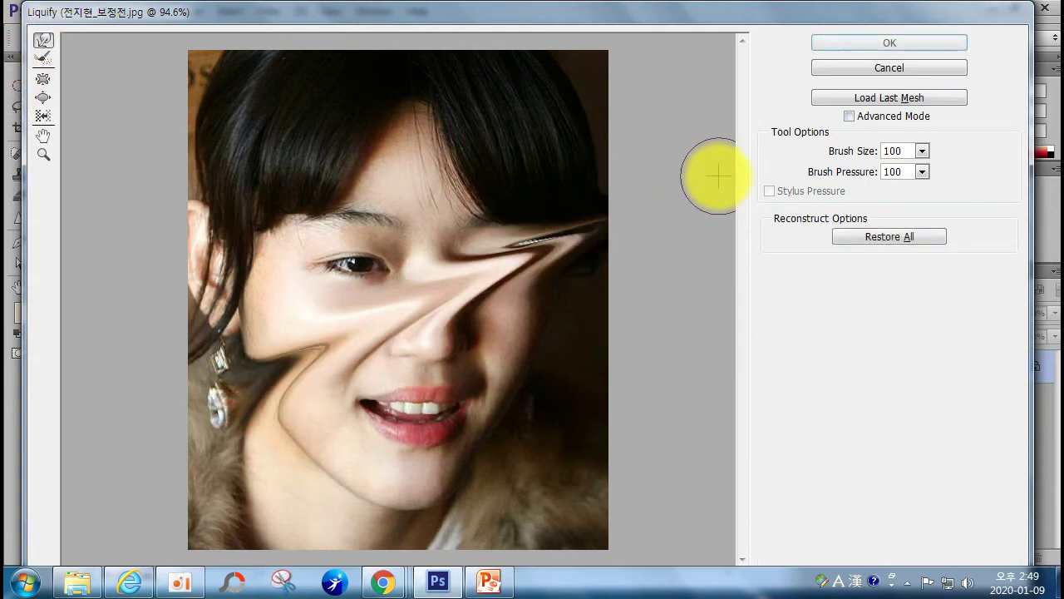
left_click(856, 237)
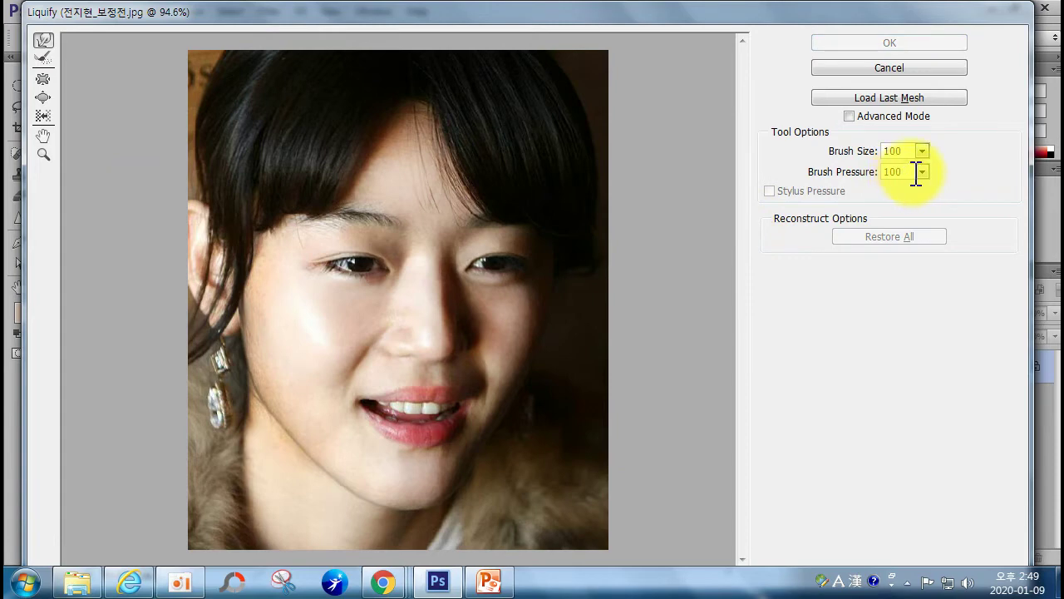
mouse_move(245, 356)
left_mouse_down()
mouse_move(267, 340)
mouse_move(222, 379)
mouse_move(494, 225)
left_mouse_up()
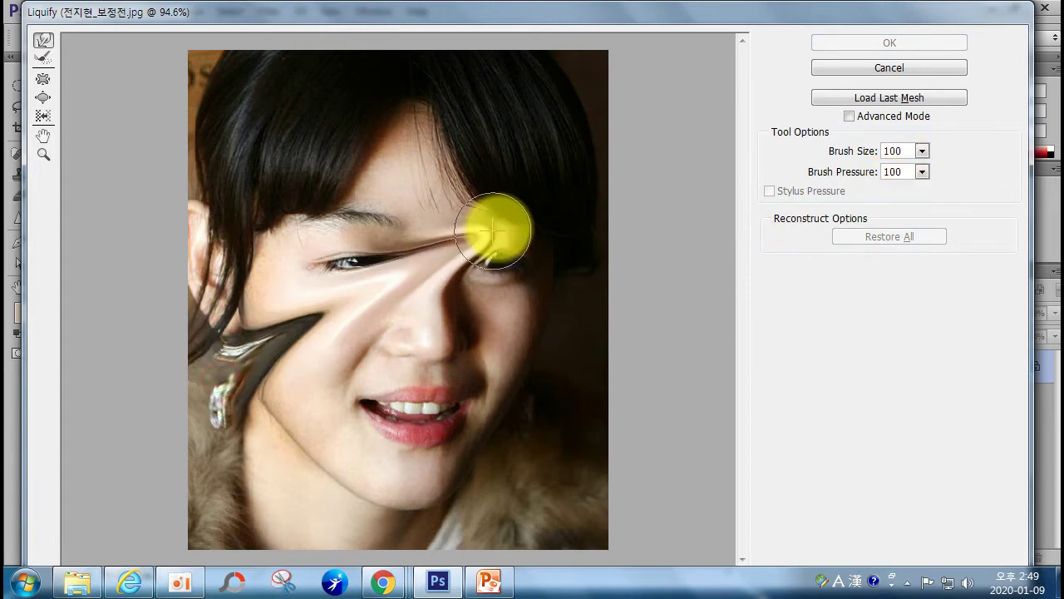
left_click(889, 237)
Step: Reduce the brush pressure to 13 and nudge the jaw edge beside the earring with short Forward Warp strokes
left_click_drag(928, 171, 848, 193)
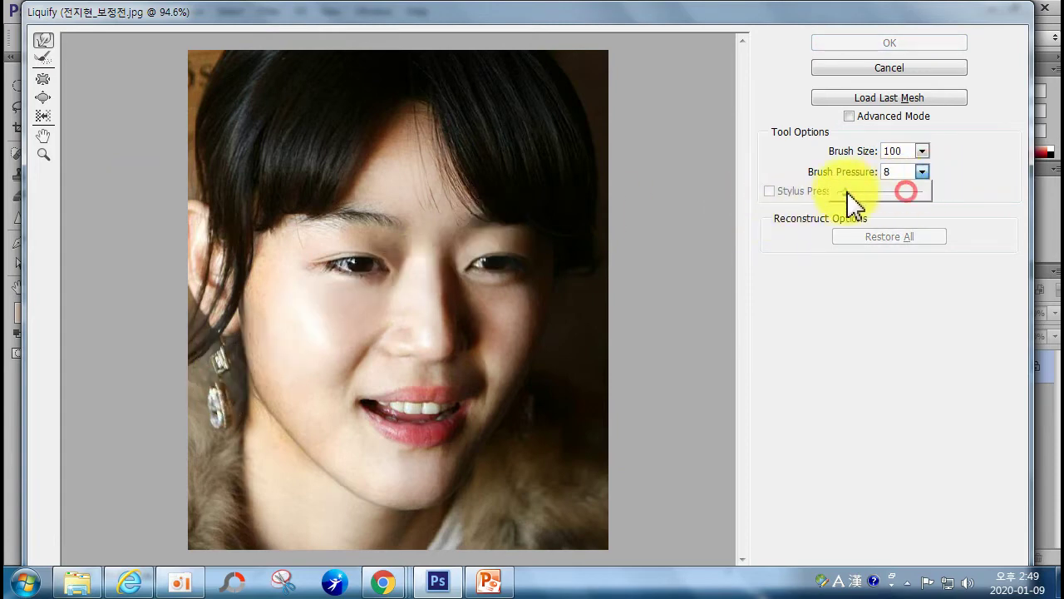
left_click(221, 390)
left_click_drag(222, 382, 249, 408)
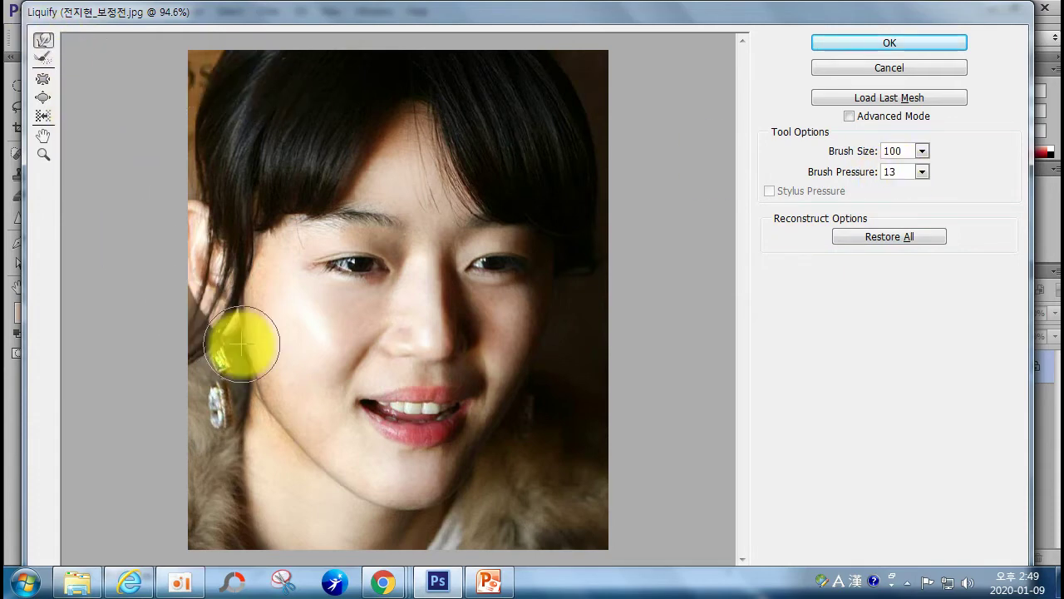
Step: Push the image-left jaw into the cheek at brush pressure 100, and paint the distortion back out with the Reconstruct tool
left_click_drag(922, 171, 946, 208)
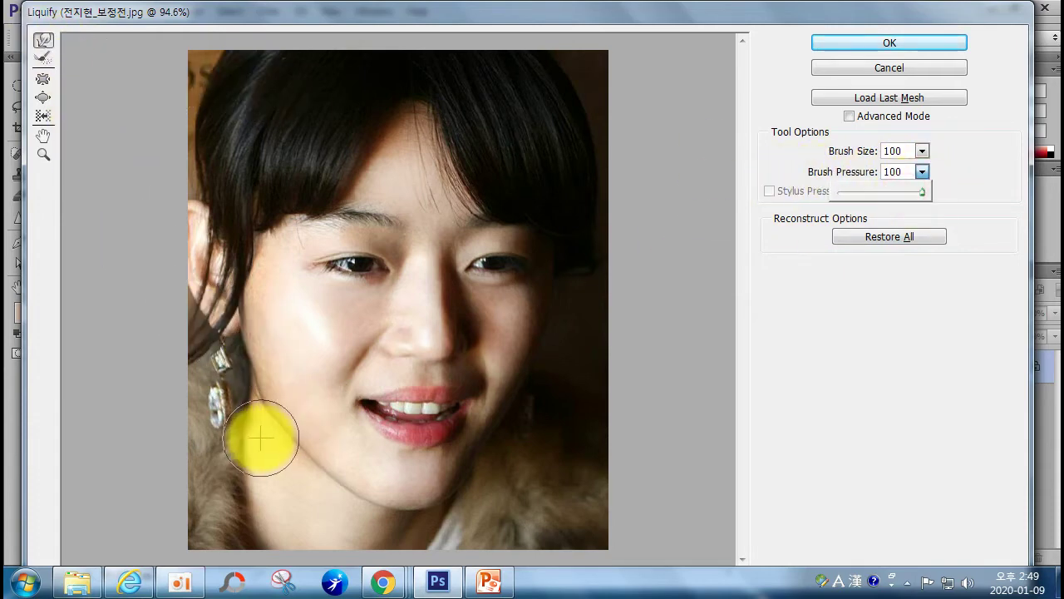
left_click_drag(261, 440, 347, 380)
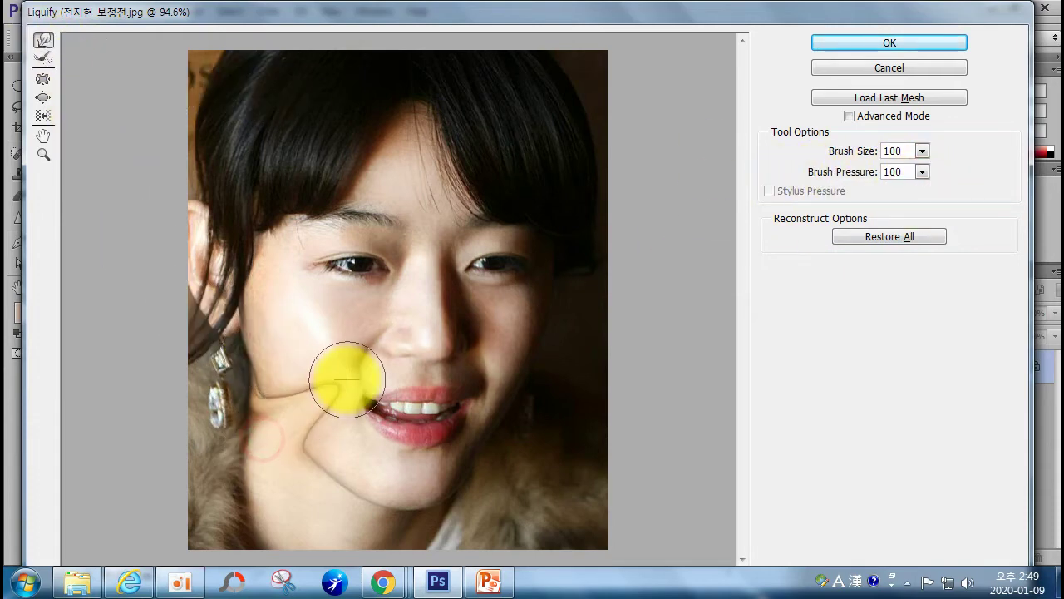
left_click(43, 58)
mouse_move(304, 444)
left_mouse_down()
mouse_move(302, 397)
mouse_move(320, 407)
mouse_move(346, 397)
left_mouse_up()
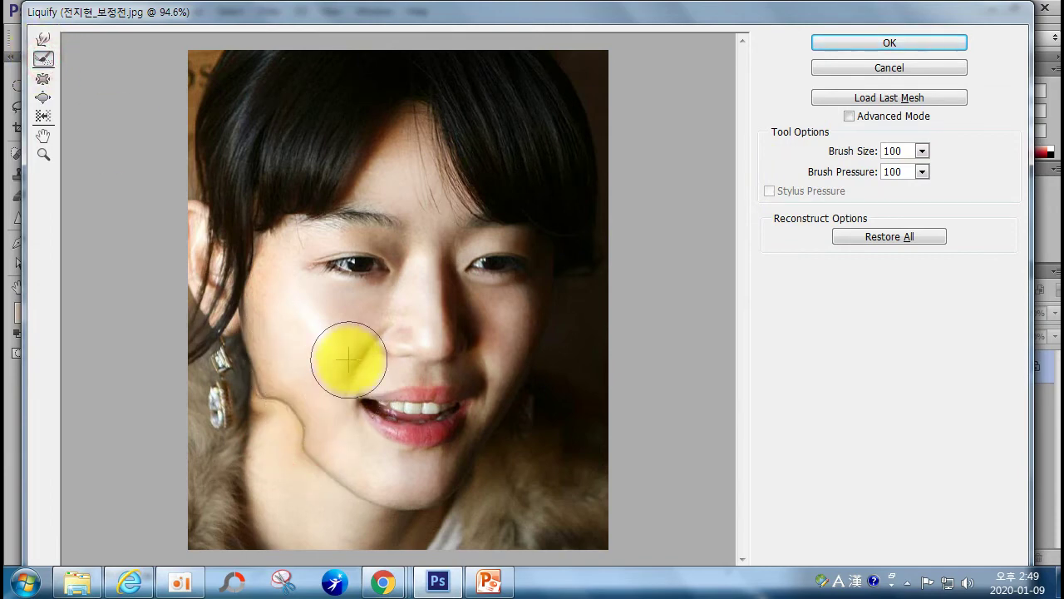
left_click_drag(348, 359, 308, 400)
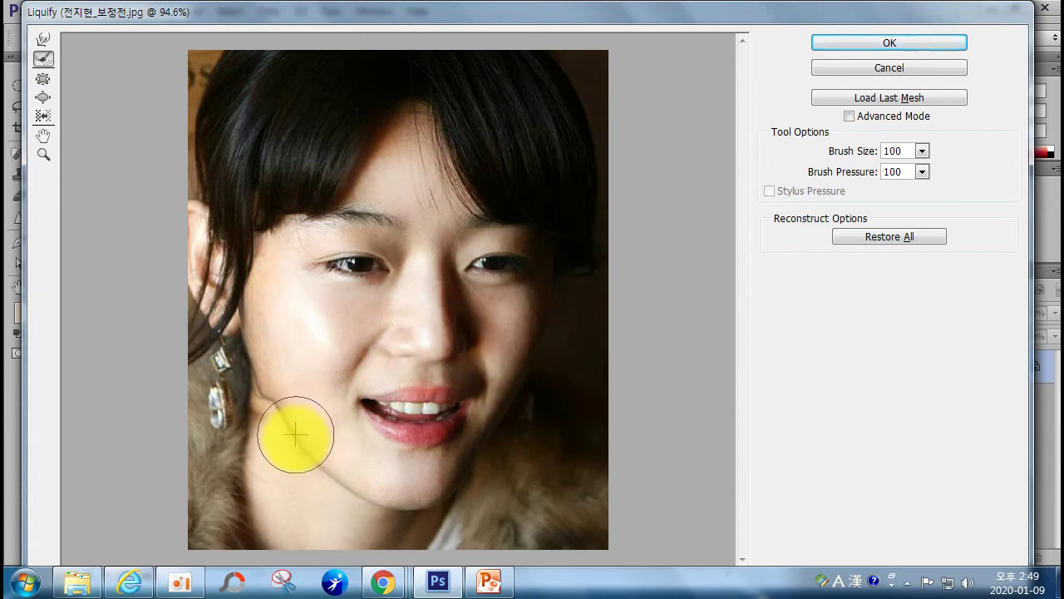
mouse_move(292, 435)
left_mouse_down()
mouse_move(257, 389)
mouse_move(273, 425)
mouse_move(259, 371)
mouse_move(275, 432)
mouse_move(254, 362)
mouse_move(317, 394)
mouse_move(319, 436)
mouse_move(316, 403)
mouse_move(294, 412)
mouse_move(301, 429)
mouse_move(278, 394)
mouse_move(268, 411)
mouse_move(245, 340)
mouse_move(260, 403)
mouse_move(303, 393)
mouse_move(347, 407)
mouse_move(344, 438)
mouse_move(276, 429)
left_mouse_up()
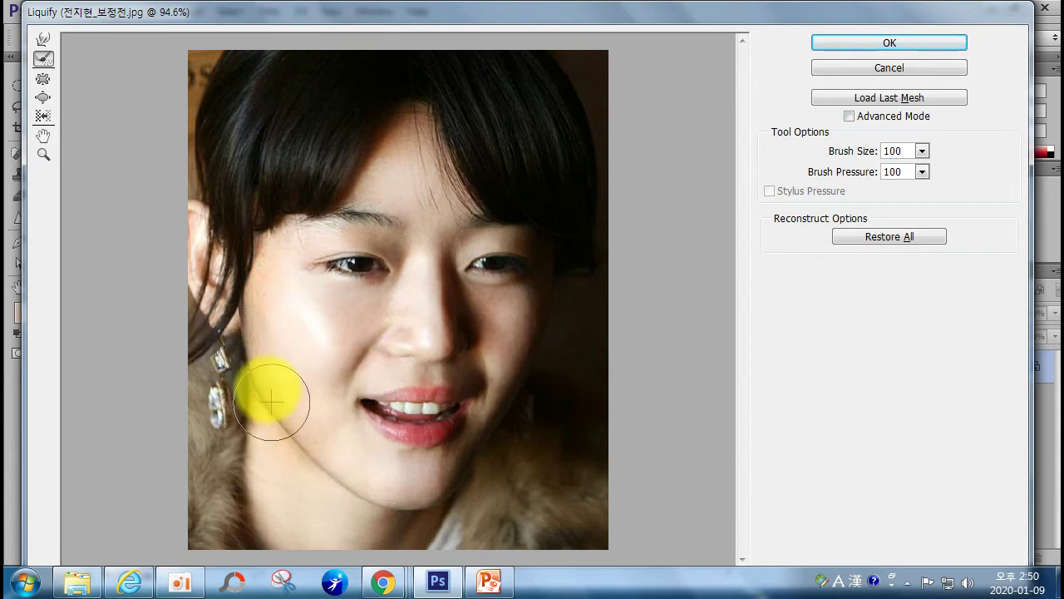
Step: Shrink the image-left eye with Pucker and enlarge the other with Bloat, and try Push Left over the shrunken eye
left_click(41, 81)
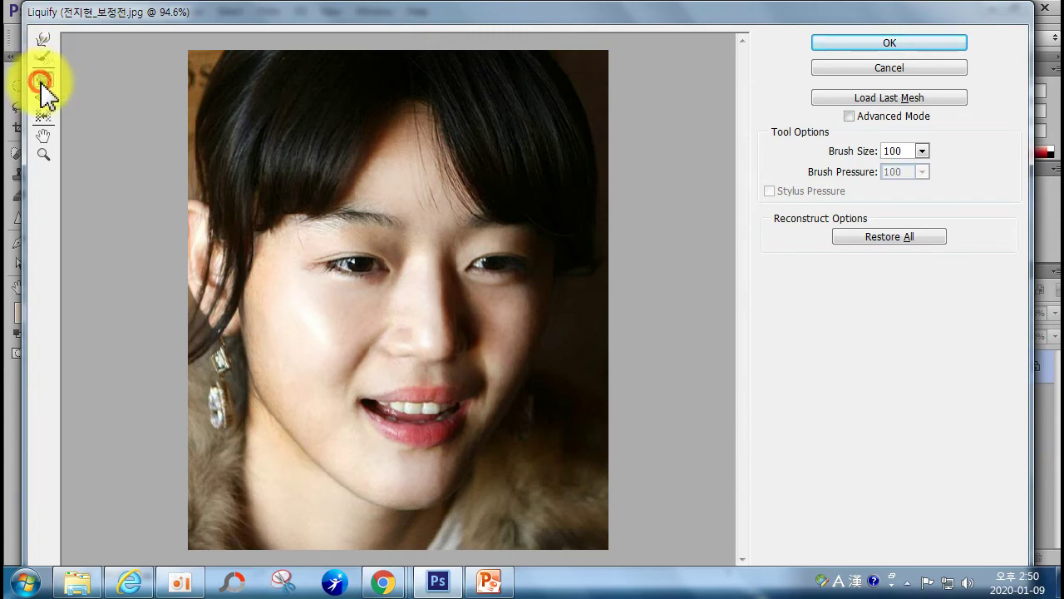
left_click(364, 266)
mouse_move(364, 268)
left_mouse_down()
mouse_move(345, 265)
mouse_move(360, 263)
left_mouse_up()
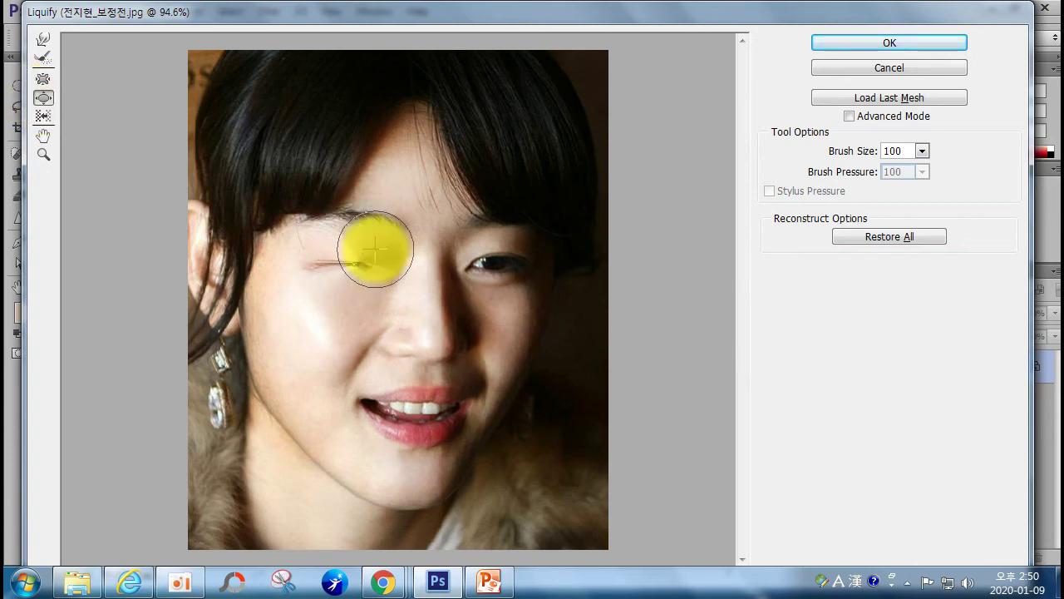
mouse_move(475, 257)
left_mouse_down()
mouse_move(479, 264)
mouse_move(514, 259)
mouse_move(483, 261)
mouse_move(476, 305)
left_mouse_up()
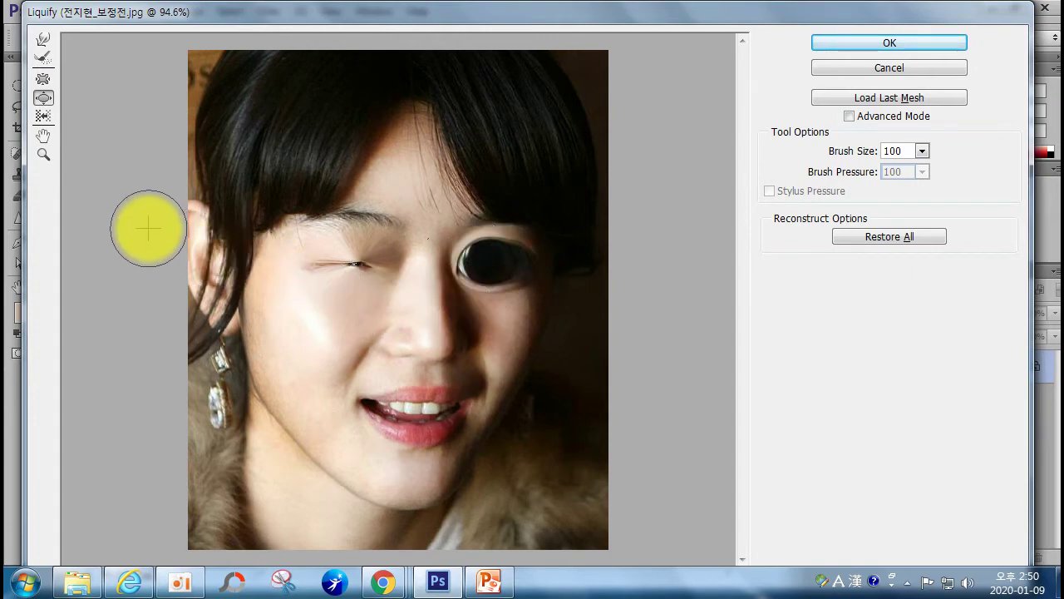
left_click(43, 116)
mouse_move(332, 237)
left_mouse_down()
mouse_move(370, 257)
mouse_move(359, 236)
mouse_move(366, 247)
mouse_move(345, 239)
mouse_move(354, 256)
mouse_move(375, 242)
mouse_move(335, 262)
mouse_move(365, 277)
mouse_move(370, 256)
mouse_move(347, 259)
mouse_move(337, 278)
mouse_move(370, 281)
mouse_move(356, 255)
left_mouse_up()
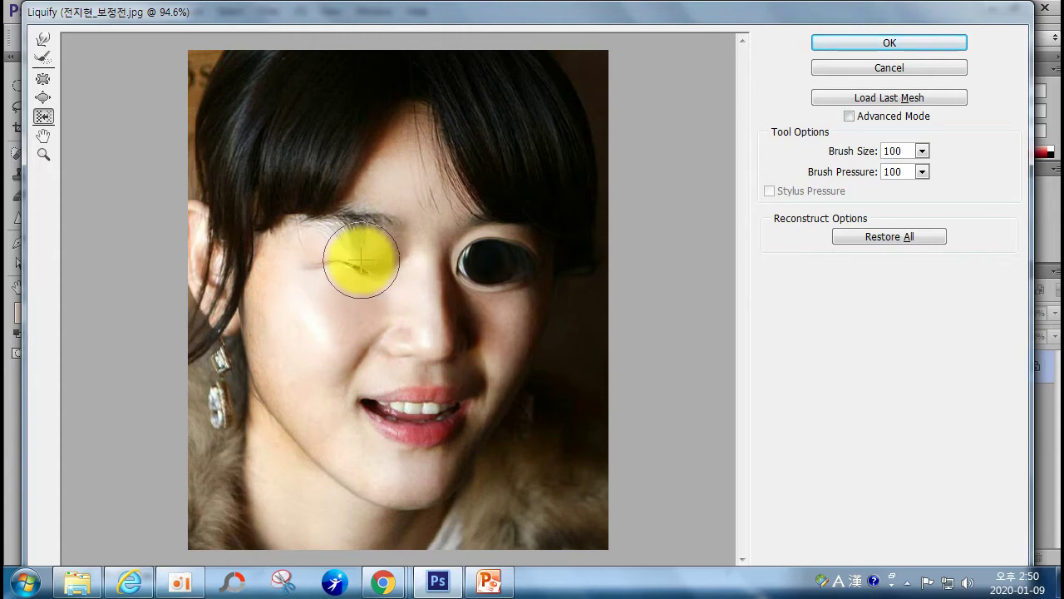
Step: Try the Zoom and Hand tools on the portrait preview, and reset all Liquify changes
left_click(43, 154)
left_click(337, 247)
left_click(43, 136)
mouse_move(578, 143)
left_mouse_down()
mouse_move(334, 264)
mouse_move(468, 358)
mouse_move(435, 357)
mouse_move(477, 352)
mouse_move(582, 157)
left_mouse_up()
left_click_drag(546, 268, 577, 207)
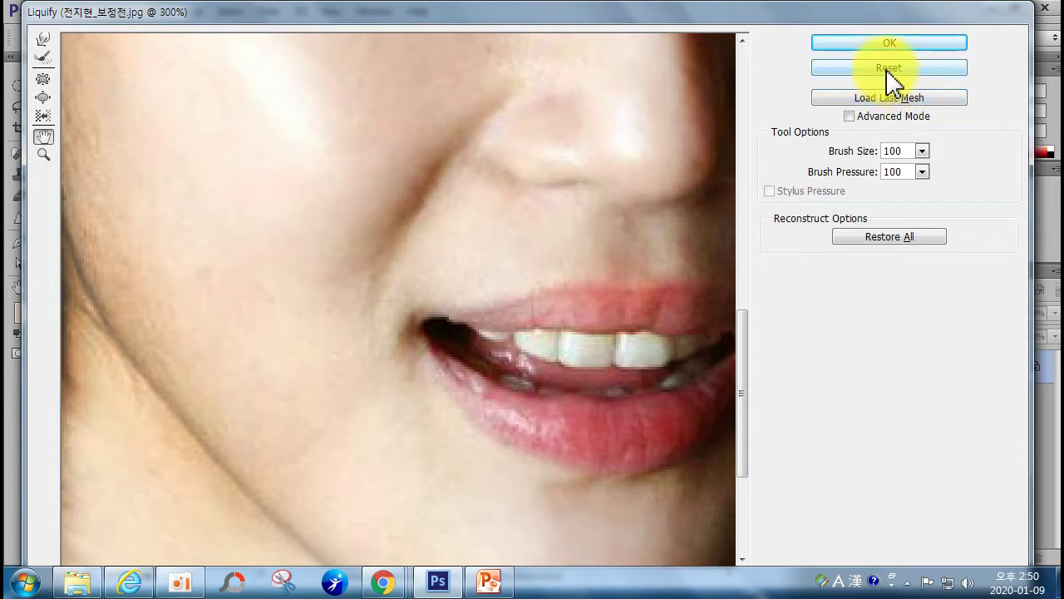
left_click(886, 70, "alt")
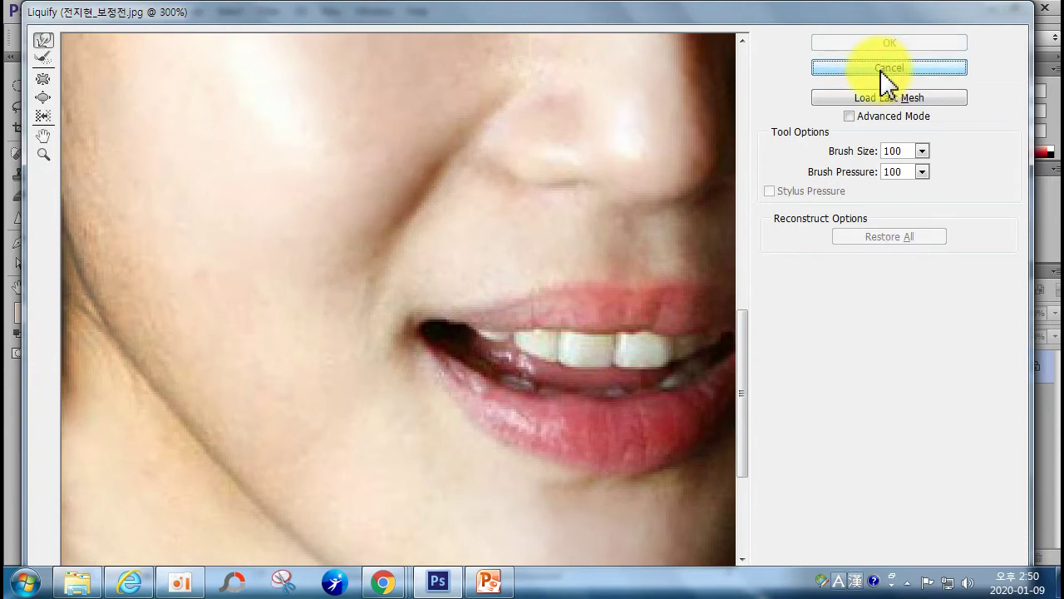
Step: Turn on Advanced Mode and freeze the mouth area and the earring with the preview at 100%
double_click(43, 155)
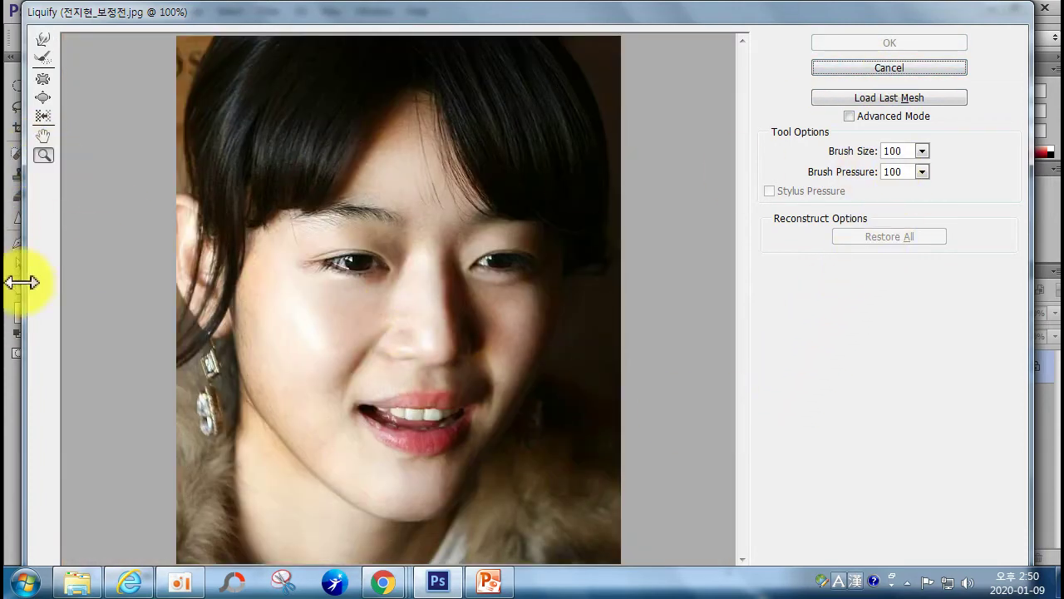
left_click(44, 138)
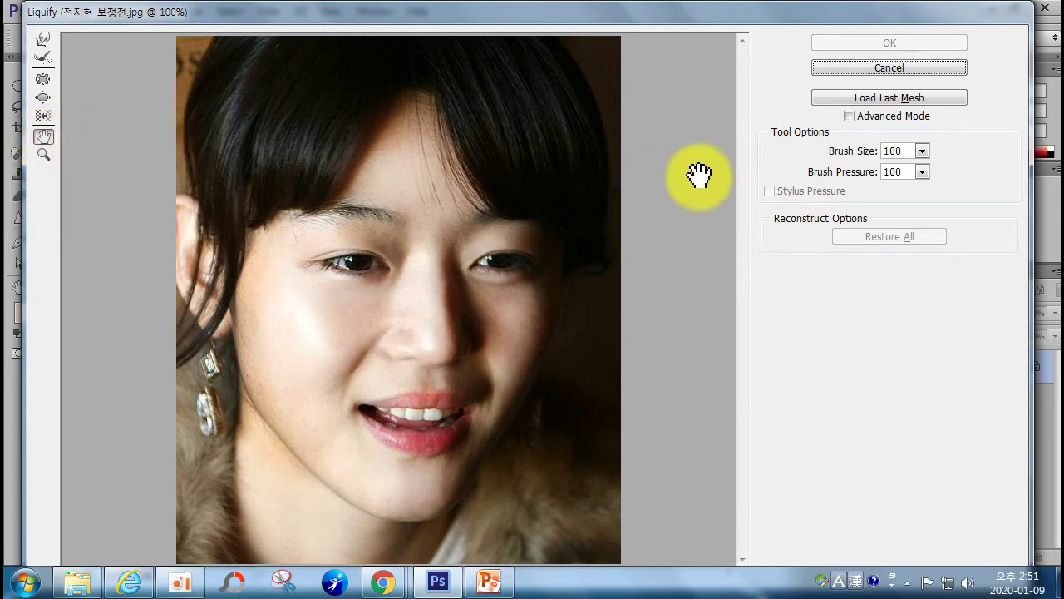
left_click(849, 116)
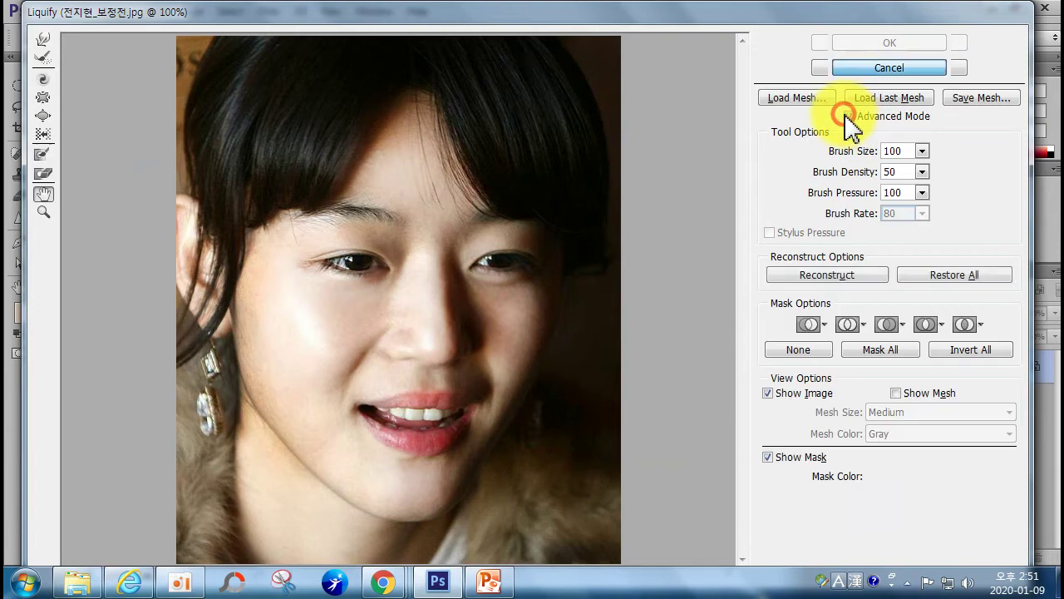
left_click(43, 156)
mouse_move(360, 380)
left_mouse_down()
mouse_move(391, 423)
mouse_move(431, 411)
mouse_move(448, 392)
mouse_move(422, 382)
mouse_move(380, 376)
mouse_move(377, 403)
mouse_move(397, 428)
mouse_move(428, 421)
mouse_move(425, 430)
mouse_move(415, 430)
mouse_move(434, 408)
left_mouse_up()
mouse_move(200, 380)
left_mouse_down()
mouse_move(184, 339)
mouse_move(187, 423)
mouse_move(186, 361)
left_mouse_up()
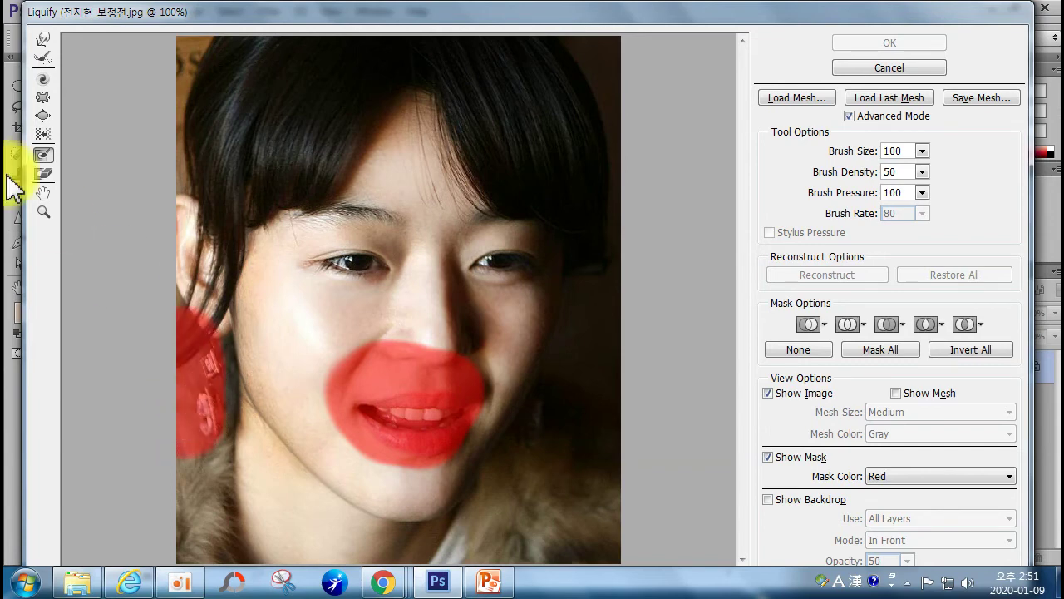
Step: Slim the image-left jawline and chin with Forward Warp strokes at brush pressure 13
left_click(44, 47)
left_click(921, 192)
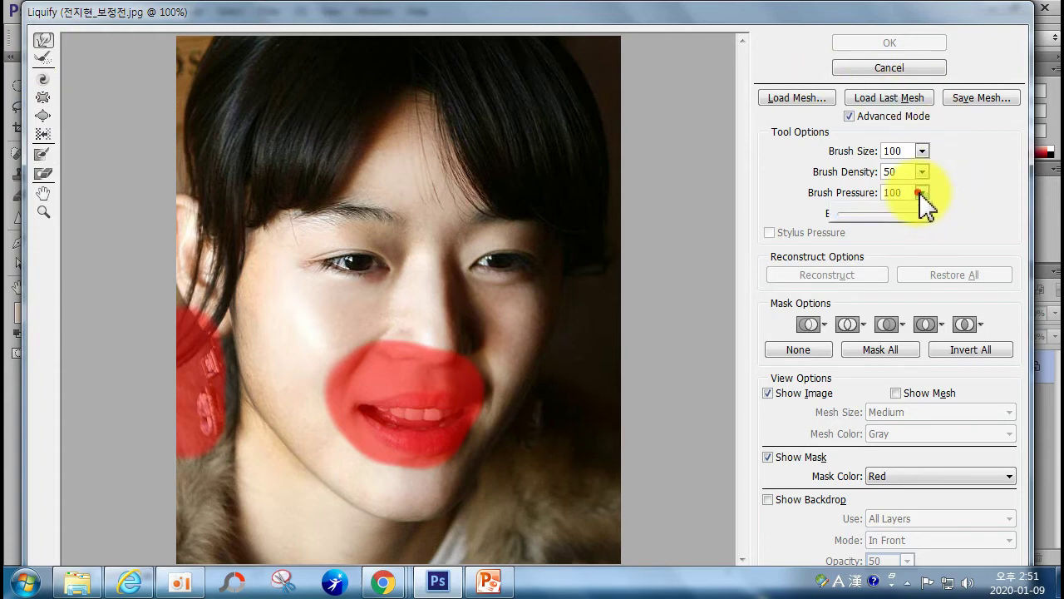
left_click_drag(920, 215, 861, 218)
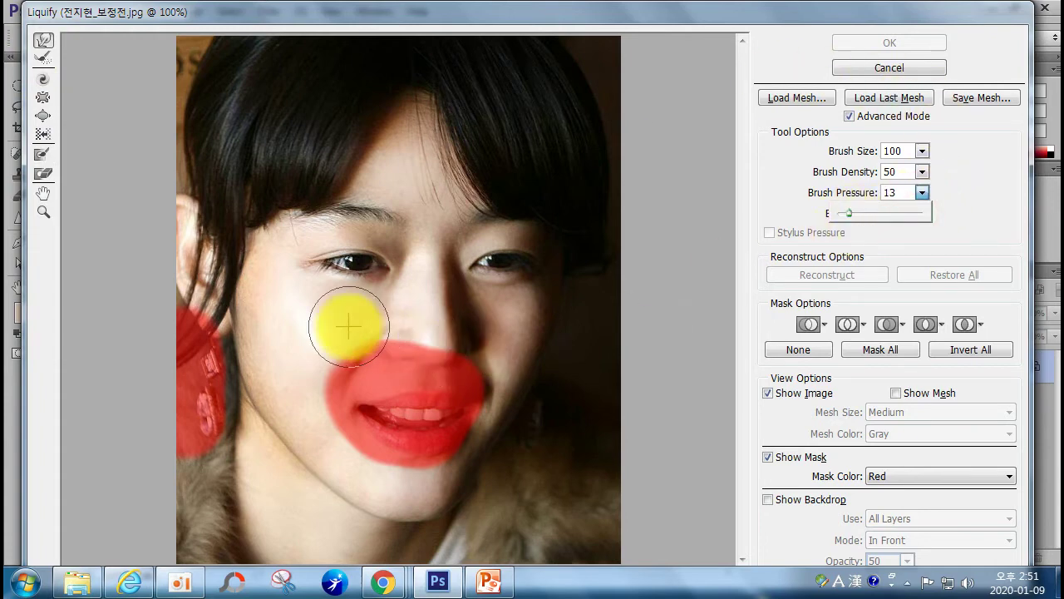
left_click(246, 378)
left_click_drag(252, 371, 275, 432)
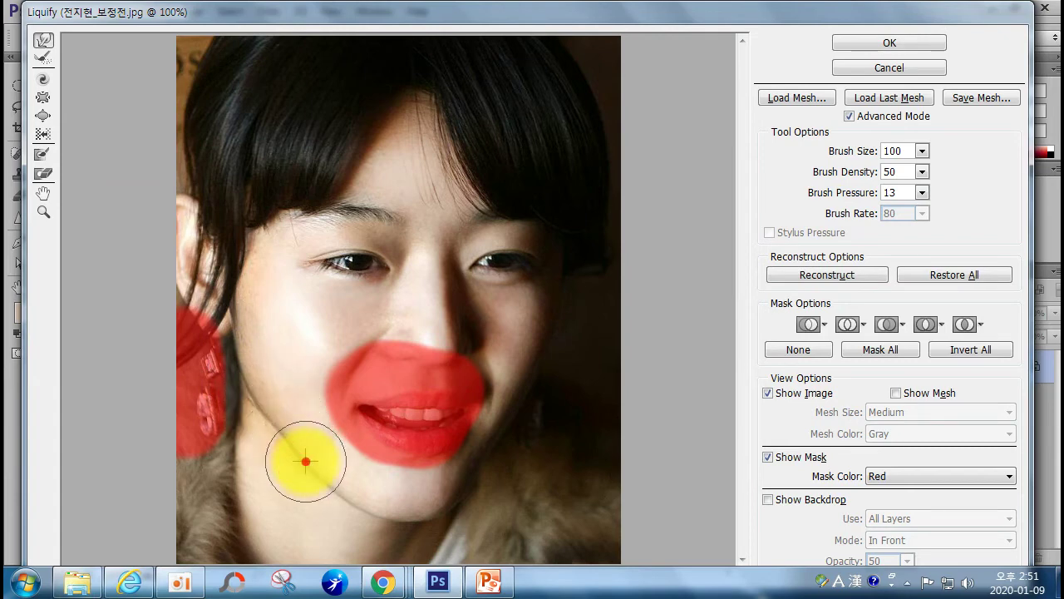
mouse_move(330, 483)
left_mouse_down()
mouse_move(399, 510)
mouse_move(368, 505)
mouse_move(383, 497)
mouse_move(439, 510)
mouse_move(417, 507)
mouse_move(439, 508)
mouse_move(430, 499)
mouse_move(445, 511)
mouse_move(328, 489)
mouse_move(349, 484)
mouse_move(336, 500)
mouse_move(349, 473)
mouse_move(329, 478)
mouse_move(330, 460)
mouse_move(307, 472)
mouse_move(301, 439)
mouse_move(277, 435)
mouse_move(288, 420)
mouse_move(243, 402)
mouse_move(263, 391)
mouse_move(245, 396)
mouse_move(256, 407)
mouse_move(276, 393)
mouse_move(235, 371)
mouse_move(262, 354)
mouse_move(242, 333)
mouse_move(263, 327)
mouse_move(235, 315)
mouse_move(277, 314)
mouse_move(284, 389)
mouse_move(212, 281)
mouse_move(217, 260)
mouse_move(234, 258)
mouse_move(223, 282)
mouse_move(227, 301)
mouse_move(238, 289)
mouse_move(231, 339)
mouse_move(242, 334)
mouse_move(252, 378)
mouse_move(268, 383)
mouse_move(283, 423)
mouse_move(289, 405)
mouse_move(330, 489)
mouse_move(433, 504)
mouse_move(418, 510)
mouse_move(412, 485)
mouse_move(387, 503)
mouse_move(446, 501)
mouse_move(356, 499)
mouse_move(373, 532)
left_mouse_up()
Step: Thaw the mouth and earring masks, freeze the areas around the image-left eye, eyebrow and nose bridge, and switch to Forward Warp
left_click(42, 174)
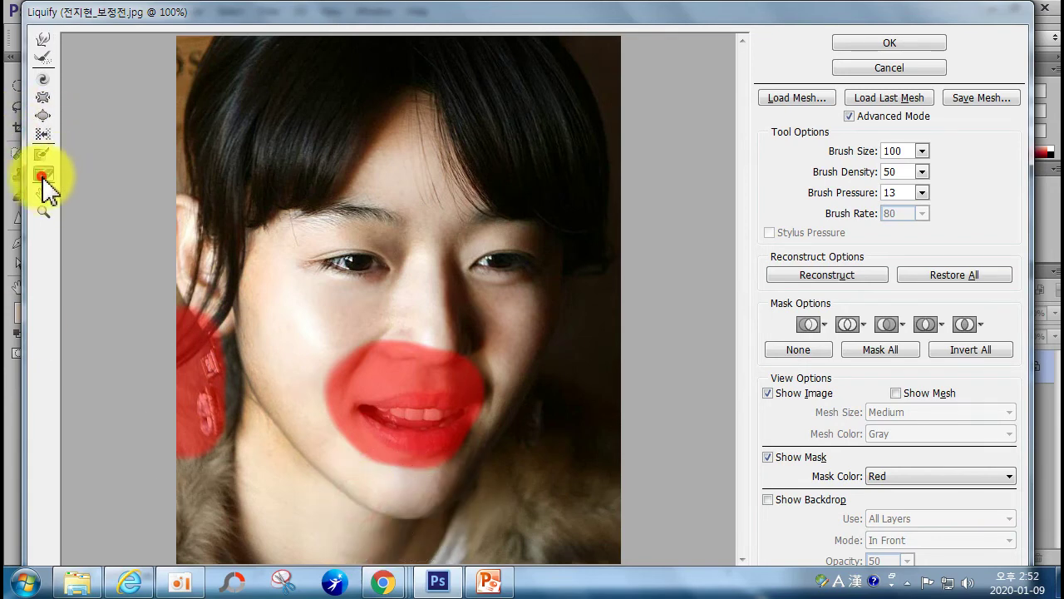
mouse_move(290, 482)
left_mouse_down()
mouse_move(208, 289)
mouse_move(210, 426)
mouse_move(157, 398)
mouse_move(185, 304)
mouse_move(227, 428)
mouse_move(402, 425)
mouse_move(381, 318)
mouse_move(378, 364)
mouse_move(468, 399)
mouse_move(421, 353)
mouse_move(402, 442)
mouse_move(426, 430)
mouse_move(461, 461)
mouse_move(390, 436)
mouse_move(449, 394)
mouse_move(442, 410)
mouse_move(335, 355)
mouse_move(449, 390)
mouse_move(478, 324)
left_mouse_up()
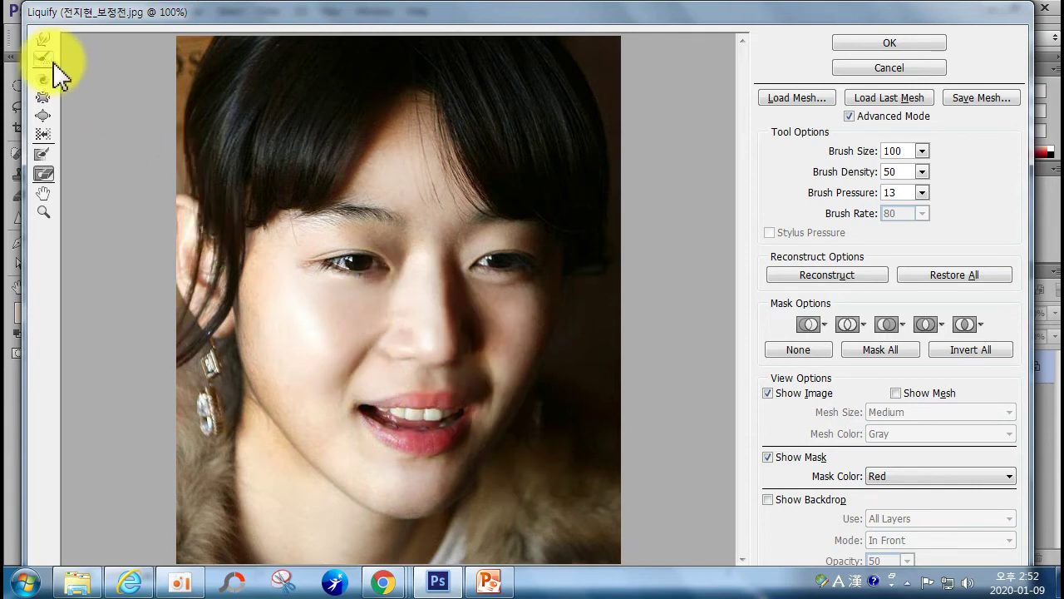
left_click(42, 154)
mouse_move(344, 308)
left_mouse_down()
mouse_move(363, 295)
mouse_move(333, 296)
mouse_move(352, 297)
left_mouse_up()
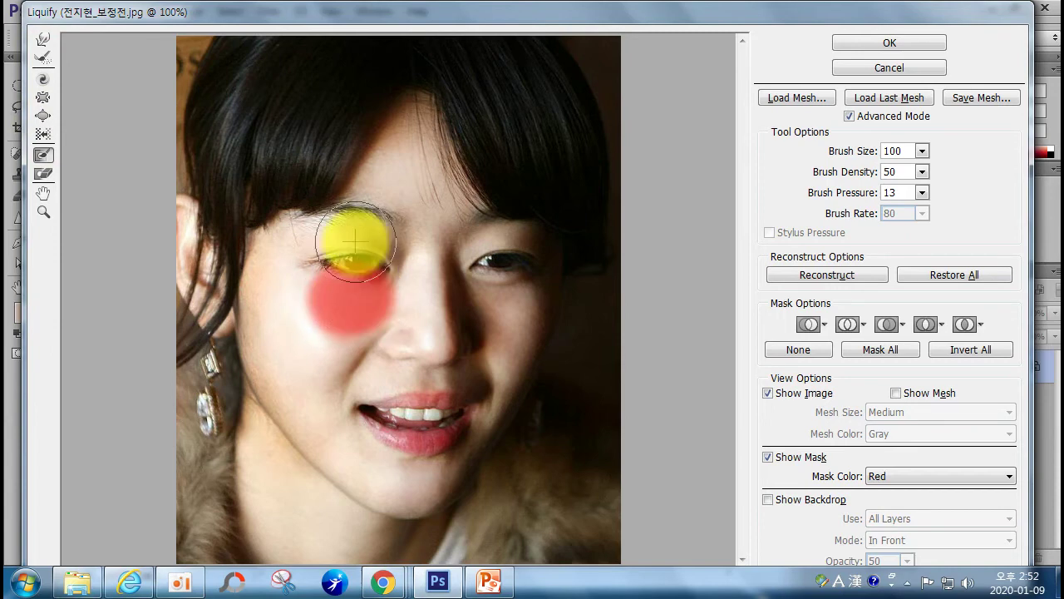
mouse_move(277, 220)
left_mouse_down()
mouse_move(330, 202)
mouse_move(423, 214)
left_mouse_up()
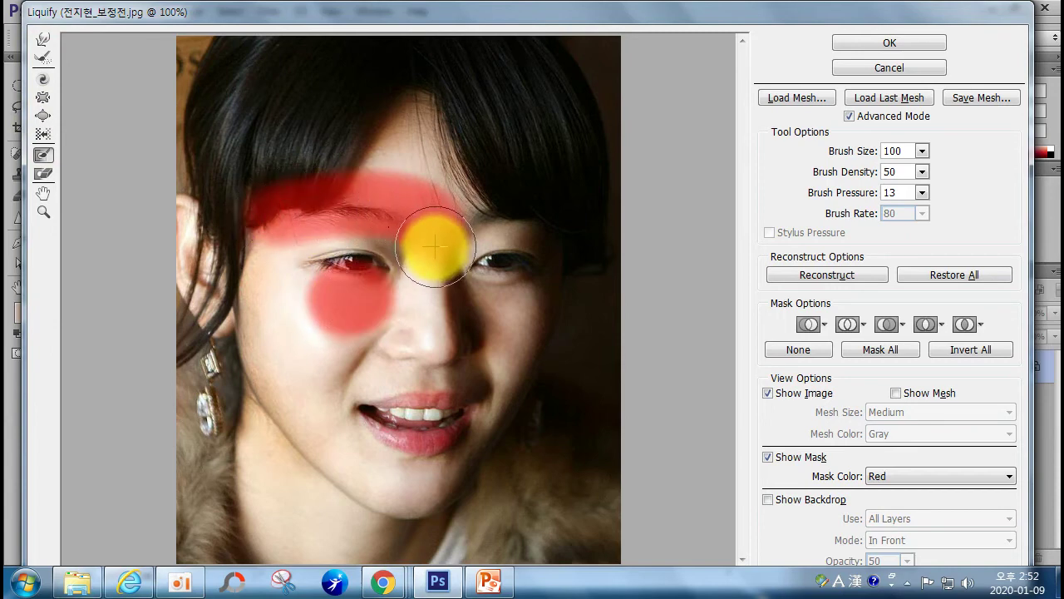
left_click(42, 39)
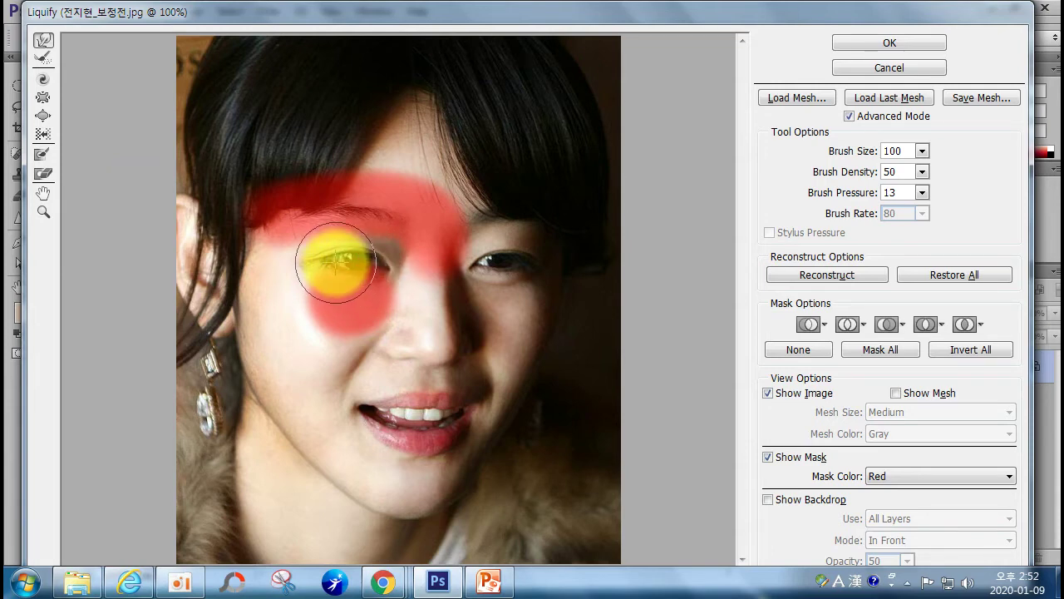
Step: Thaw all the frozen areas around the image-left eye, eyebrow and nose bridge, reducing the brush size to 80
left_click(44, 154)
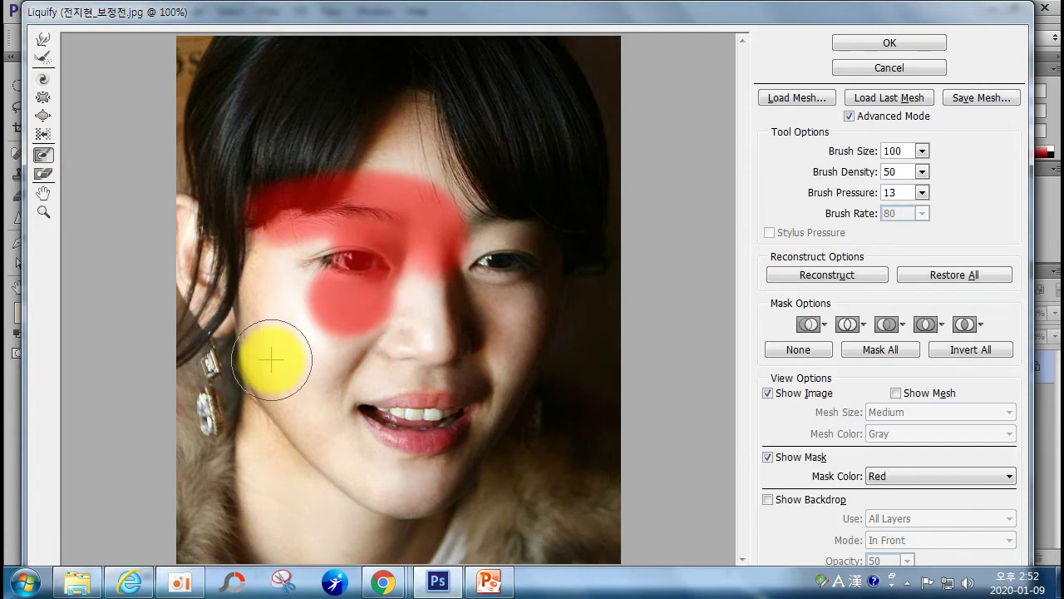
left_click(43, 173)
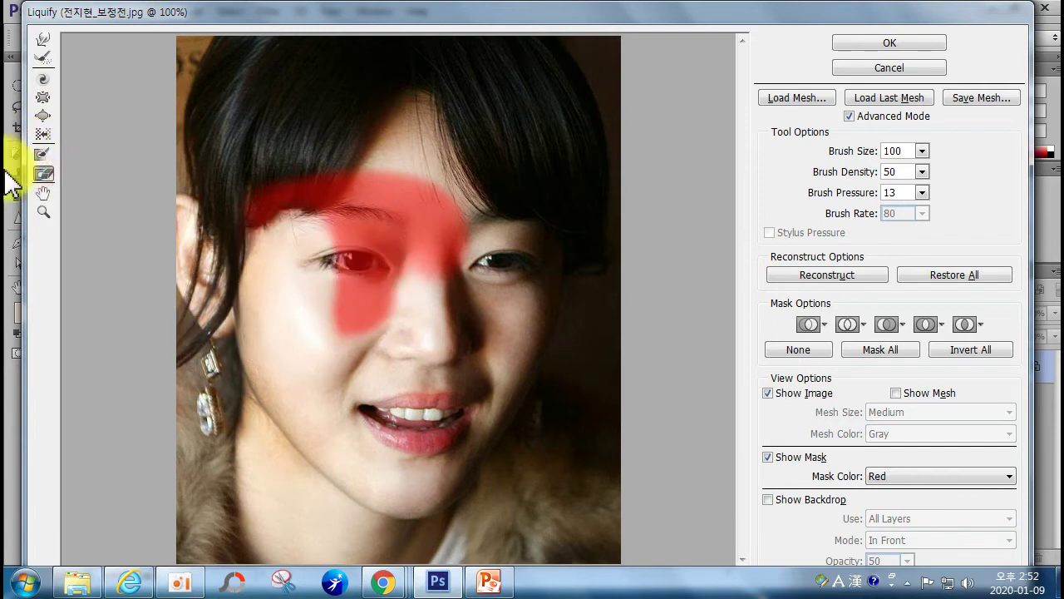
left_click(43, 39)
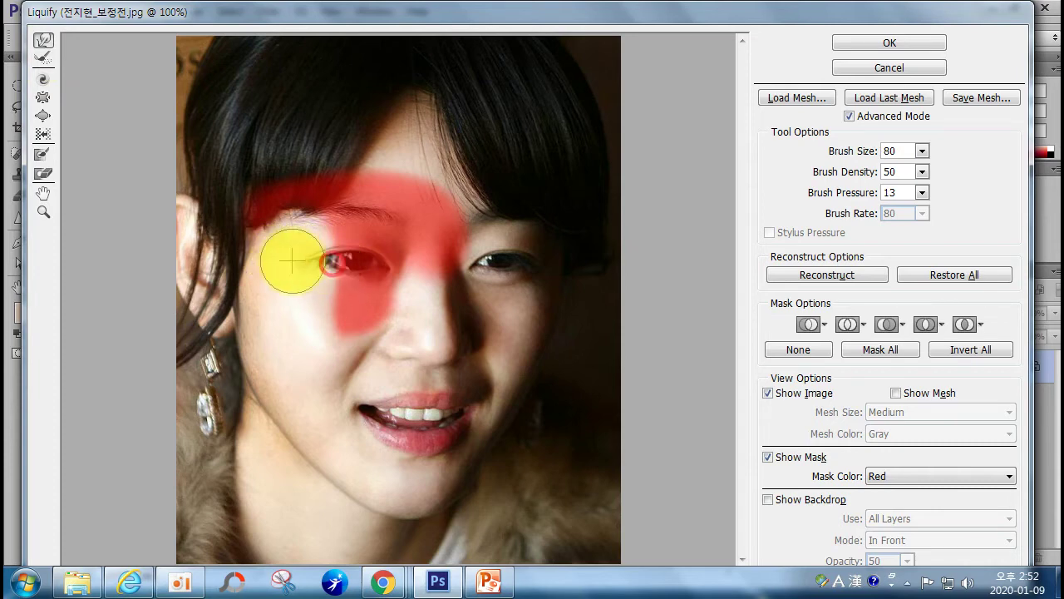
left_click(43, 174)
mouse_move(295, 340)
left_mouse_down()
mouse_move(393, 290)
mouse_move(427, 210)
mouse_move(354, 247)
mouse_move(379, 203)
mouse_move(327, 243)
mouse_move(296, 212)
mouse_move(415, 244)
mouse_move(226, 224)
mouse_move(405, 218)
mouse_move(241, 282)
mouse_move(385, 226)
mouse_move(482, 556)
left_mouse_up()
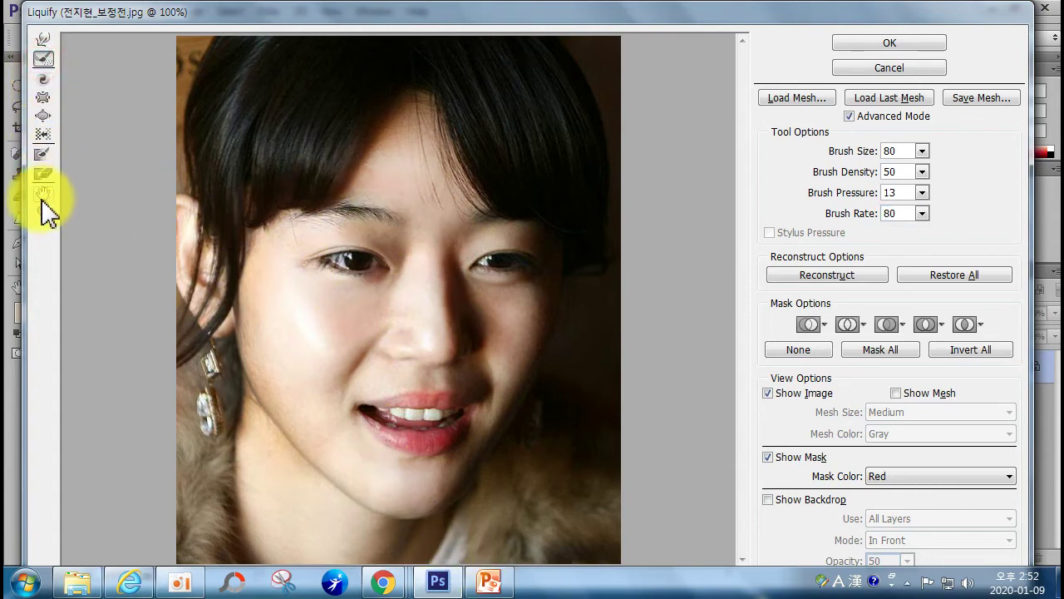
Step: Try freezing the image-left upper eyelid and eyebrow before using Forward Warp, and thaw that mask
left_click(44, 154)
mouse_move(359, 251)
left_mouse_down()
mouse_move(332, 230)
mouse_move(391, 233)
mouse_move(324, 236)
mouse_move(309, 218)
left_mouse_up()
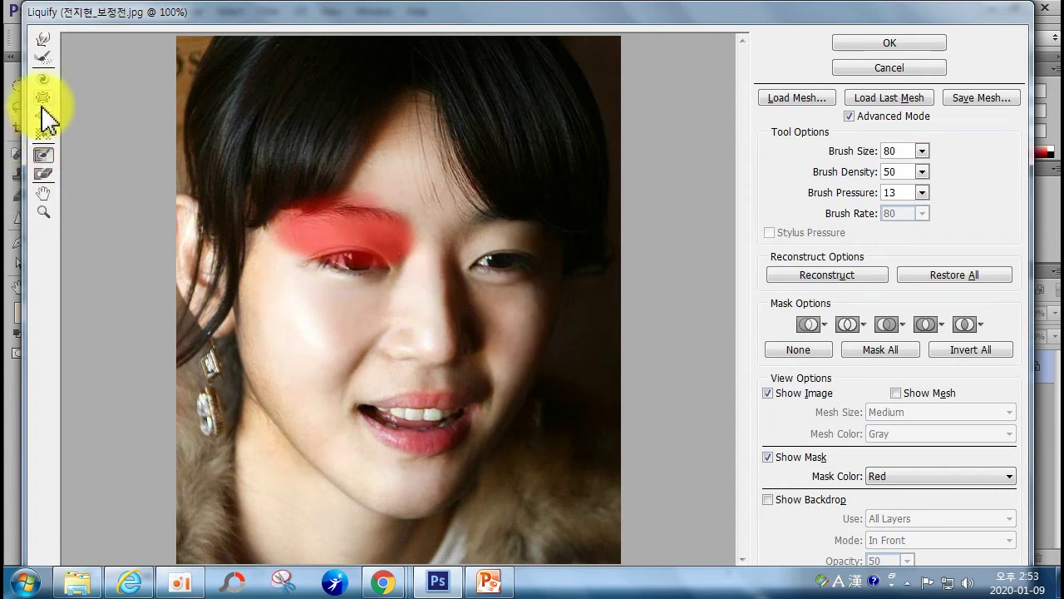
left_click(43, 39)
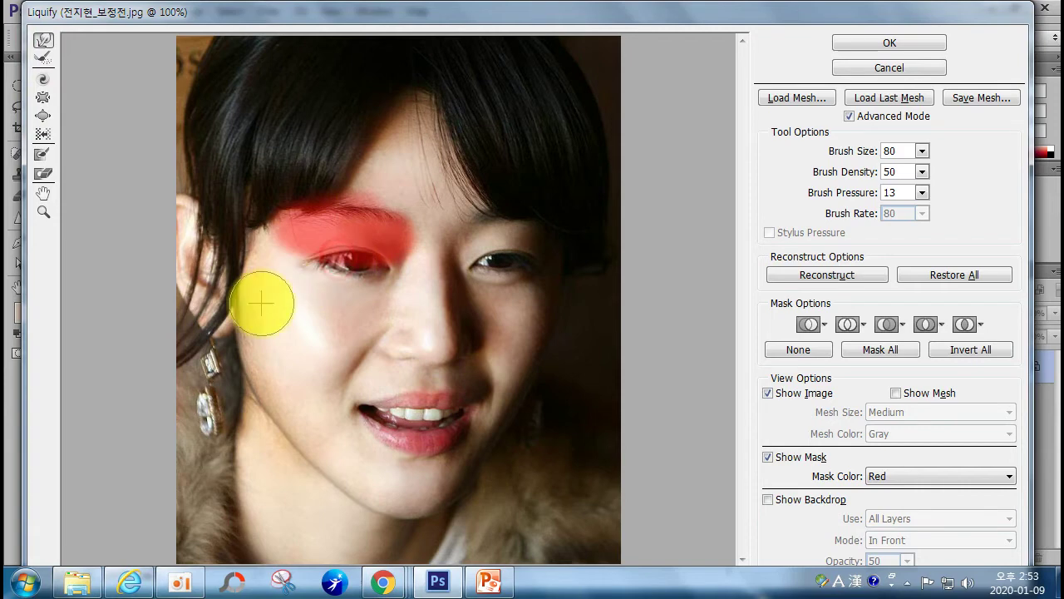
left_click(43, 173)
left_click_drag(356, 296, 309, 207)
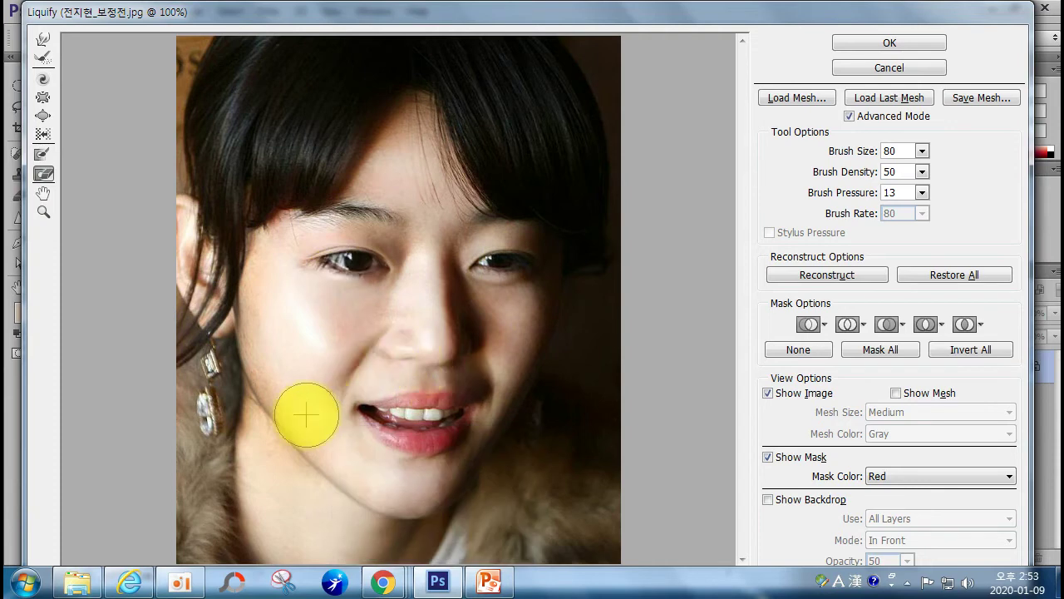
Step: Freeze a ring of skin around the image-left eye and its eyebrow with an 80 brush, leaving the iris unmasked
left_click(43, 154)
left_click_drag(287, 226, 304, 238)
left_click_drag(309, 280, 312, 287)
mouse_move(404, 253)
left_mouse_down()
mouse_move(415, 261)
mouse_move(411, 274)
left_mouse_up()
mouse_move(351, 212)
left_mouse_down()
mouse_move(328, 222)
mouse_move(375, 218)
mouse_move(316, 225)
mouse_move(368, 232)
left_mouse_up()
Step: Enlarge the iris of the image-left eye with the Bloat tool at brush size 35
key("bracketleft")
key("bracketleft")
key("bracketleft")
key("bracketleft")
key("bracketleft")
key("bracketleft")
key("bracketleft")
key("bracketleft")
key("bracketleft")
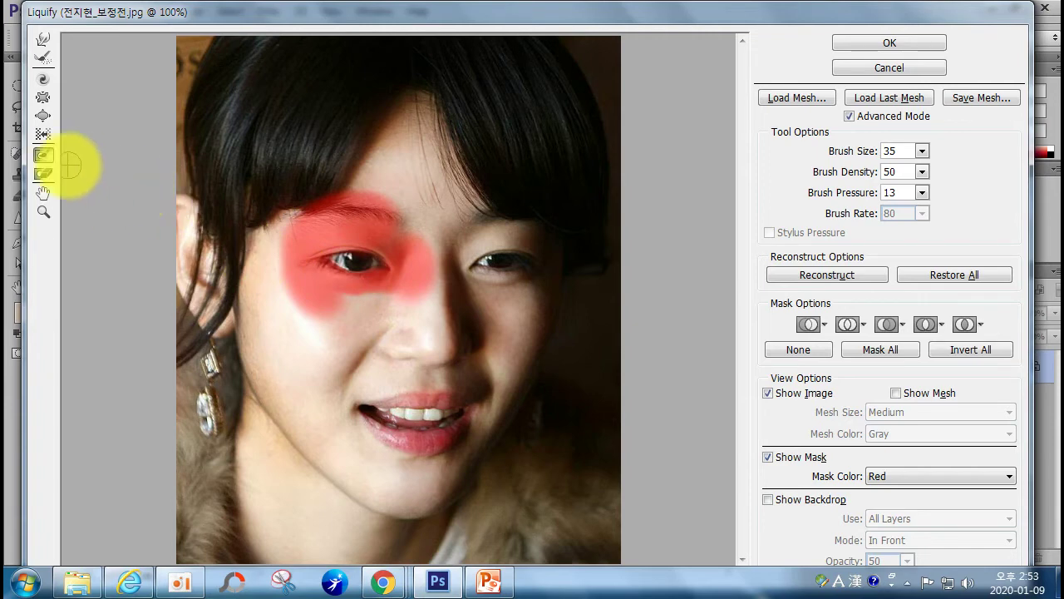
left_click(42, 116)
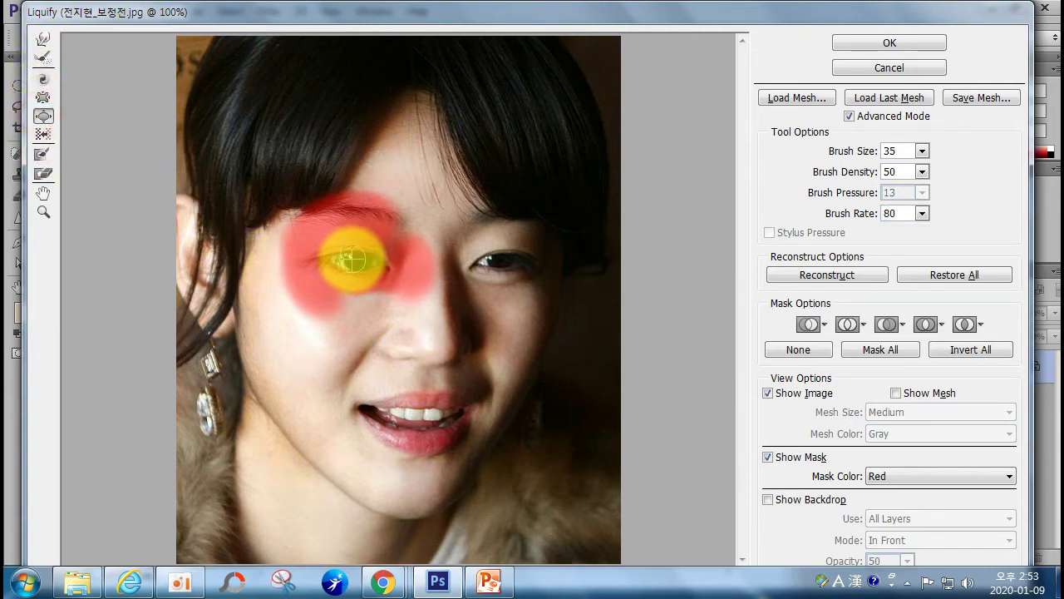
left_click_drag(353, 259, 350, 262)
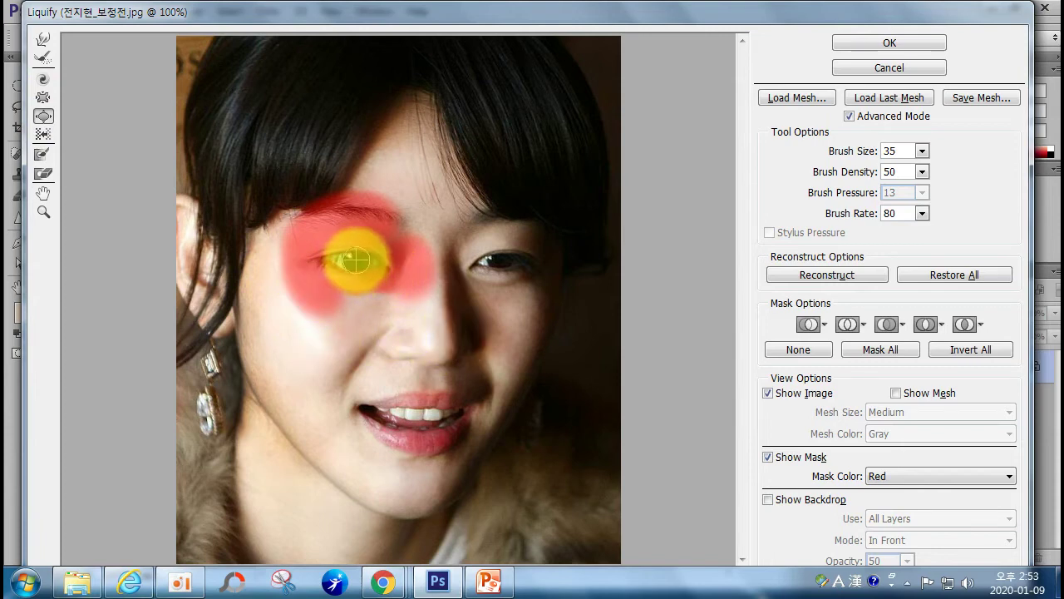
Step: Thaw the mask around the image-left eye and apply the Liquify changes to the portrait
left_click(43, 172)
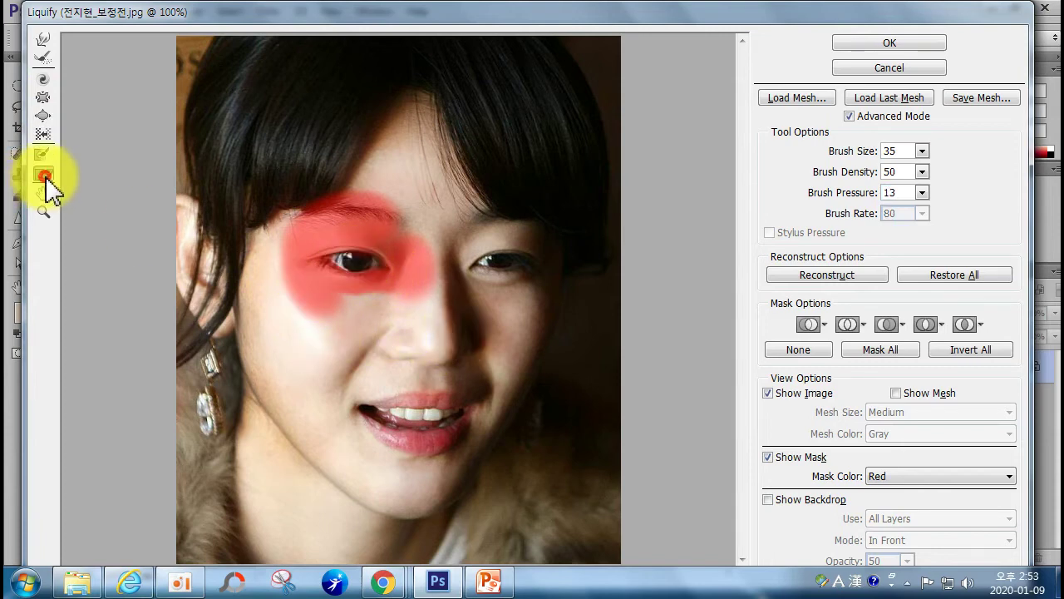
left_click(272, 337)
mouse_move(289, 278)
left_mouse_down()
mouse_move(362, 311)
mouse_move(347, 225)
mouse_move(295, 240)
mouse_move(418, 311)
left_mouse_up()
key("bracketright")
key("bracketright")
key("bracketright")
key("bracketright")
key("bracketright")
key("bracketright")
key("bracketright")
left_click_drag(388, 449, 498, 451)
left_click(887, 44)
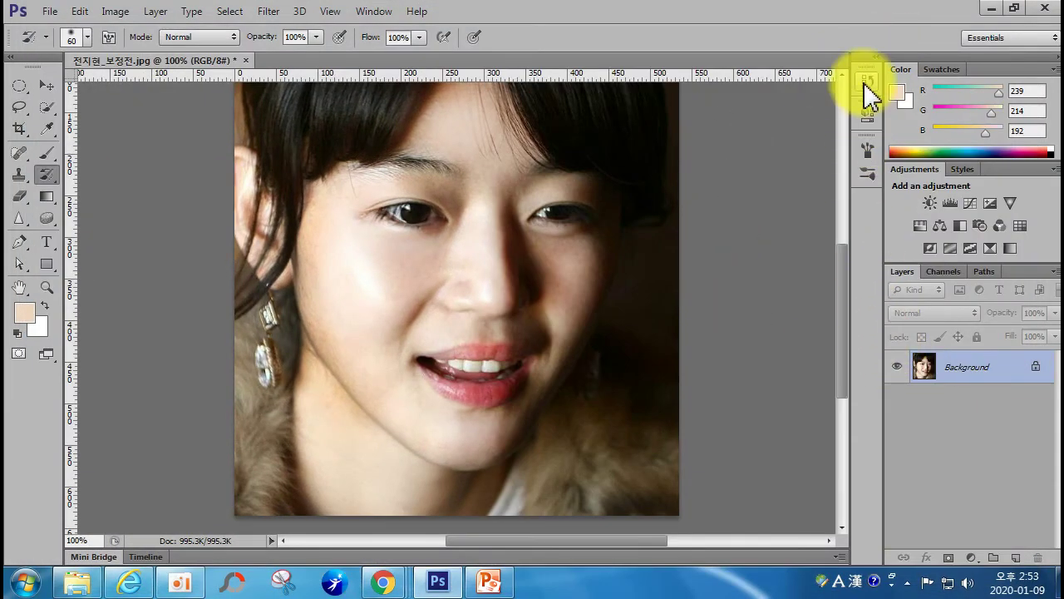
Step: Compare the portrait before and after Liquify by switching between the last Sponge Tool and Liquify history states, ending on Liquify
left_click(866, 84)
left_click(748, 243)
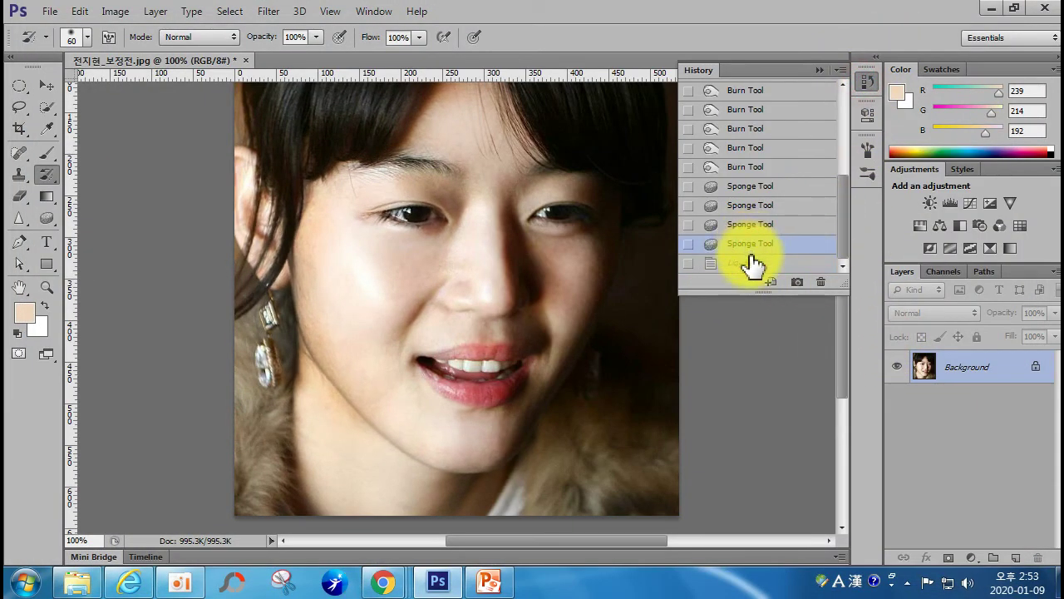
left_click(751, 257)
left_click(750, 247)
left_click(751, 258)
left_click(750, 247)
left_click(750, 256)
left_click(751, 245)
left_click(754, 264)
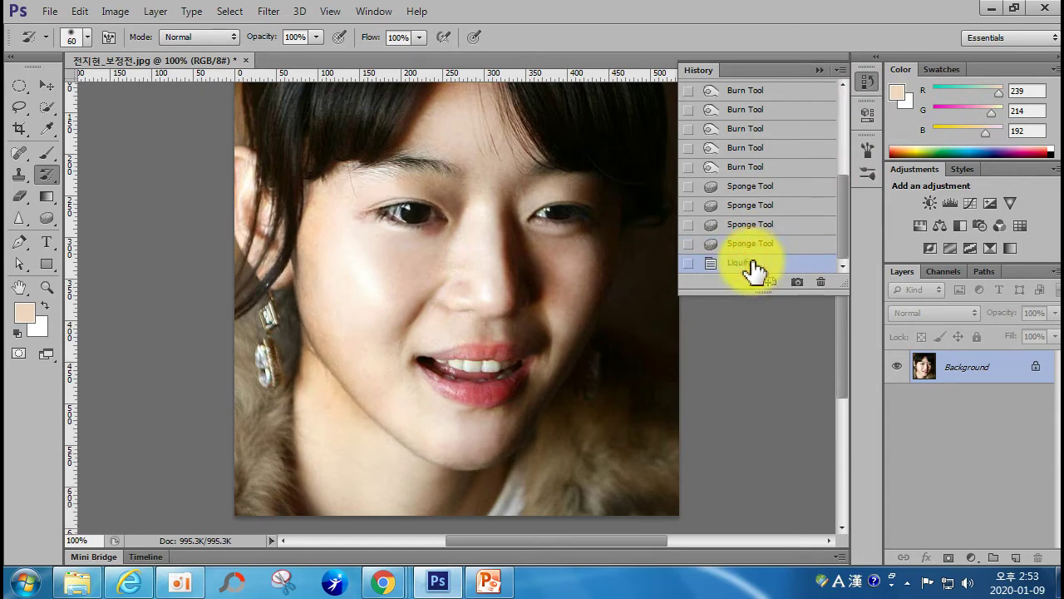
left_click(750, 245)
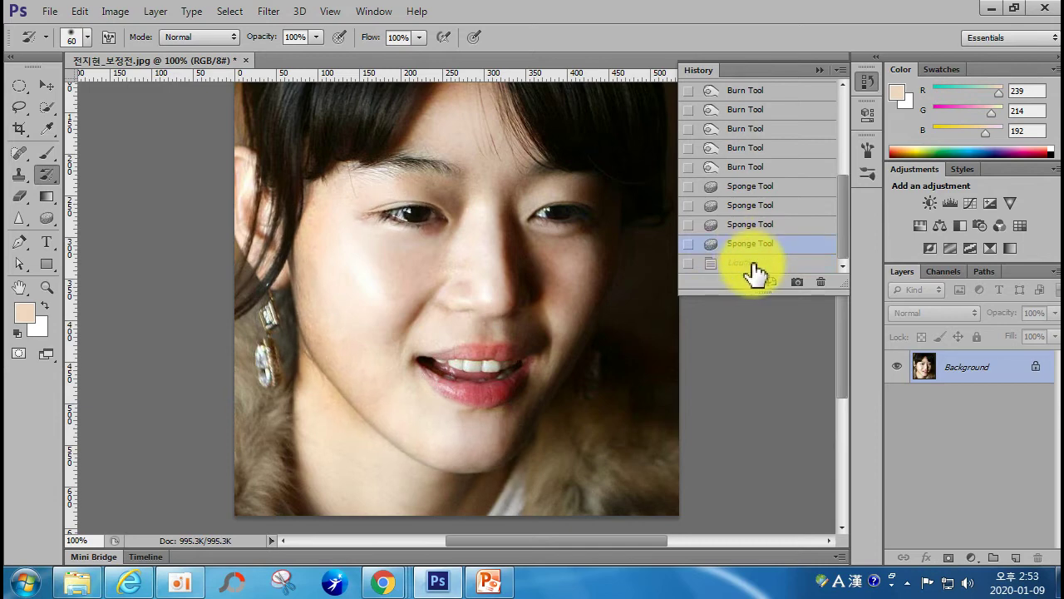
left_click(753, 264)
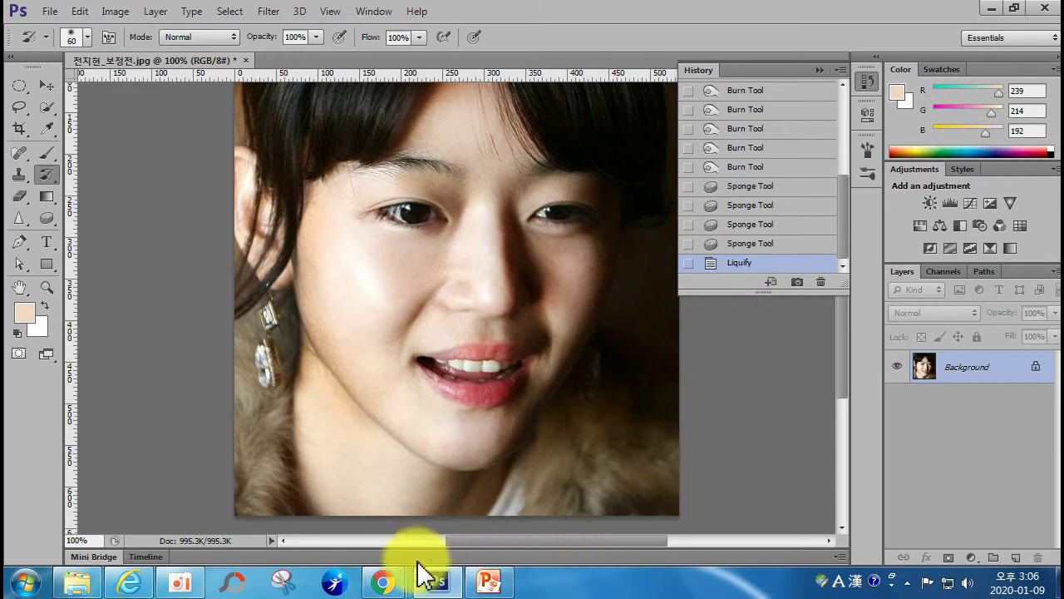
Step: Switch to Internet Explorer and search Naver for images of 허경환
right_click(385, 581)
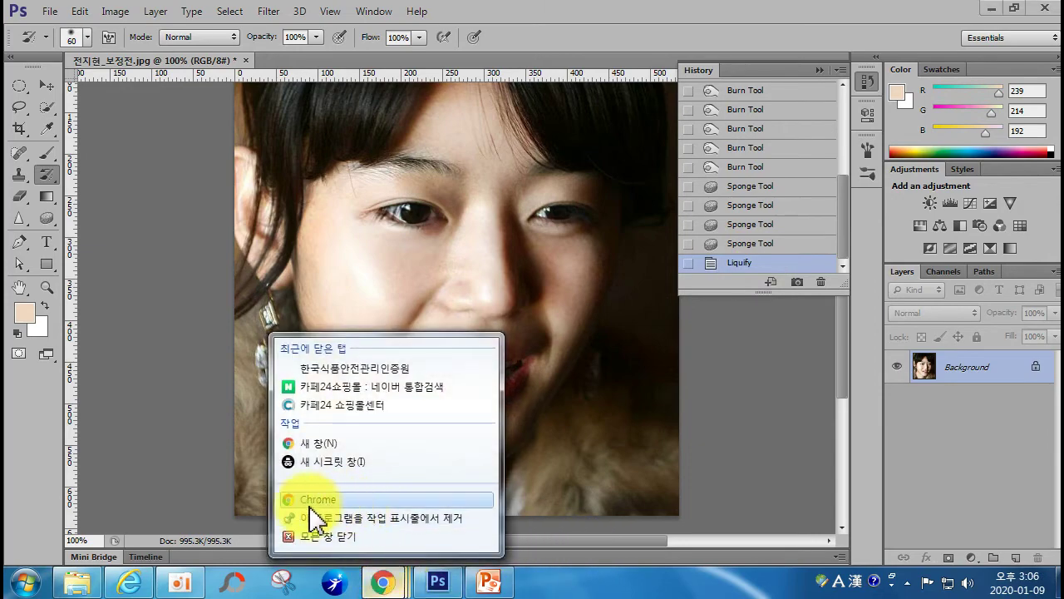
right_click(131, 580)
left_click(125, 504)
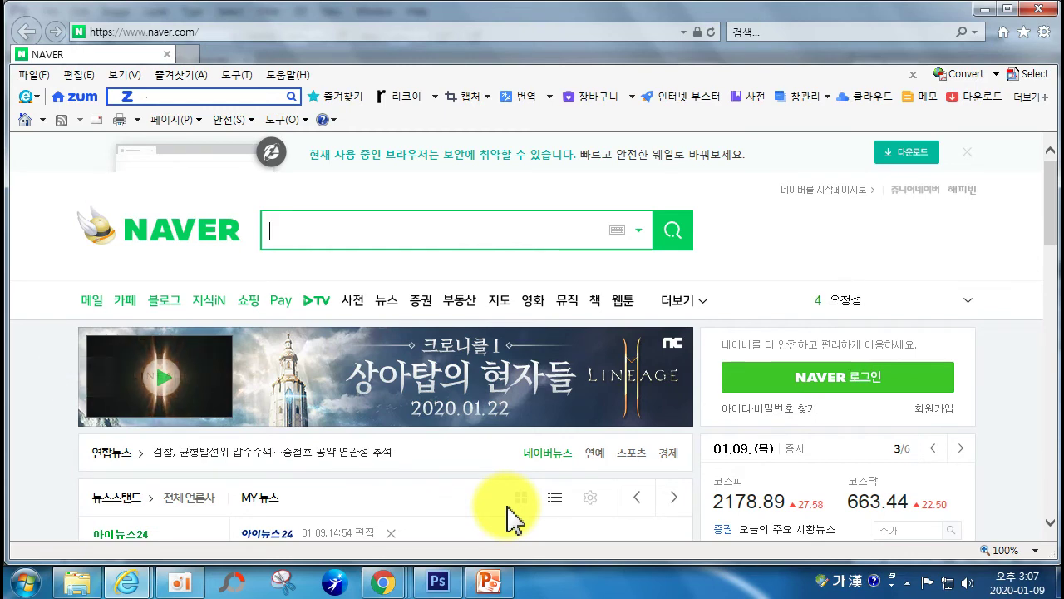
type("허경호")
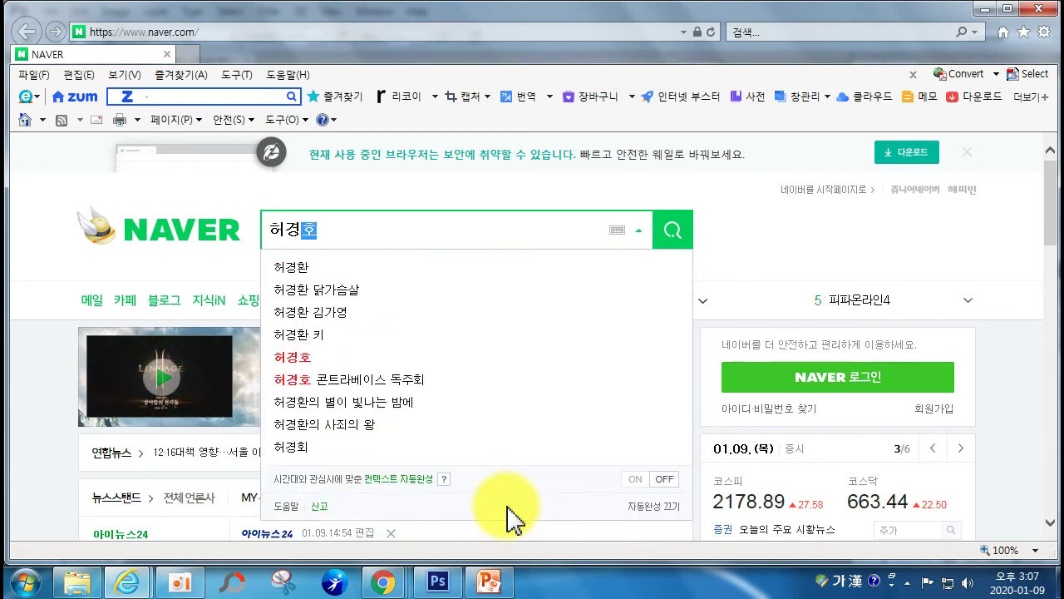
type("와")
type("환")
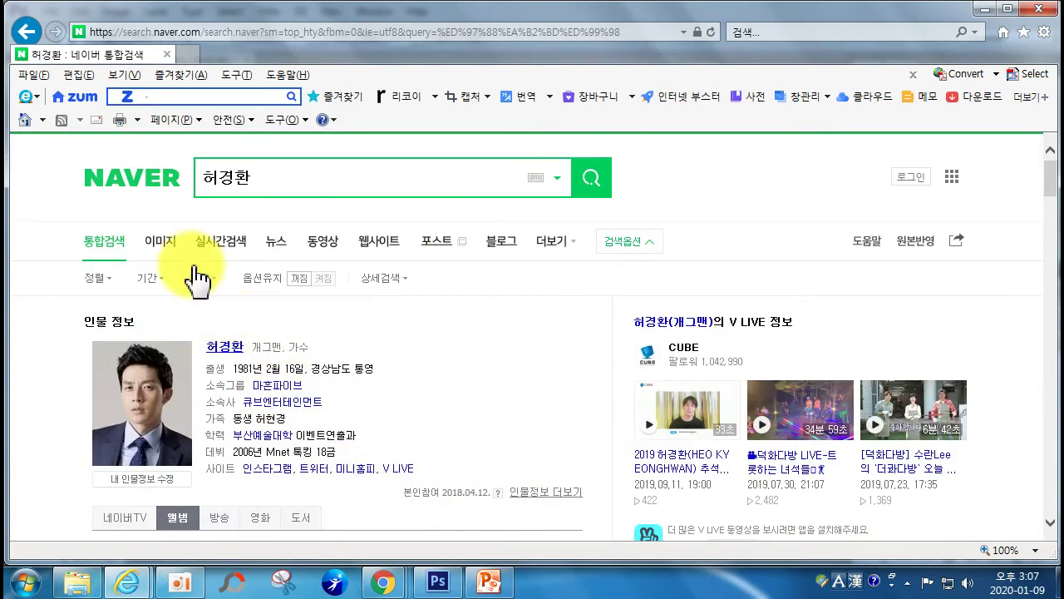
left_click(165, 247)
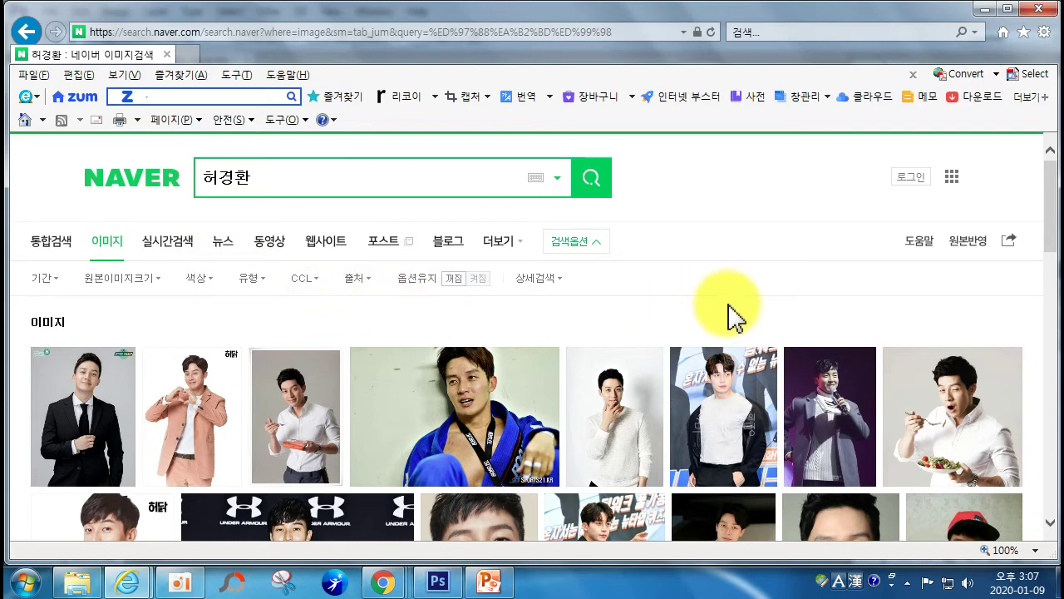
Step: Browse the image results, preview the full-length black suit profile photo, and open its source blog post
scroll(731, 311, "down", 2)
scroll(736, 297, "down", 1)
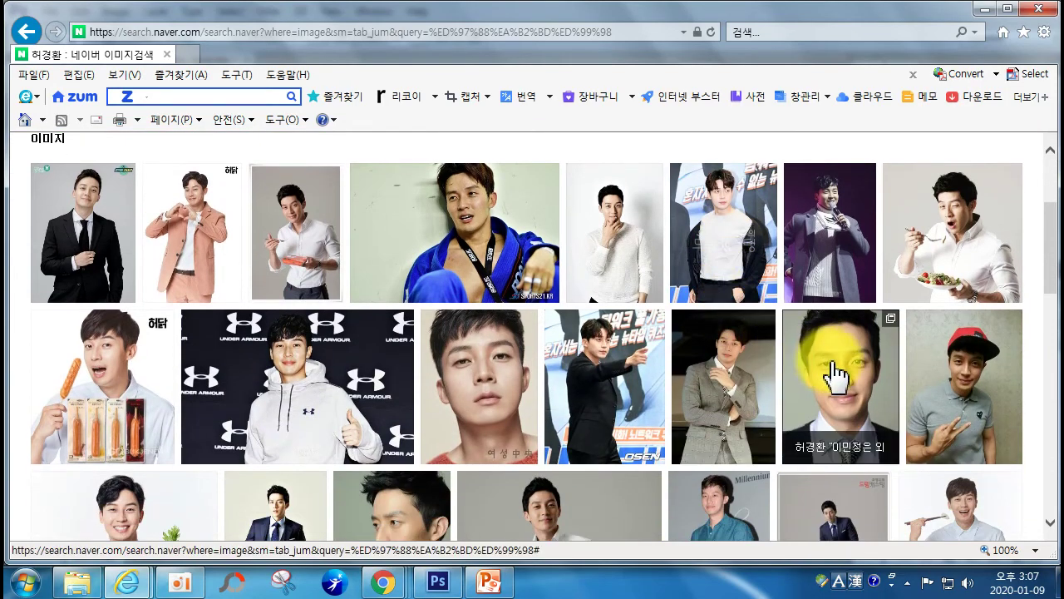
scroll(434, 395, "up", 1)
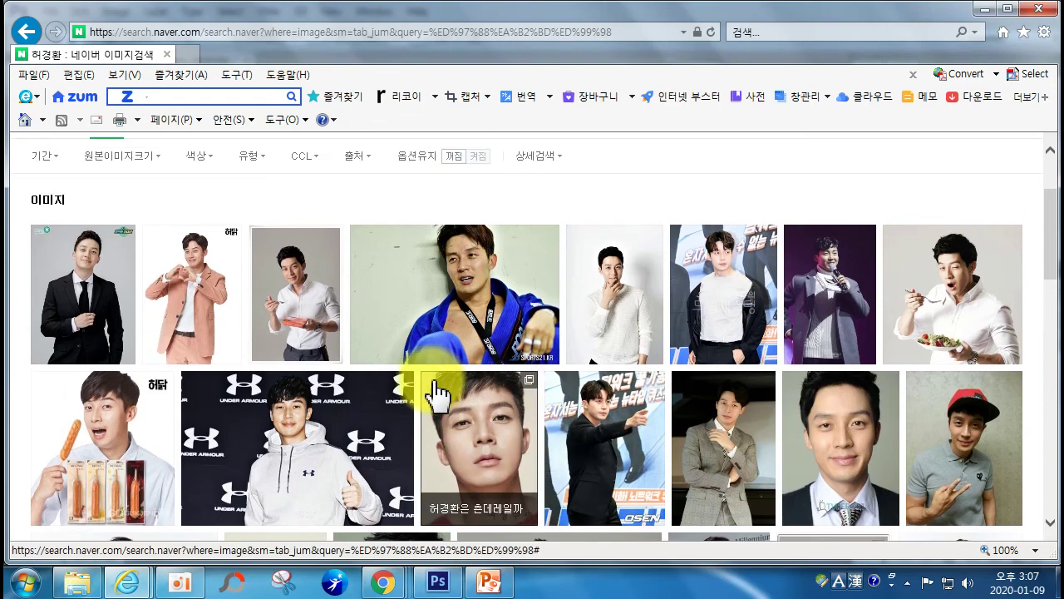
scroll(271, 404, "up", 1)
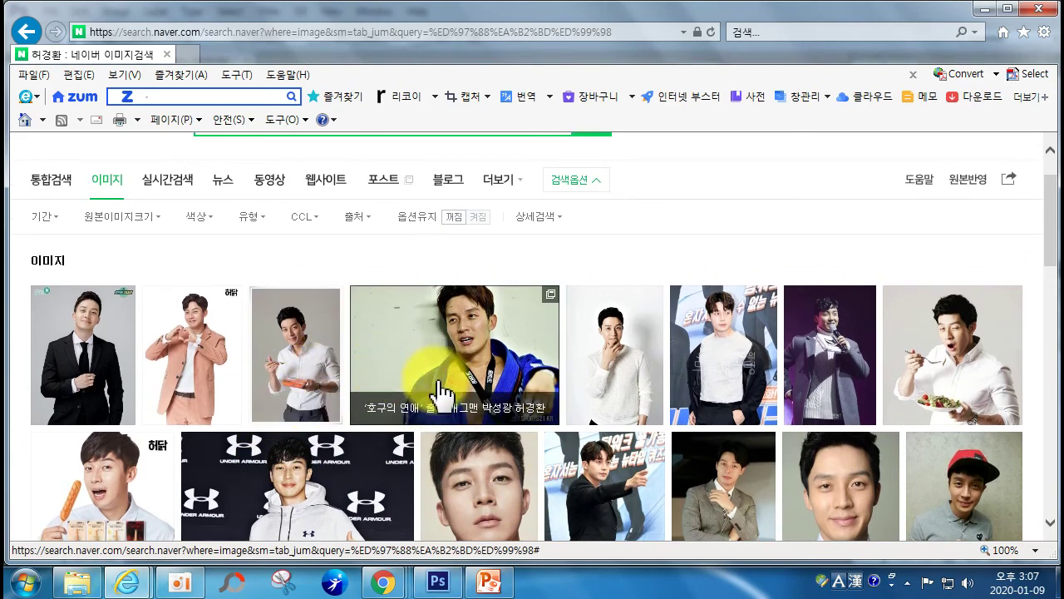
left_click(231, 371)
scroll(499, 349, "down", 8)
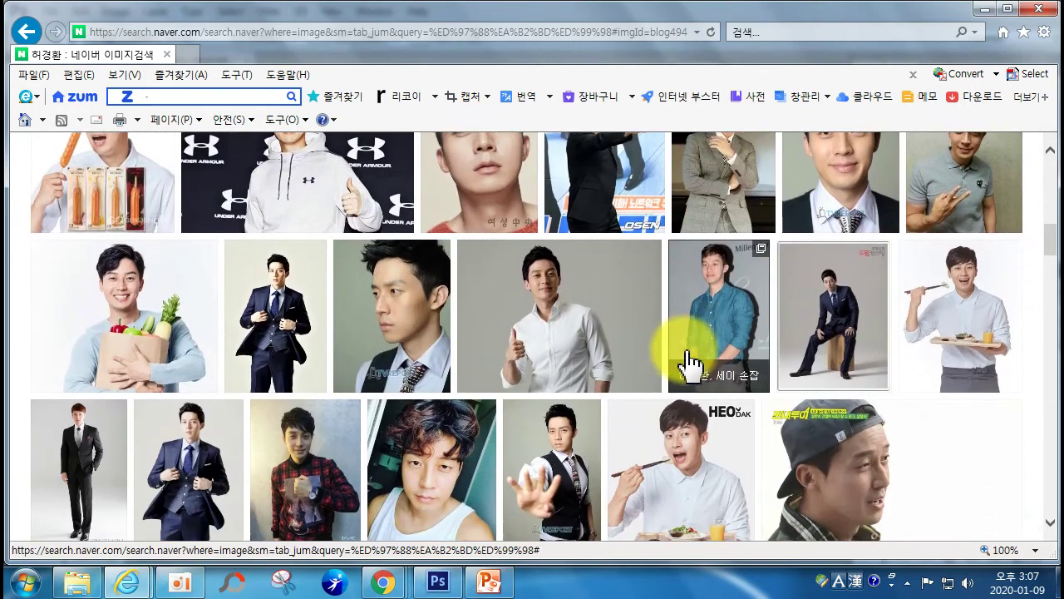
scroll(689, 364, "down", 3)
left_click(65, 290)
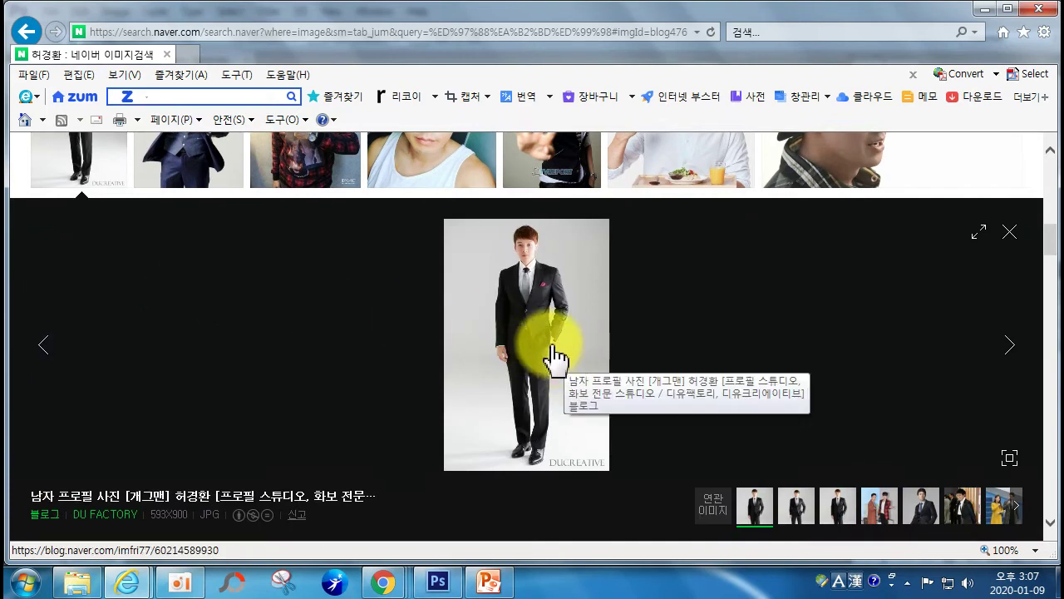
left_click(510, 373)
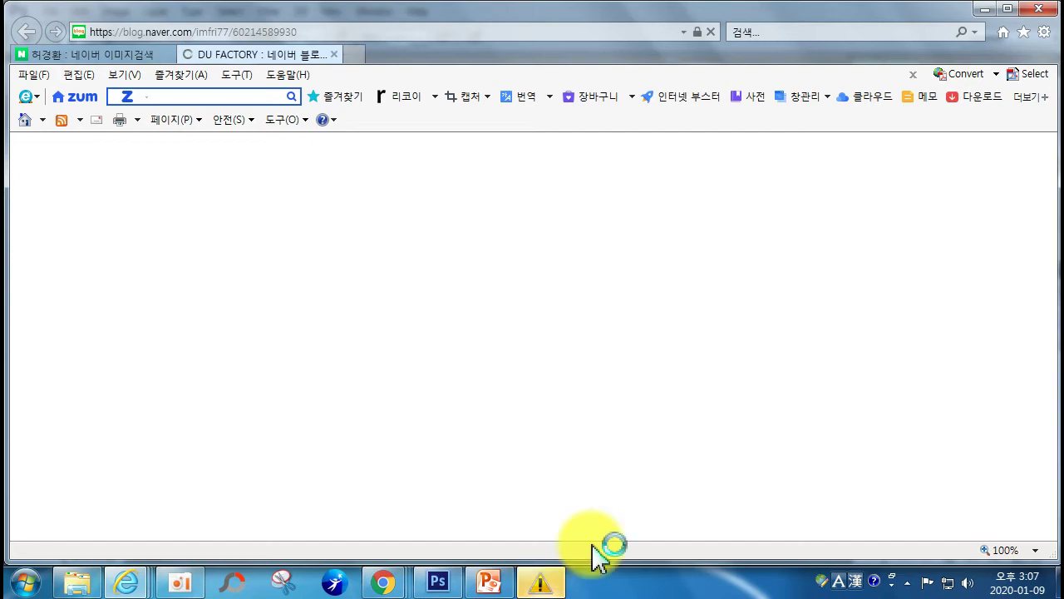
Step: Browse the DU FACTORY blog post and copy the photo of the man in a black suit with a pink pocket square
scroll(827, 379, "down", 6)
scroll(826, 380, "up", 3)
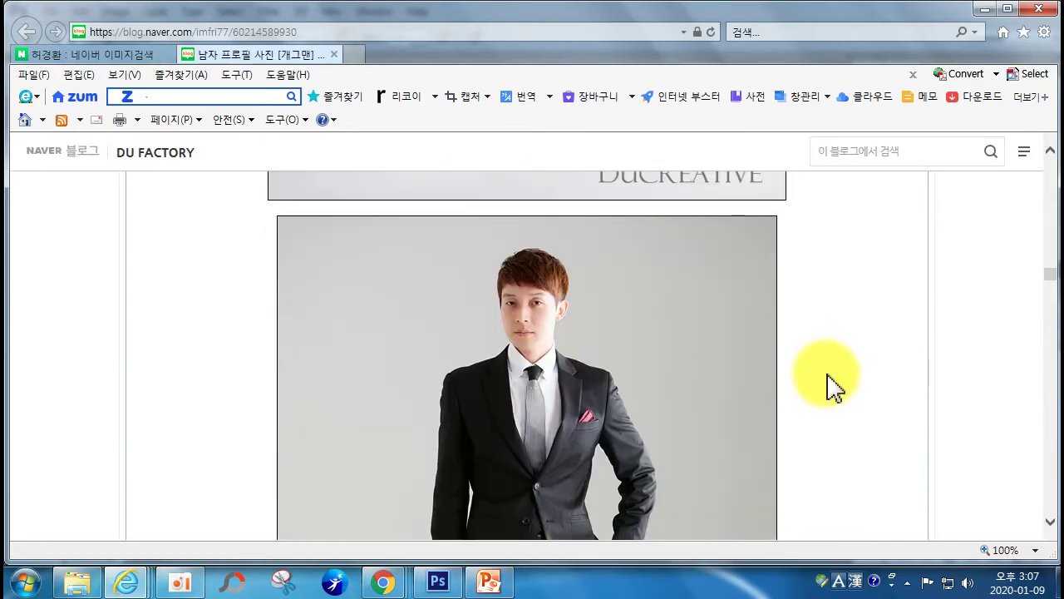
scroll(833, 386, "down", 8)
scroll(813, 420, "down", 10)
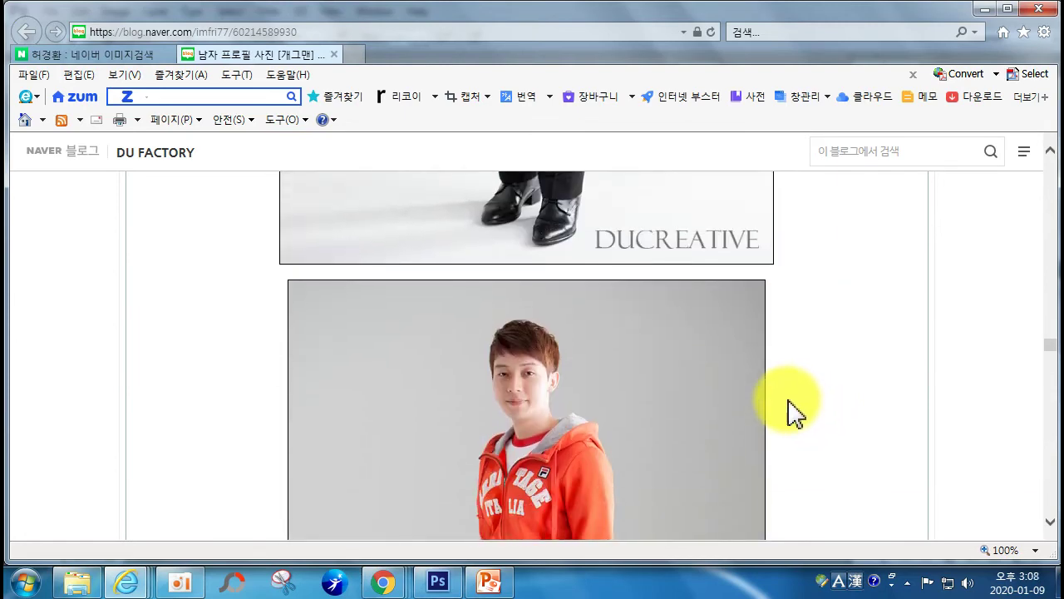
scroll(793, 407, "up", 10)
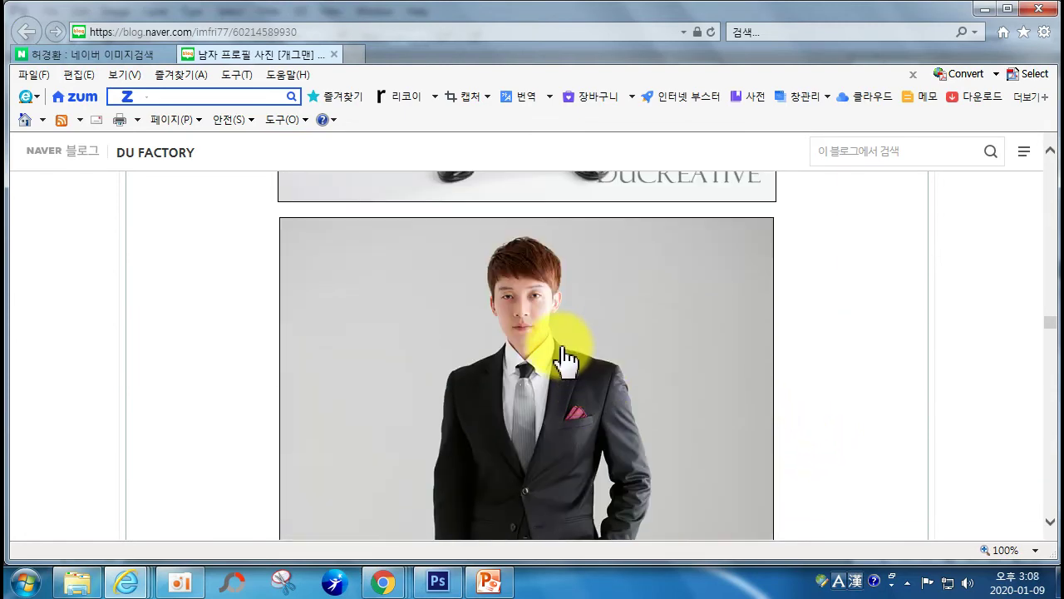
right_click(563, 359)
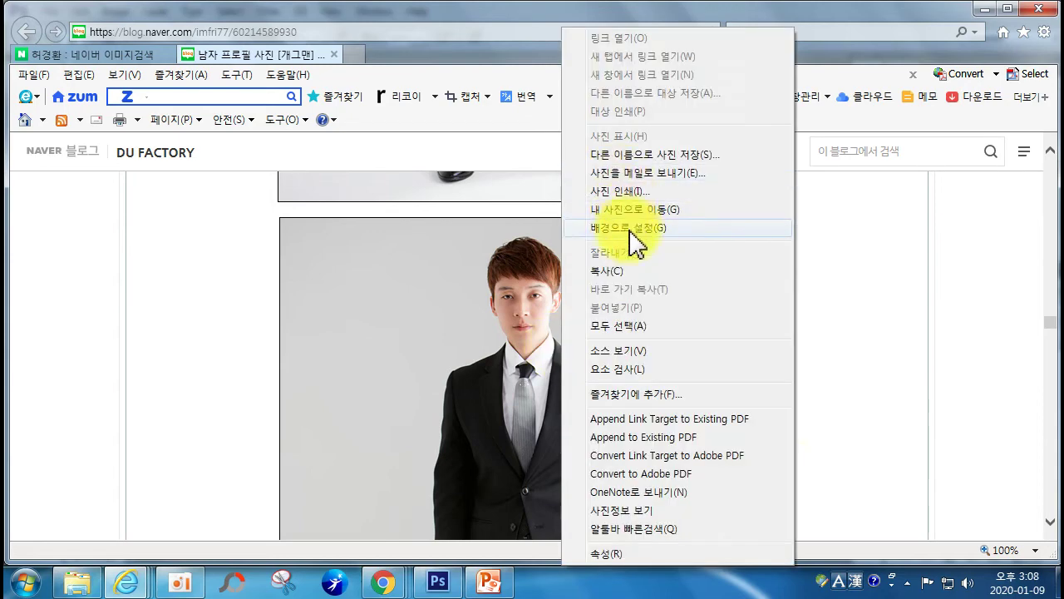
left_click(615, 272)
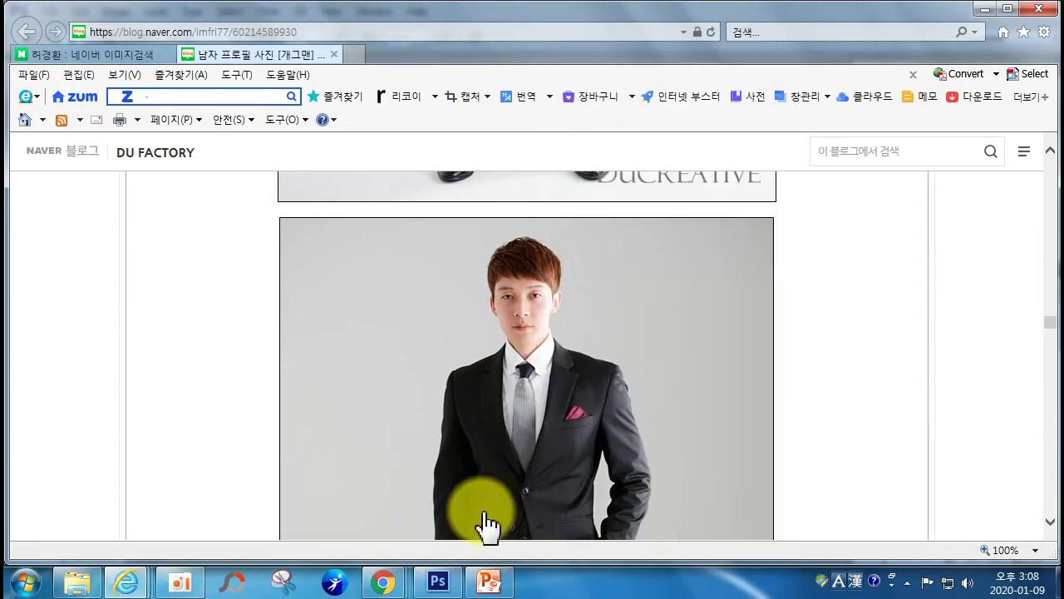
Step: Switch back to Photoshop and close the retouched portrait without saving its changes
left_click(444, 578)
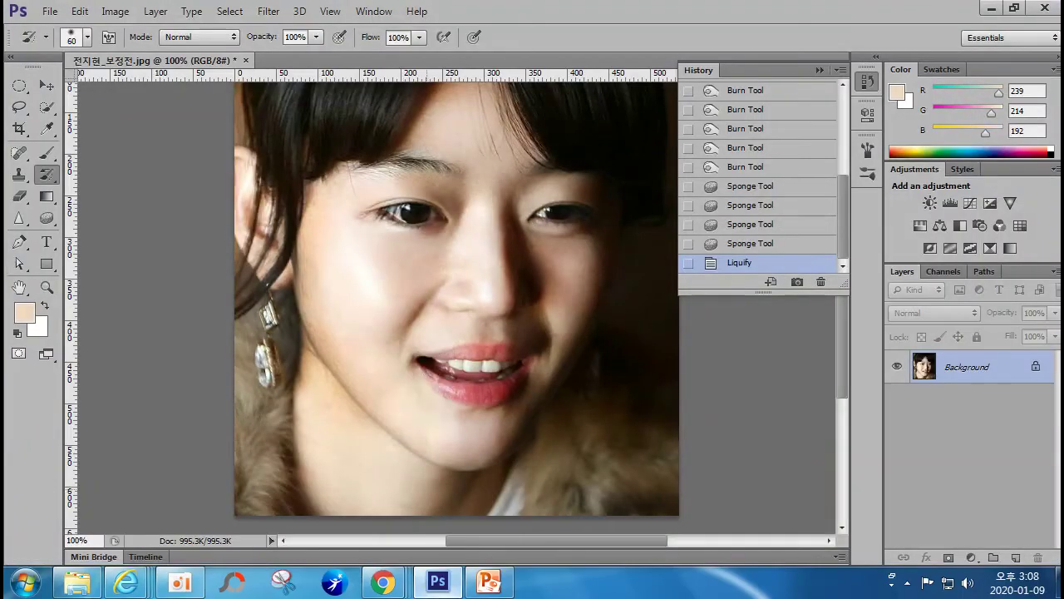
left_click(247, 61)
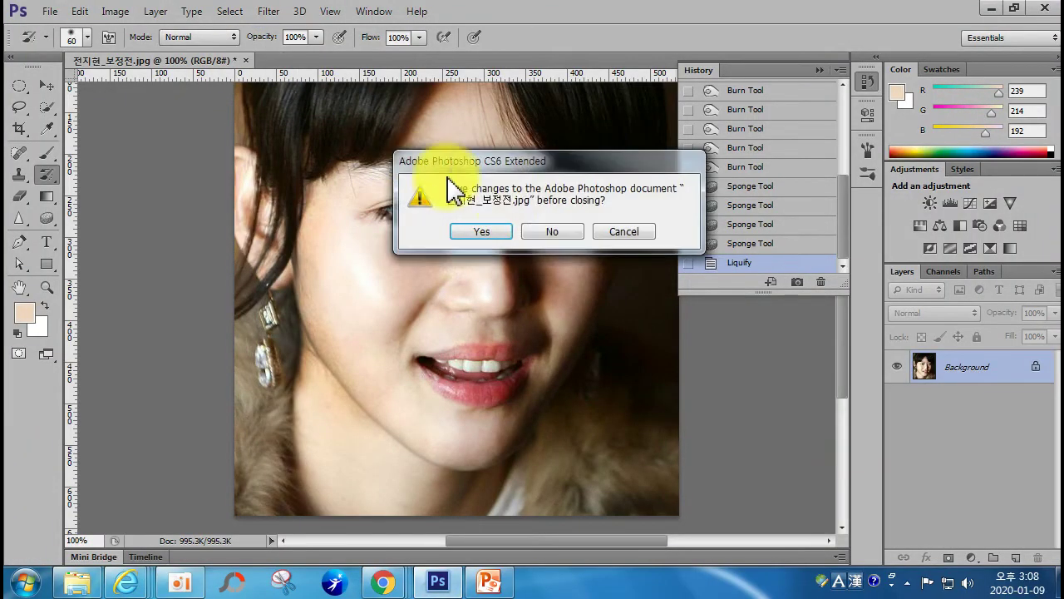
left_click(550, 229)
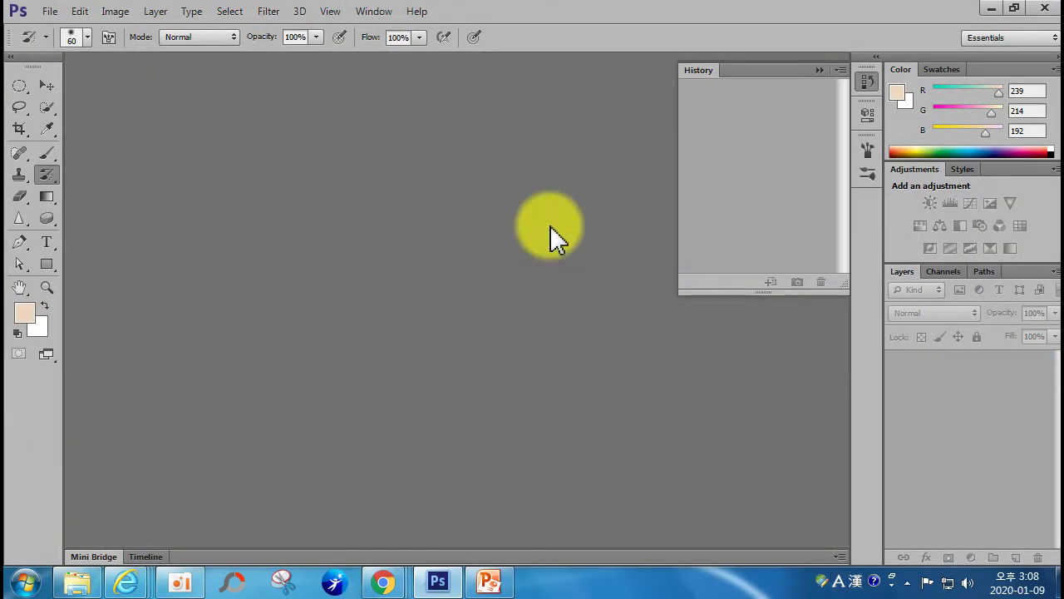
Step: Create a new blank document and paste the copied full-length suit photo into it
left_click(54, 13)
left_click(57, 28)
left_click(619, 148)
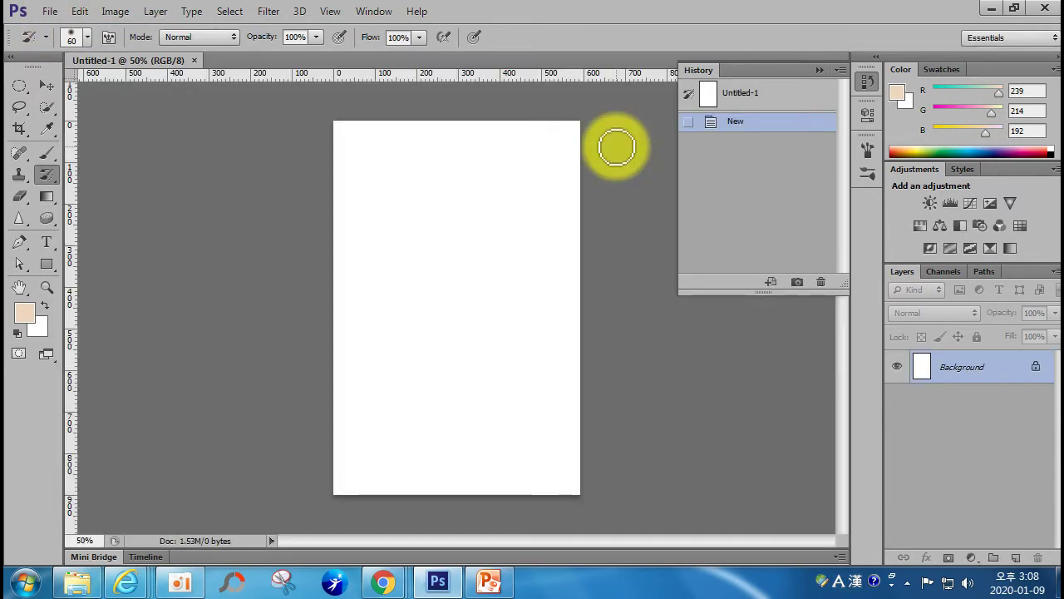
key("ctrl+v")
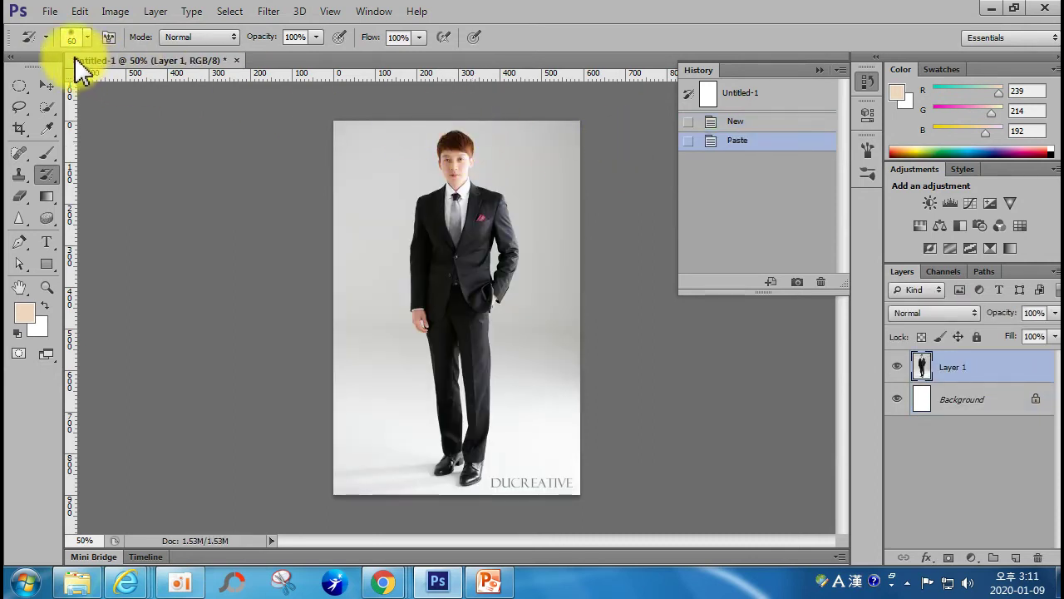
Step: Select the photo from the thighs down with the Rectangular Marquee, try stretching it slightly downward with Free Transform, and deselect
left_click(25, 84)
left_click(27, 91)
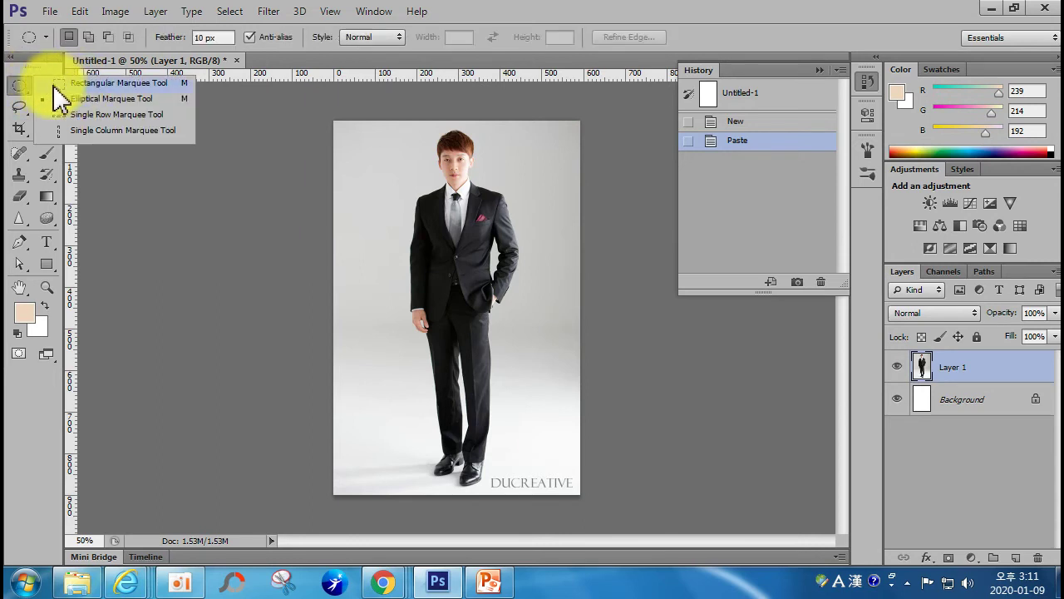
left_click(112, 84)
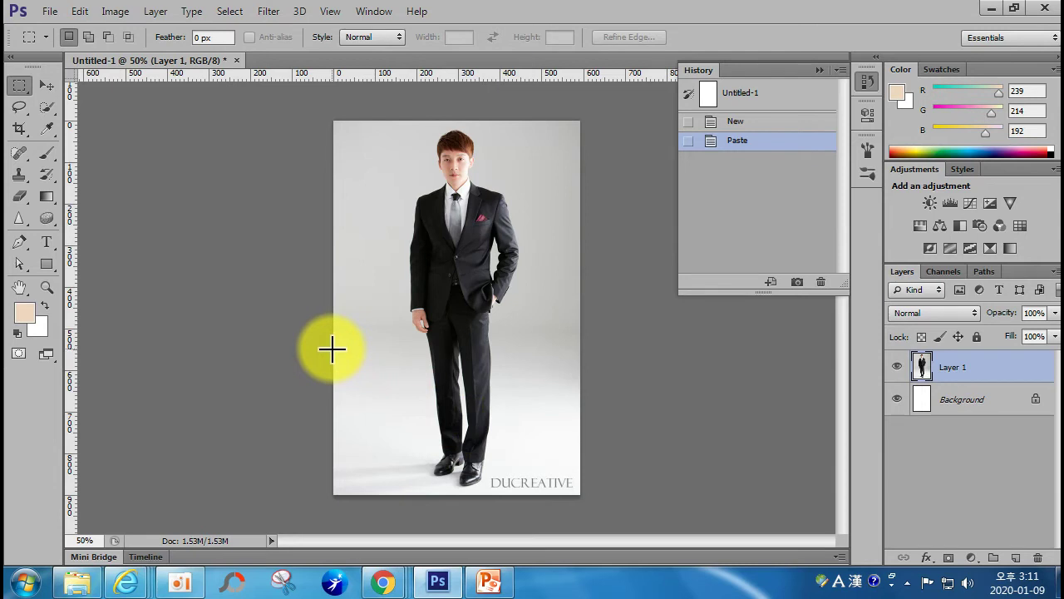
left_click_drag(331, 348, 623, 495)
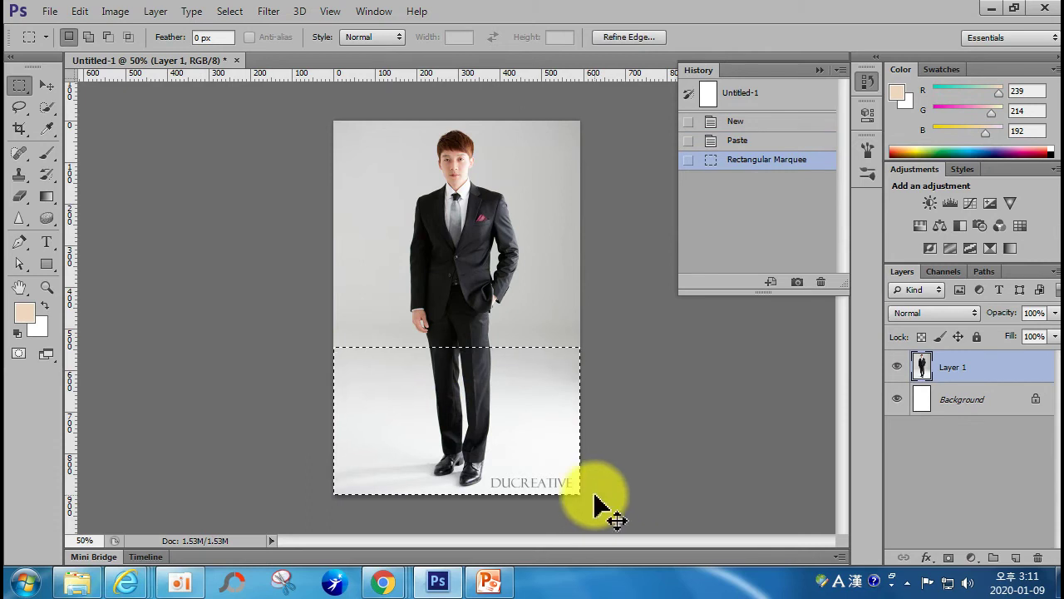
key("ctrl+t")
left_click_drag(463, 496, 465, 504)
left_click_drag(465, 505, 467, 505)
key("Return")
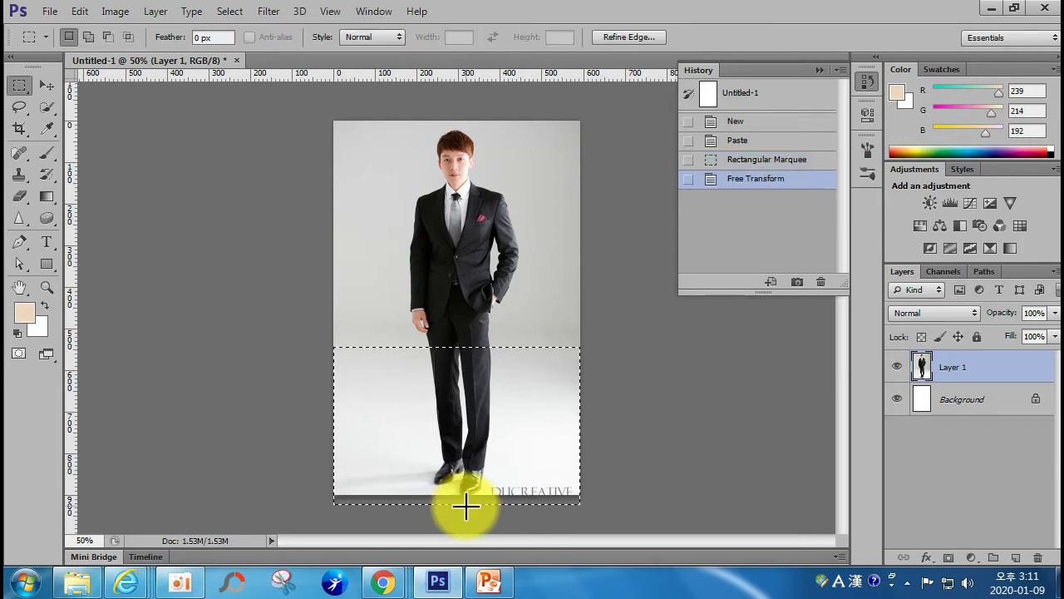
key("ctrl+d")
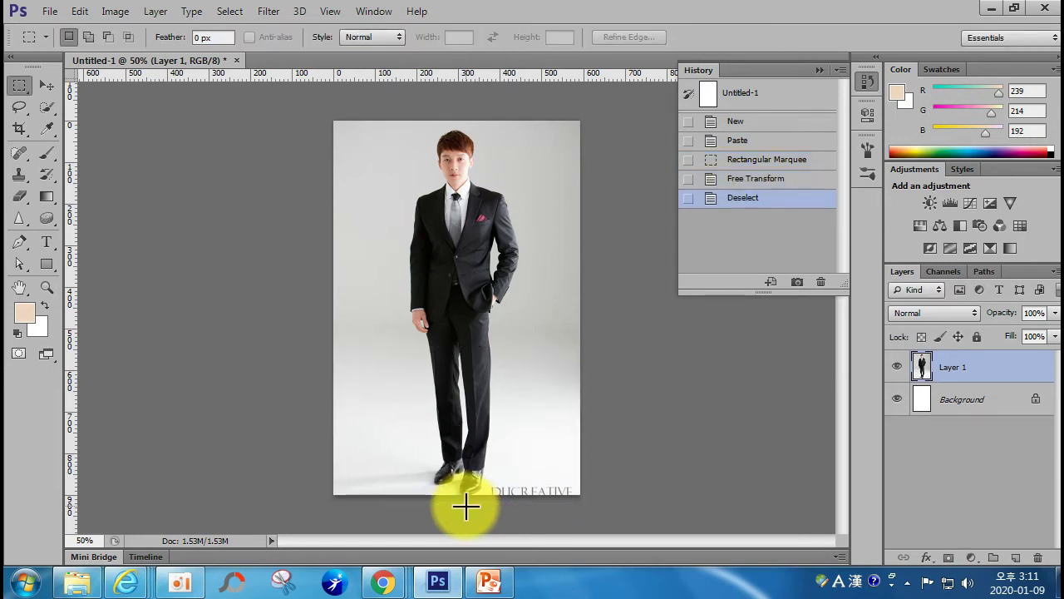
Step: Undo the leg stretch and clear the rectangular selection
key("ctrl+alt+z")
key("ctrl+alt+z")
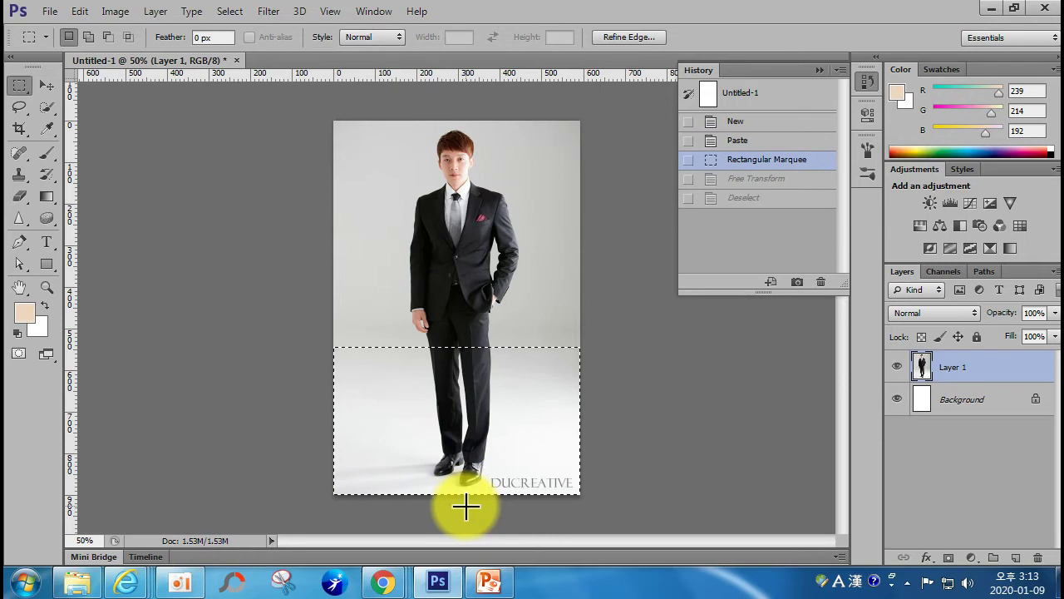
key("ctrl+d")
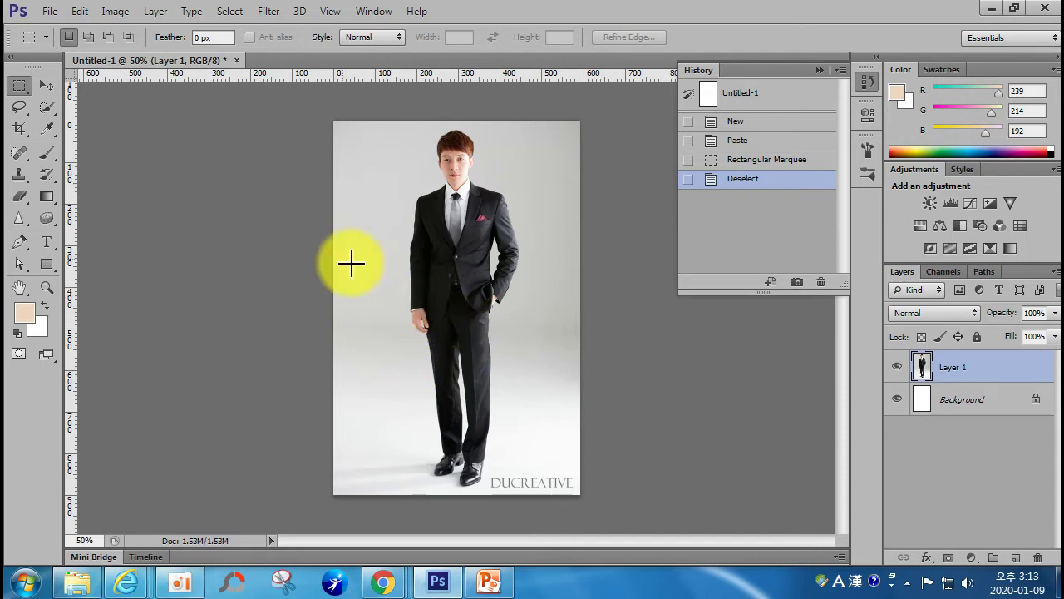
Step: Extend the canvas below the man's feet with the Crop tool to make room for longer legs
left_click(18, 131)
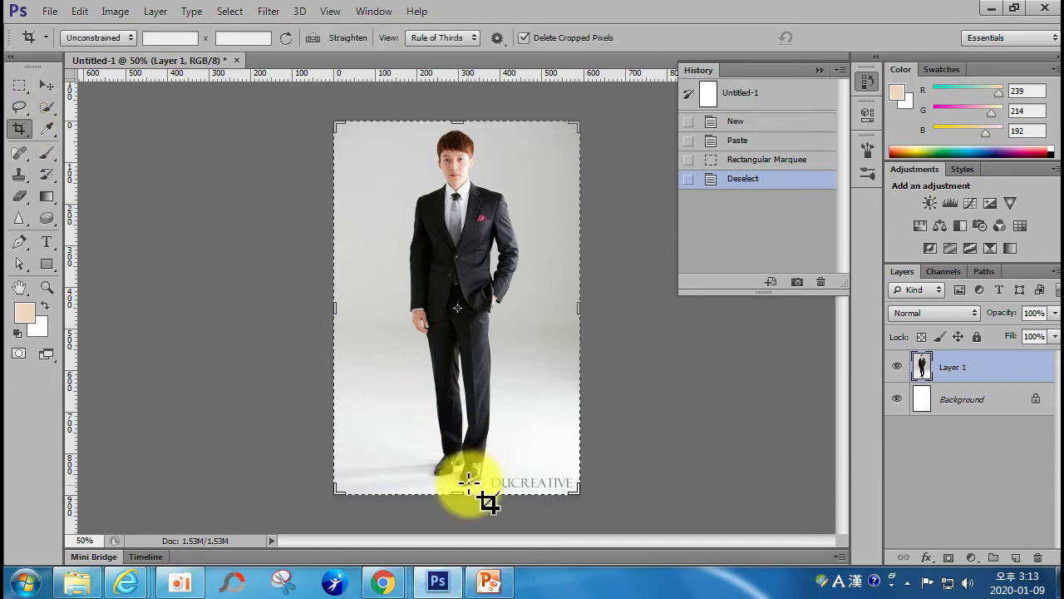
left_click_drag(458, 496, 458, 518)
key("Return")
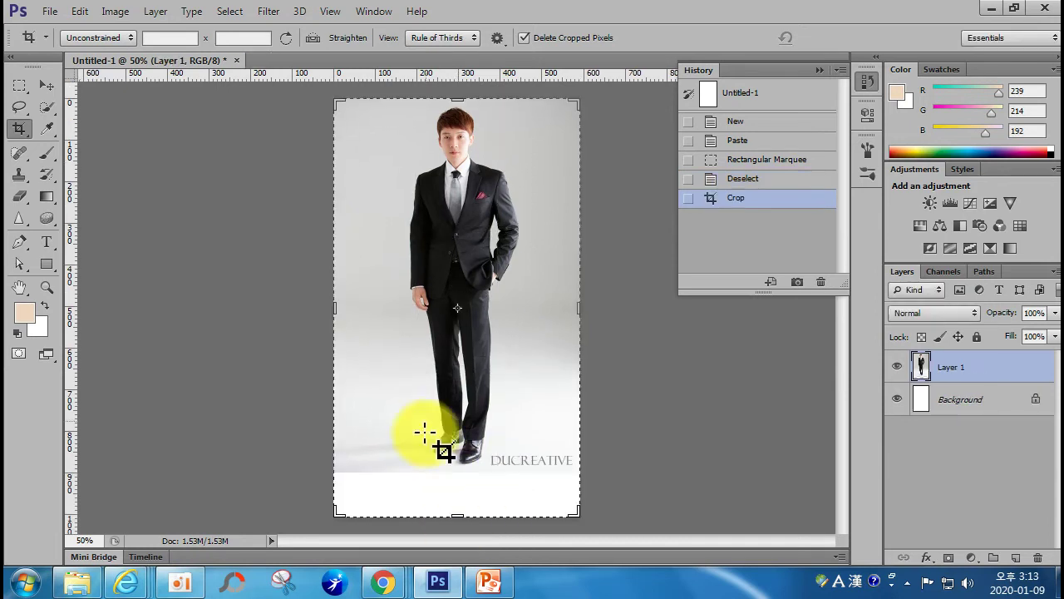
Step: Select the photo from the thighs down, stretch it downward with Free Transform to lengthen the legs, and deselect
left_click(19, 84)
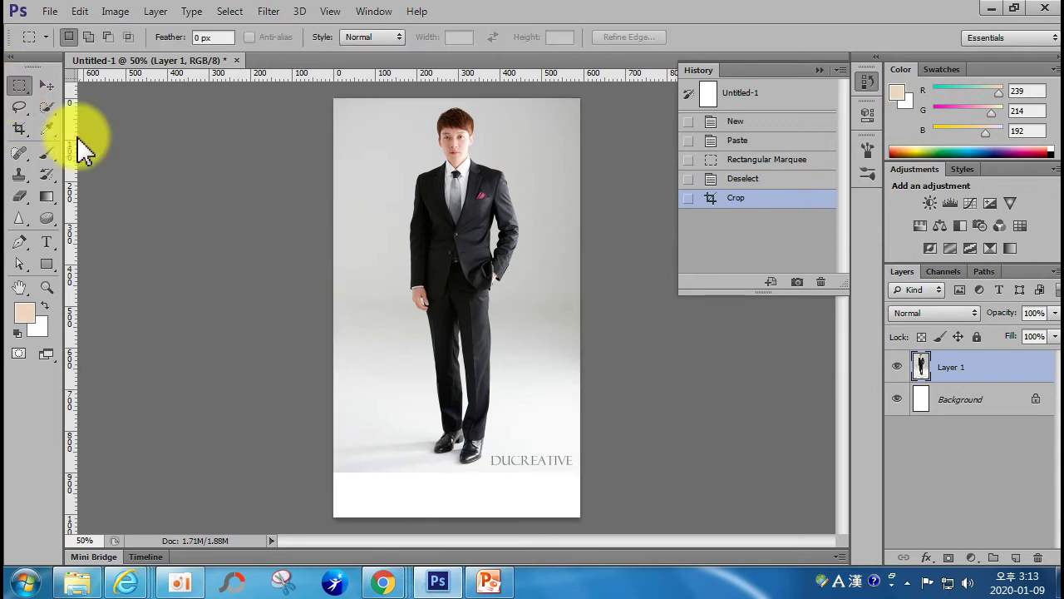
left_click_drag(326, 335, 637, 479)
key("ctrl+t")
left_click_drag(468, 482, 469, 506)
key("Return")
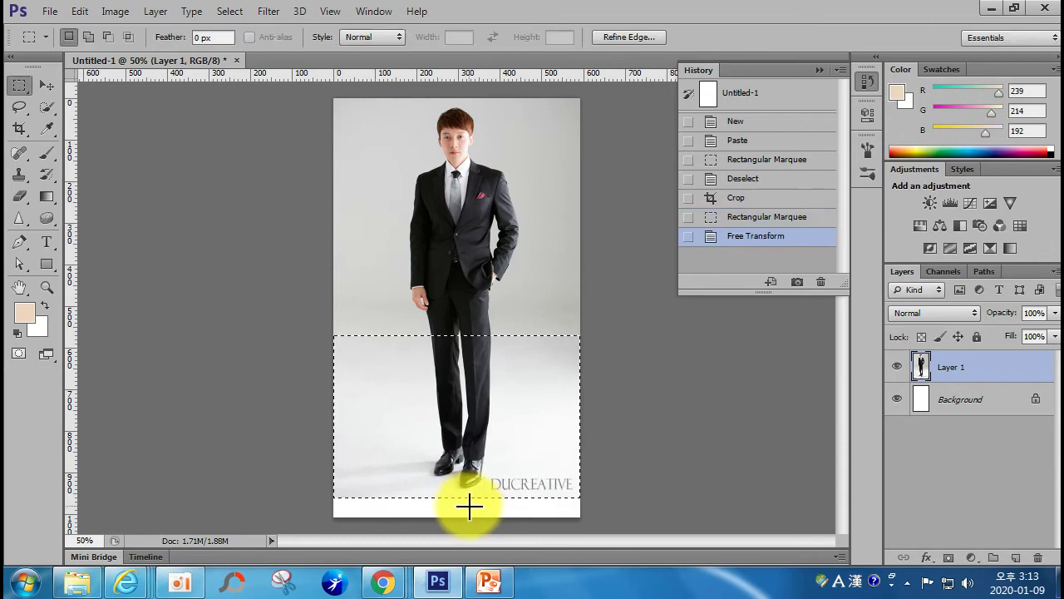
key("ctrl+d")
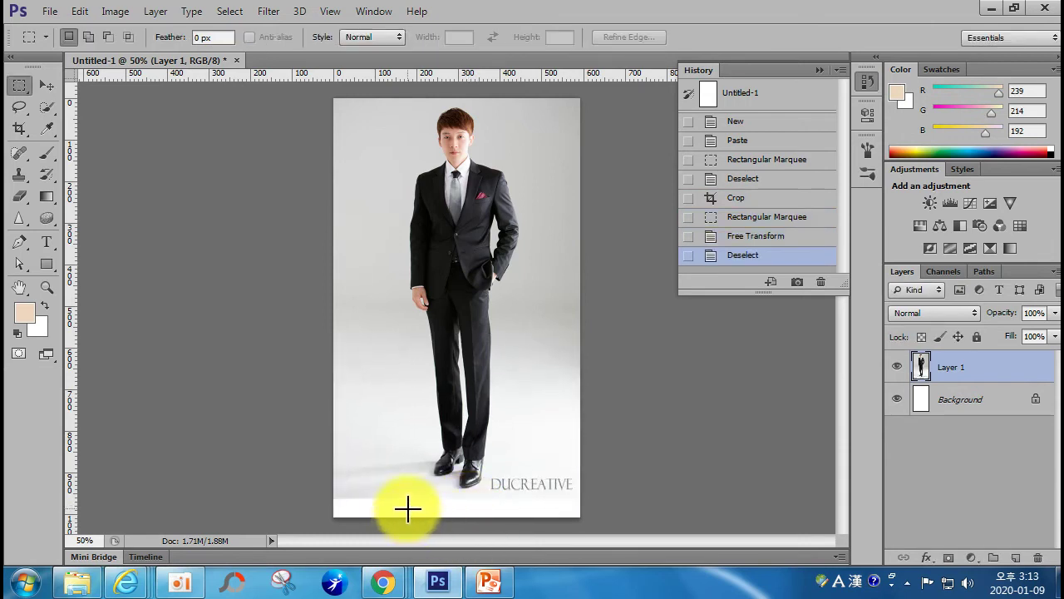
Step: Crop away the leftover white strip below the stretched photo and switch to the Move tool
left_click(20, 128)
left_click_drag(459, 515, 463, 505)
key("Return")
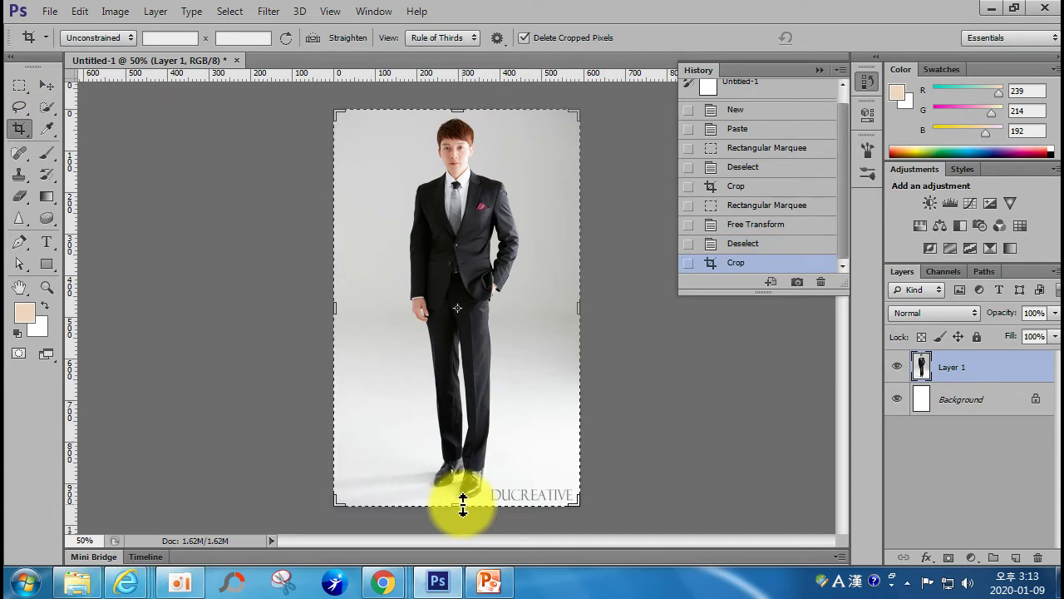
left_click(47, 85)
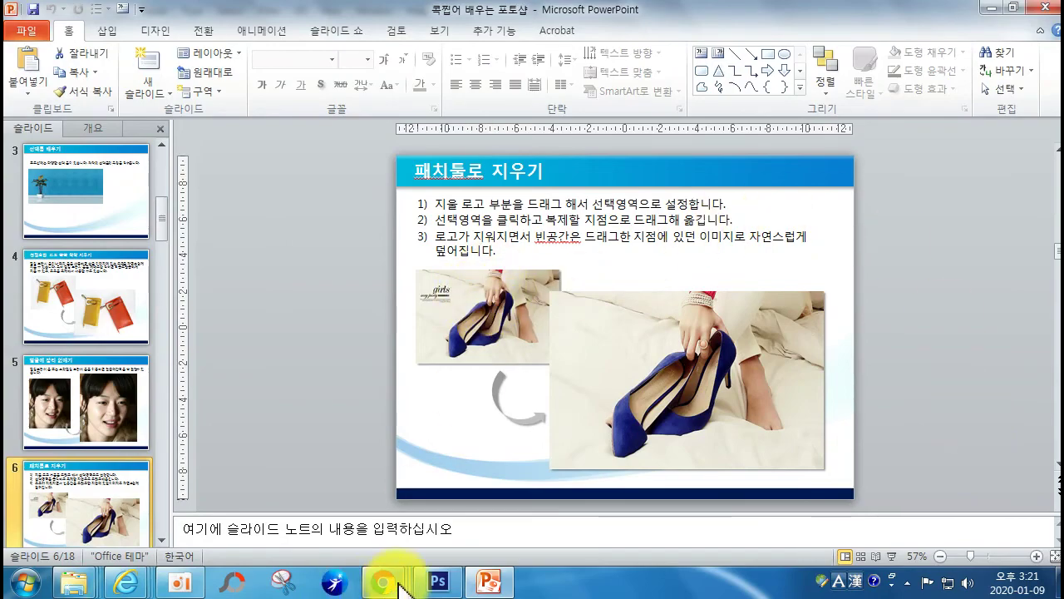
Step: Switch back to Photoshop and close the lengthened suit photo without saving its changes
left_click(438, 582)
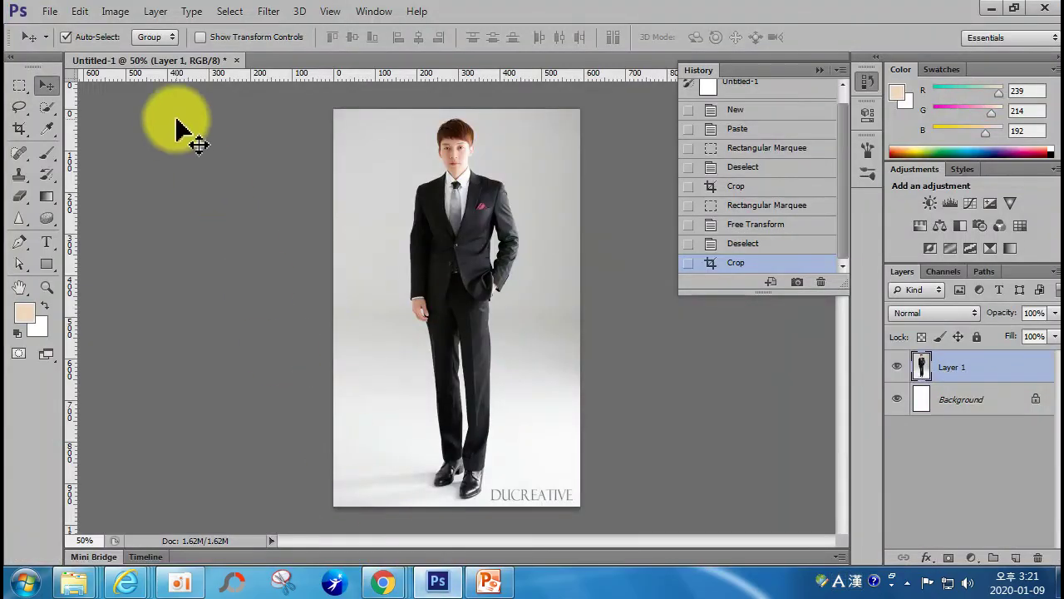
left_click(236, 60)
left_click(542, 231)
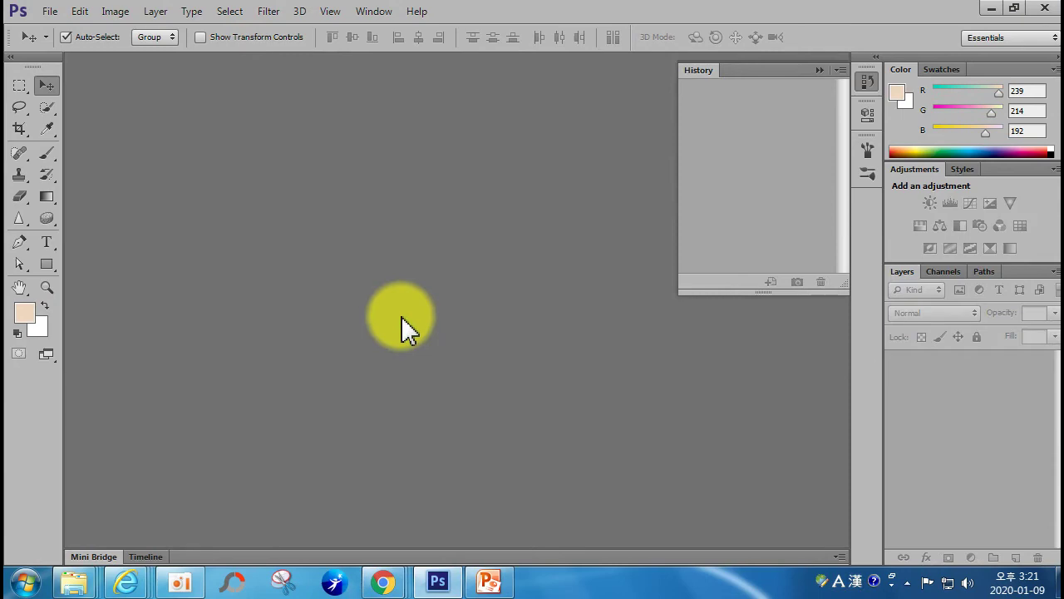
Step: Open the Patch image from the 0. 실전 포토샵 folder
double_click(400, 316)
scroll(790, 171, "down", 2)
left_click_drag(792, 185, 791, 230)
left_click(687, 267)
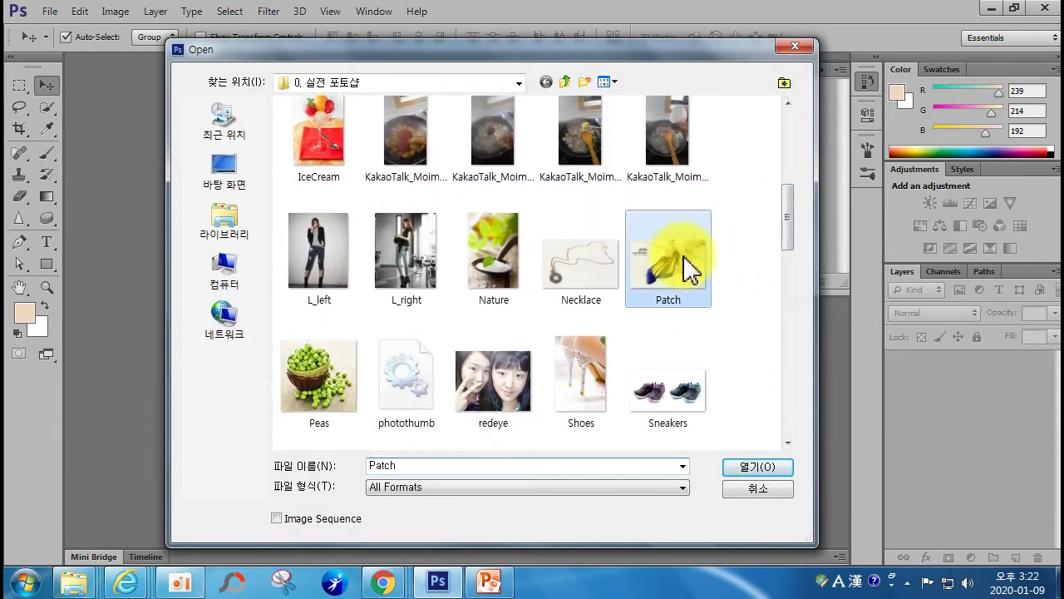
double_click(687, 268)
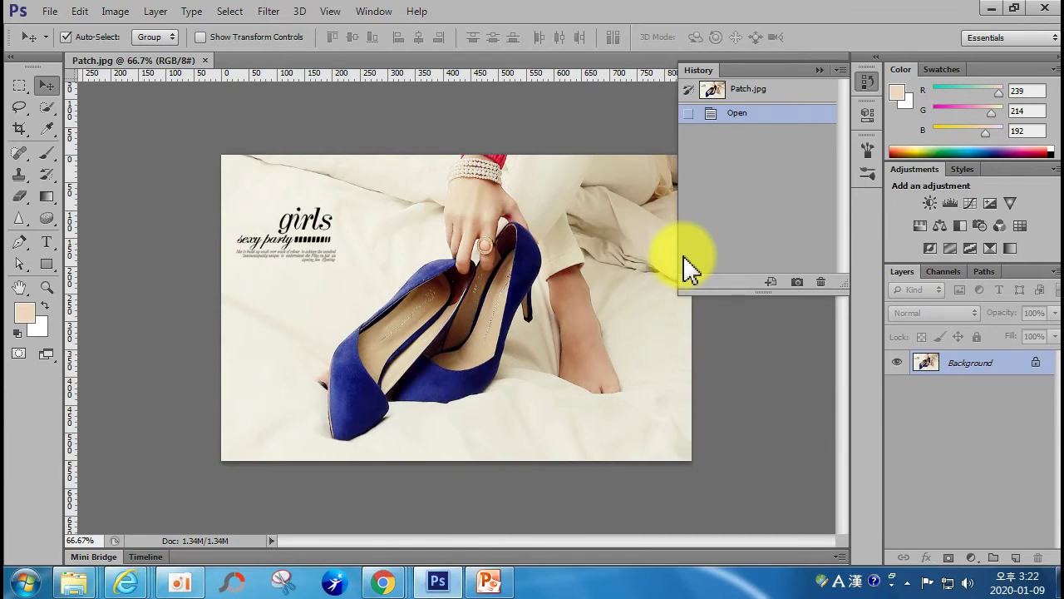
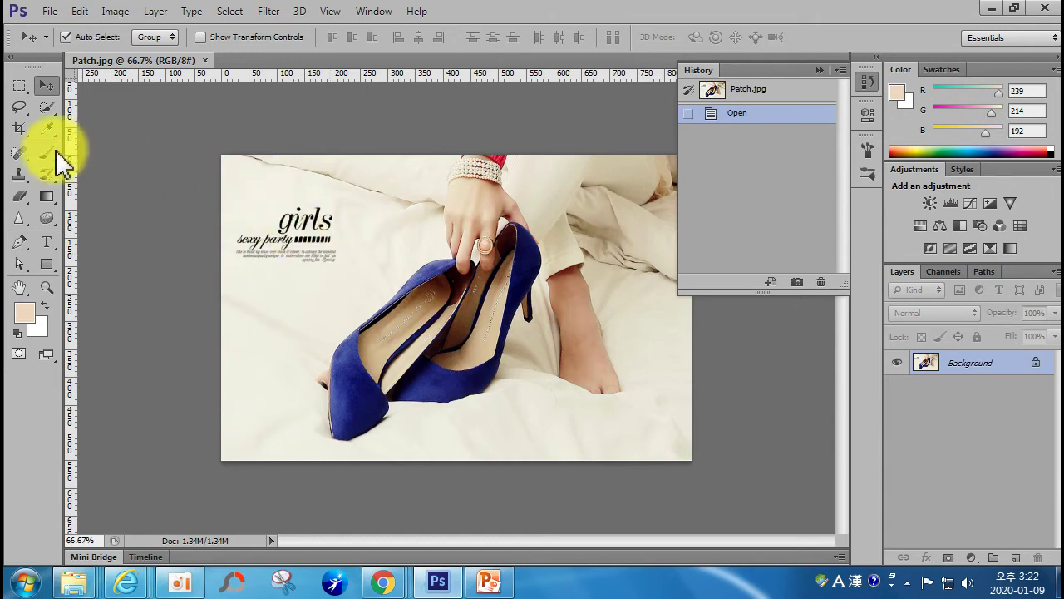
Step: Collapse the History panel to uncover the canvas and close Patch.jpg
left_click(18, 154)
left_click(20, 166)
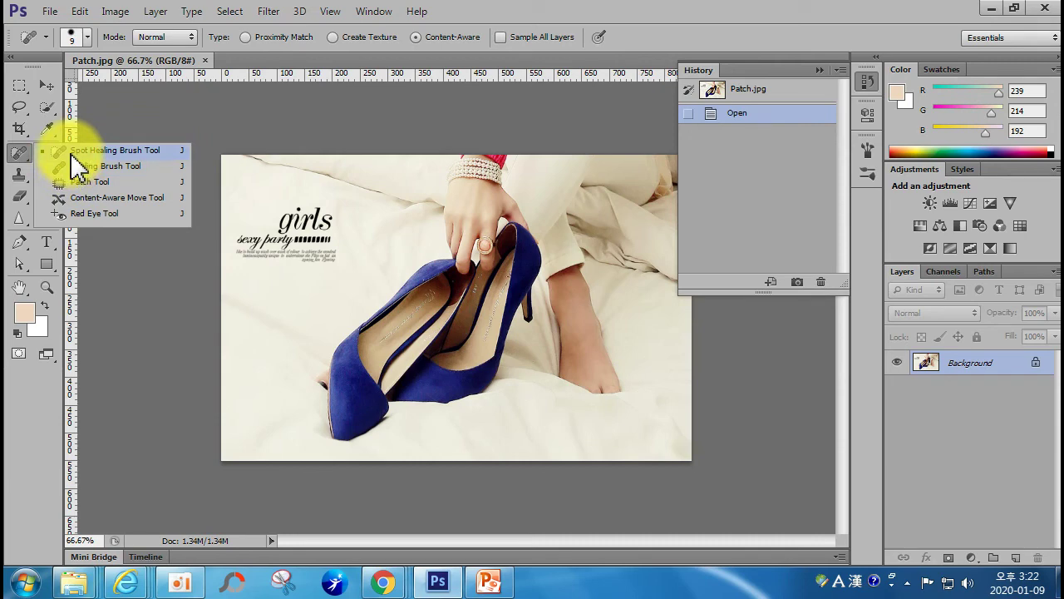
left_click(820, 71)
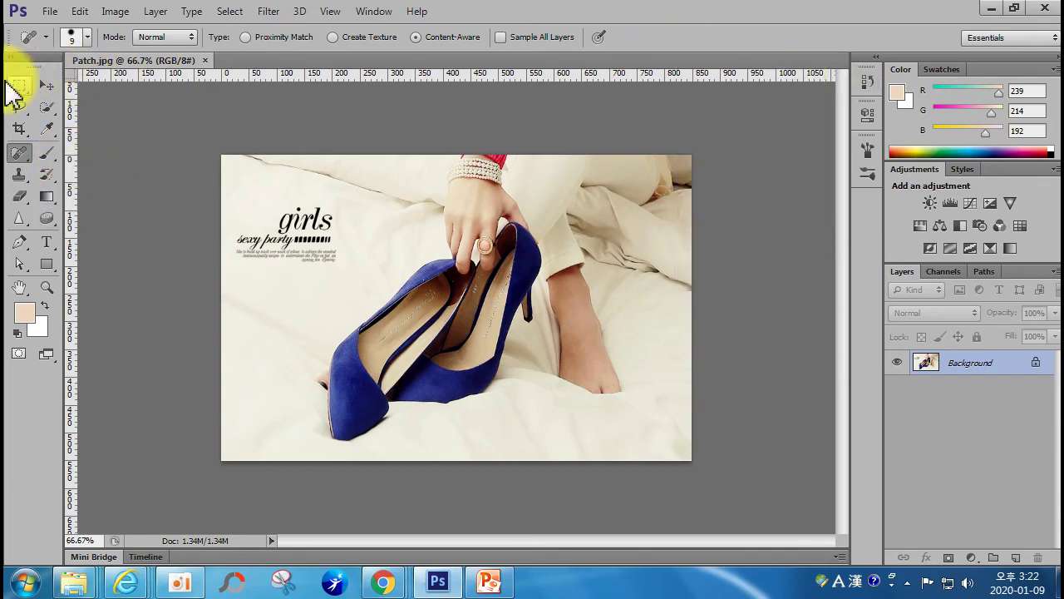
left_click(16, 153)
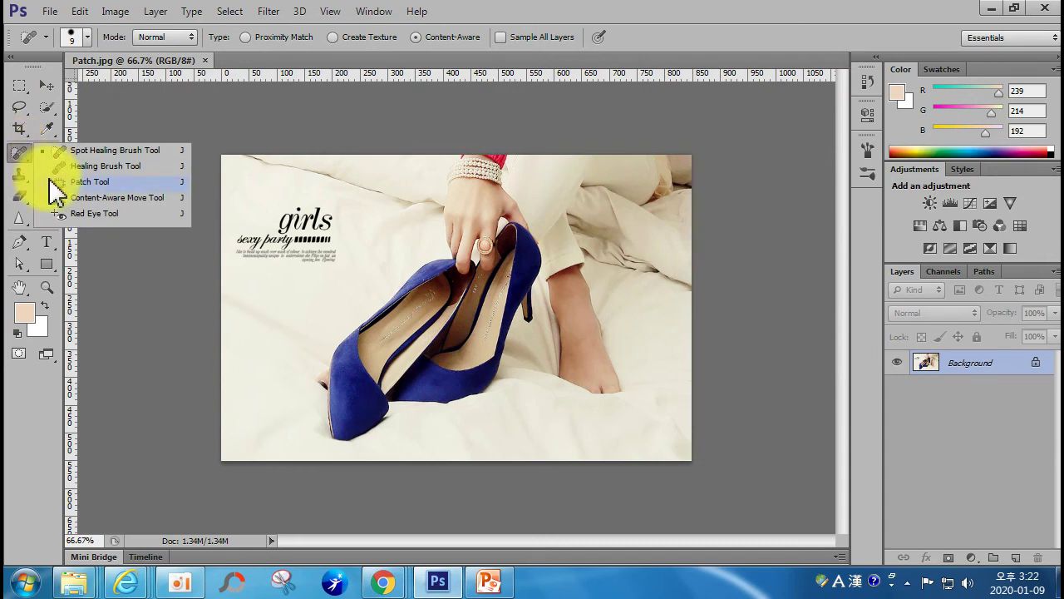
left_click(205, 60)
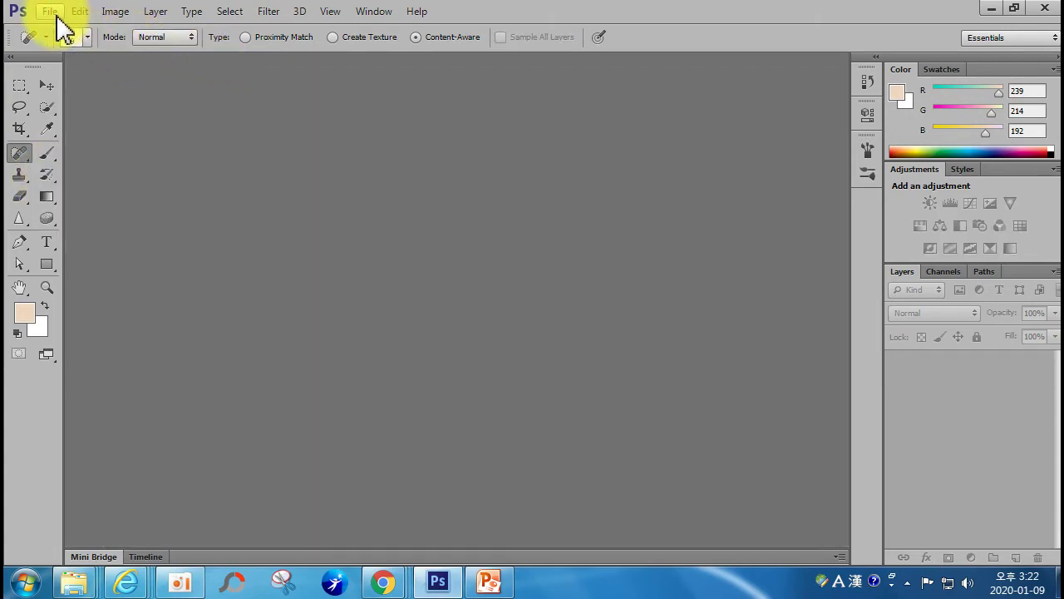
Step: Open the Patch image again, browsing from the desktop to the 0. 실전 포토샵 folder
left_click(54, 15)
left_click(76, 50)
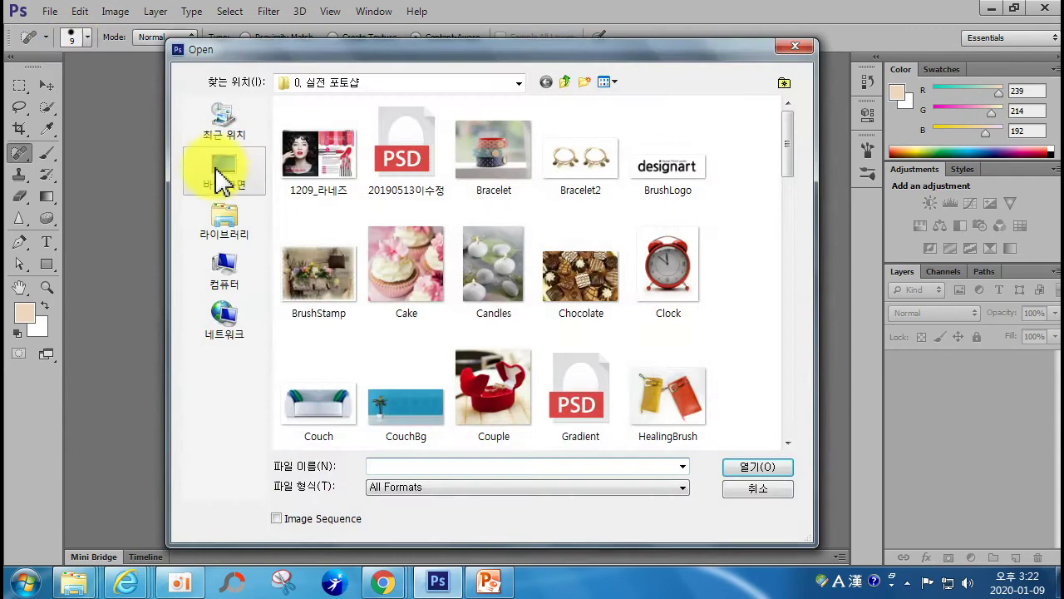
left_click(211, 185)
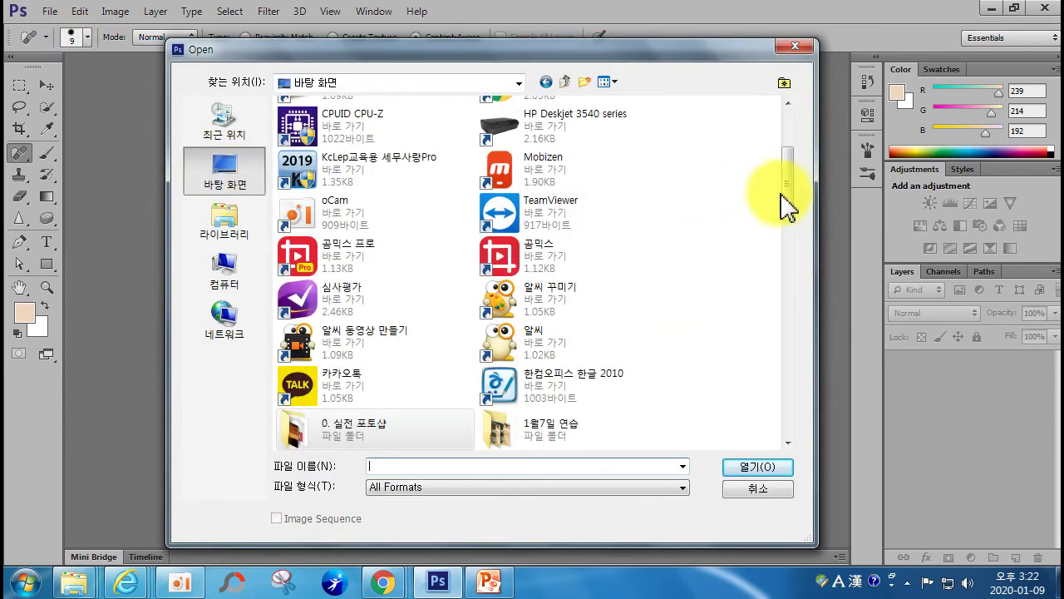
left_click_drag(784, 207, 787, 221)
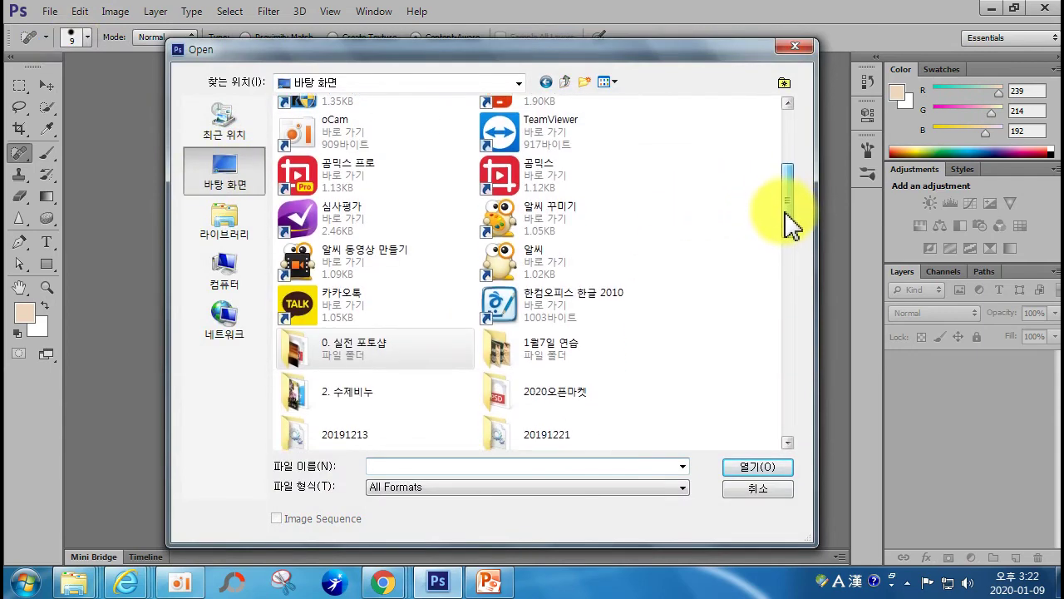
double_click(366, 349)
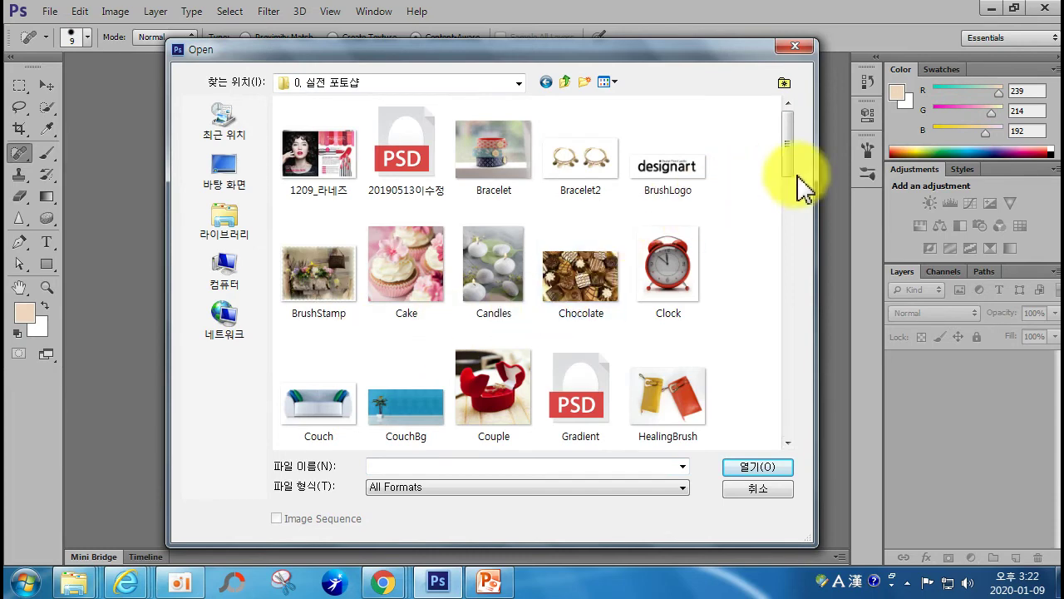
left_click_drag(789, 171, 793, 241)
double_click(666, 309)
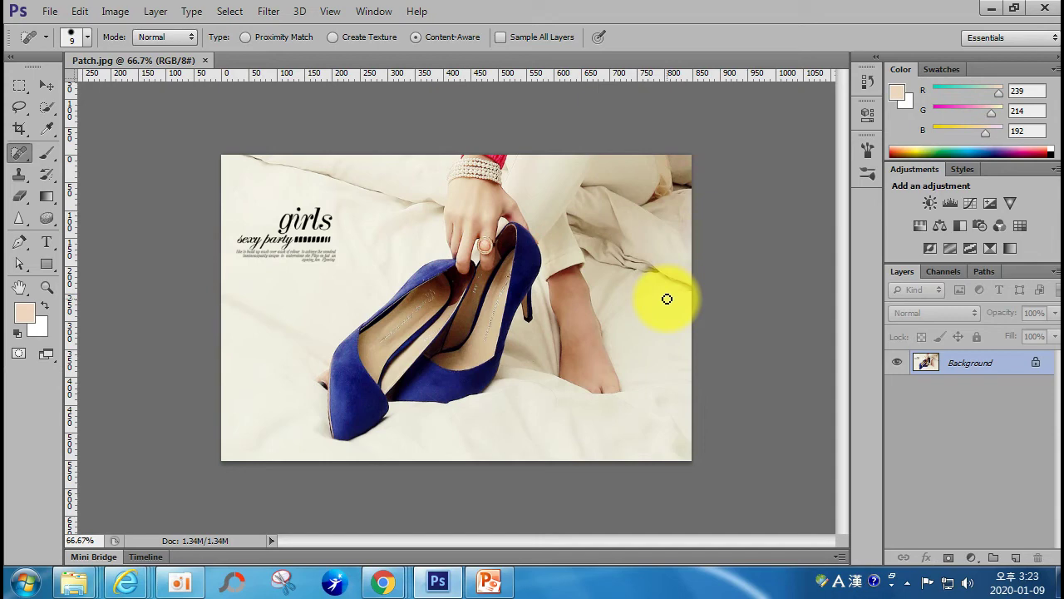
Step: Outline the "girls sexy party" logo text with a freehand Patch tool selection
left_click(15, 154)
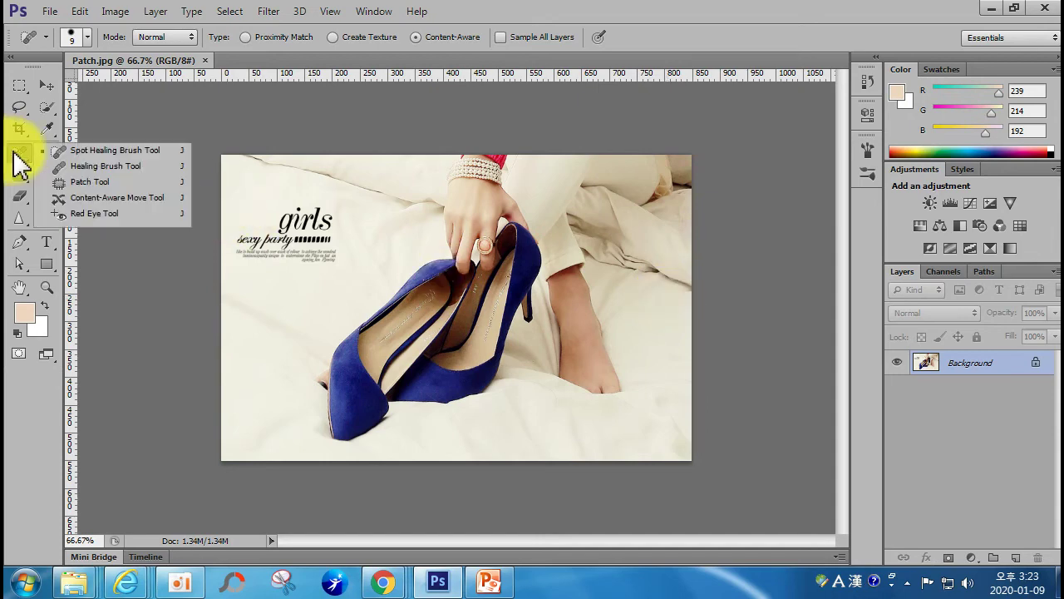
left_click(76, 182)
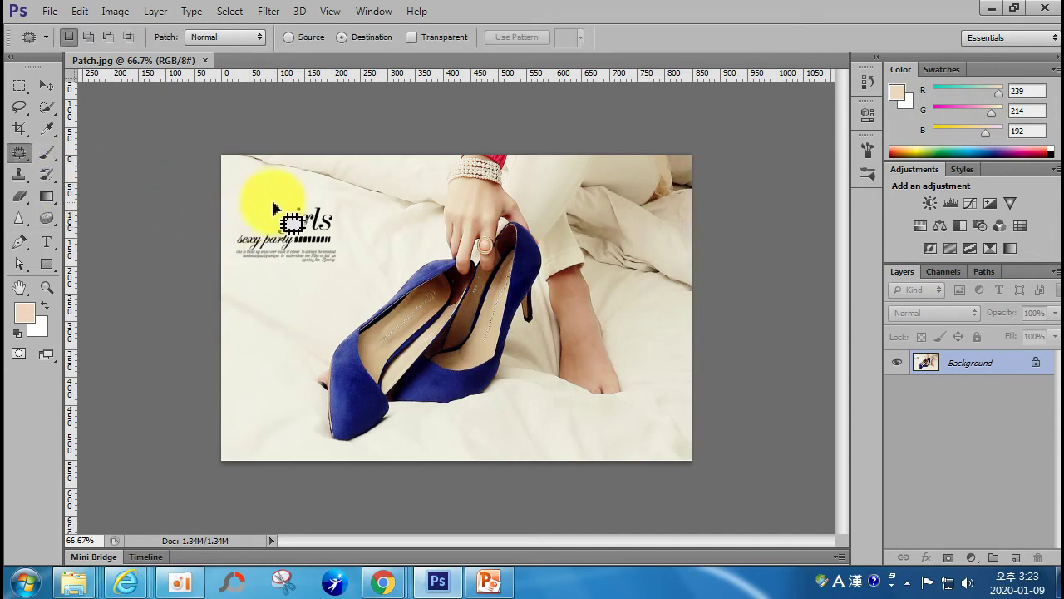
mouse_move(274, 195)
left_mouse_down()
mouse_move(224, 233)
mouse_move(234, 266)
mouse_move(338, 276)
mouse_move(338, 208)
mouse_move(277, 199)
left_mouse_up()
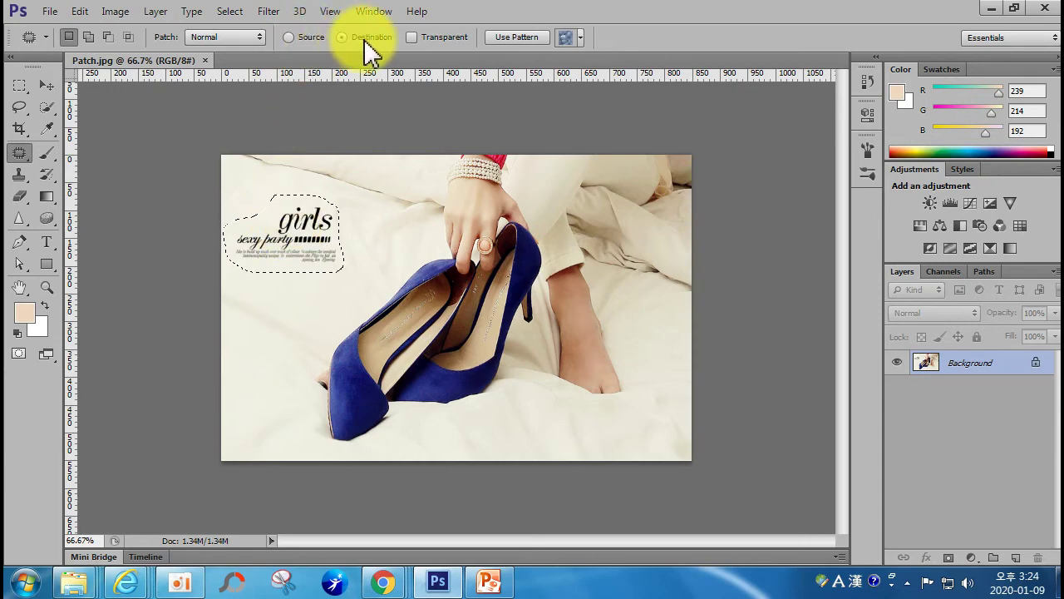
Step: Set the patch mode to Source and patch the selected logo with clean fabric from below until all its text is gone
left_click(301, 38)
left_click_drag(271, 230, 280, 305)
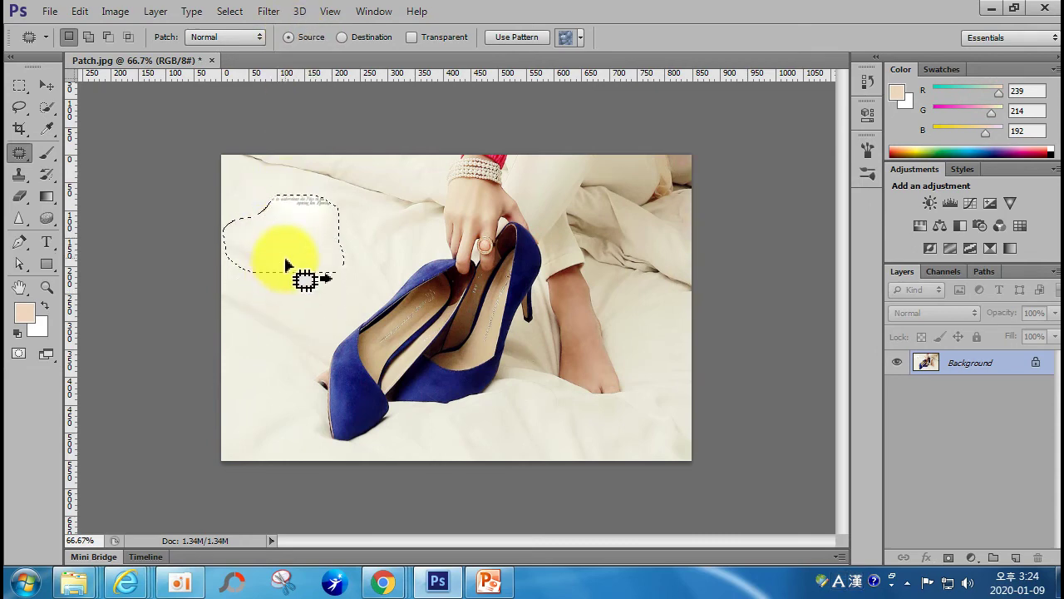
left_click_drag(291, 264, 291, 262)
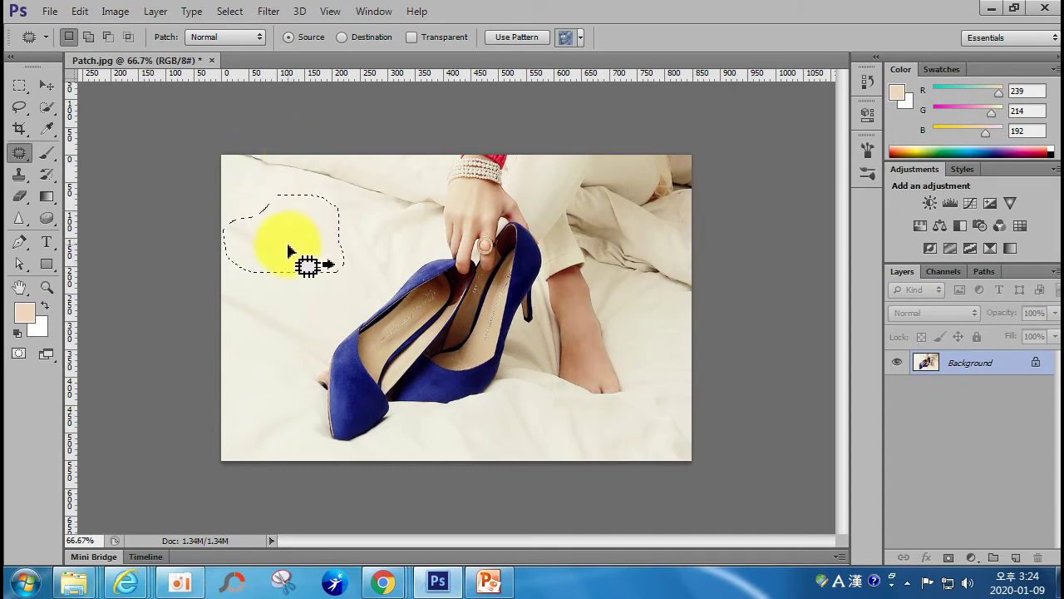
Step: Revert the image to its saved state and outline the "girls sexy party" logo with a freehand Patch tool selection
key("shift")
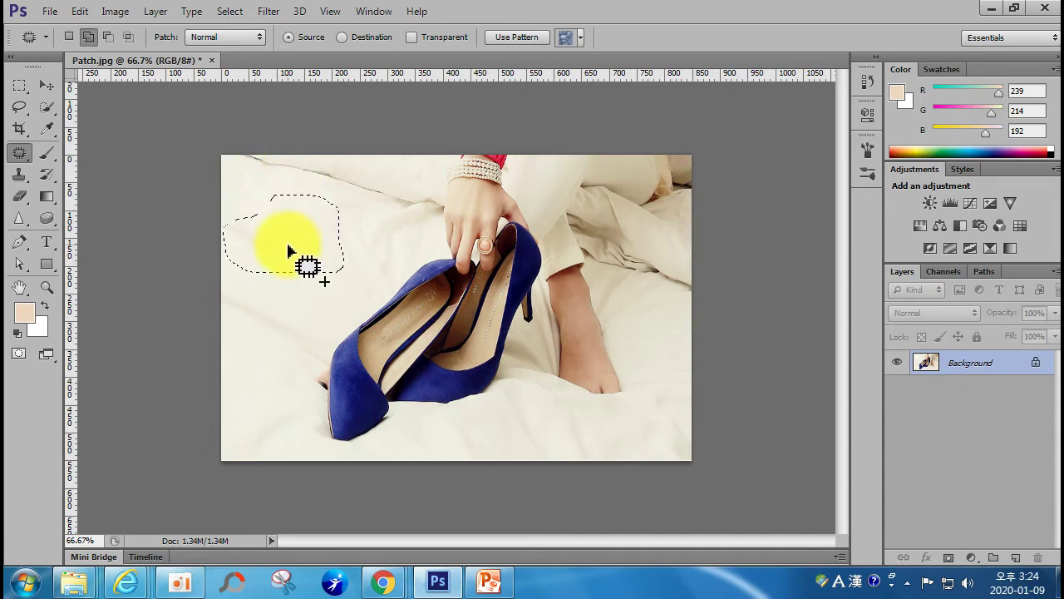
key("F12")
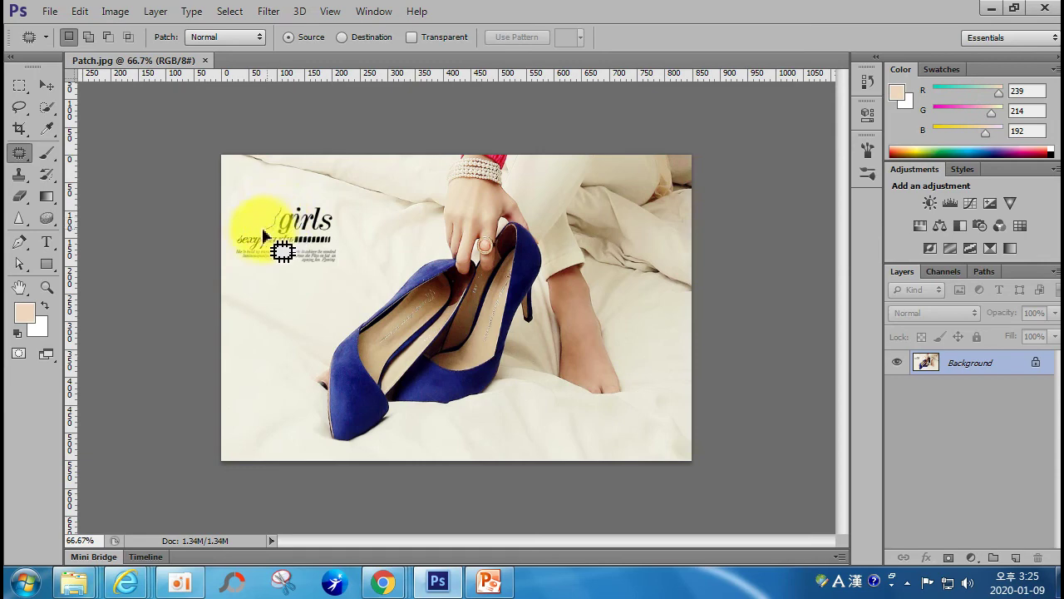
mouse_move(242, 270)
left_mouse_down()
mouse_move(333, 267)
mouse_move(341, 252)
left_mouse_up()
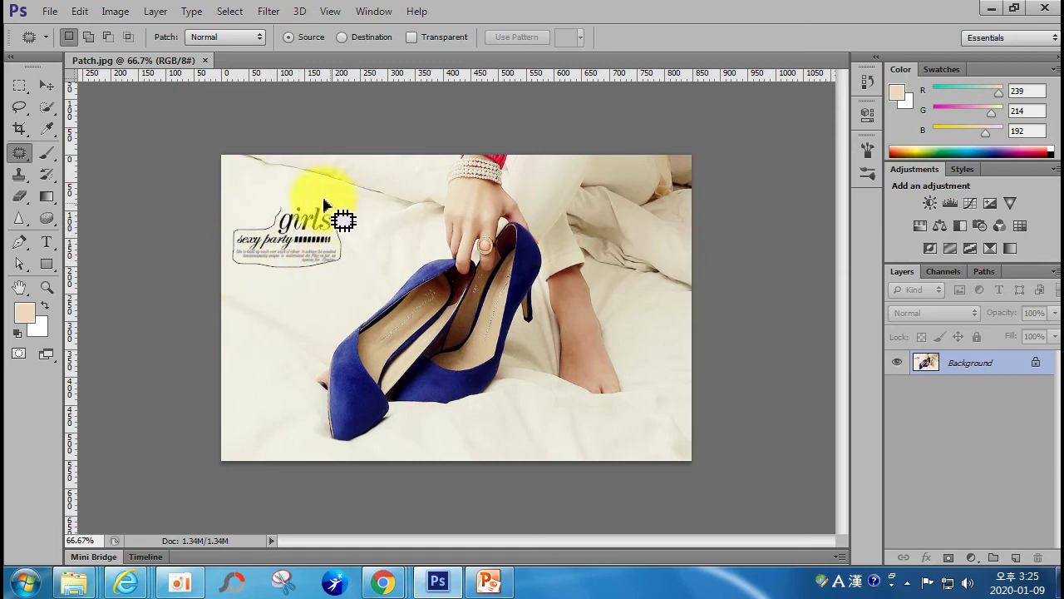
left_click_drag(281, 215, 282, 211)
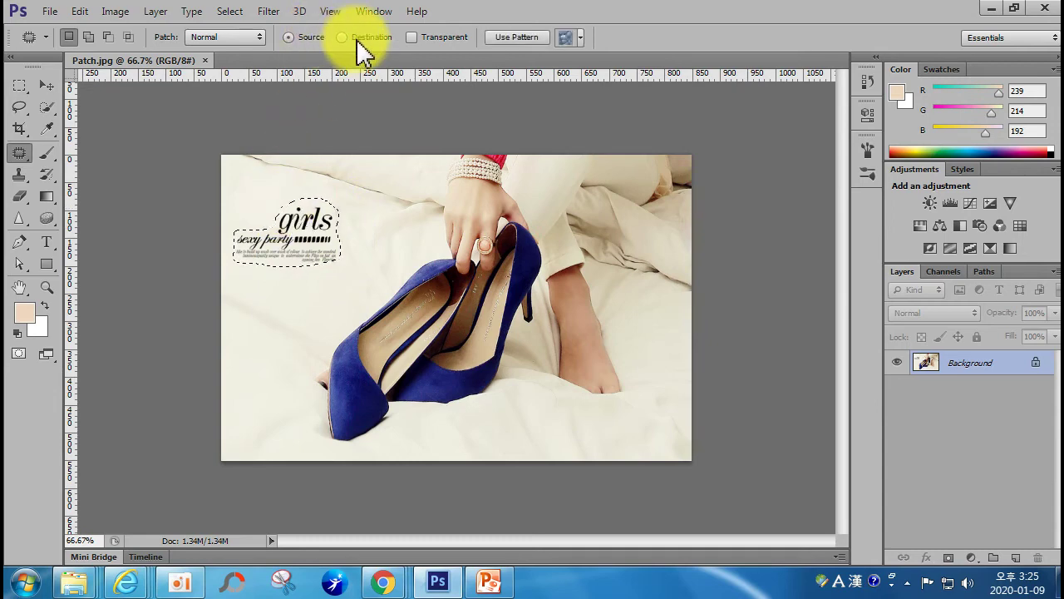
Step: Try patching between the selected logo and the fabric below the shoes in Destination and Source modes, and undo the patch
left_click(357, 40)
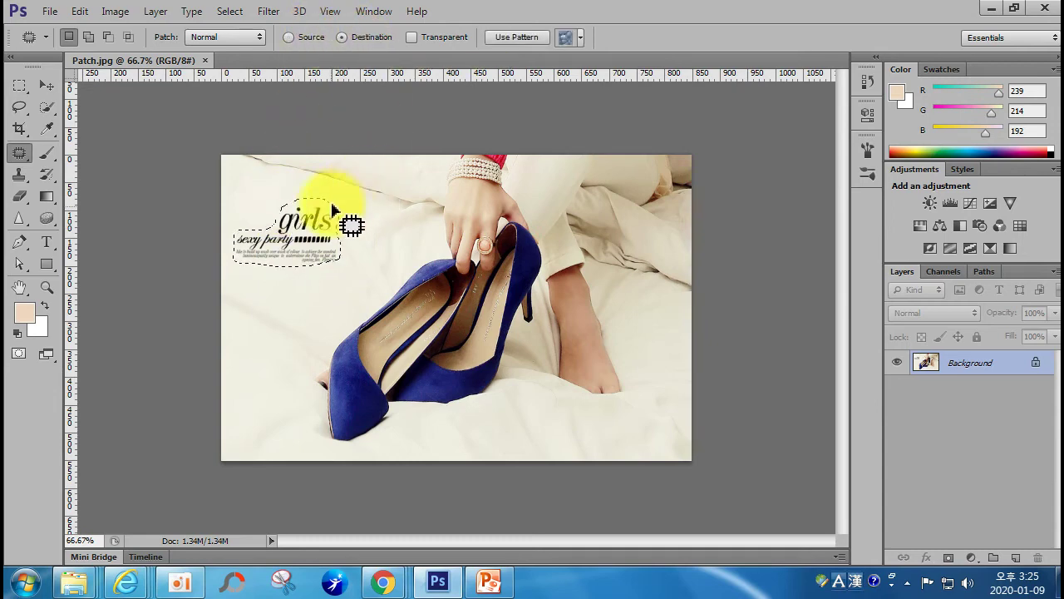
left_click_drag(317, 230, 545, 415)
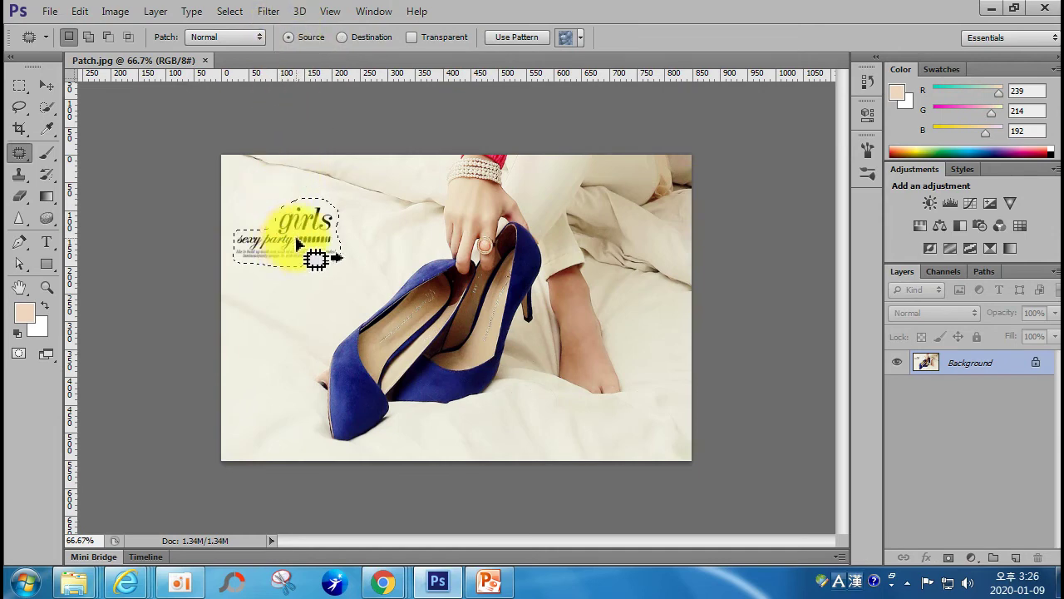
left_click_drag(301, 244, 524, 427)
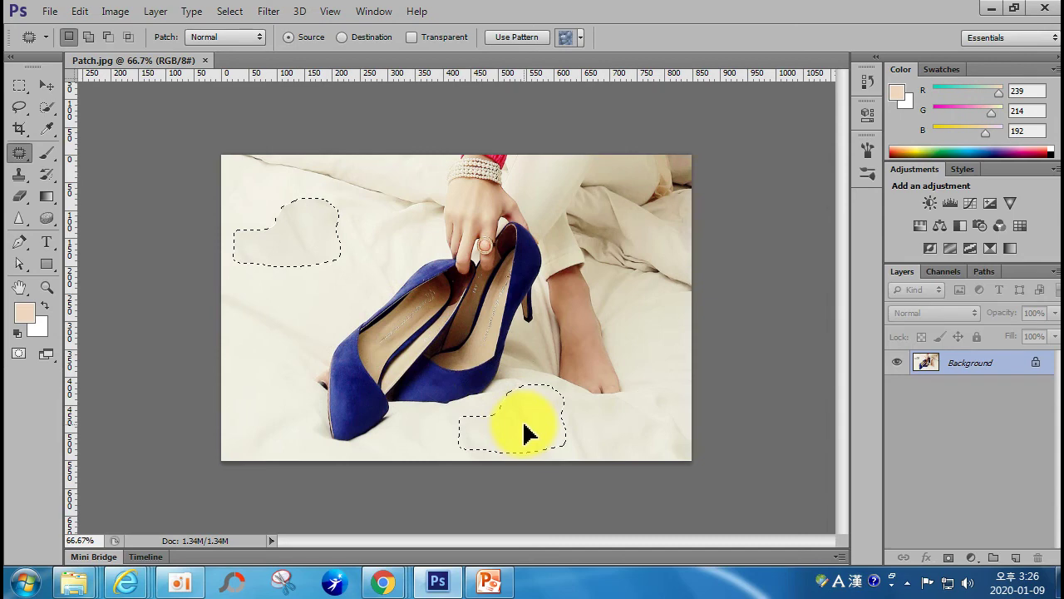
left_click_drag(526, 432, 526, 432)
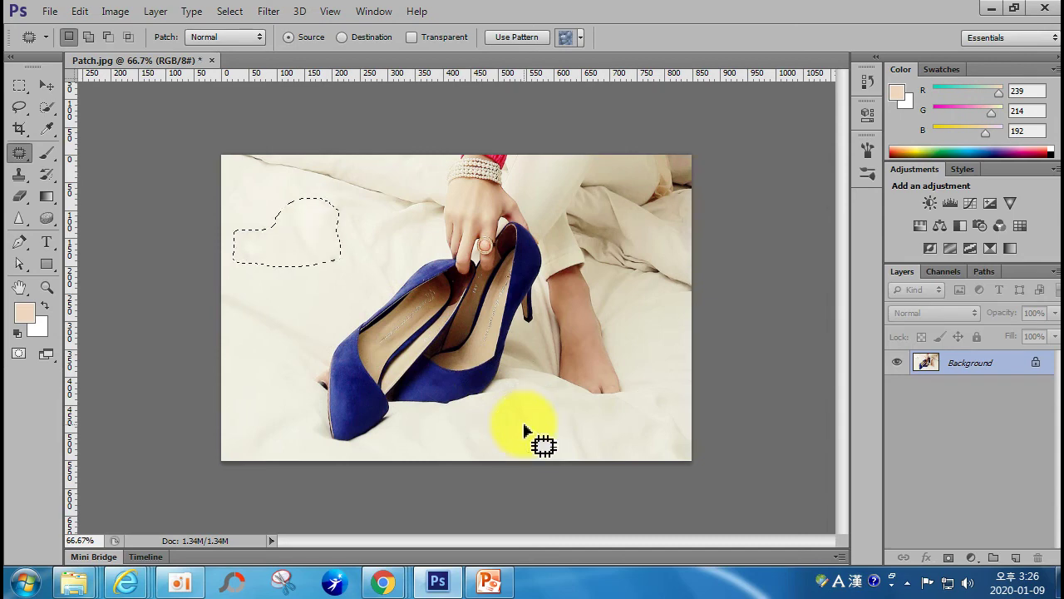
key("ctrl+z")
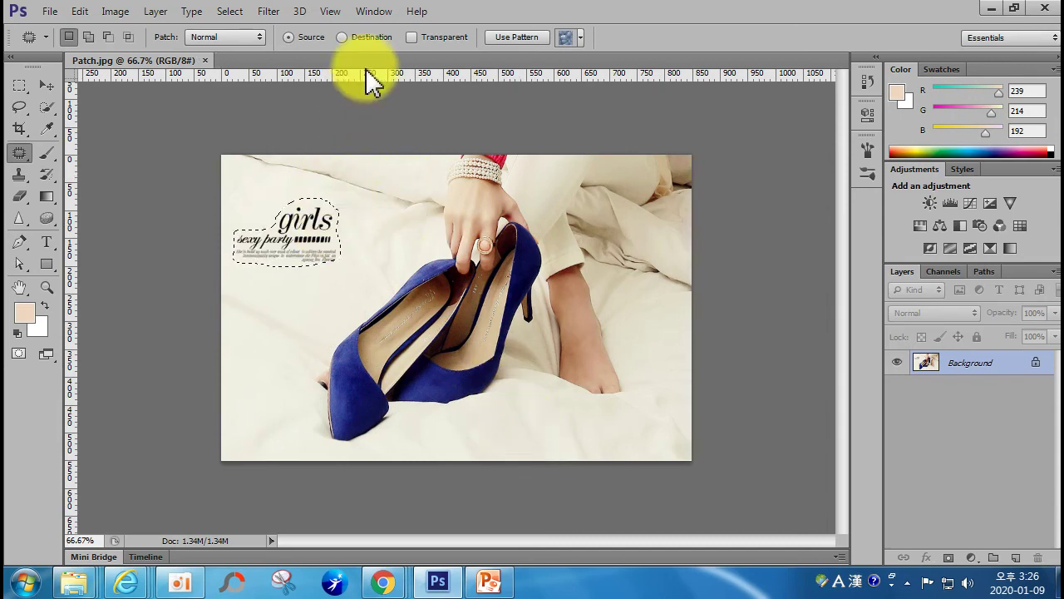
Step: Set the patch mode to Destination, copy the selected logo onto the fabric below the shoes and deselect it
left_click(342, 38)
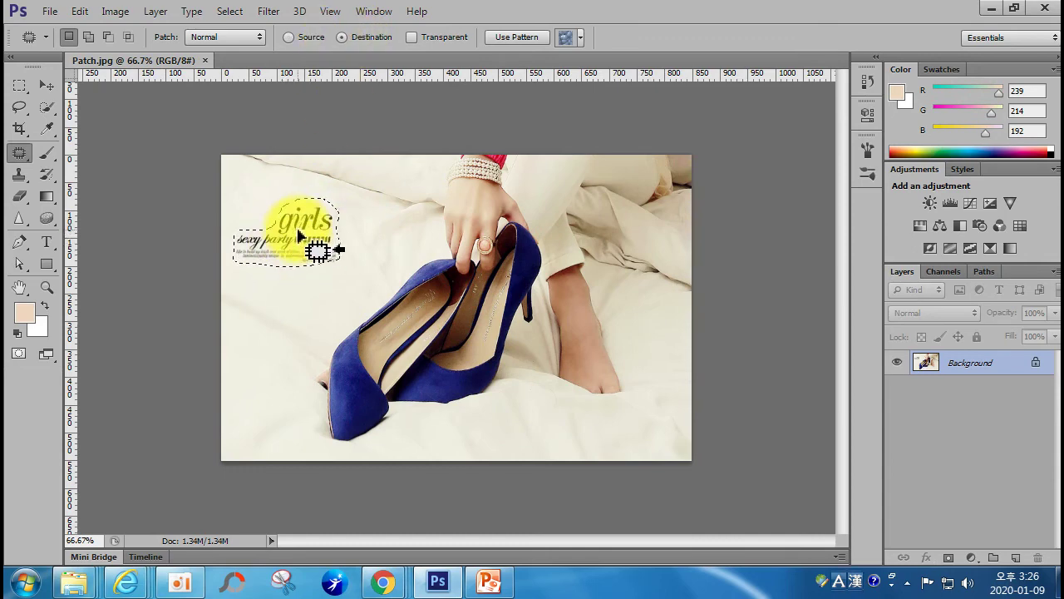
left_click_drag(297, 246, 528, 430)
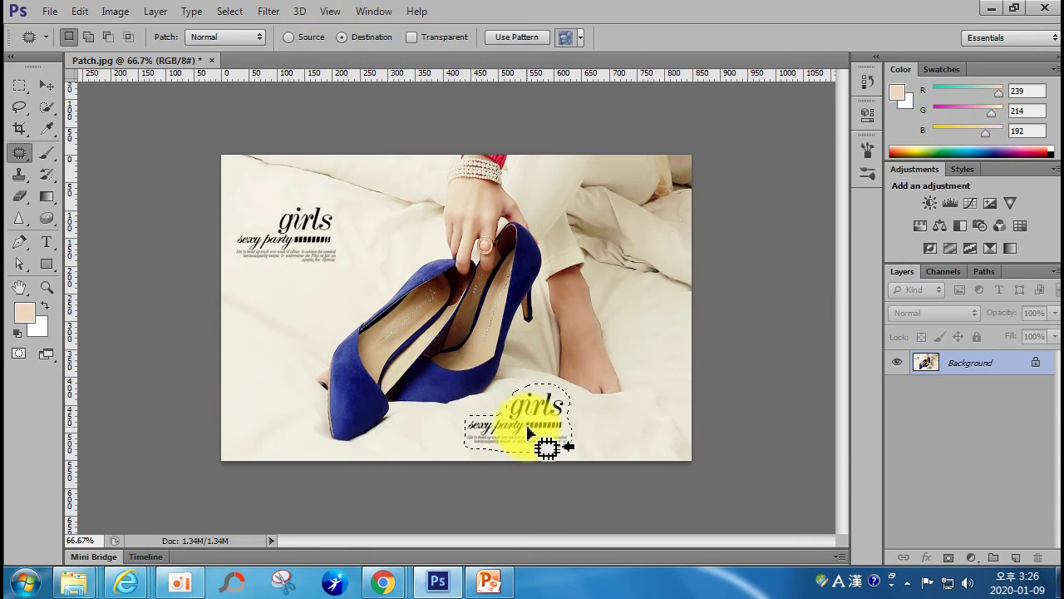
key("ctrl+d")
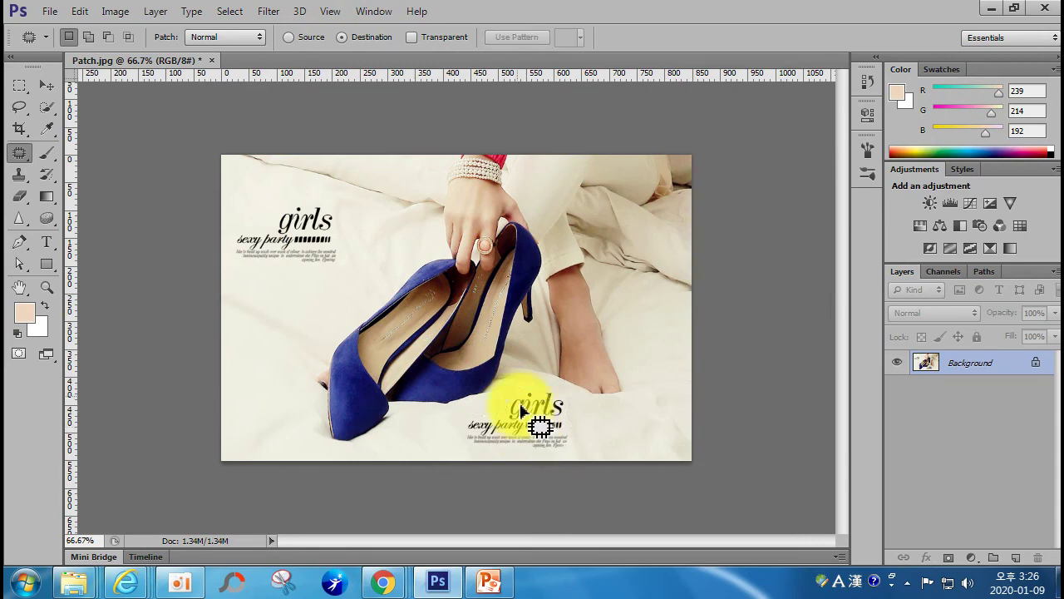
Step: Close Patch.jpg without saving and open 찢어진청바지.jpg from the 0. 실전 포토샵 folder
left_click(212, 62)
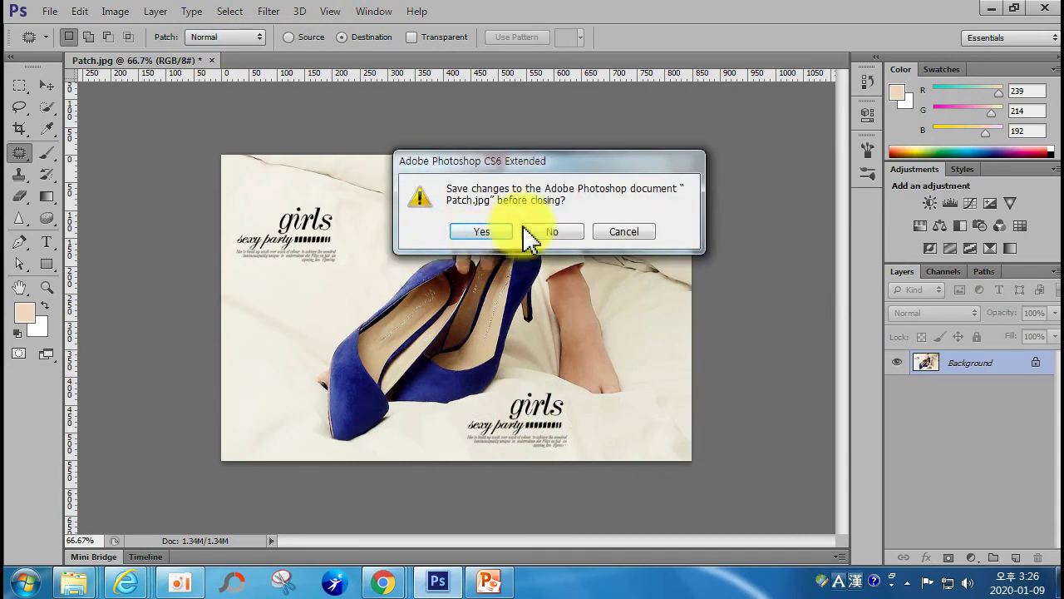
left_click(551, 233)
double_click(429, 304)
left_click_drag(785, 158, 784, 421)
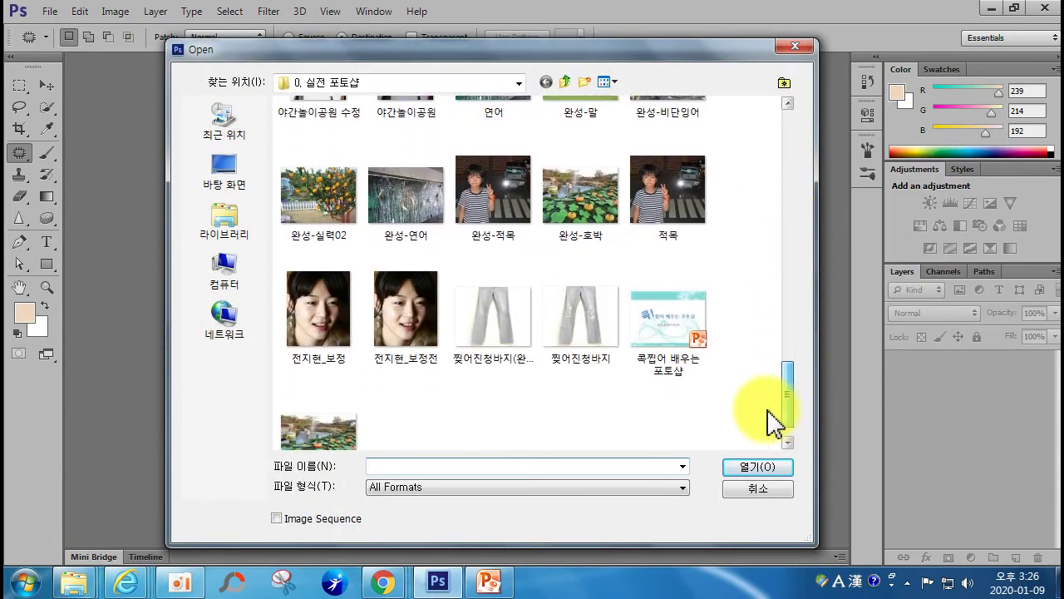
double_click(601, 335)
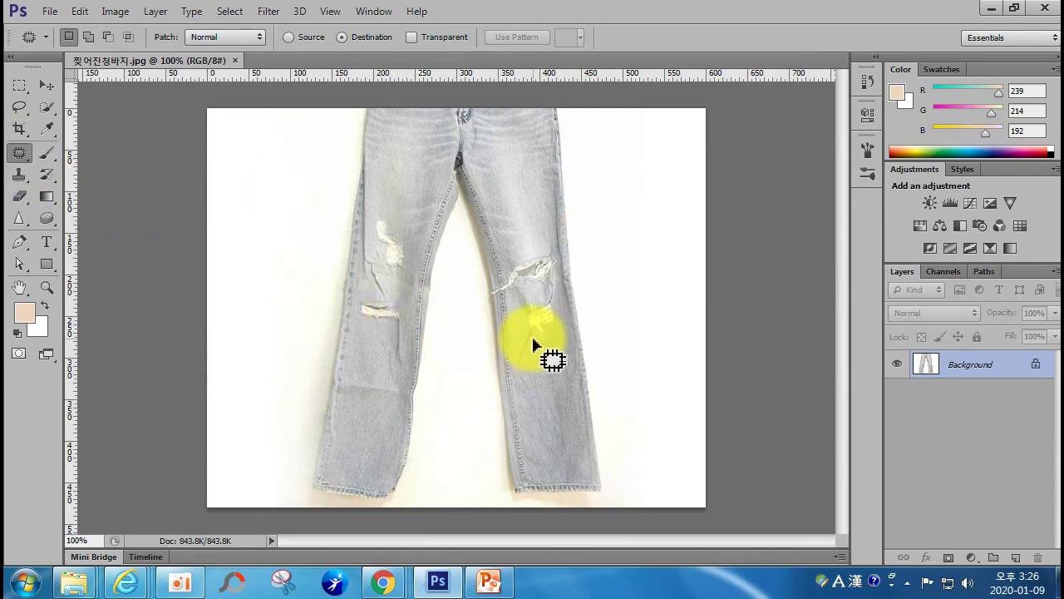
Step: Set the patch mode to Source and replace the small hole below the right leg's knee tear with clean denim from below
mouse_move(527, 337)
left_mouse_down()
mouse_move(521, 310)
mouse_move(545, 300)
mouse_move(557, 331)
mouse_move(542, 341)
mouse_move(539, 323)
left_mouse_up()
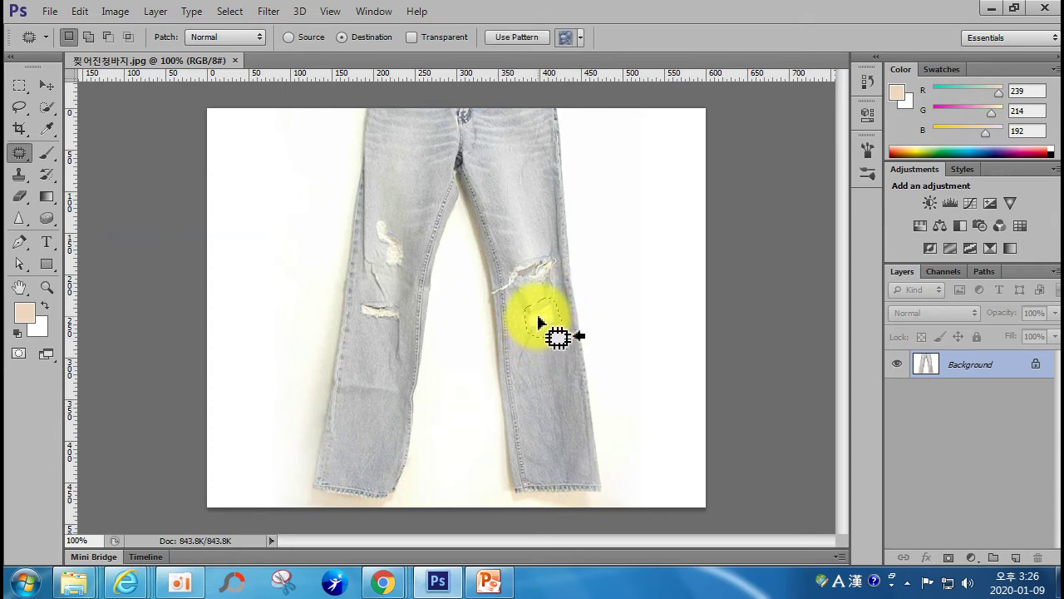
left_click(301, 37)
mouse_move(540, 334)
left_mouse_down()
mouse_move(540, 405)
mouse_move(525, 335)
mouse_move(553, 394)
left_mouse_up()
key("ctrl+d")
key("ctrl+d")
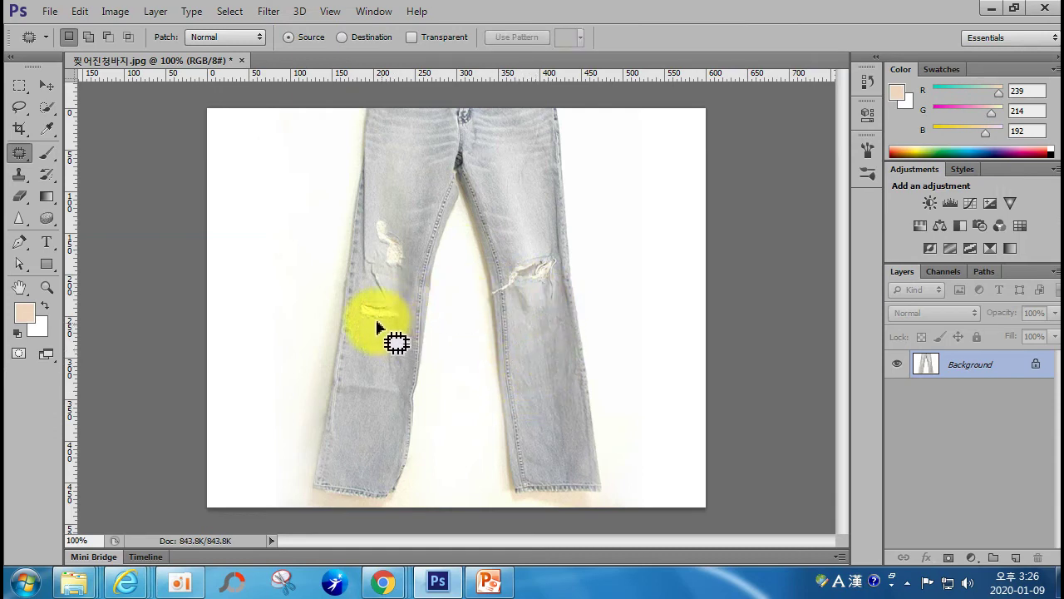
Step: Copy the horizontal tear on the left leg onto the lower part of the right leg using Destination mode, and deselect it
mouse_move(361, 303)
left_mouse_down()
mouse_move(394, 297)
mouse_move(408, 318)
mouse_move(394, 333)
mouse_move(362, 306)
mouse_move(528, 367)
mouse_move(544, 361)
left_mouse_up()
left_click(366, 37)
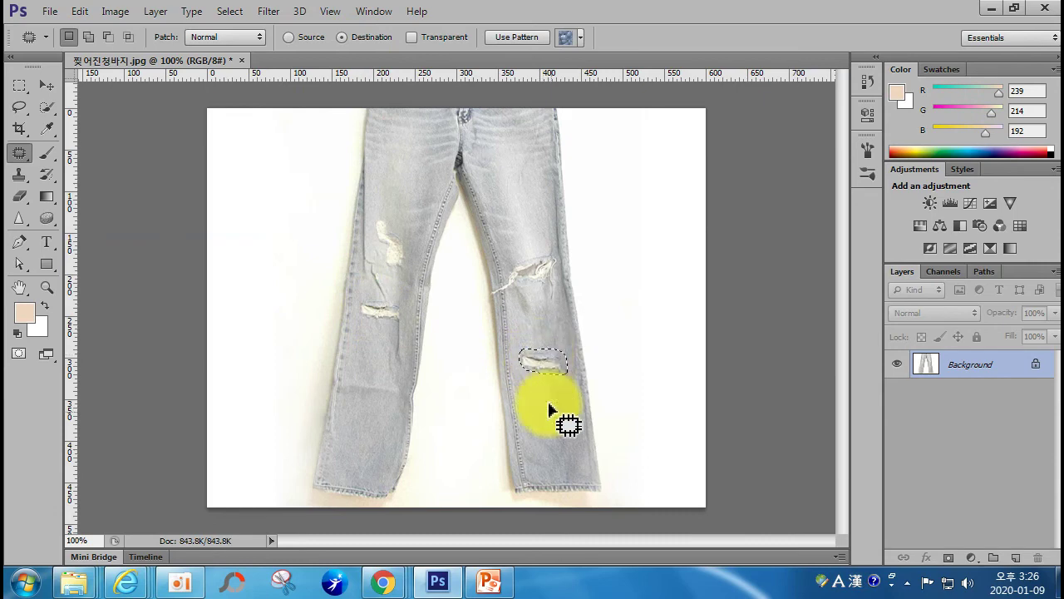
left_click(568, 466)
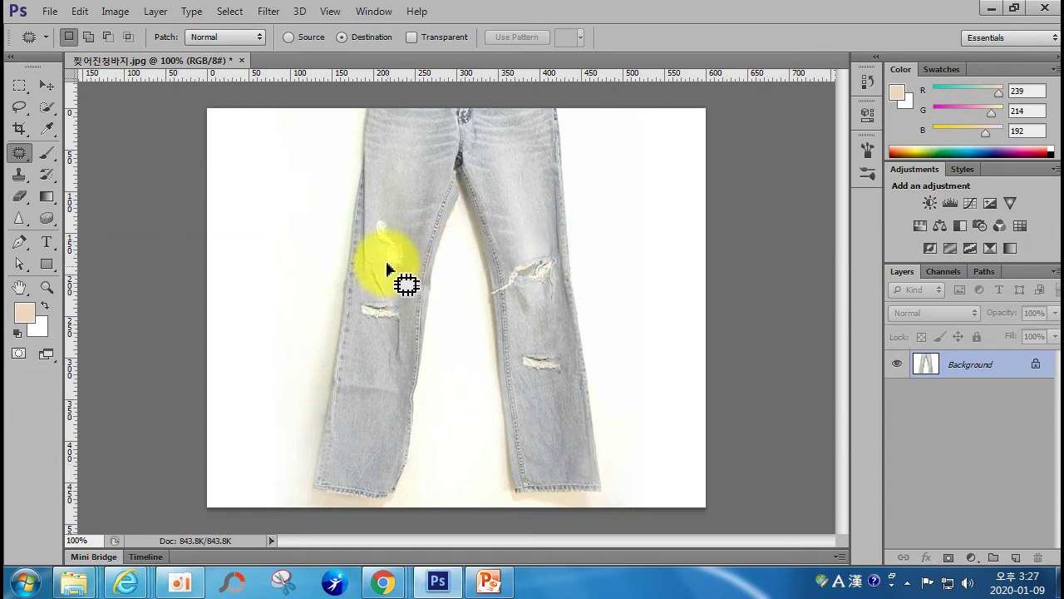
Step: Patch the upper tears on the left leg with clean denim in Source mode, leaving only the horizontal tear
mouse_move(375, 241)
left_mouse_down()
mouse_move(382, 210)
mouse_move(409, 255)
mouse_move(399, 268)
mouse_move(384, 193)
mouse_move(389, 237)
mouse_move(434, 210)
mouse_move(531, 213)
left_mouse_up()
key("ctrl+d")
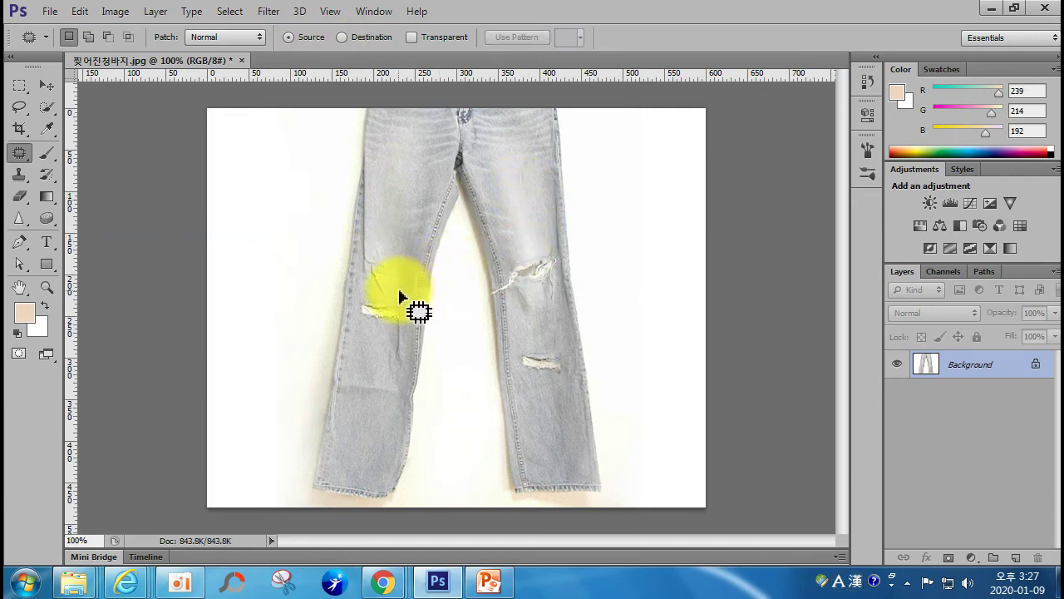
mouse_move(384, 302)
left_mouse_down()
mouse_move(363, 281)
mouse_move(362, 255)
mouse_move(379, 248)
mouse_move(394, 289)
mouse_move(406, 219)
mouse_move(392, 263)
left_mouse_up()
key("ctrl+d")
left_click_drag(397, 270, 395, 249)
key("ctrl+d")
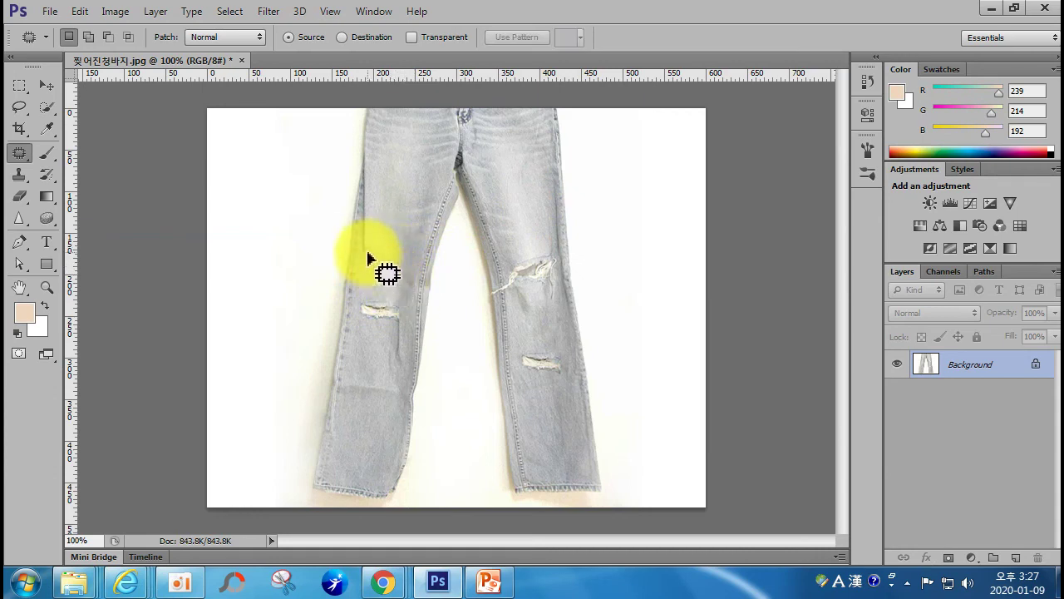
Step: Patch the dark marks along the upper outer seam of the left leg and clear the selection
left_click_drag(369, 209, 372, 231)
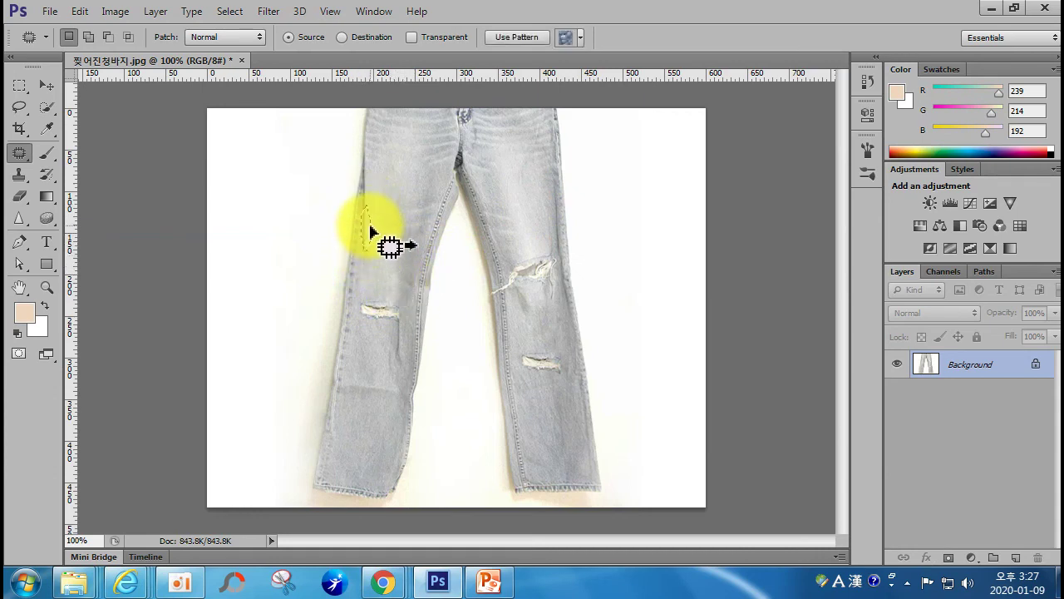
key("ctrl+d")
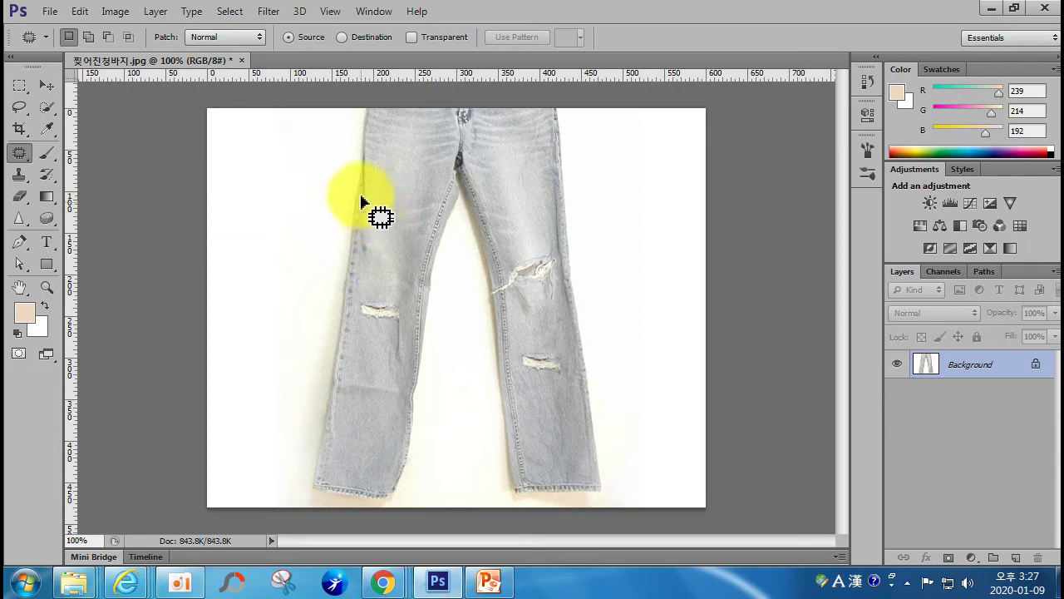
left_click_drag(366, 182, 387, 280)
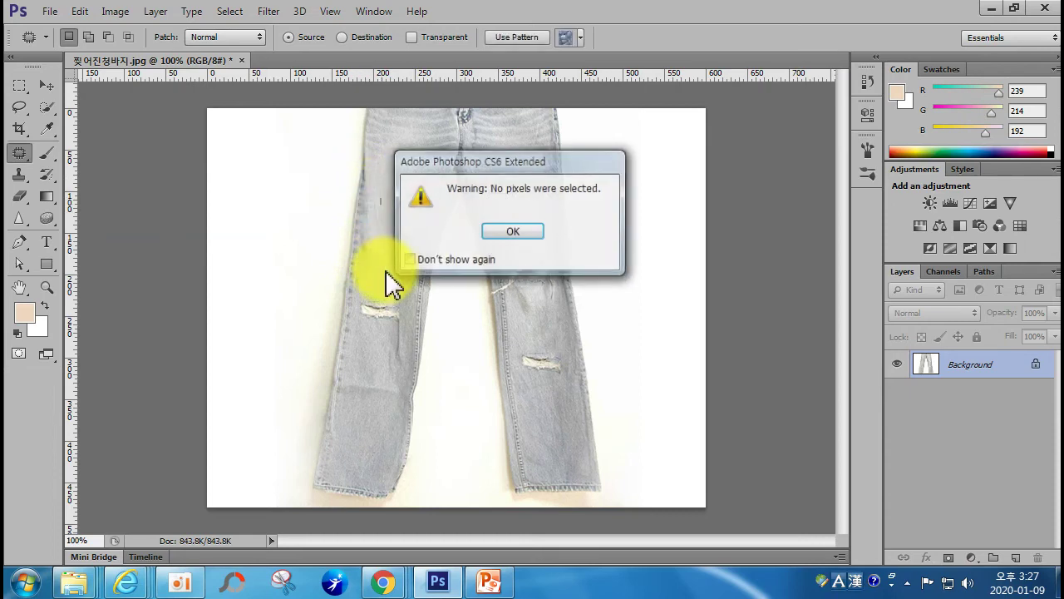
left_click(501, 232)
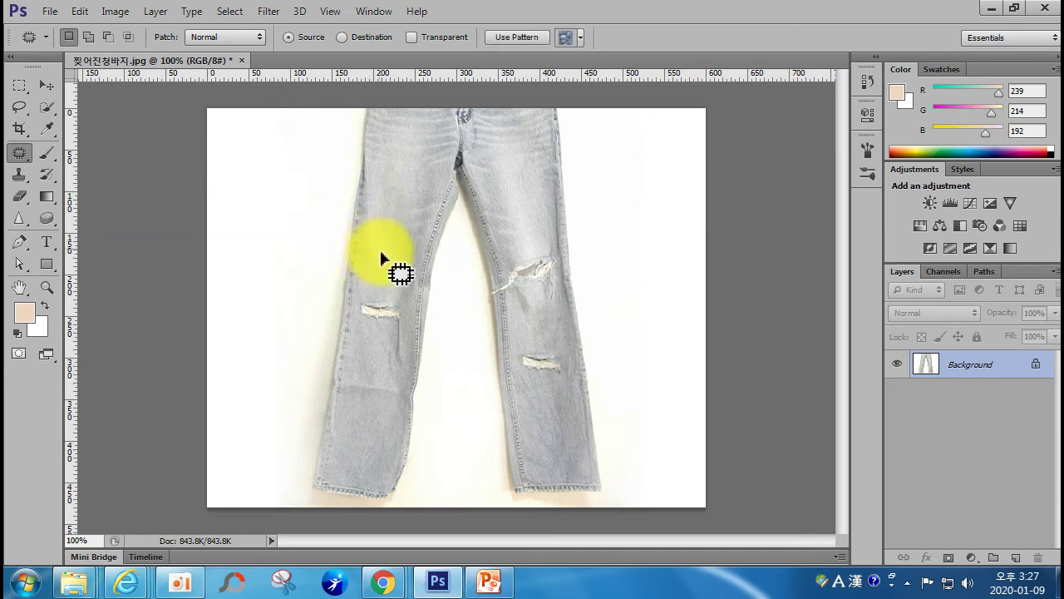
key("ctrl+d")
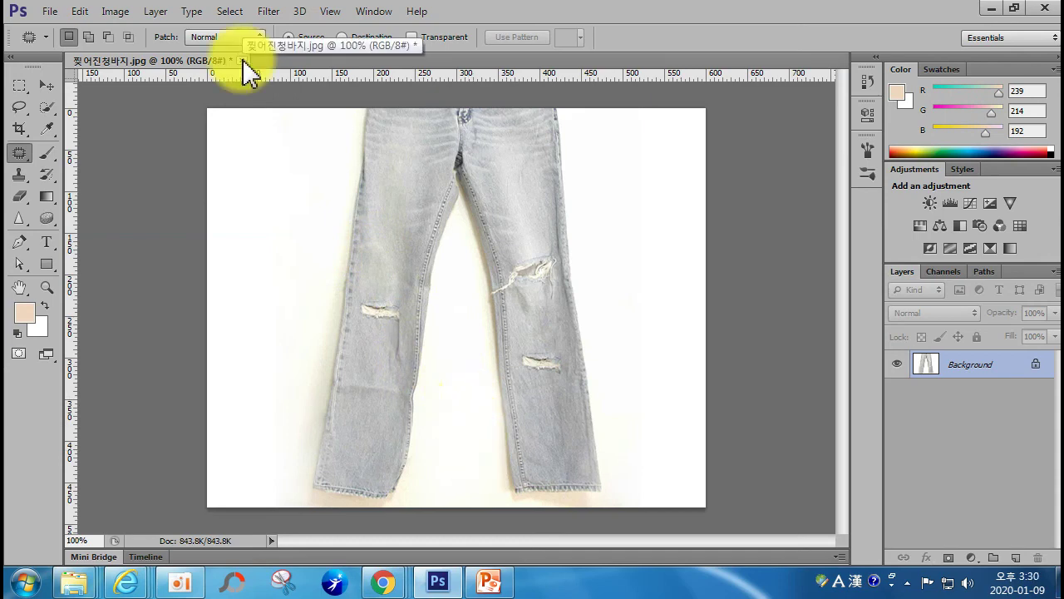
Step: Close the jeans image without saving and open 말.jpg from the 0. 실전 포토샵 folder
left_click(242, 60)
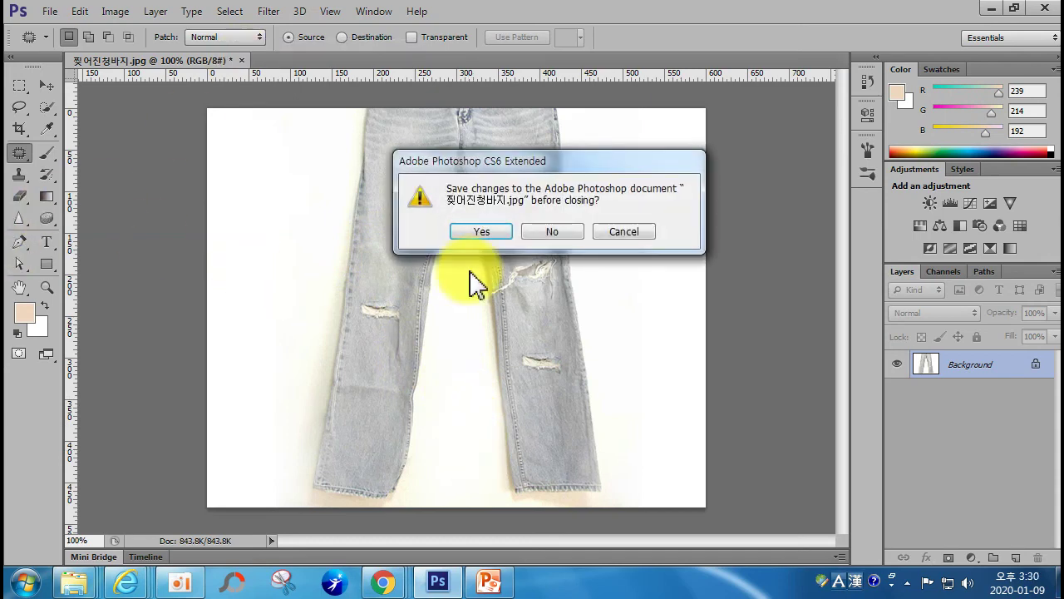
left_click(556, 230)
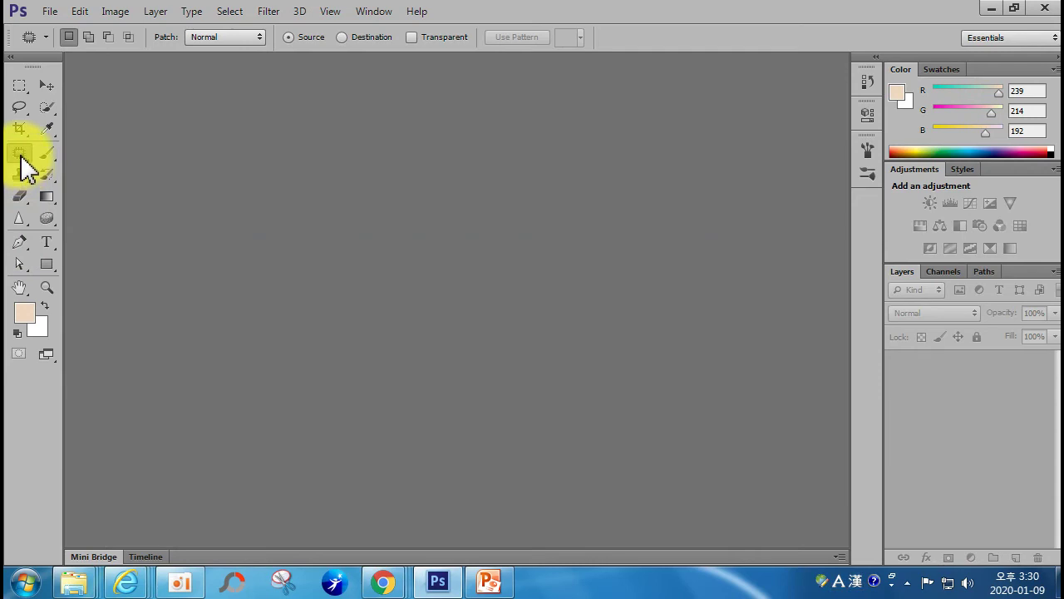
right_click(20, 155)
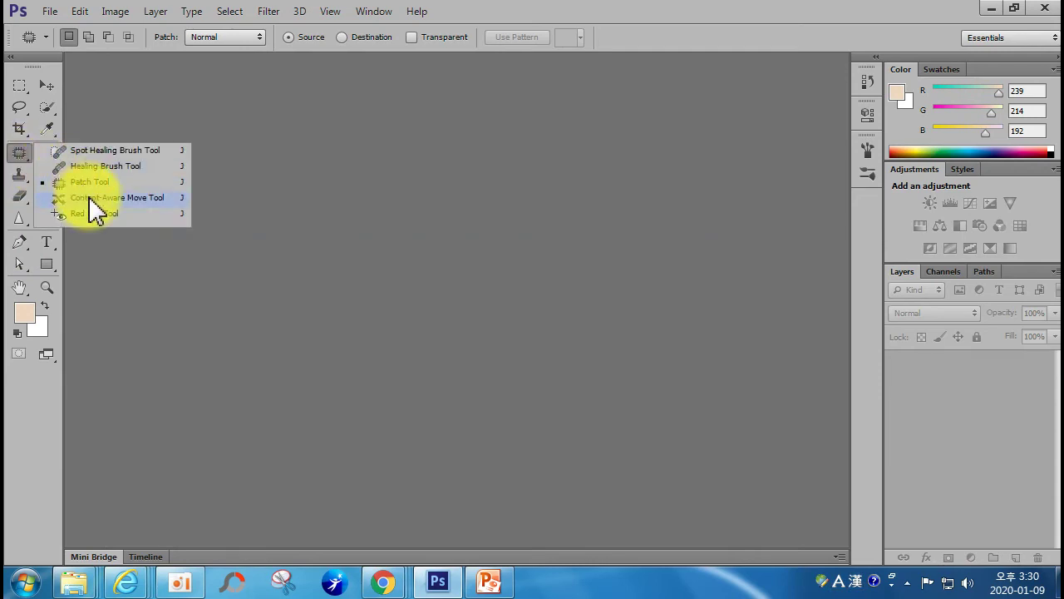
double_click(269, 254)
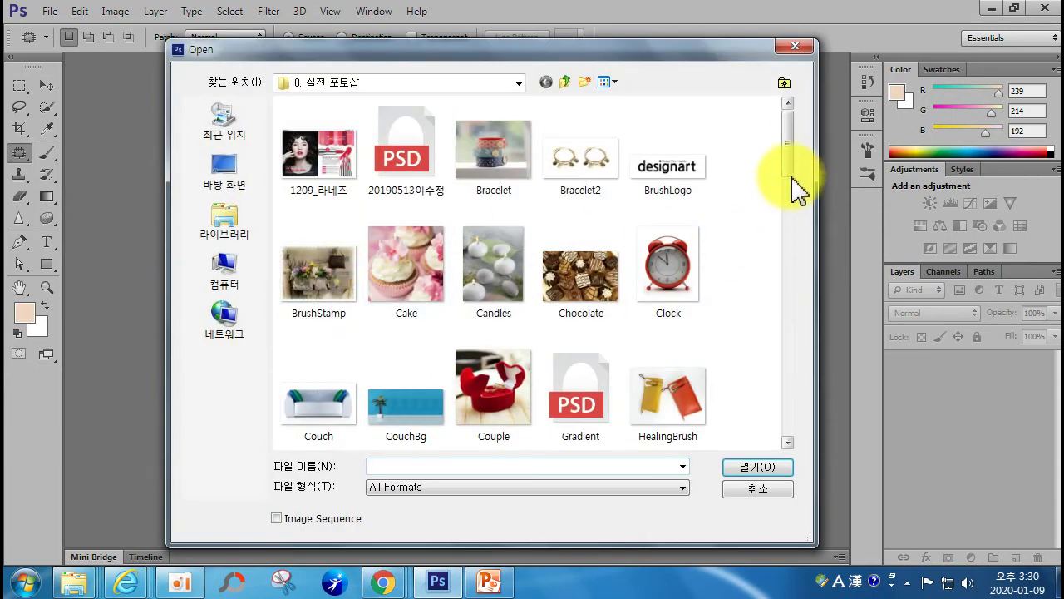
left_click_drag(791, 166, 801, 340)
left_click(522, 294)
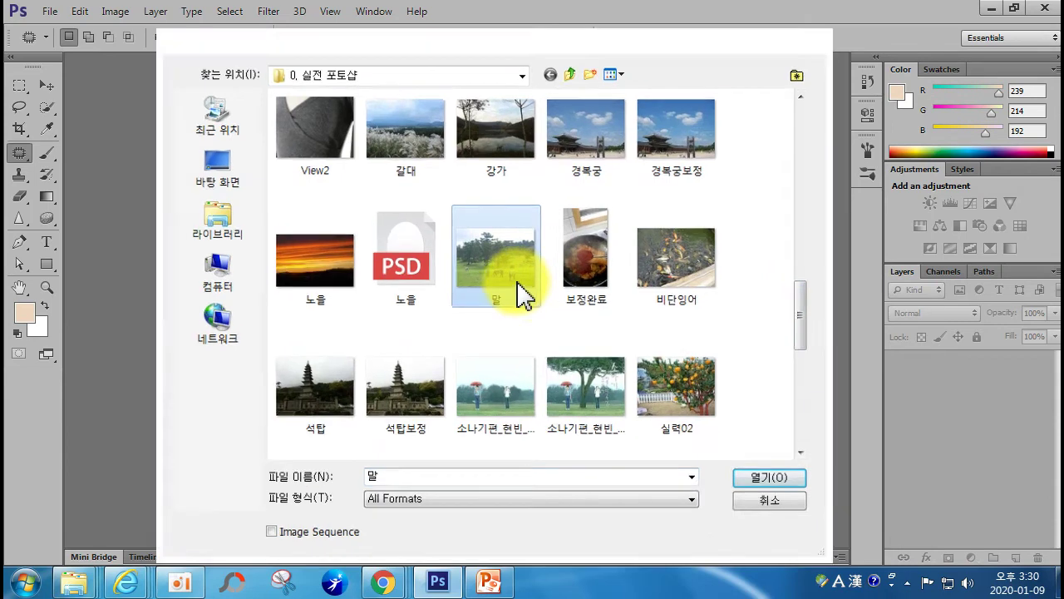
double_click(522, 294)
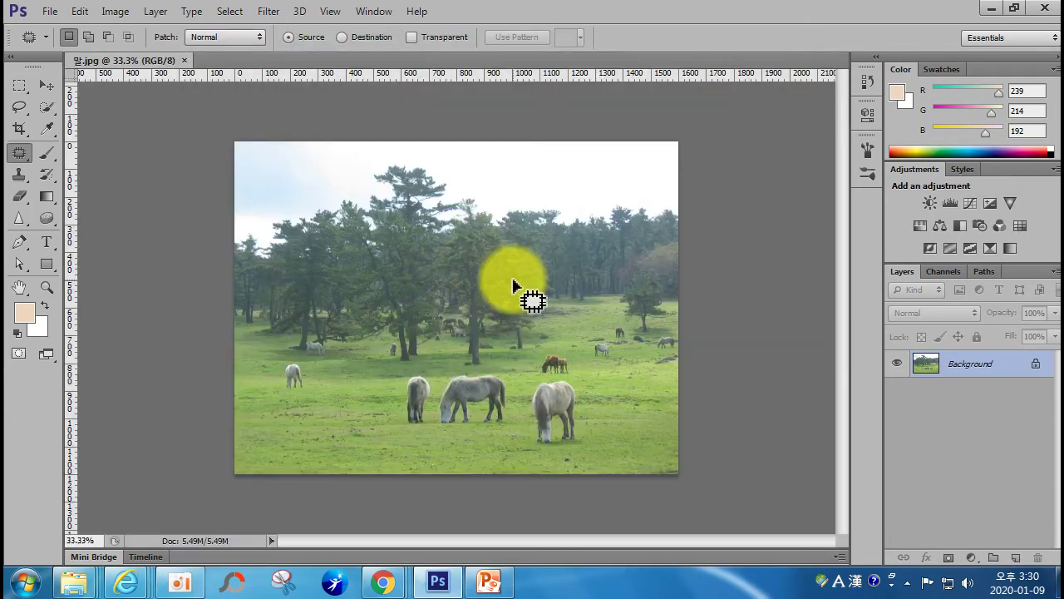
Step: Move the front right horse to the left of the other two large horses with the Content-Aware Move tool in Move mode
right_click(22, 160)
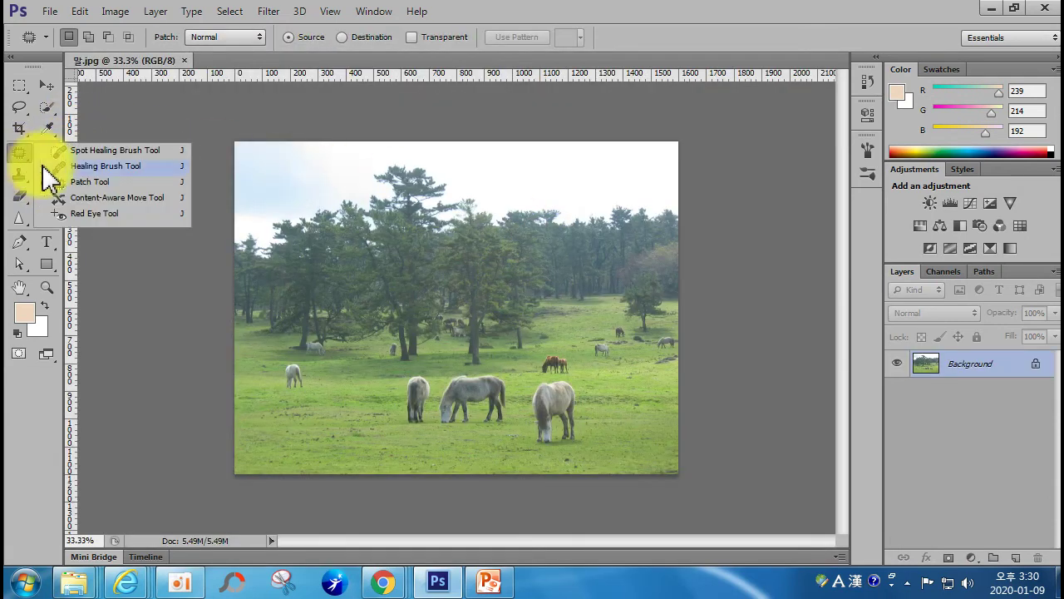
left_click(79, 198)
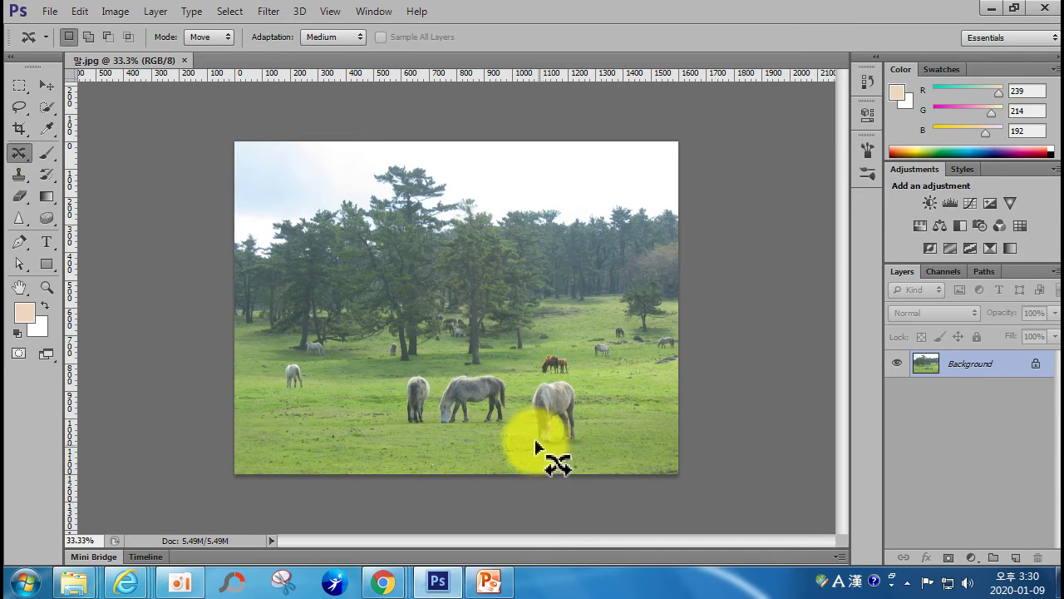
mouse_move(531, 409)
left_mouse_down()
mouse_move(546, 385)
mouse_move(570, 380)
mouse_move(585, 446)
mouse_move(541, 449)
mouse_move(532, 432)
mouse_move(446, 399)
mouse_move(360, 420)
mouse_move(357, 405)
left_mouse_up()
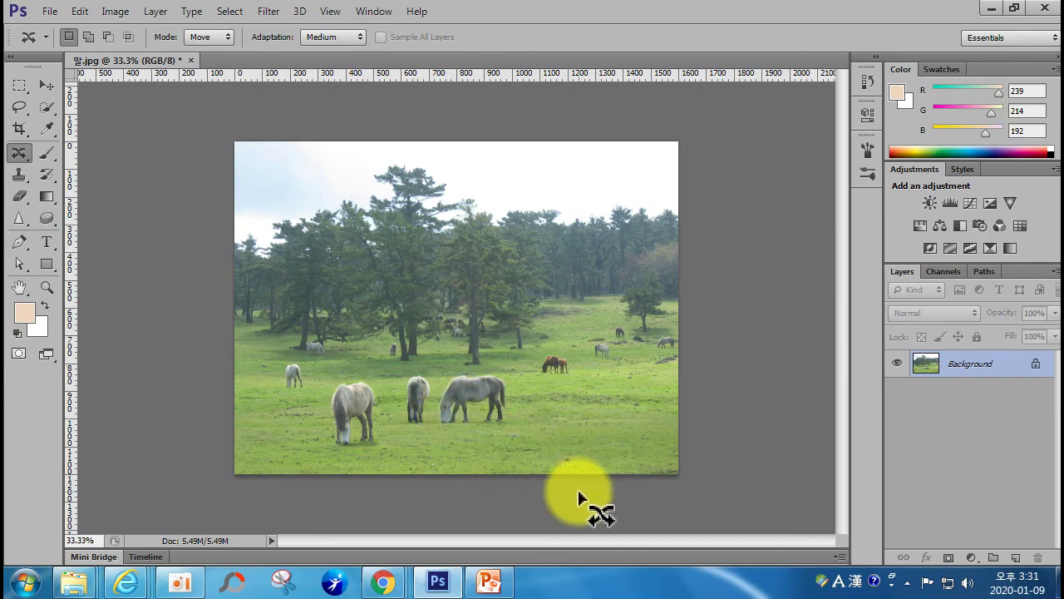
Step: Restore the original grass around the moved horse's back using the History Brush at size 25
key("ctrl+plus")
left_click_drag(474, 428, 470, 399)
key("ctrl+plus")
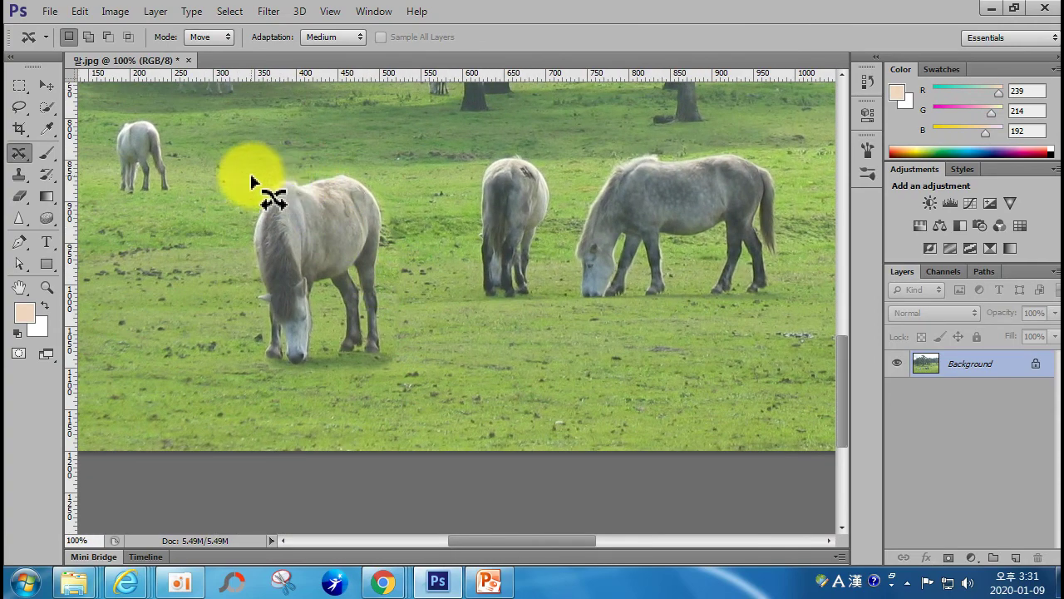
left_click(47, 173)
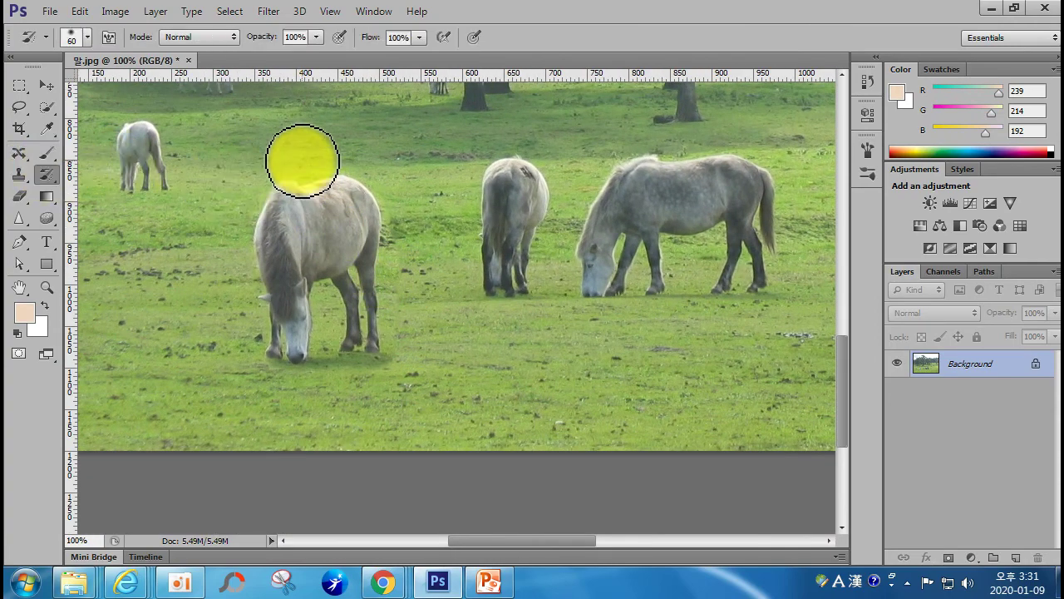
key("bracketleft")
key("bracketleft")
key("bracketleft")
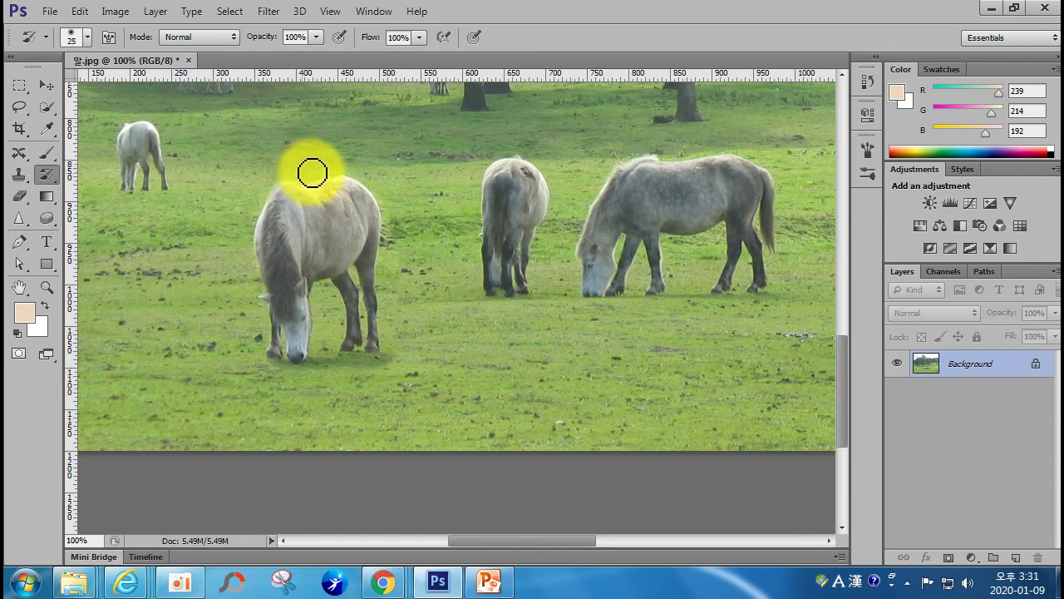
mouse_move(323, 169)
left_mouse_down()
mouse_move(350, 167)
mouse_move(382, 184)
mouse_move(394, 239)
mouse_move(387, 291)
mouse_move(399, 269)
mouse_move(390, 305)
mouse_move(386, 270)
mouse_move(394, 335)
mouse_move(215, 329)
mouse_move(247, 321)
mouse_move(258, 332)
mouse_move(257, 310)
mouse_move(209, 236)
mouse_move(263, 168)
mouse_move(388, 194)
mouse_move(456, 172)
left_mouse_up()
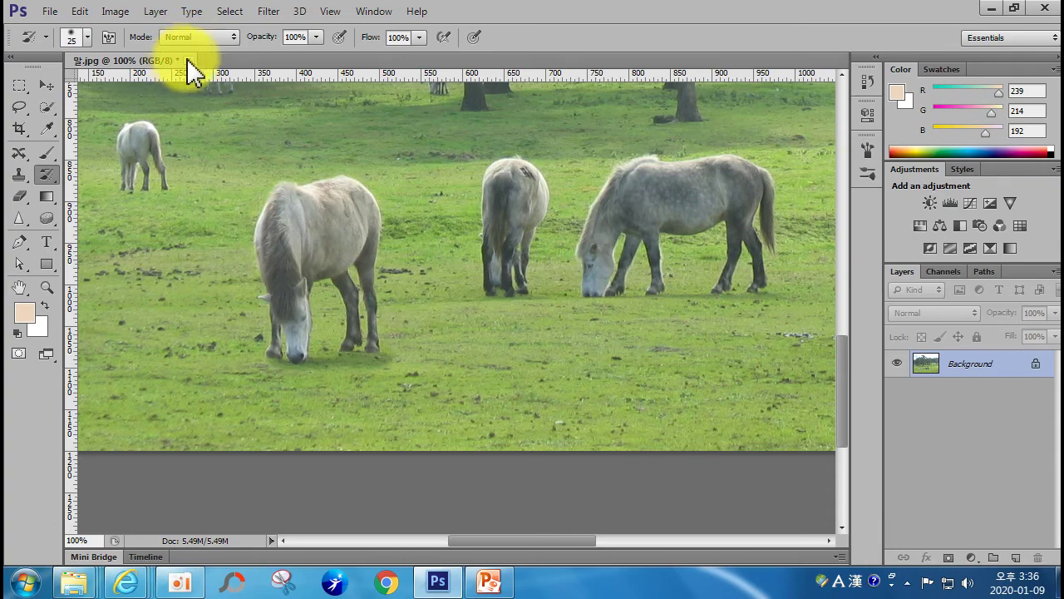
Step: Close the horse image without saving and open 비단잉어.jpg from the 0. 실전 포토샵 folder
left_click(190, 62)
left_click(550, 233)
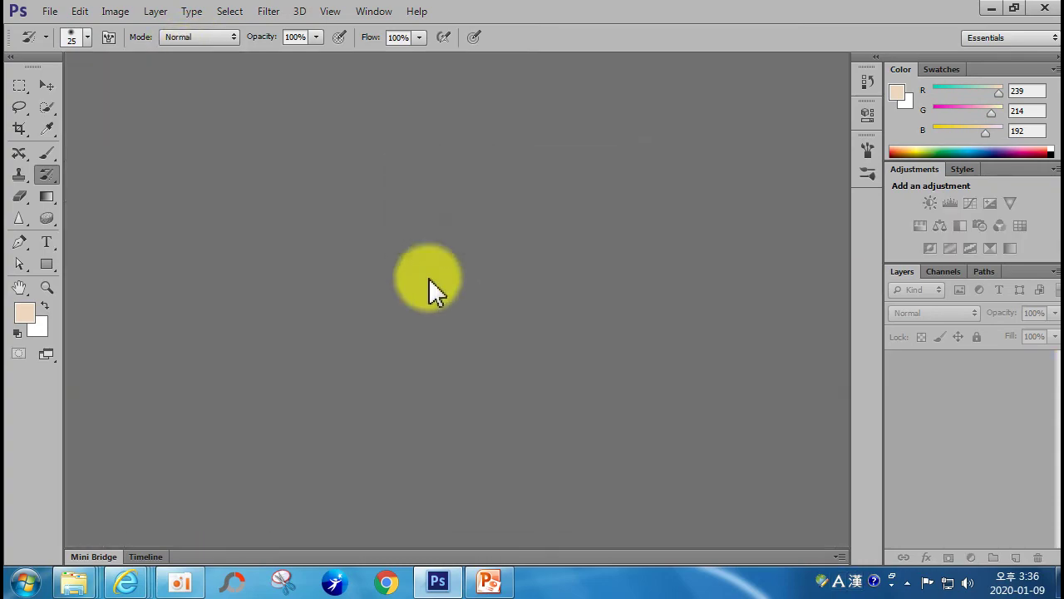
double_click(360, 264)
left_click_drag(791, 171, 792, 335)
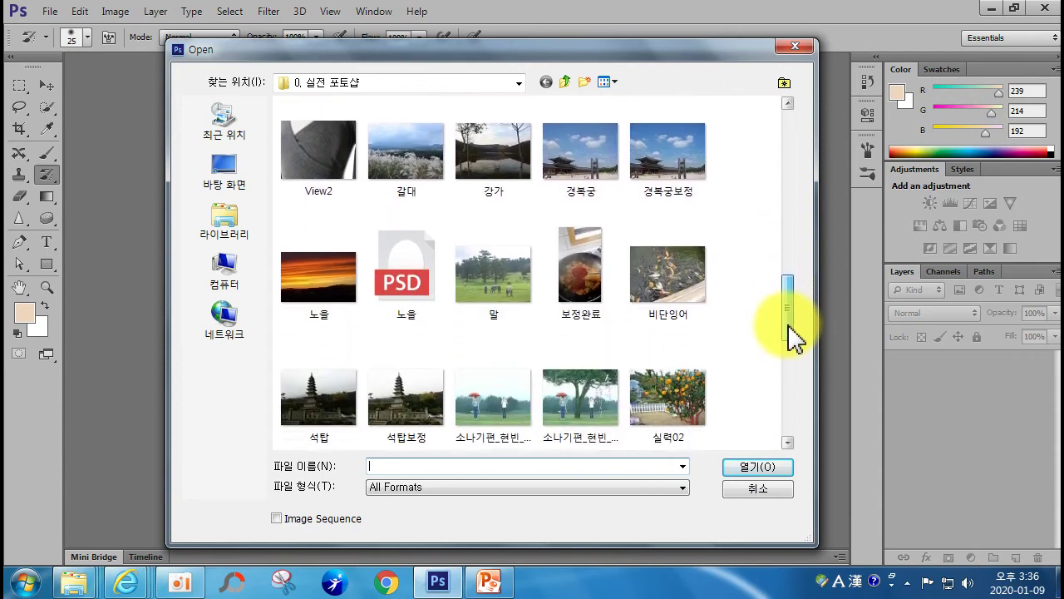
double_click(705, 265)
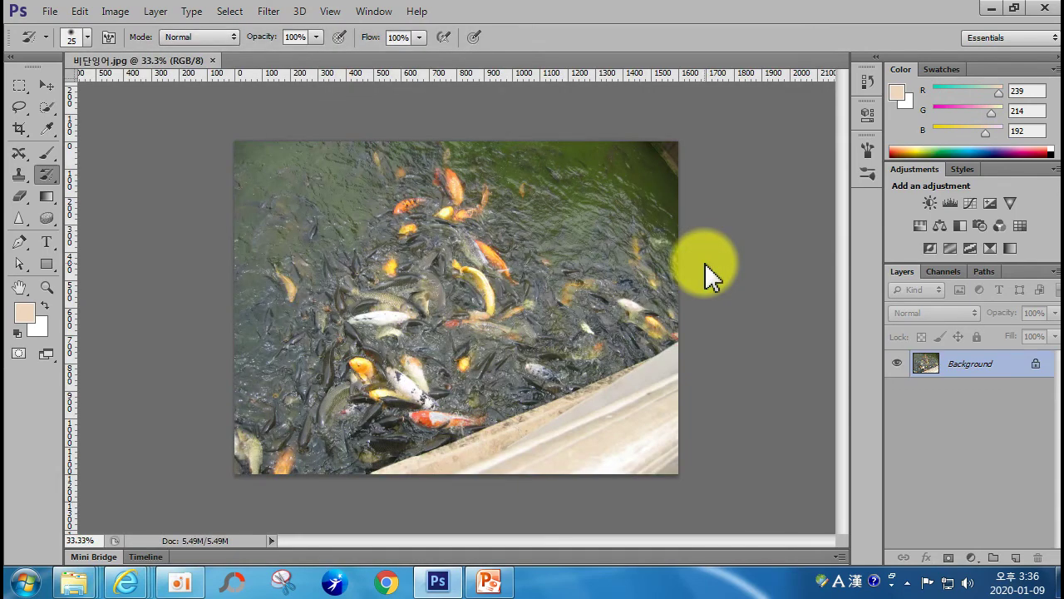
Step: Select the whole stone ledge beside the koi pond with the Polygonal Lasso tool
left_click(19, 107)
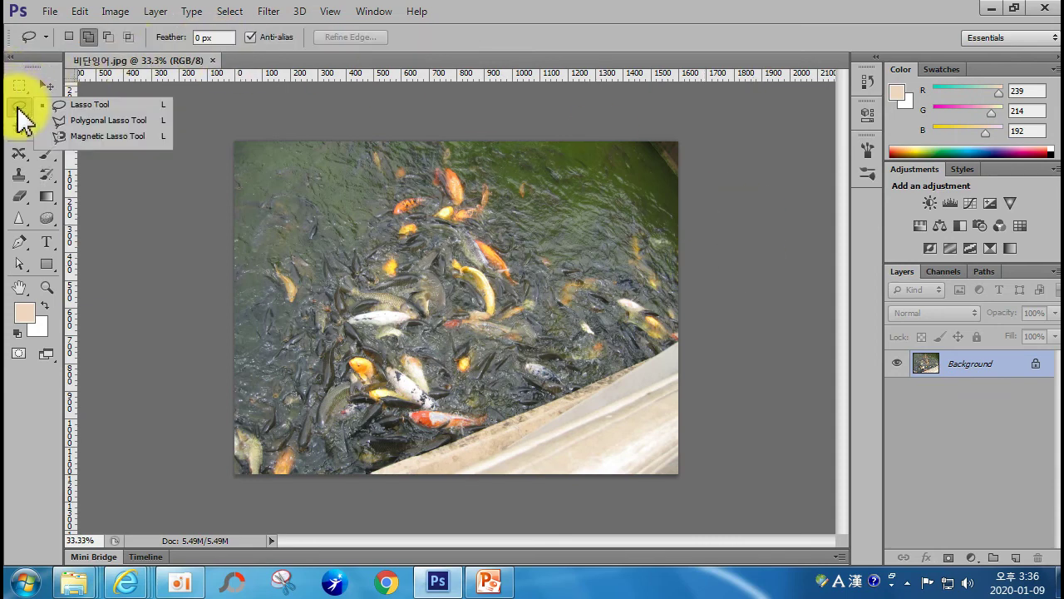
left_click(72, 126)
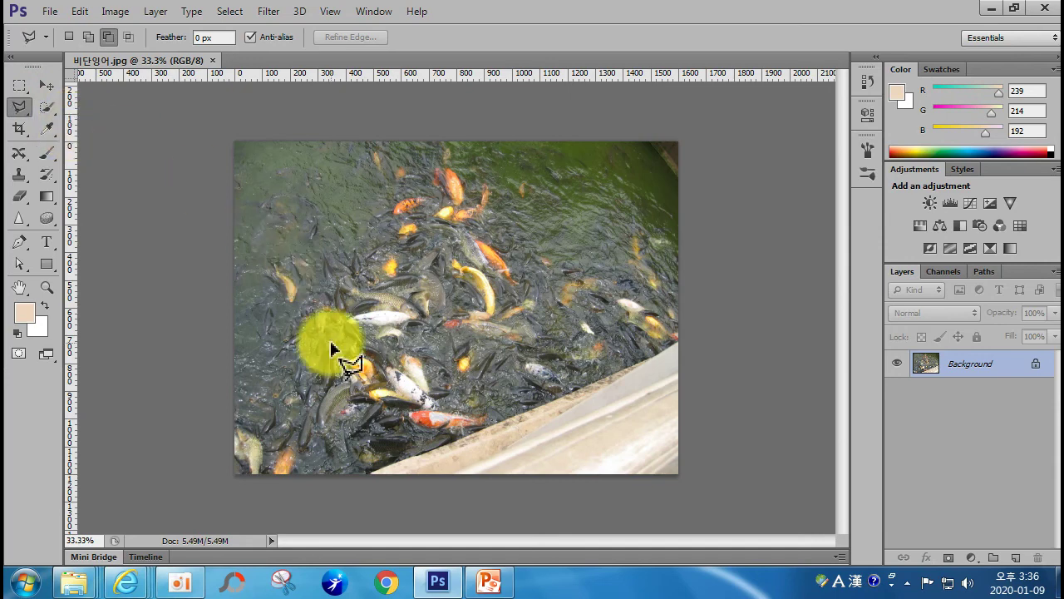
left_click(362, 476)
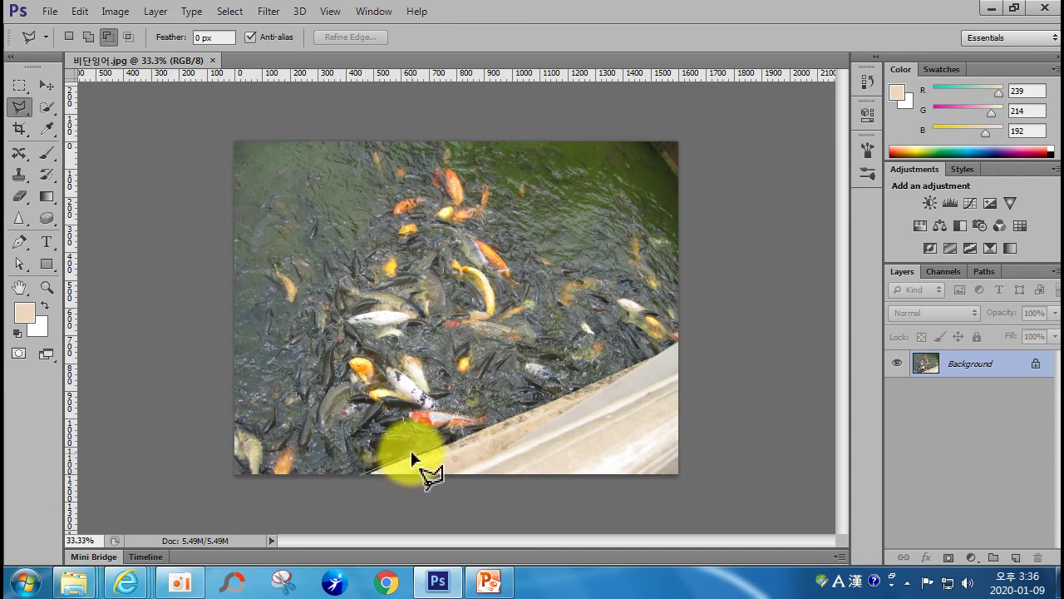
left_click(680, 342)
left_click(682, 483)
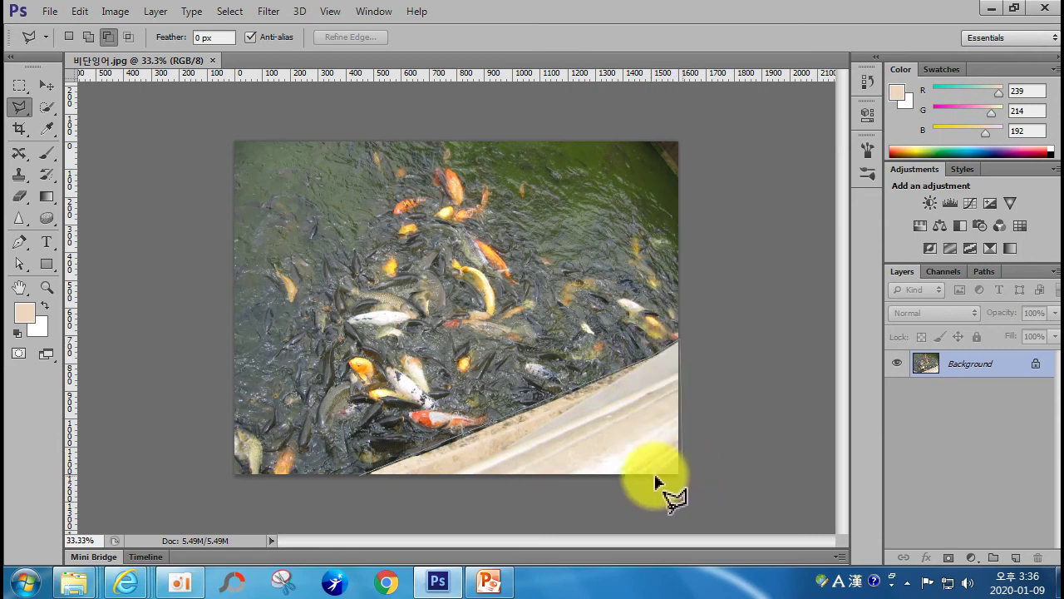
left_click(360, 482)
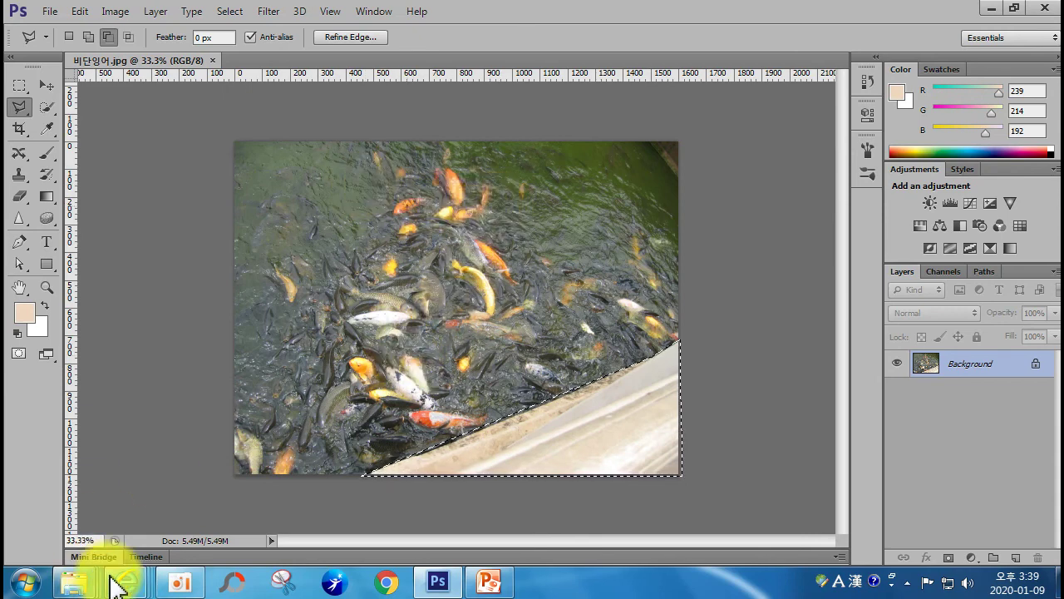
Step: Fill the selected ledge with Content-Aware contents in Normal mode at 100% opacity and clear the selection
left_click(81, 12)
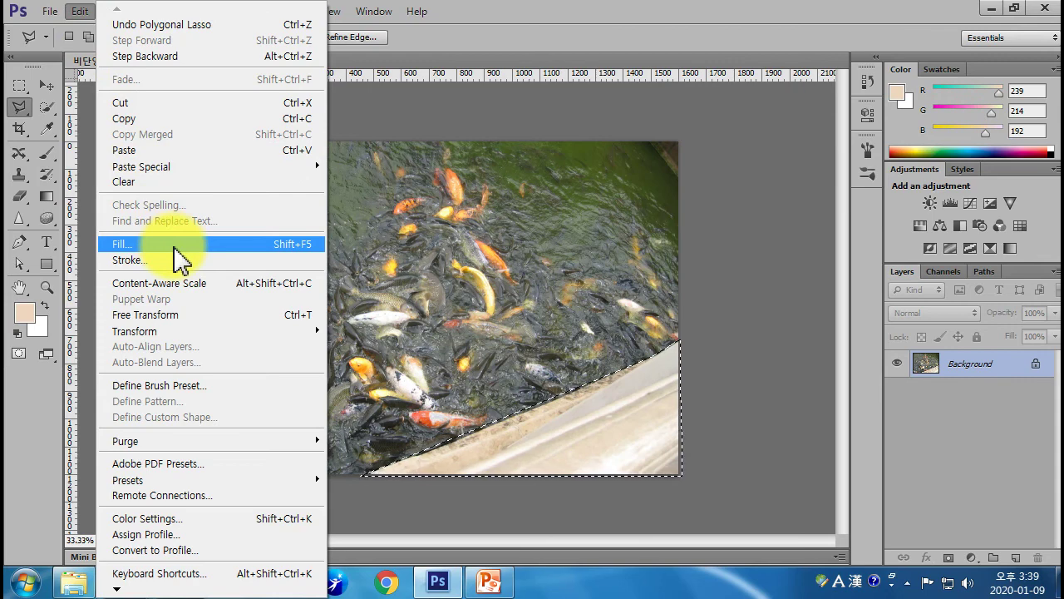
left_click(174, 246)
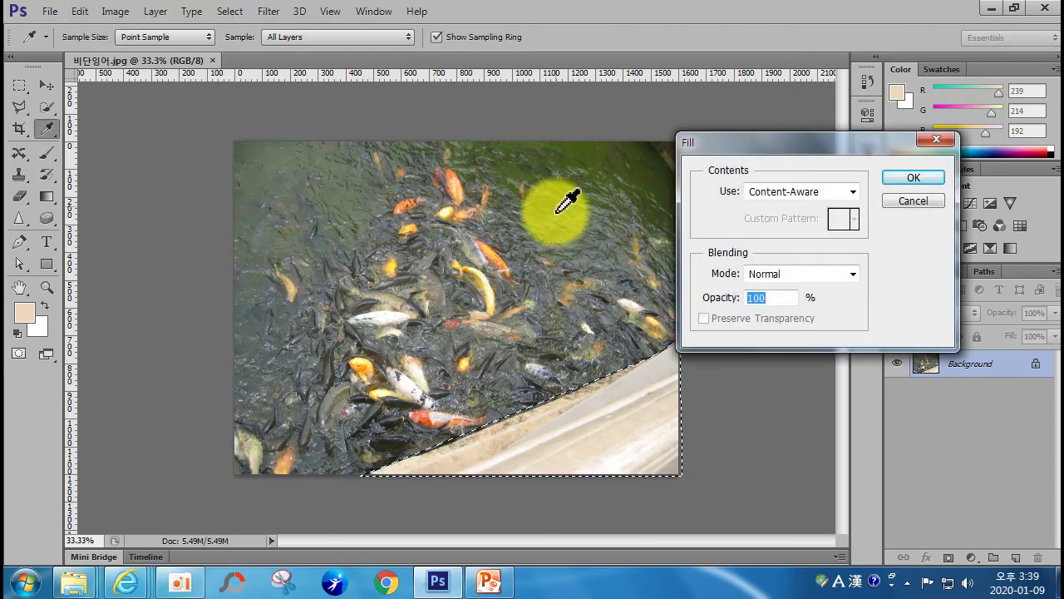
left_click(752, 193)
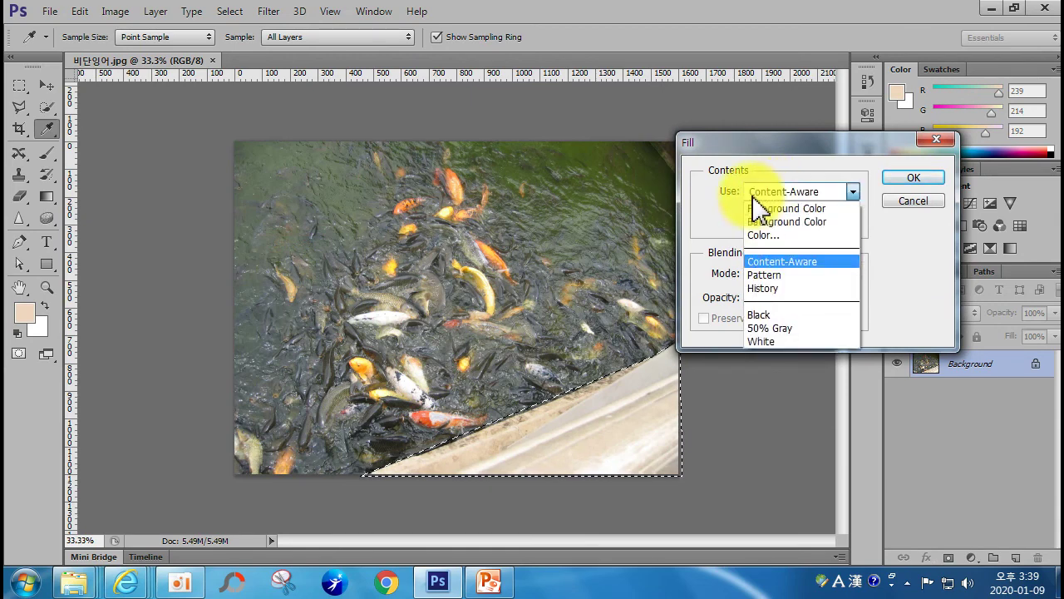
left_click(779, 263)
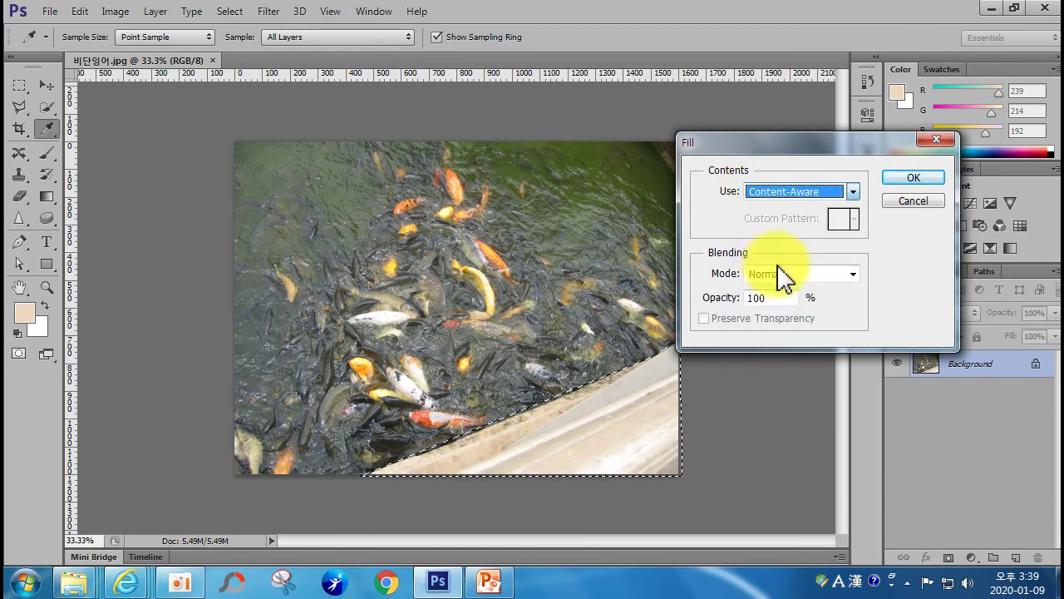
left_click(915, 179)
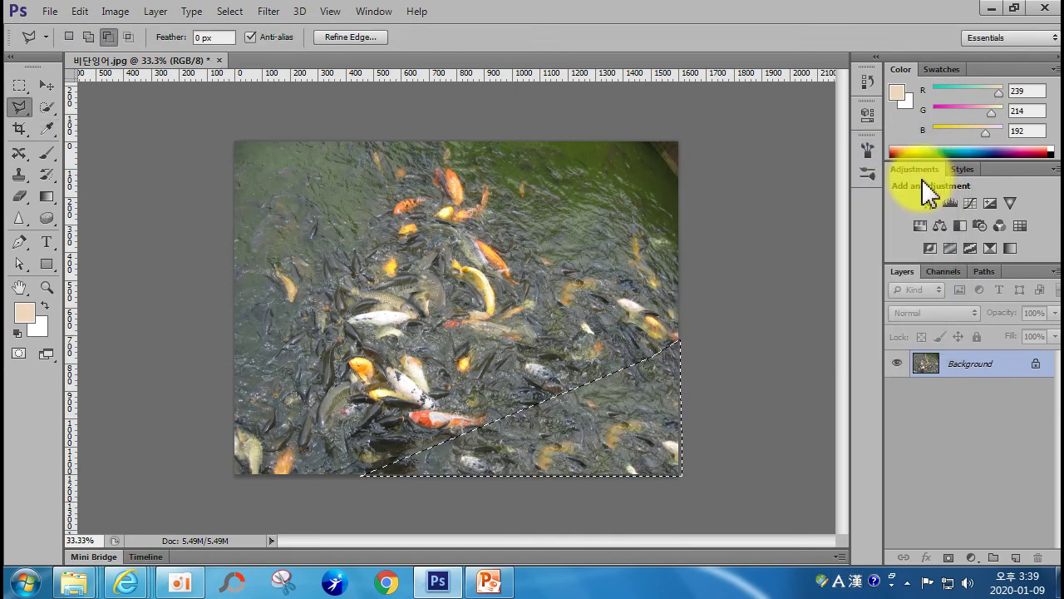
key("ctrl+d")
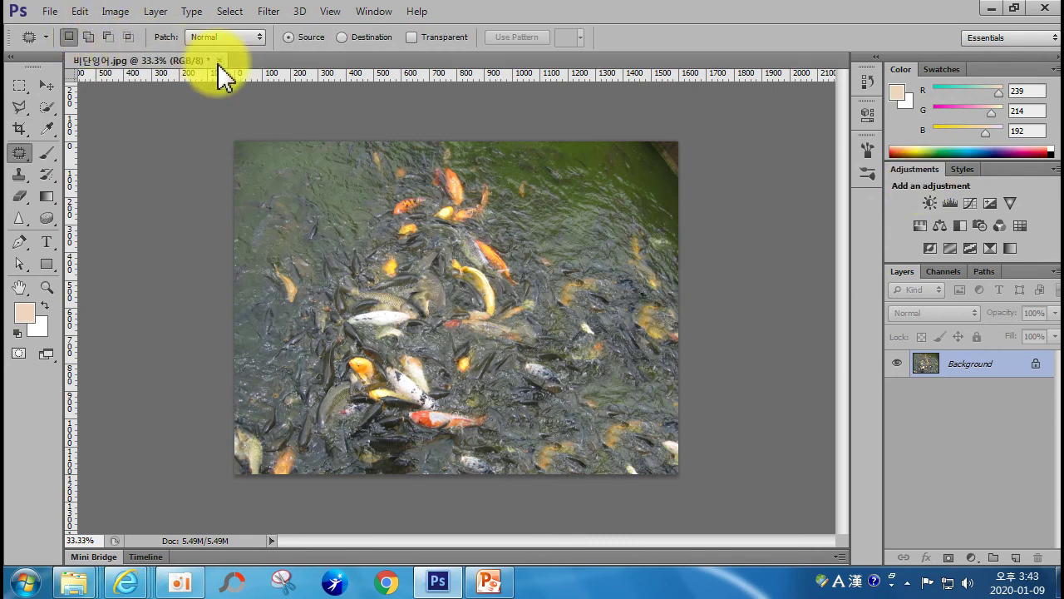
Step: Close the koi image without saving and open redeye.jpg from the 0. 실전 포토샵 folder
left_click(218, 59)
left_click(551, 235)
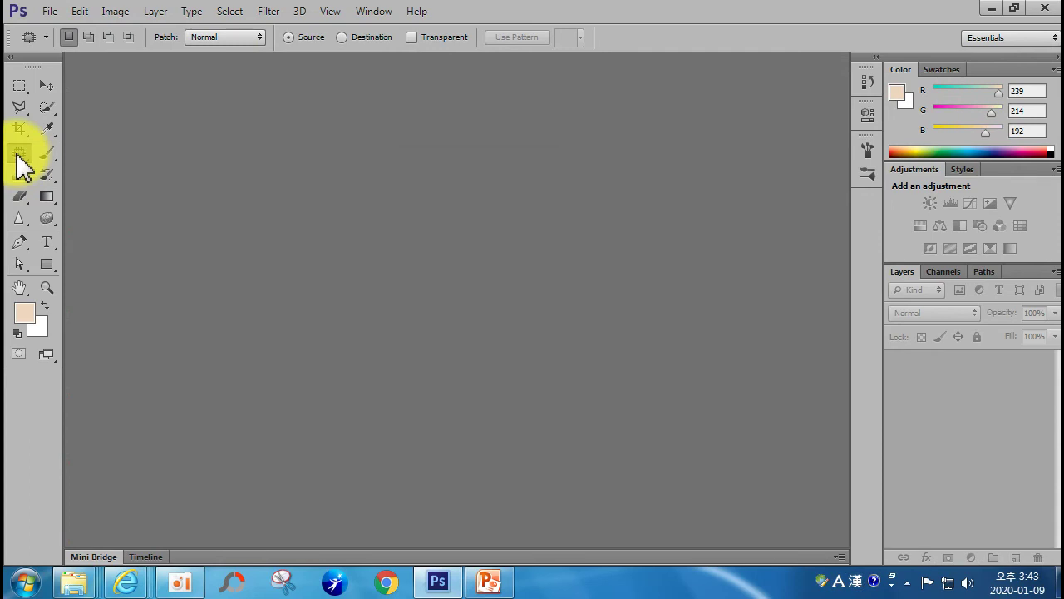
right_click(18, 156)
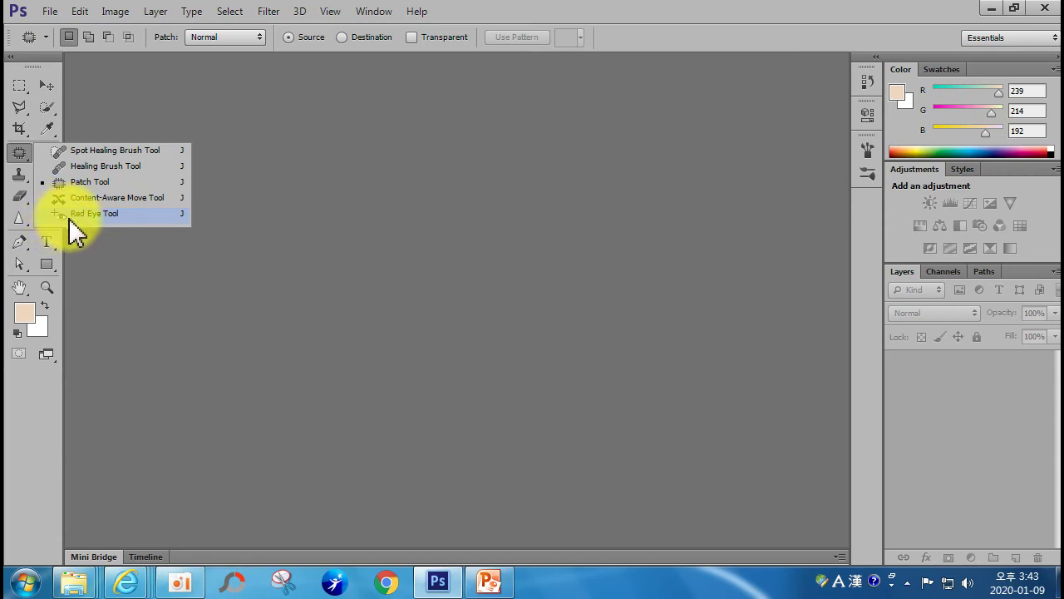
double_click(307, 267)
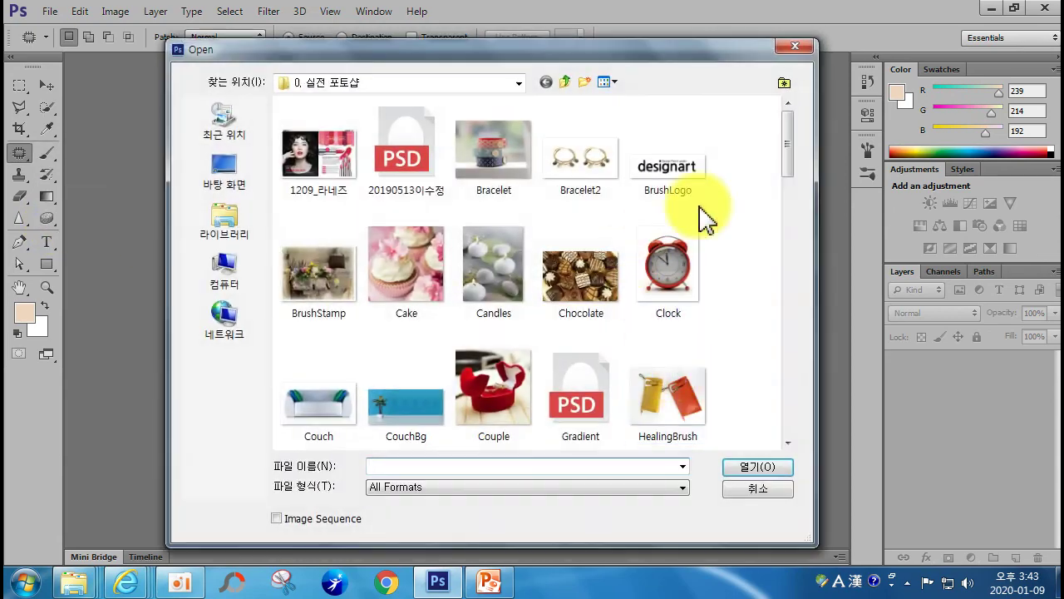
left_click_drag(791, 166, 788, 276)
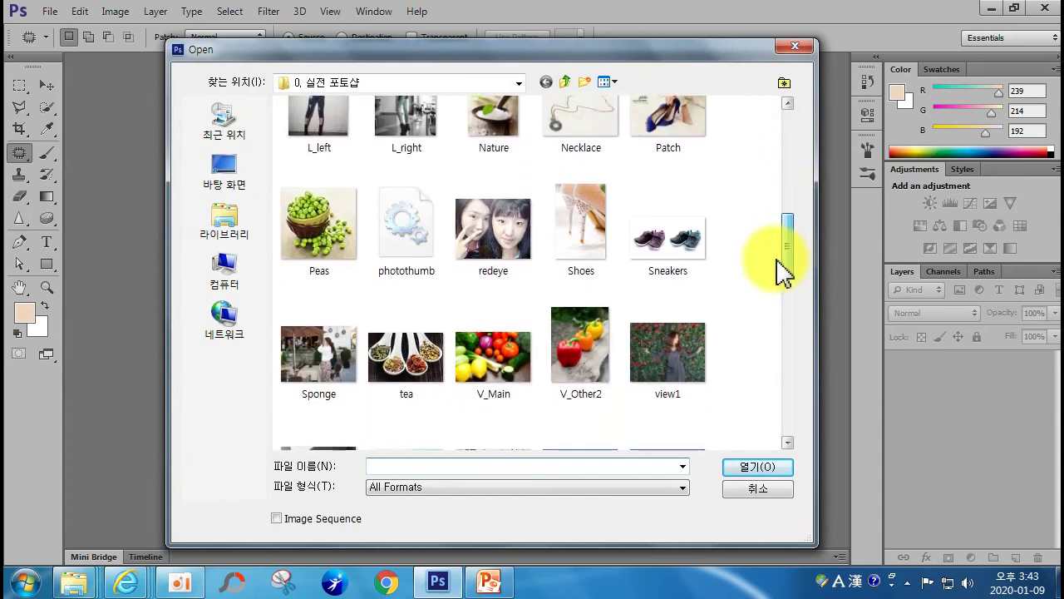
double_click(515, 232)
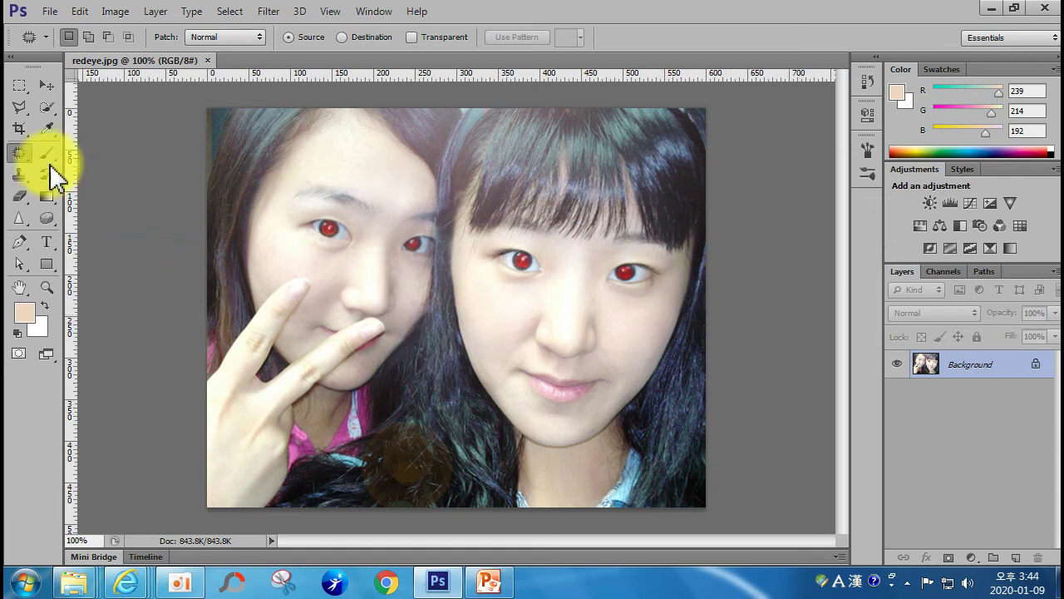
Step: Correct all four red pupils with the Red Eye tool at 50% pupil size and 50% darken amount
left_click_drag(14, 156, 68, 215)
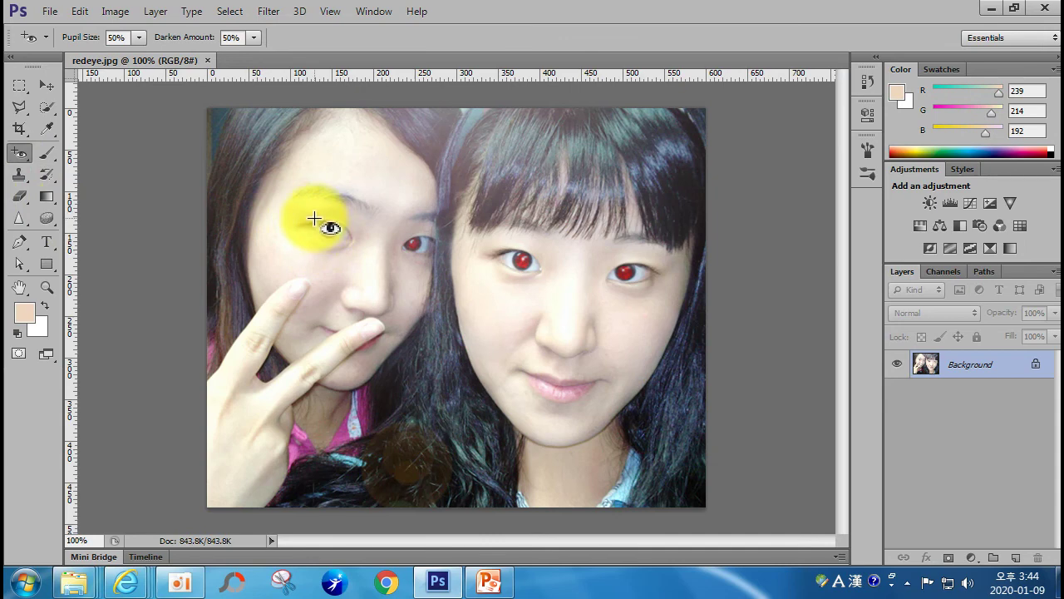
left_click(343, 239)
left_click(416, 241)
left_click(520, 259)
left_click(622, 266)
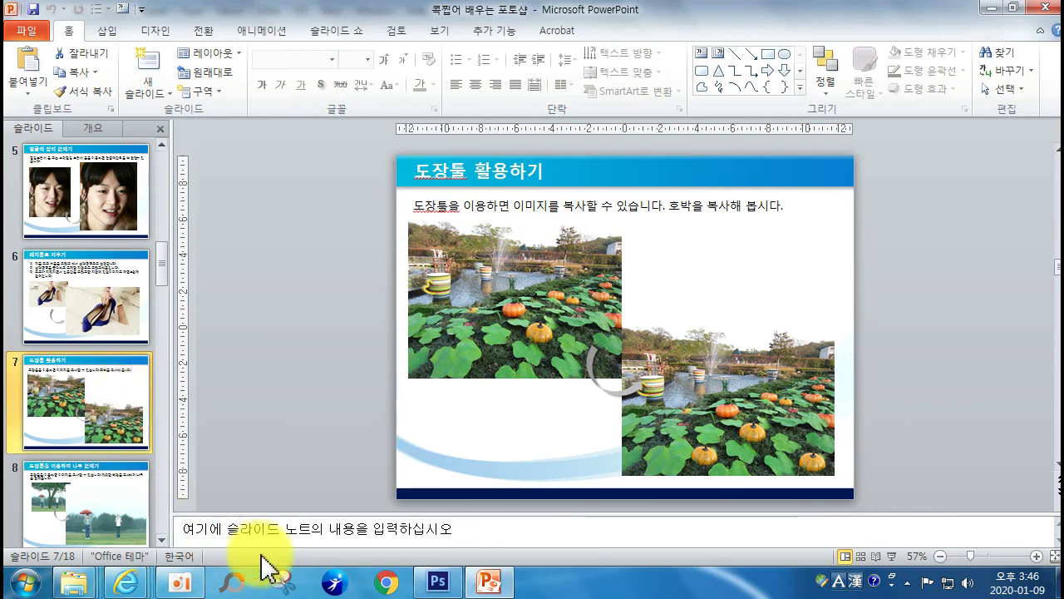
Step: Return to Photoshop, close redeye.jpg without saving, and open 호박.jpg from the 0. 실전 포토샵 folder
left_click(431, 587)
left_click(215, 58)
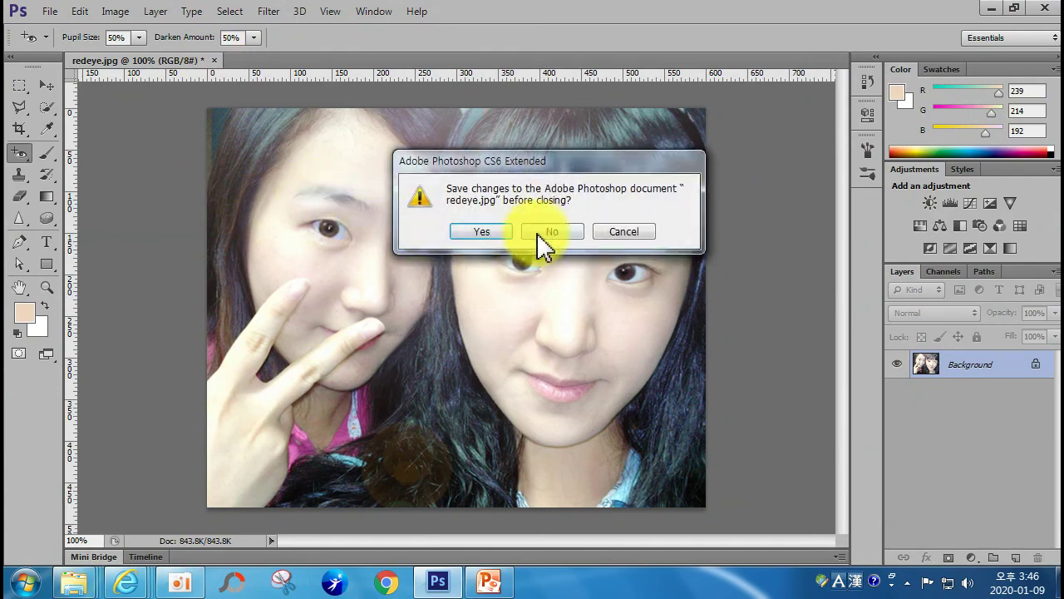
left_click(542, 232)
double_click(327, 320)
left_click_drag(789, 161, 784, 420)
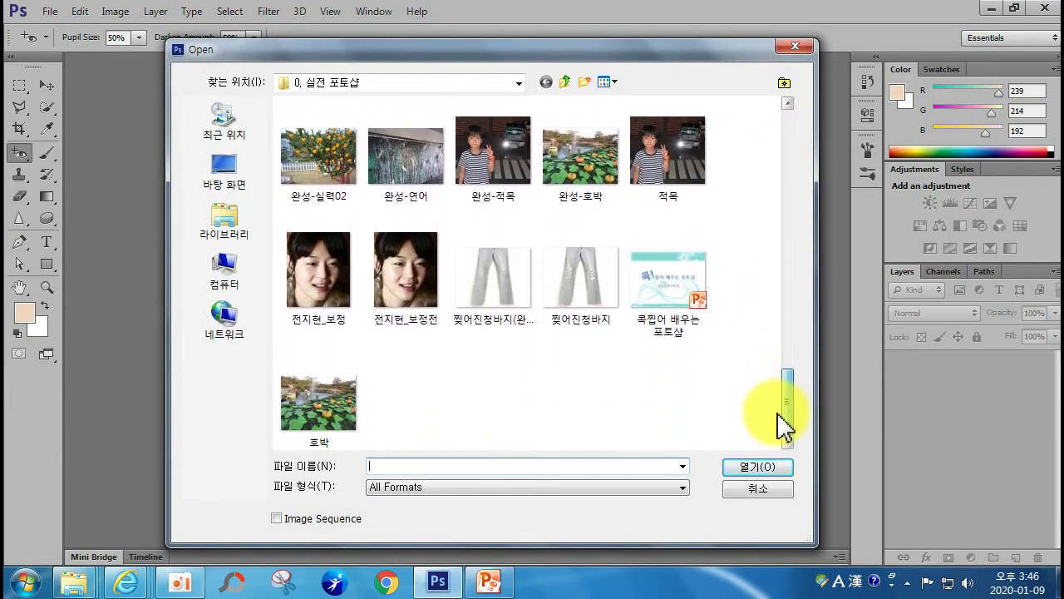
double_click(325, 406)
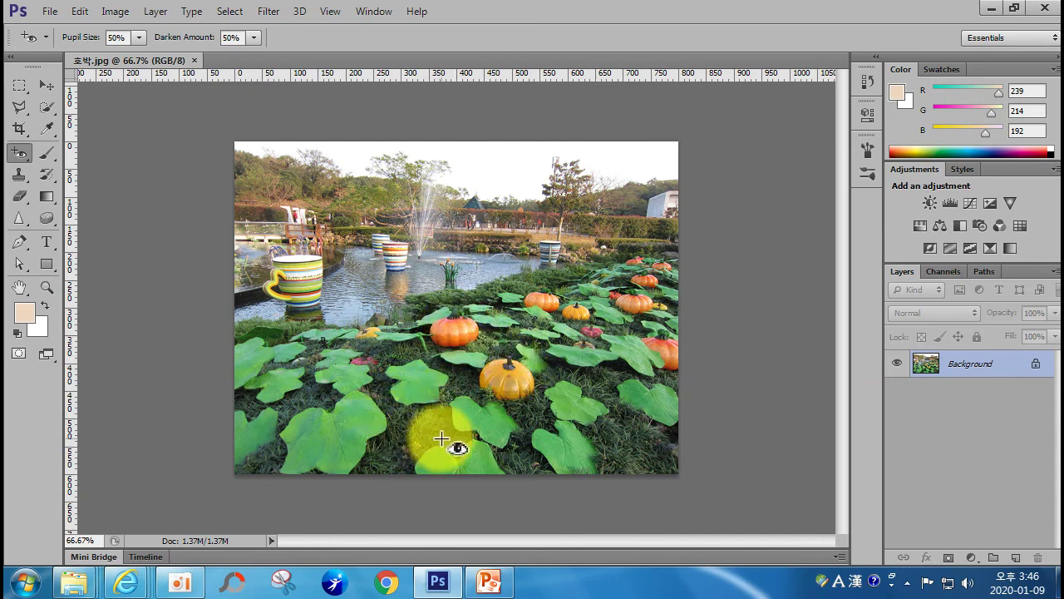
Step: Try the Clone Stamp tool on the large orange pumpkin without defining a source point
left_click(19, 175)
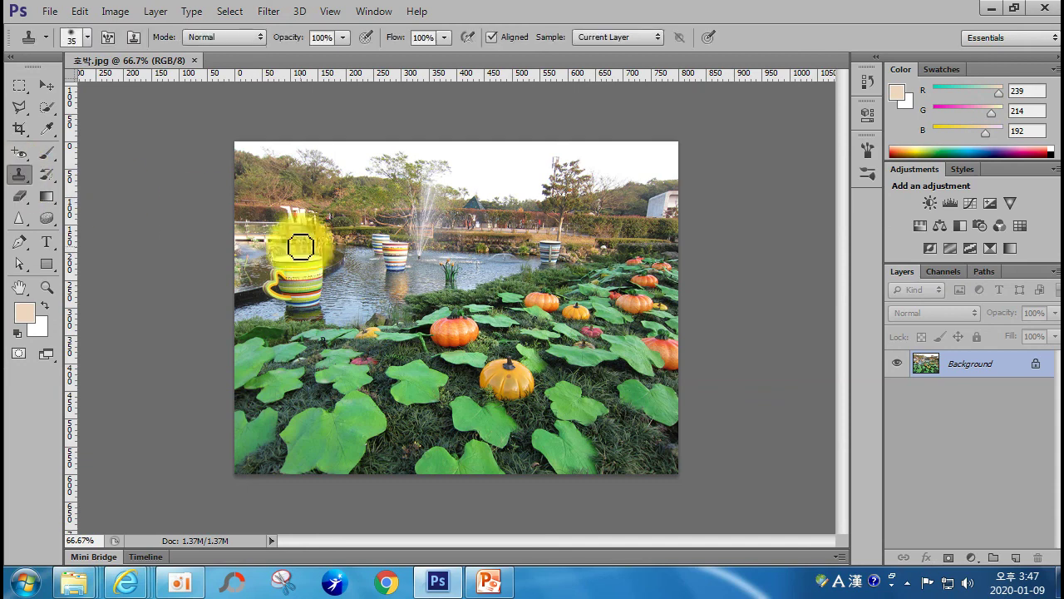
left_click(457, 327)
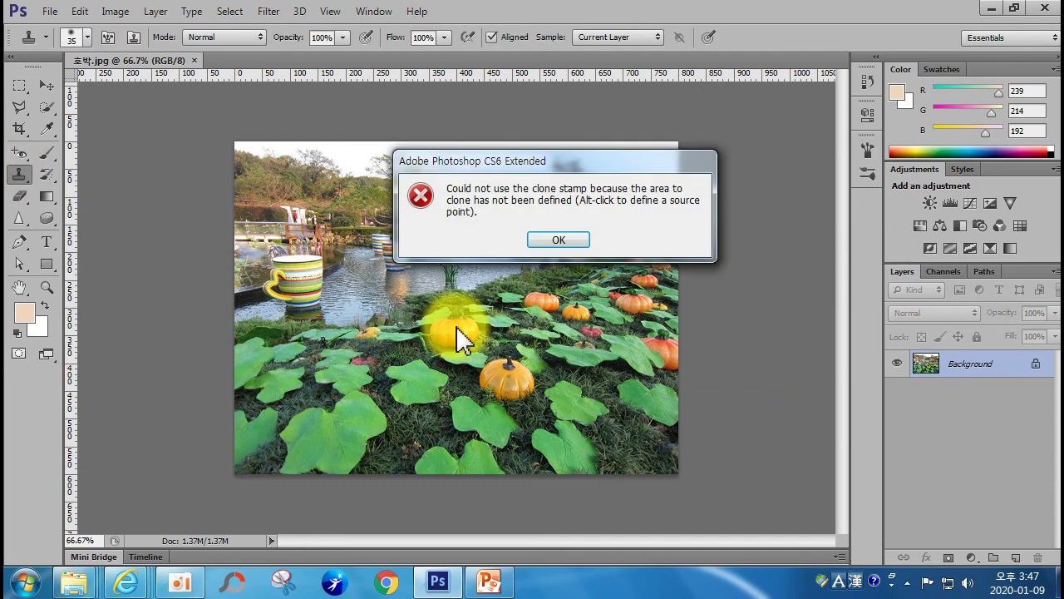
left_click(559, 240)
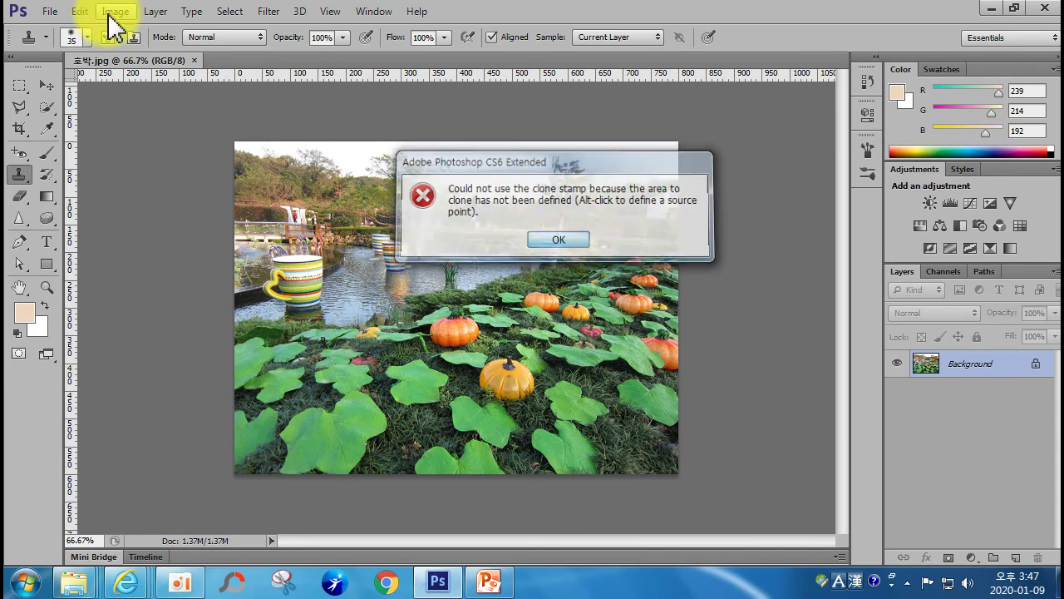
Step: Try the Healing Brush tool on the pond area without defining a source point
left_click(17, 153)
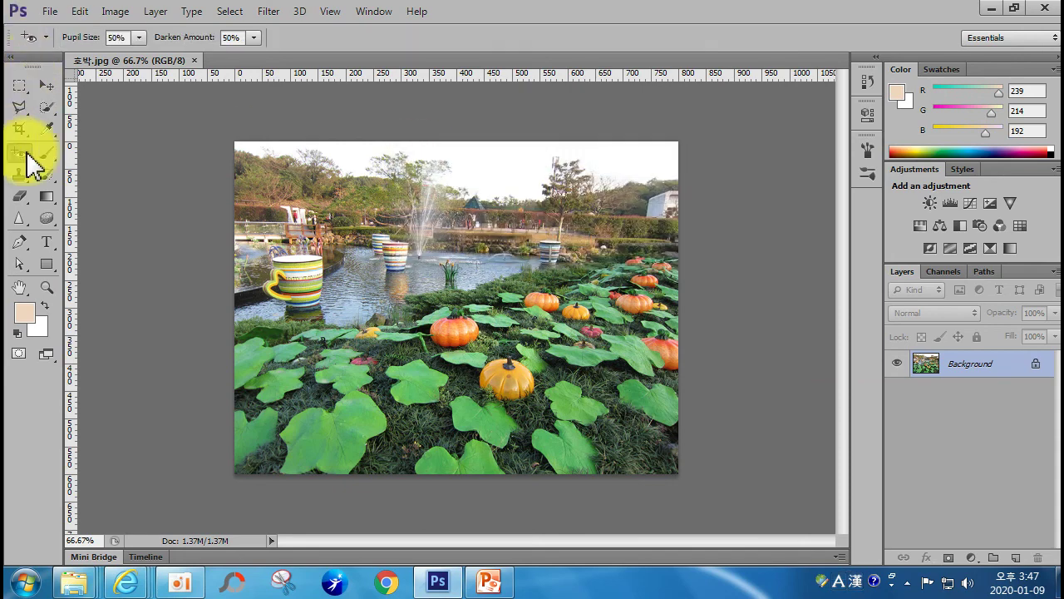
right_click(28, 161)
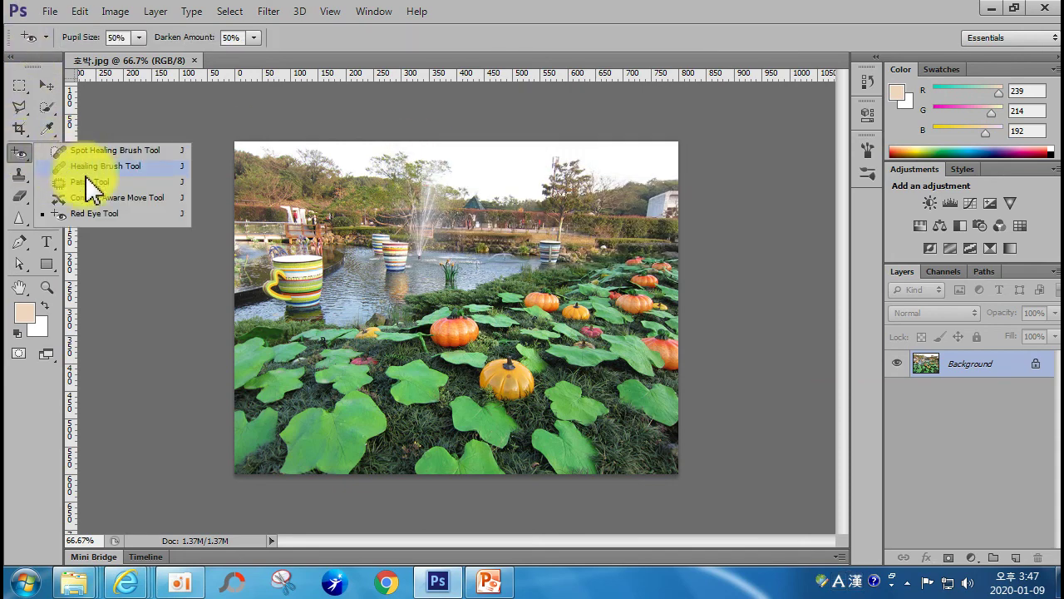
left_click(15, 172)
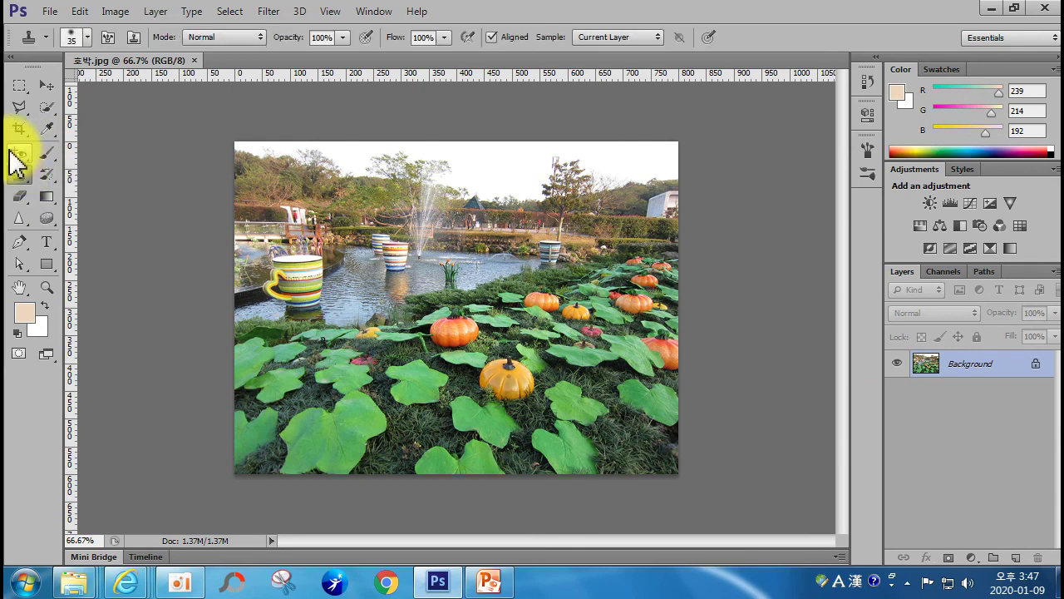
right_click(18, 158)
left_click(83, 167)
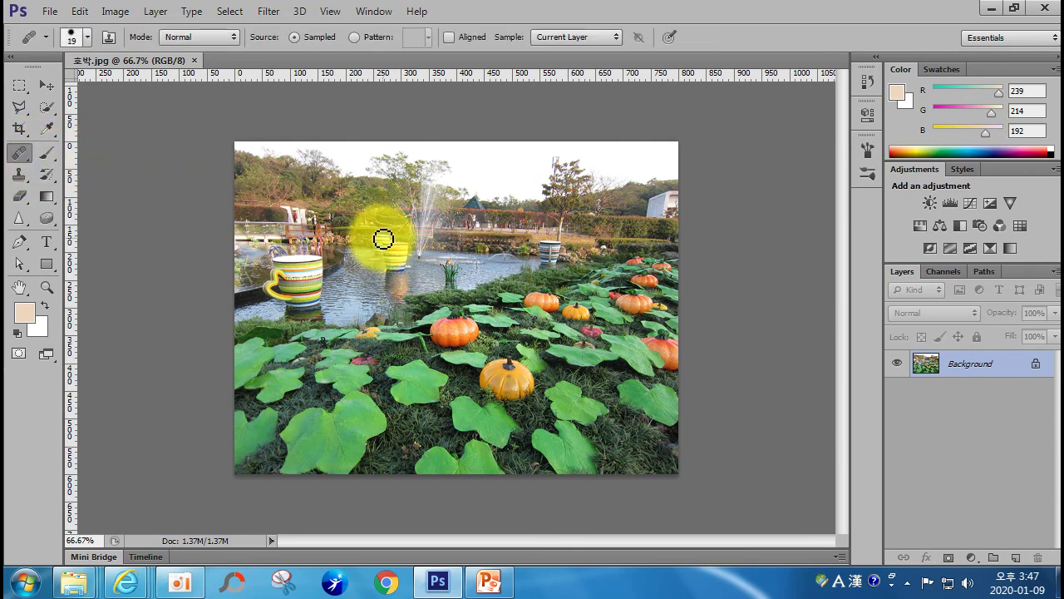
left_click(487, 270)
left_click(539, 231)
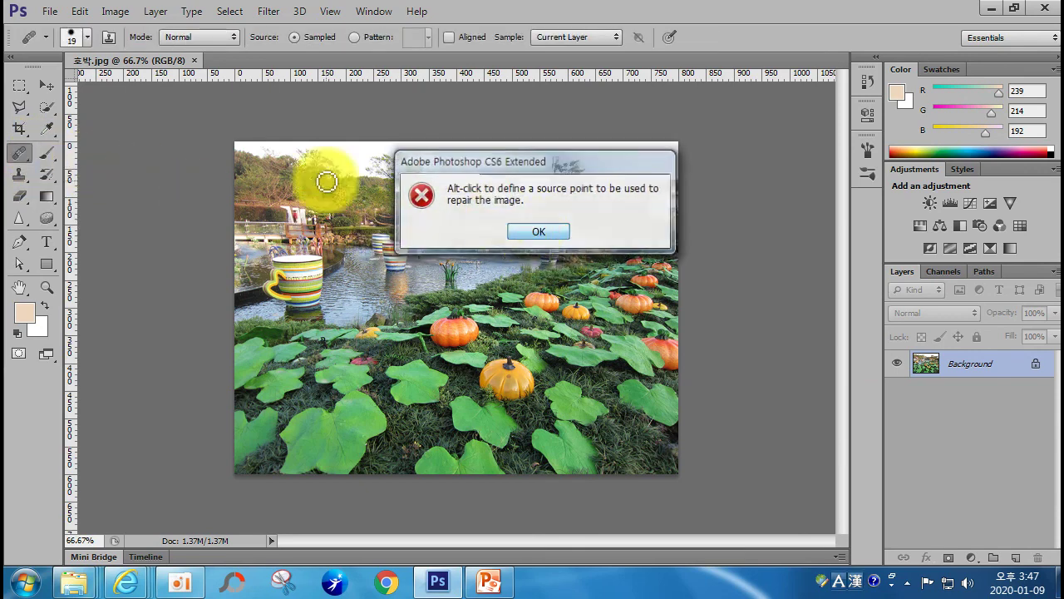
Step: Switch back to the Clone Stamp tool and try it on the yellow pumpkin without defining a source point
right_click(13, 173)
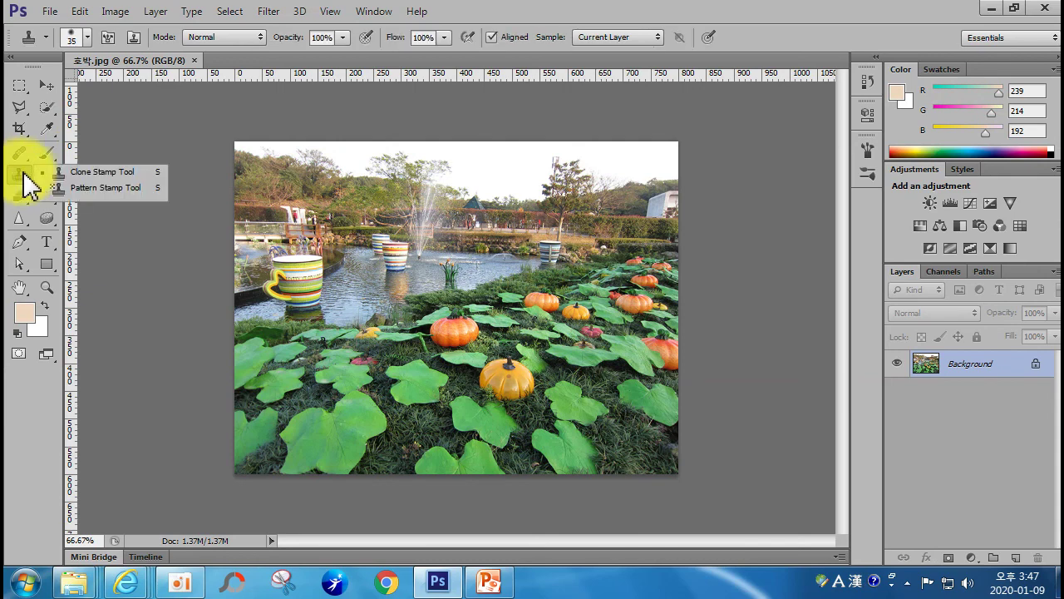
left_click(83, 172)
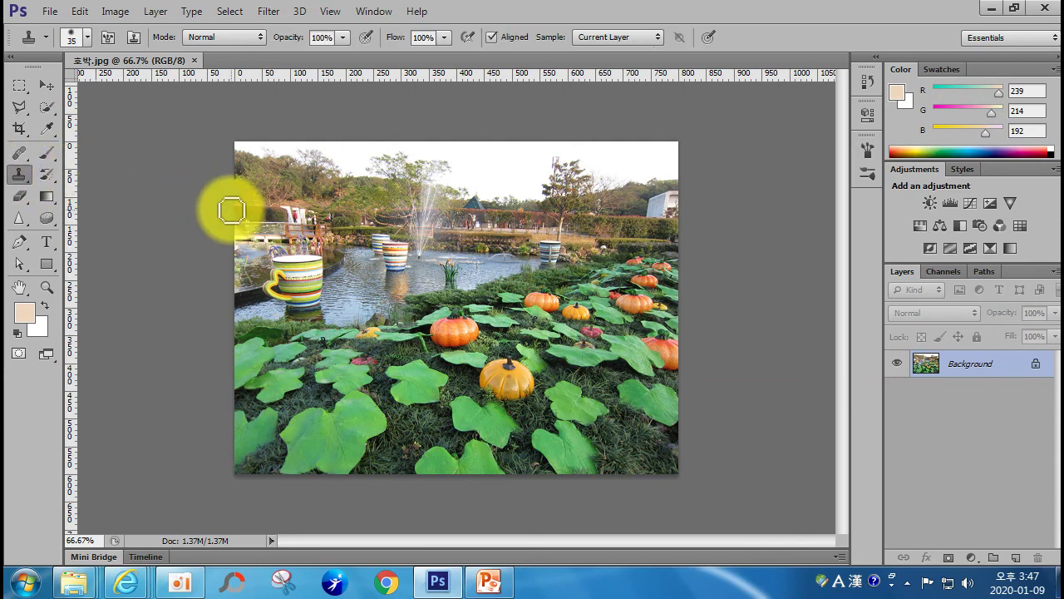
left_click(506, 370)
left_click(559, 240)
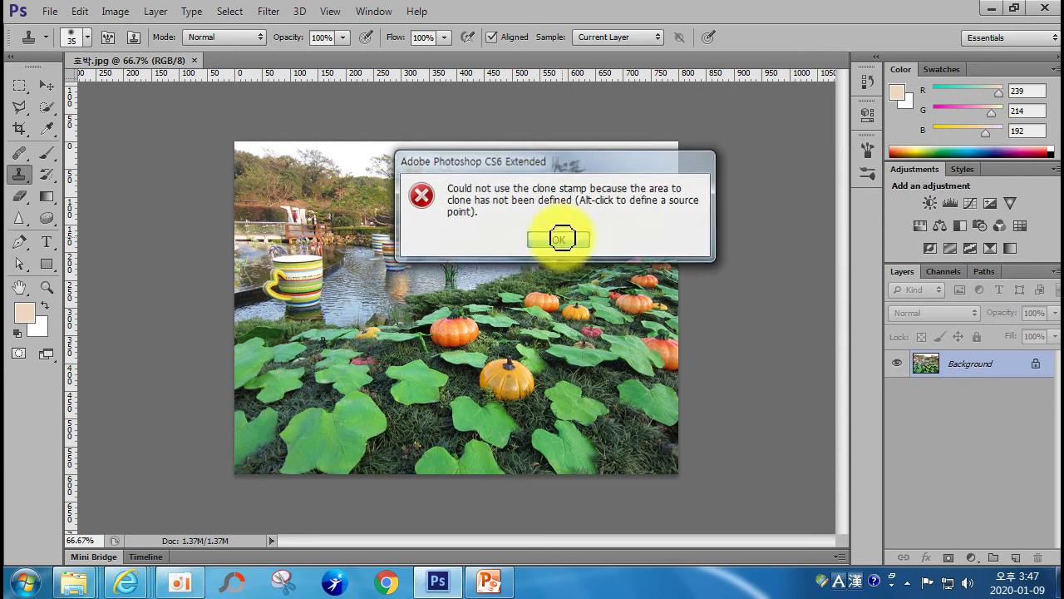
Step: Clone the large orange pumpkin onto the grass between the front leaves, and the yellow pumpkin onto the grass in the photo's lower-right corner
left_click(510, 357, "alt")
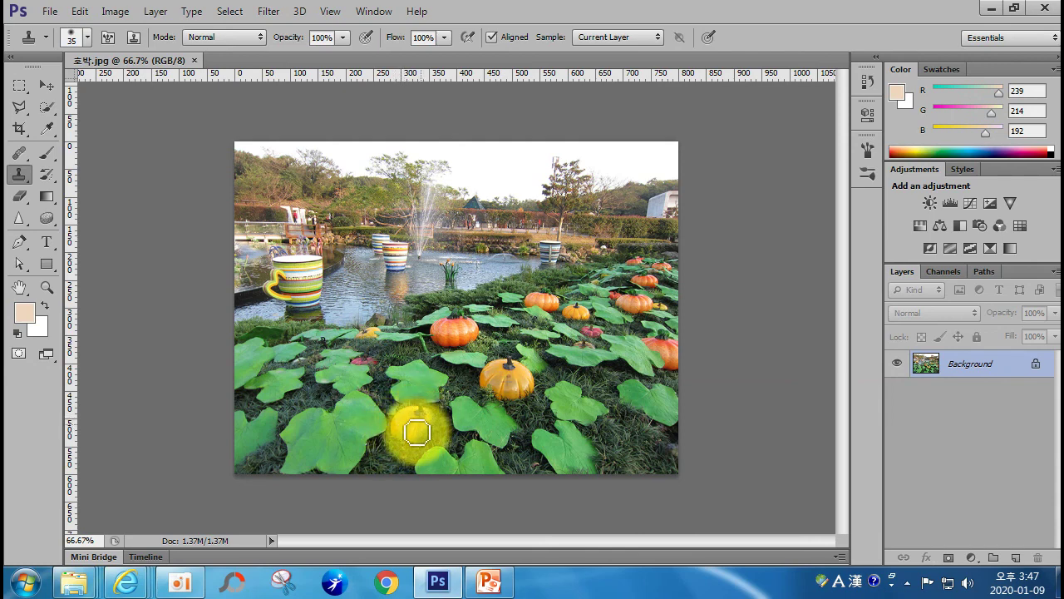
mouse_move(414, 441)
left_mouse_down()
mouse_move(432, 413)
mouse_move(425, 438)
mouse_move(442, 433)
mouse_move(401, 437)
left_mouse_up()
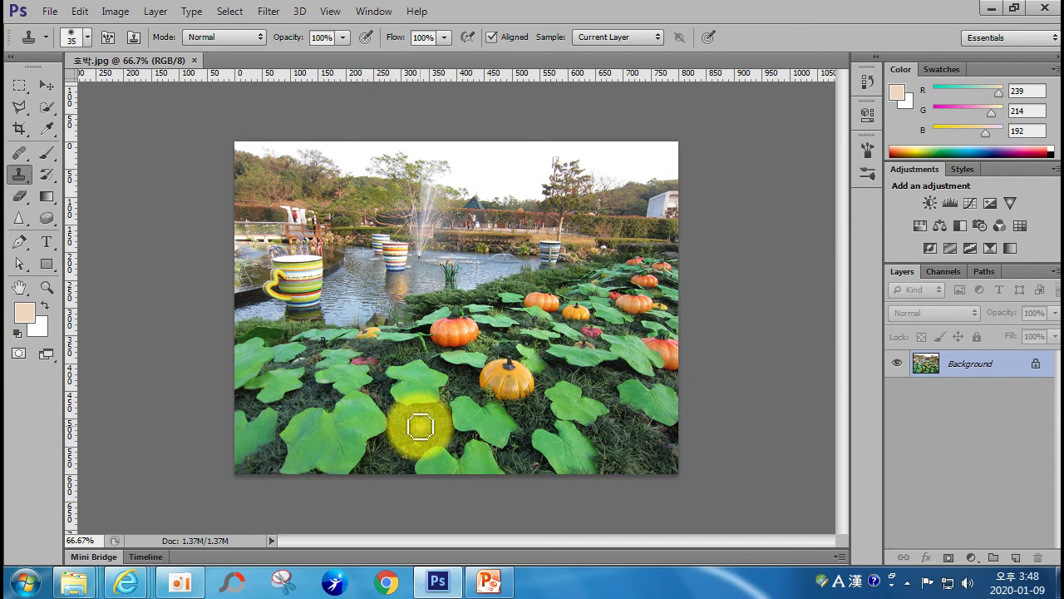
left_click(505, 373, "alt")
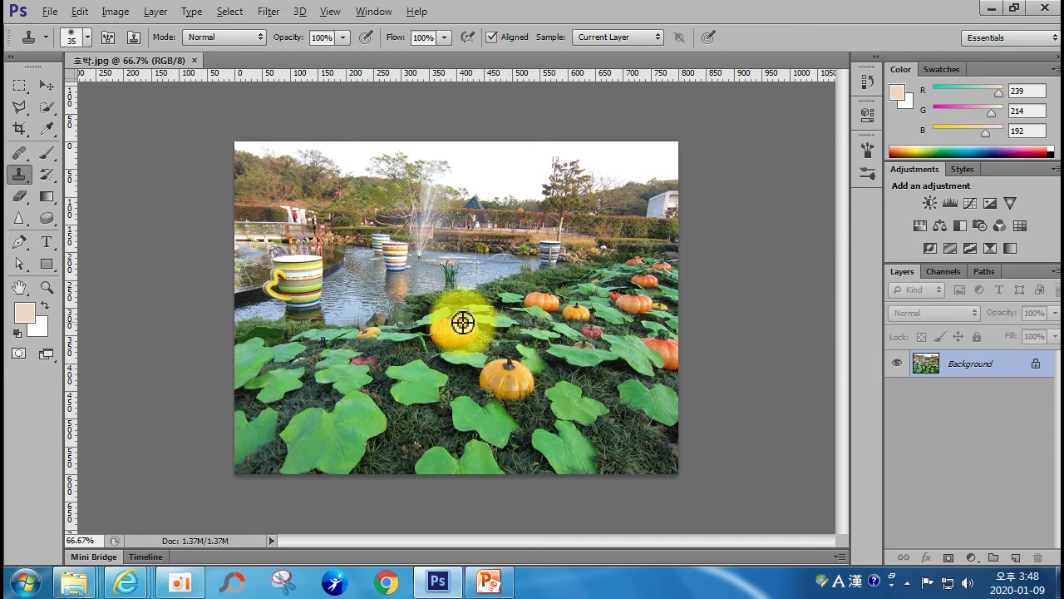
left_click_drag(434, 337, 453, 313)
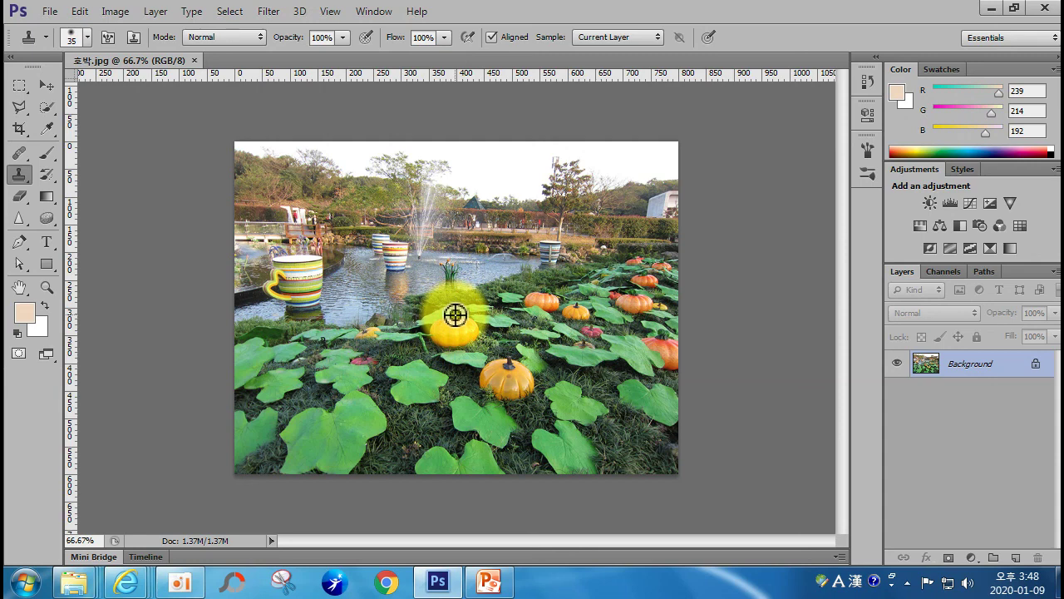
key("ctrl+z")
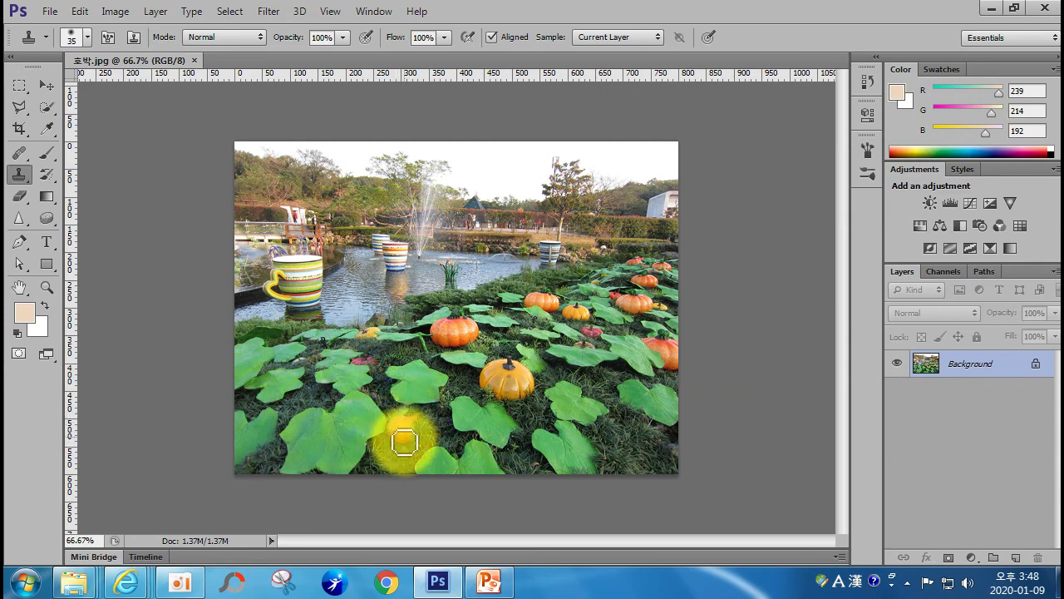
left_click(408, 427)
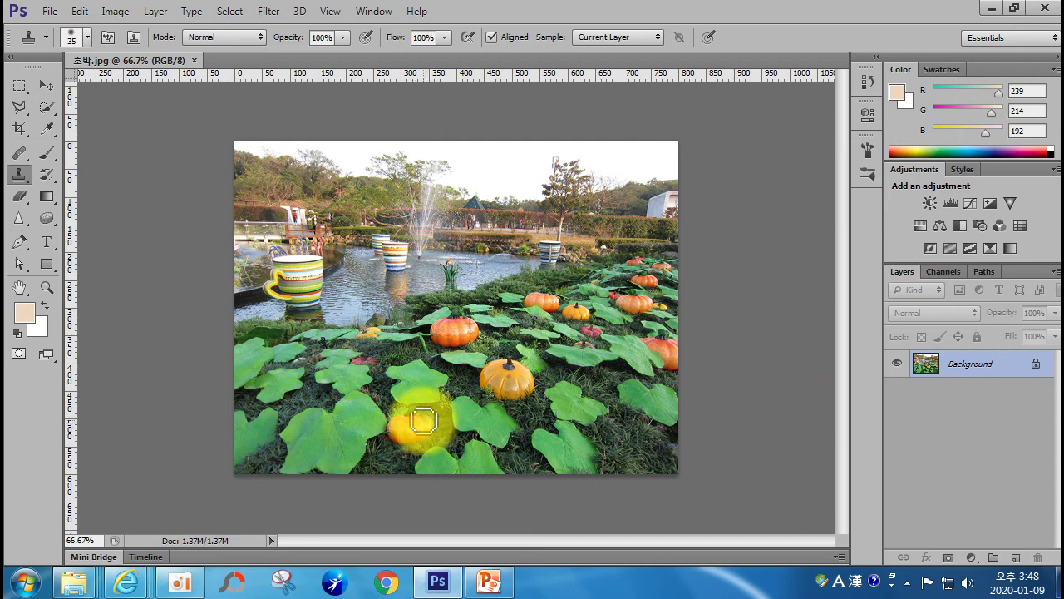
left_click_drag(411, 433, 413, 430)
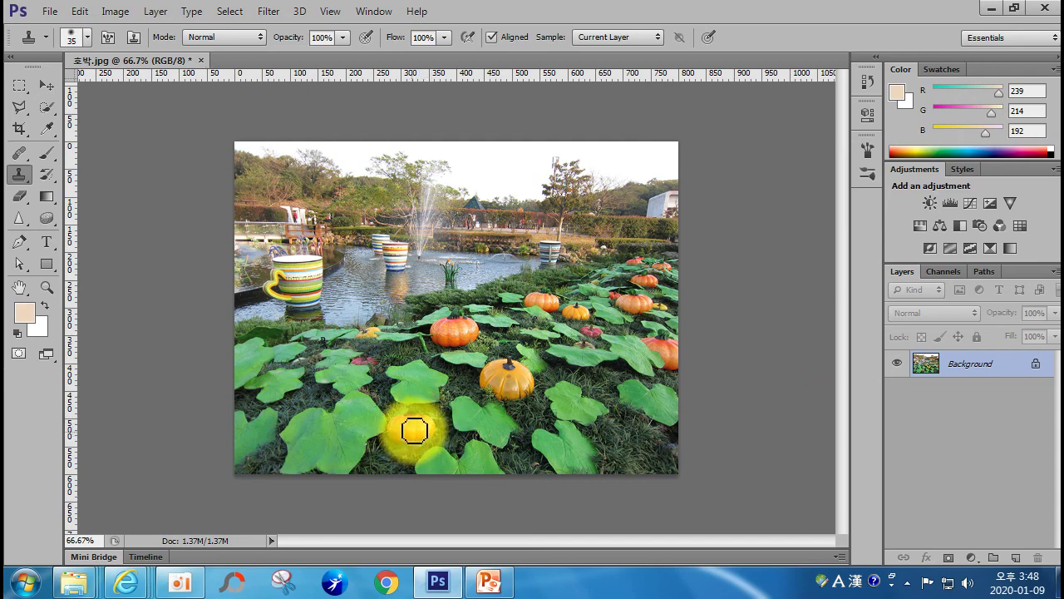
left_click(502, 357, "alt")
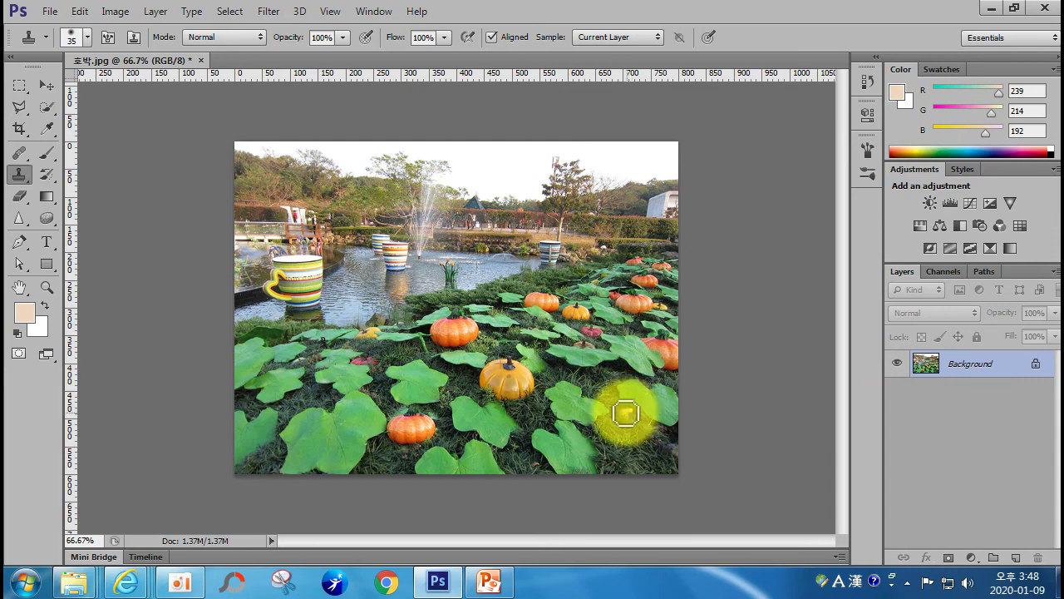
mouse_move(626, 420)
left_mouse_down()
mouse_move(623, 437)
mouse_move(657, 423)
mouse_move(637, 418)
left_mouse_up()
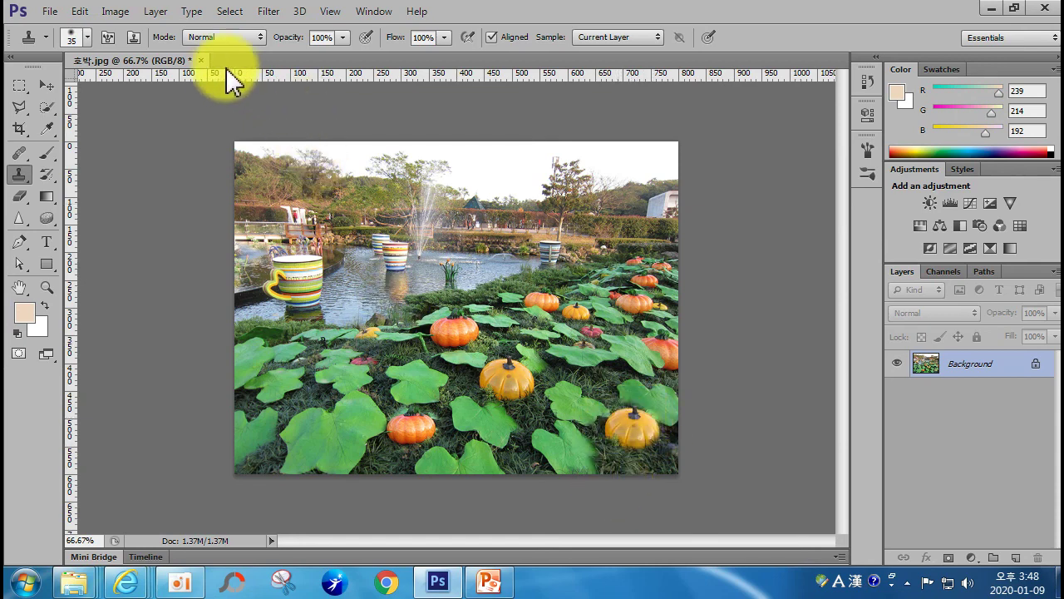
Step: Close 호박.jpg without saving and open 말.jpg
left_click(202, 61)
left_click(536, 230)
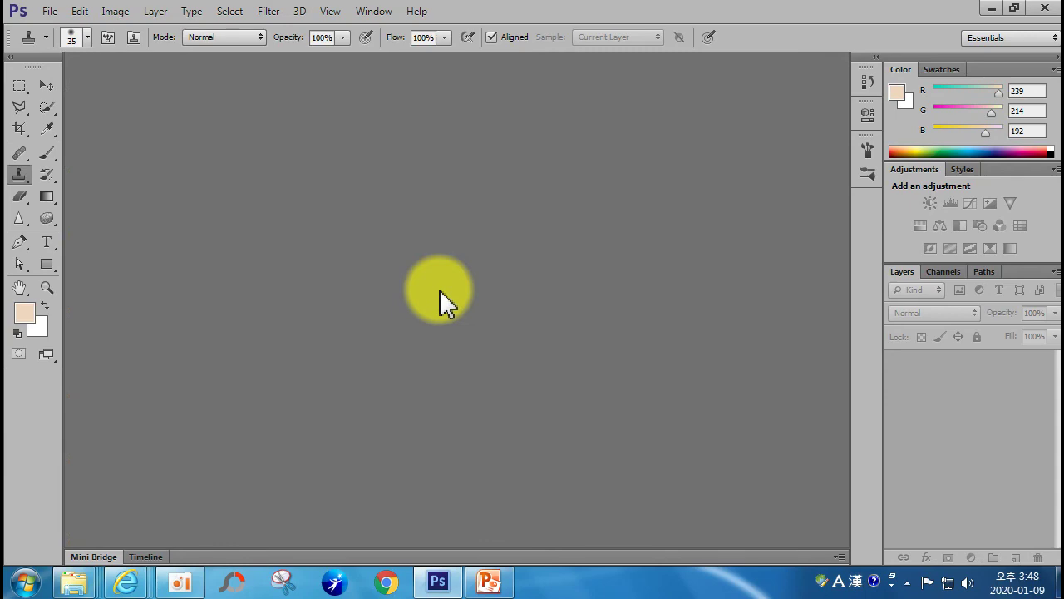
double_click(439, 290)
left_click_drag(783, 160, 756, 321)
double_click(503, 301)
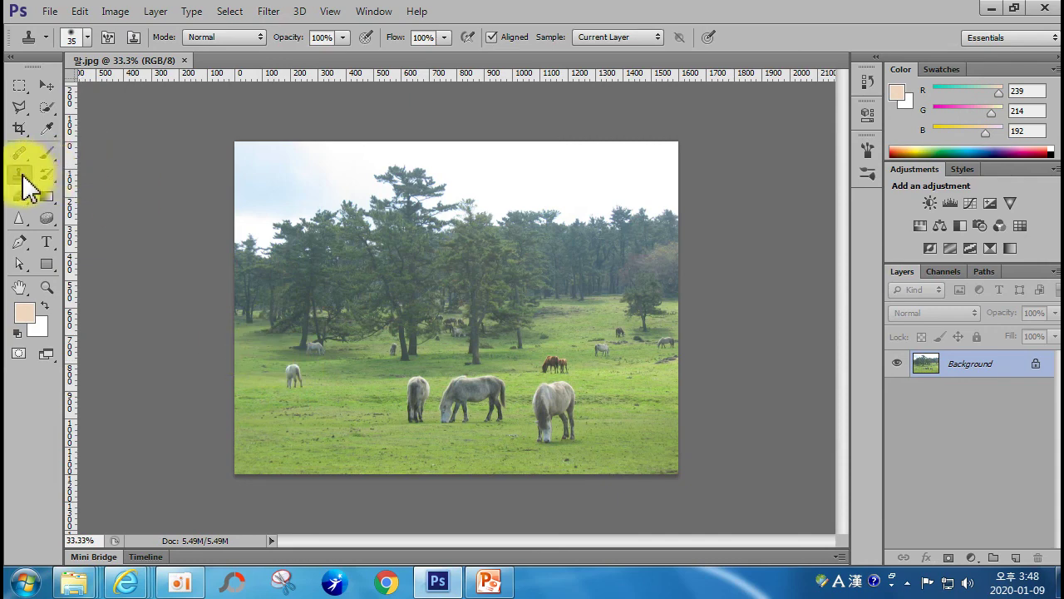
Step: Clone the small white horse at the photo's far left onto the grass in front of it with the Clone Stamp tool
left_click(290, 364, "alt")
left_click_drag(288, 366, 330, 387)
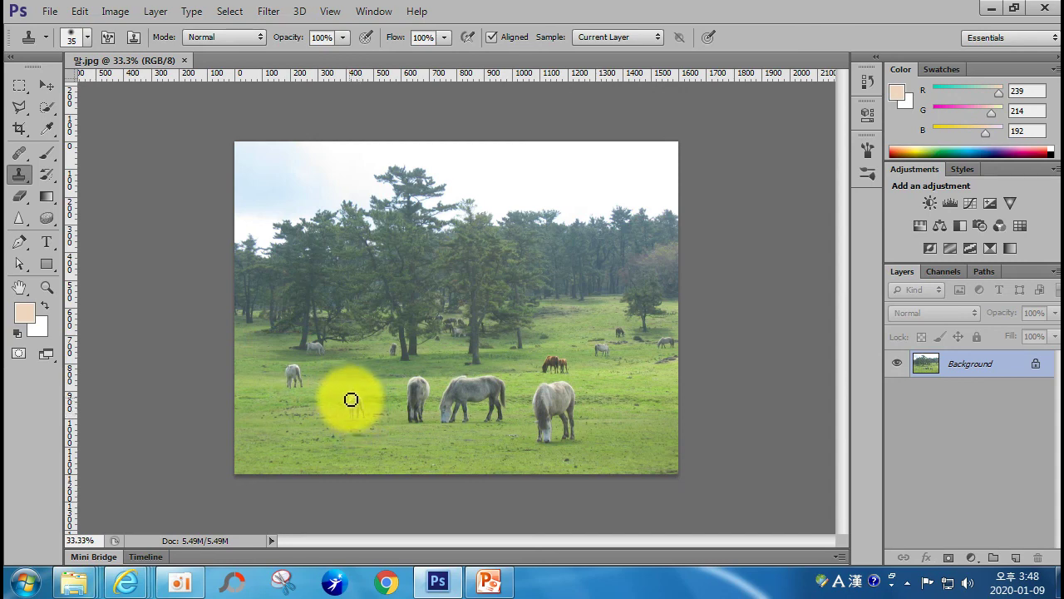
left_click_drag(350, 399, 351, 413)
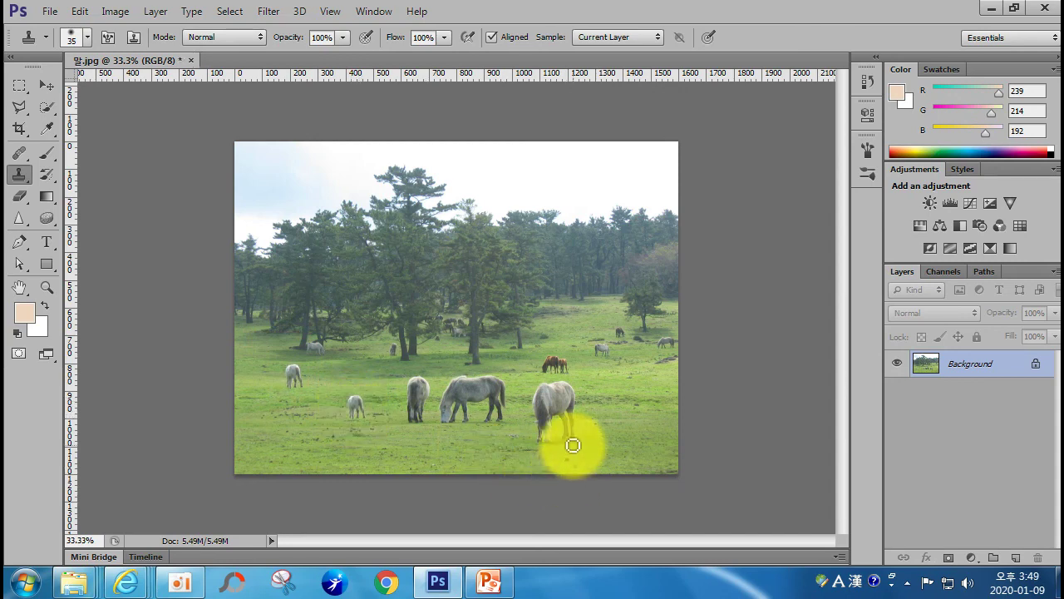